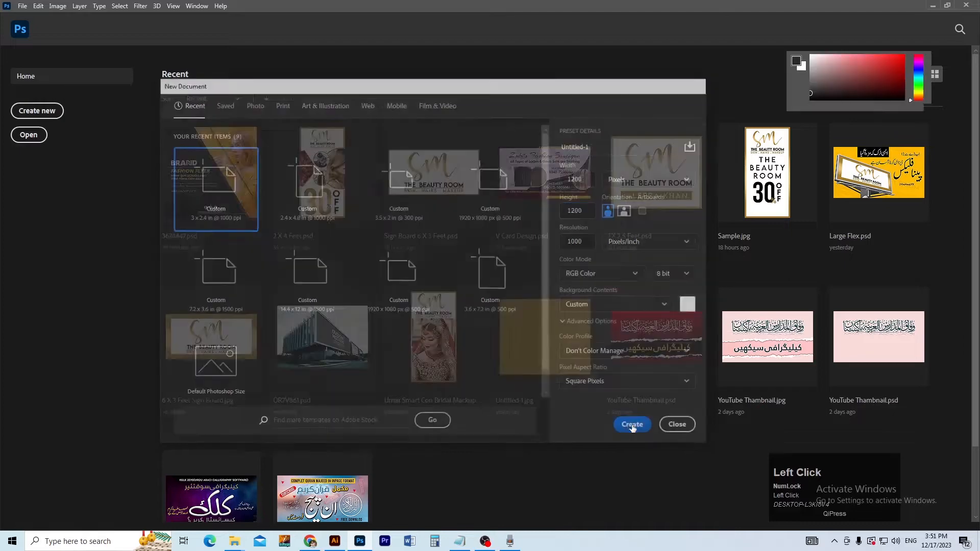
{"action": "key", "text": "ctrl+0"}
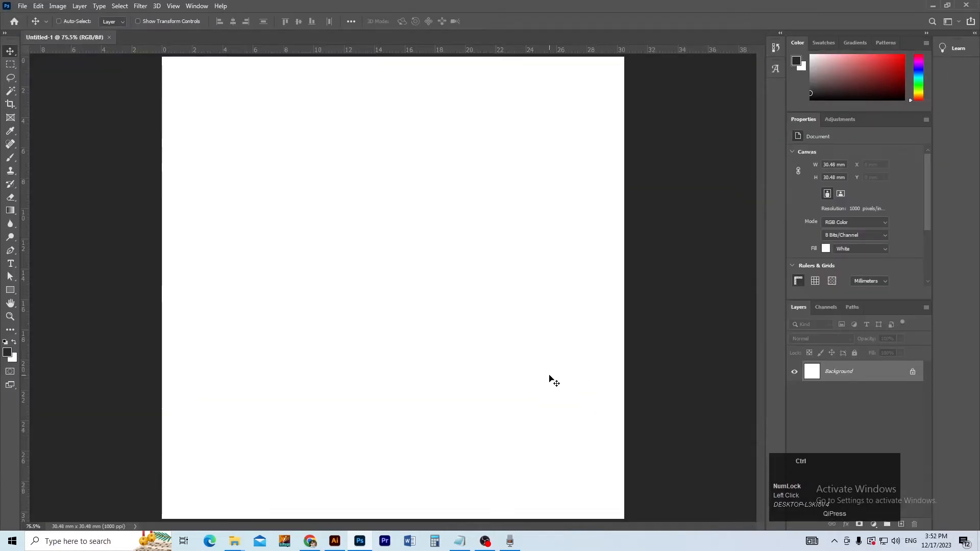
{"action": "key", "text": "ctrl+plus"}
{"action": "key", "text": "ctrl+0"}
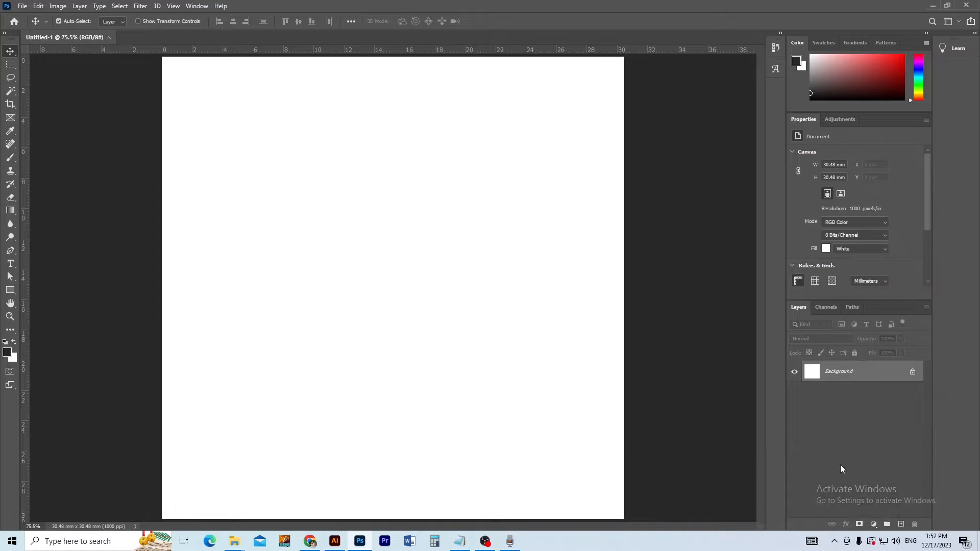
{"action": "left_click", "coordinate": [453, 428]}
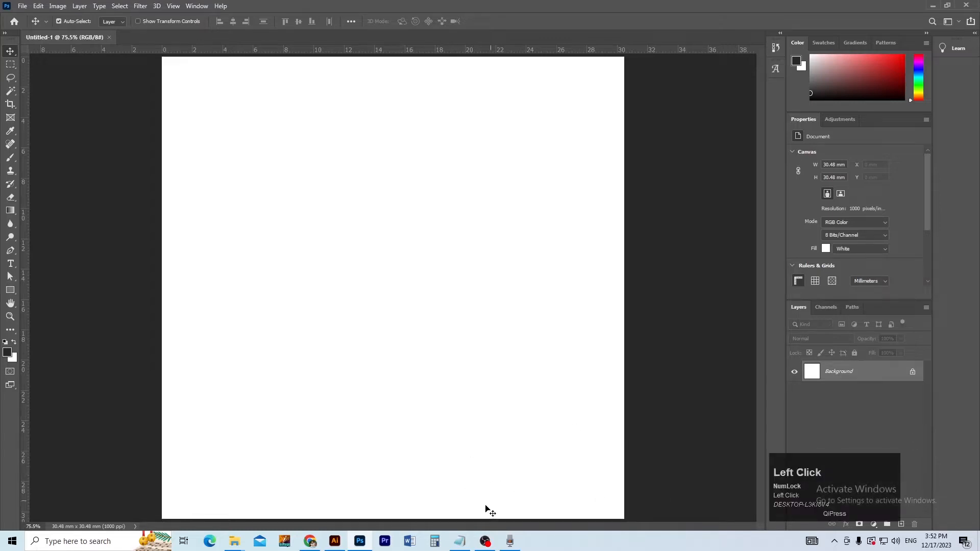
Switch to the Brand Text notes in Notepad, copy the background color code 161317 and return to Photoshop.
{"action": "left_click", "coordinate": [459, 541]}
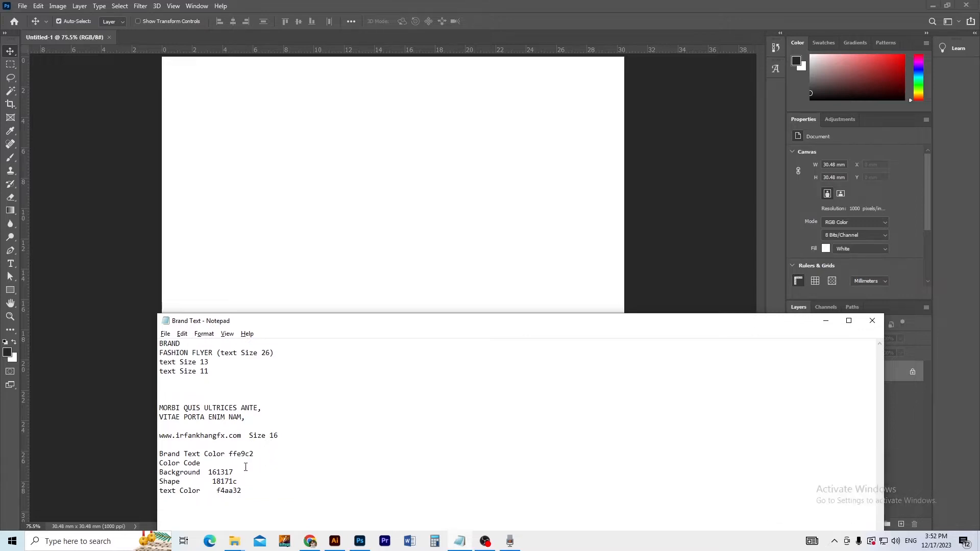
{"action": "left_click_drag", "start_coordinate": [208, 472], "coordinate": [234, 473]}
{"action": "key", "text": "ctrl+c"}
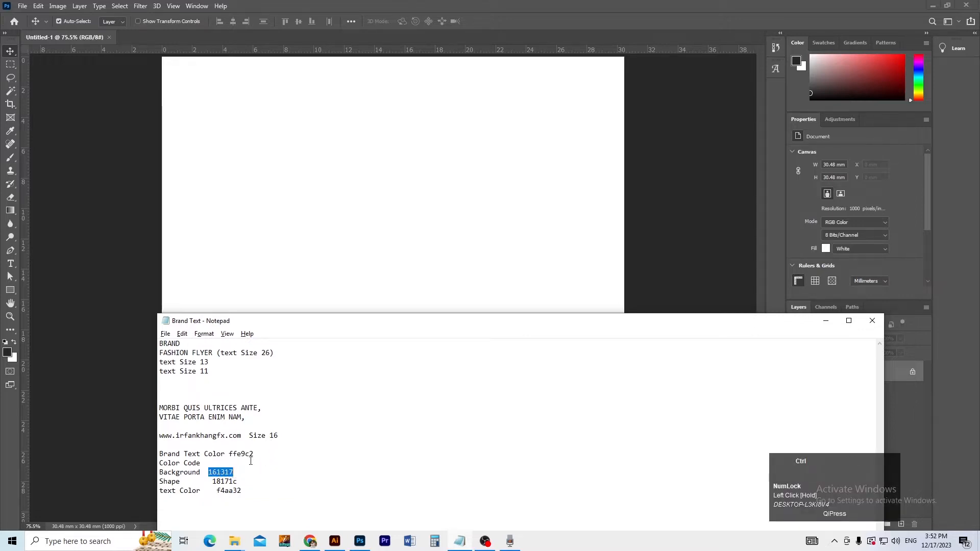
{"action": "key", "text": "alt+Tab"}
{"action": "left_click_drag", "start_coordinate": [873, 460], "coordinate": [808, 437]}
{"action": "left_click_drag", "start_coordinate": [889, 527], "coordinate": [876, 526]}
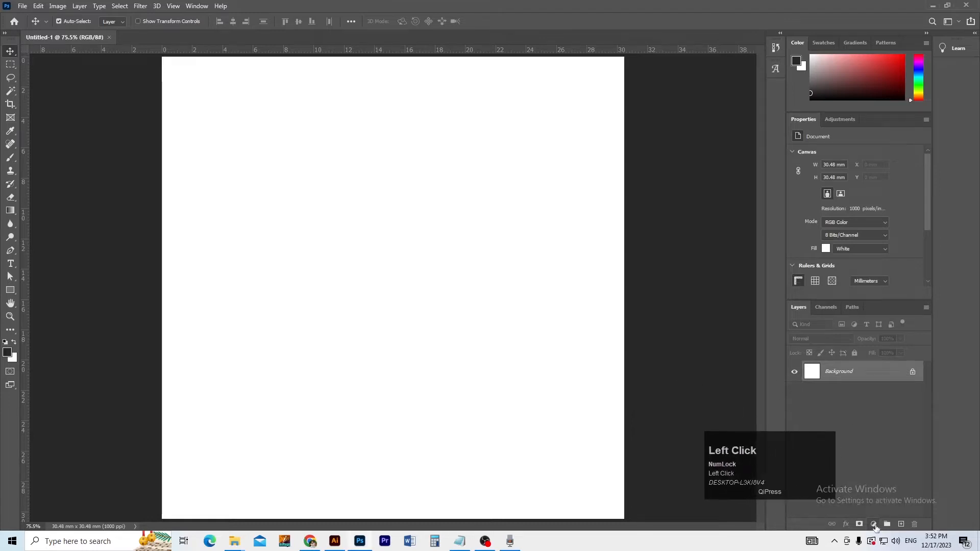
Add a Solid Color fill layer above the white background using color 161317.
{"action": "left_click", "coordinate": [875, 526]}
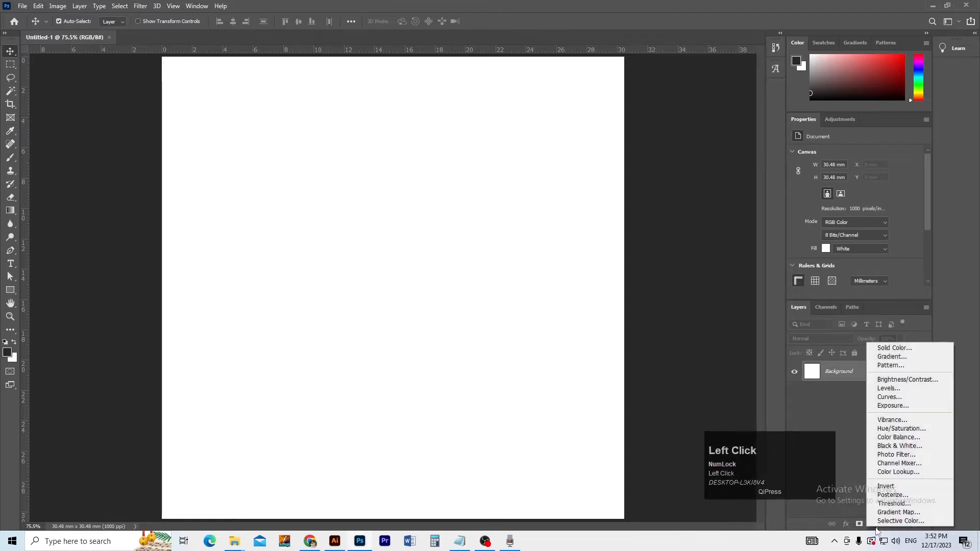
{"action": "left_click", "coordinate": [910, 349]}
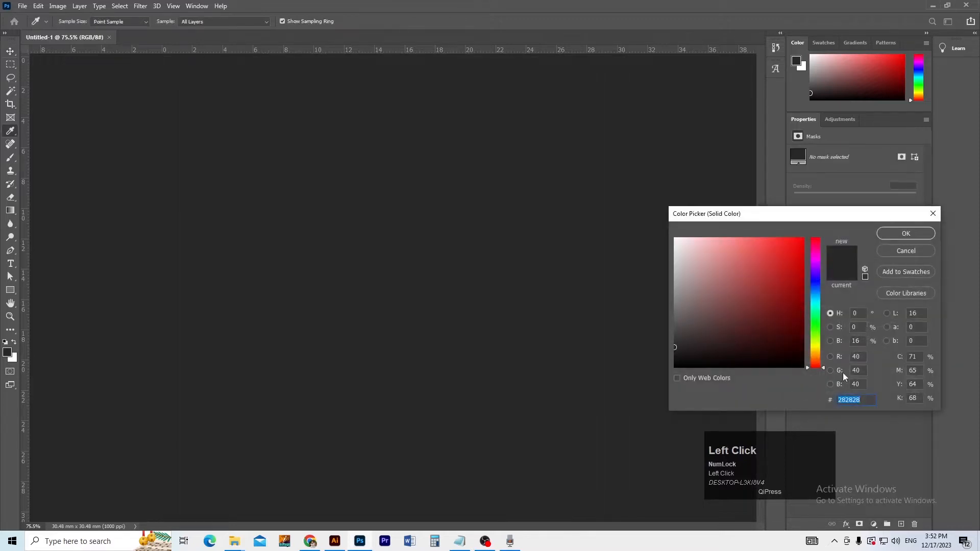
{"action": "key", "text": "ctrl+v"}
{"action": "key", "text": "Return"}
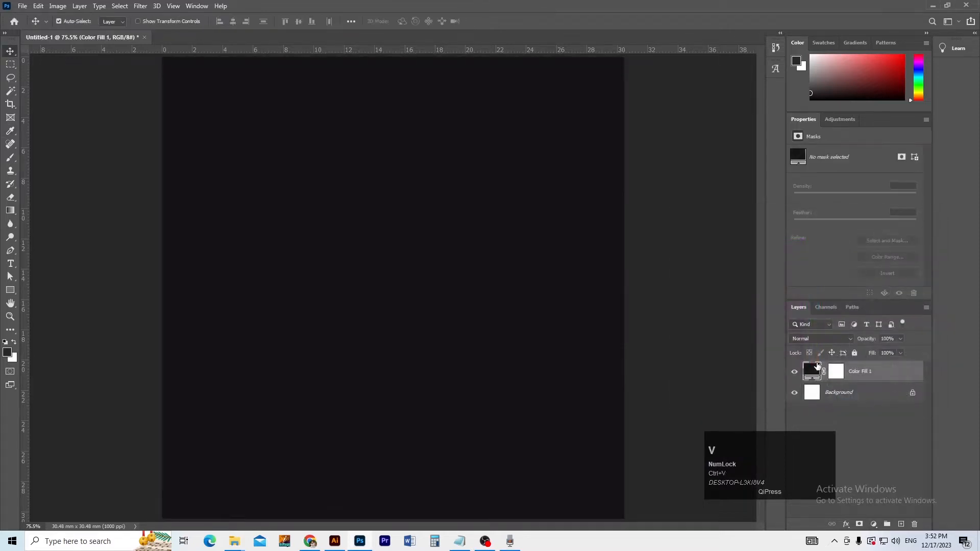
{"action": "key", "text": "ctrl+space"}
{"action": "left_click", "coordinate": [530, 374], "text": "ctrl+alt"}
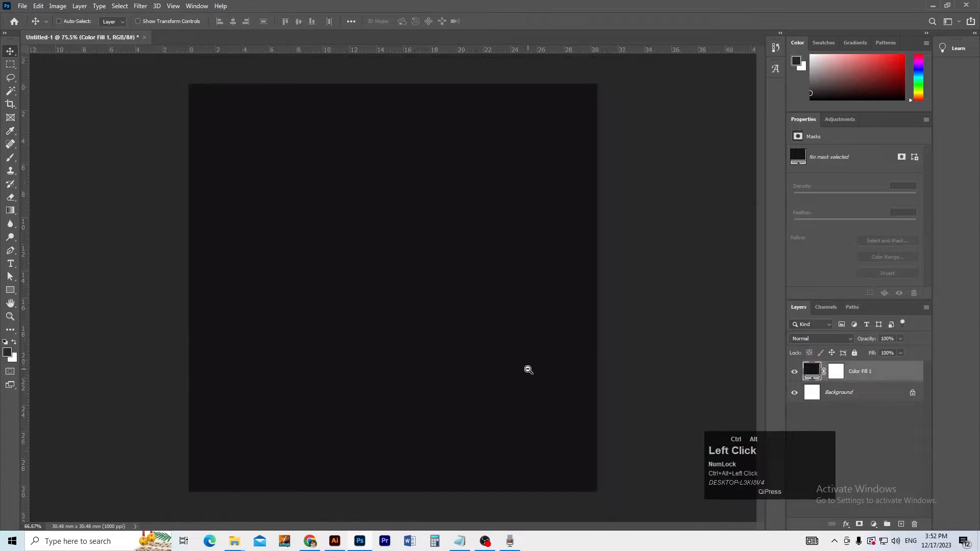
{"action": "left_click", "coordinate": [528, 373], "text": "ctrl+alt"}
{"action": "key", "text": "alt+Tab"}
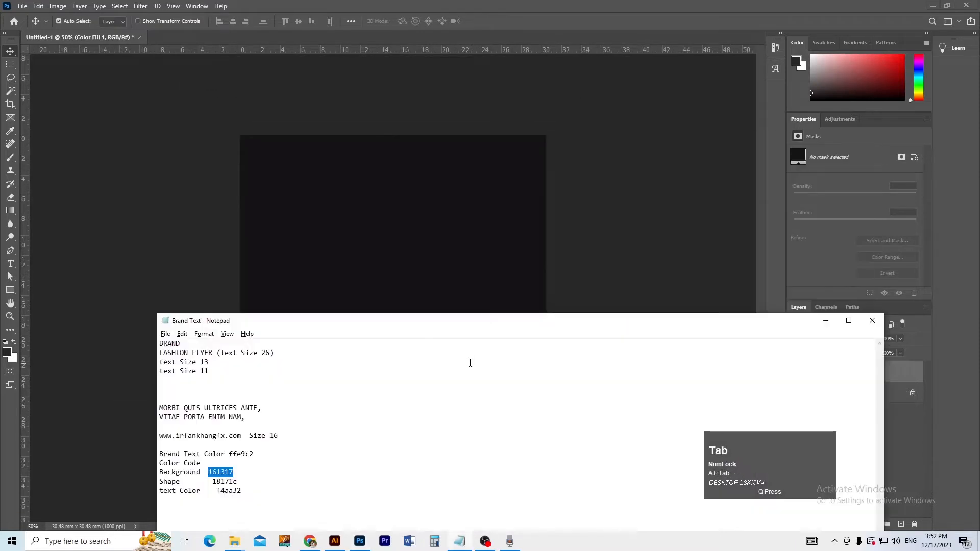
{"action": "key", "text": "alt"}
{"action": "key", "text": "alt+Tab"}
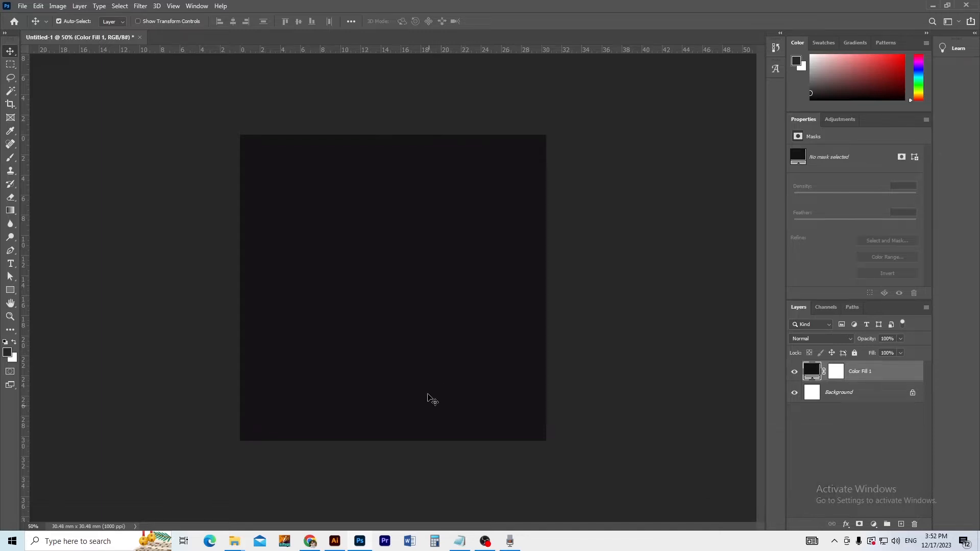
Create a 100 × 100 px rectangle shape on the upper part of the canvas.
{"action": "left_click", "coordinate": [312, 195], "text": "ctrl"}
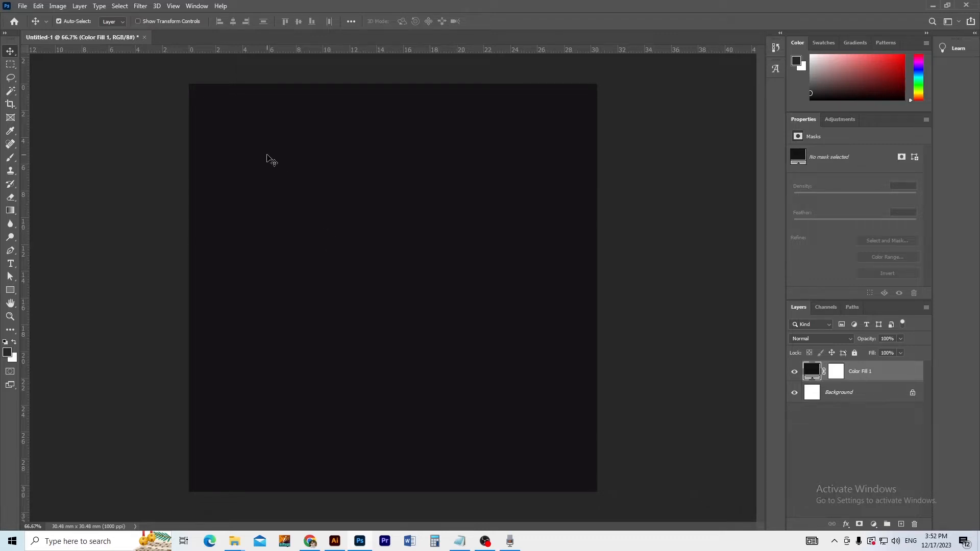
{"action": "left_click", "coordinate": [11, 290]}
{"action": "left_click", "coordinate": [286, 203]}
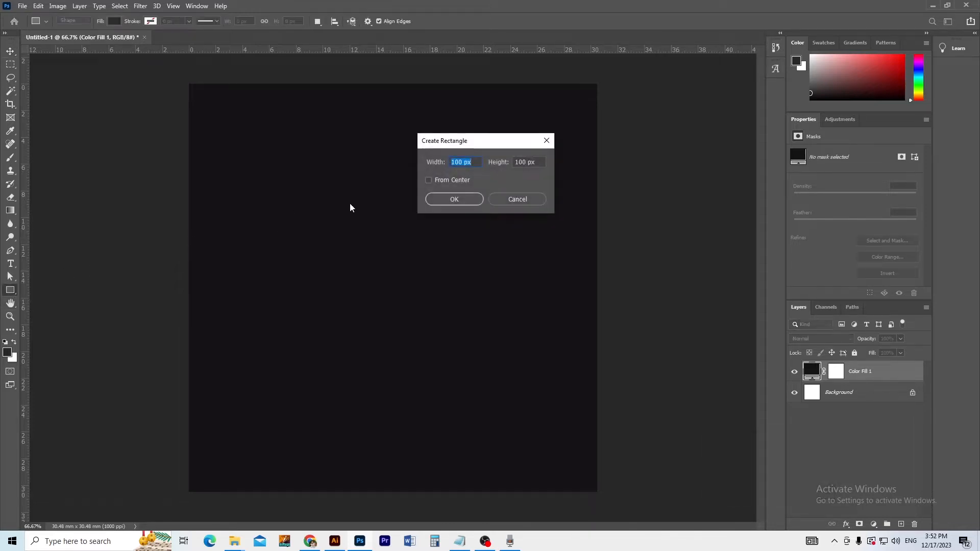
{"action": "left_click", "coordinate": [454, 199]}
{"action": "key", "text": "v"}
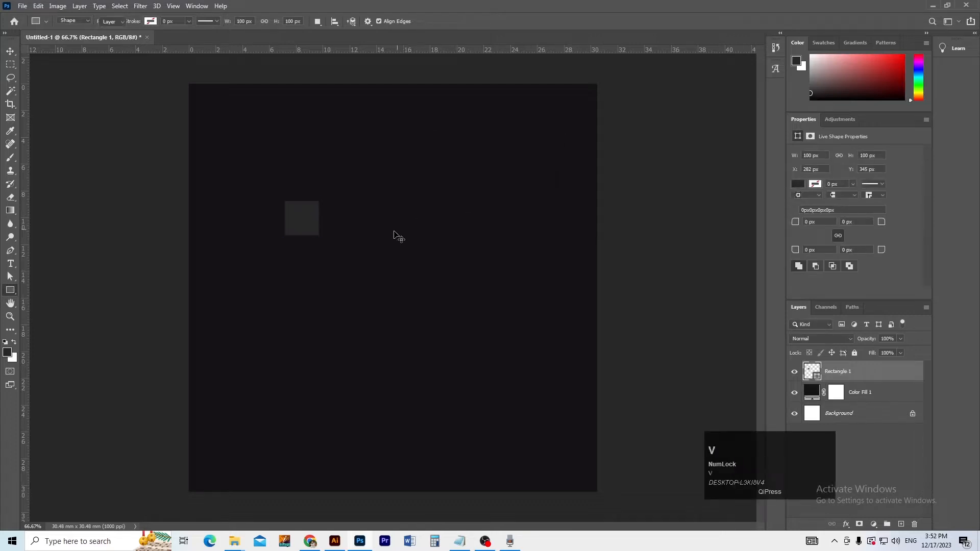
{"action": "key", "text": "ctrl+a"}
{"action": "key", "text": "ctrl+d"}
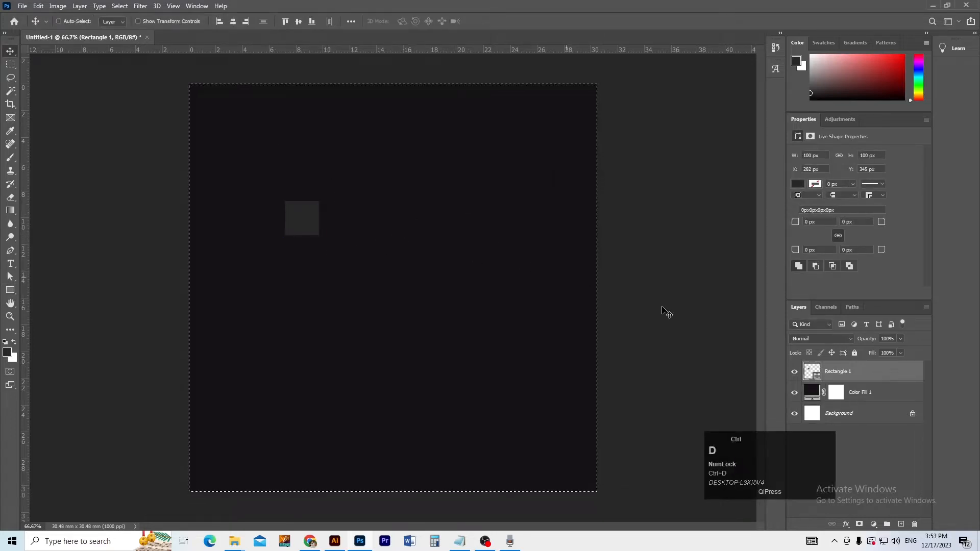
{"action": "left_click", "coordinate": [858, 387]}
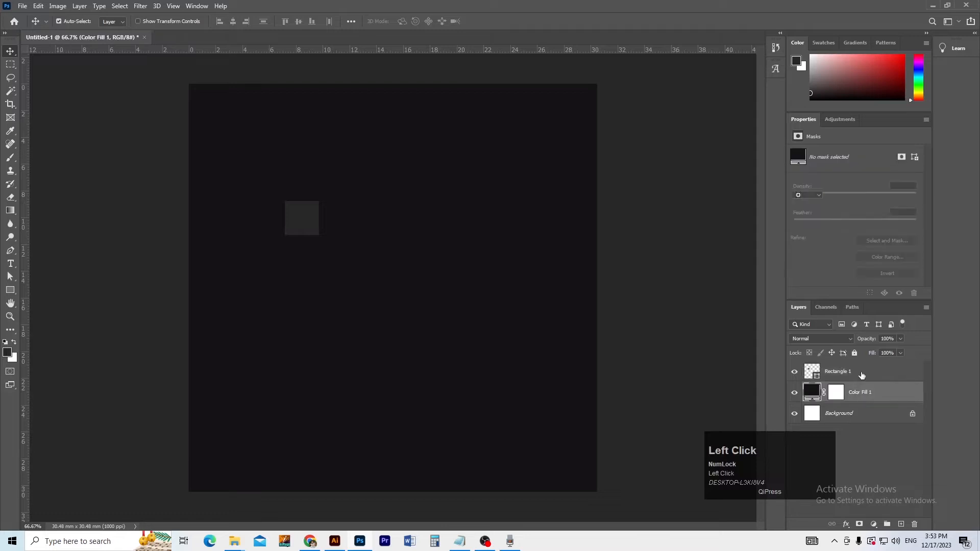
{"action": "left_click", "coordinate": [859, 373]}
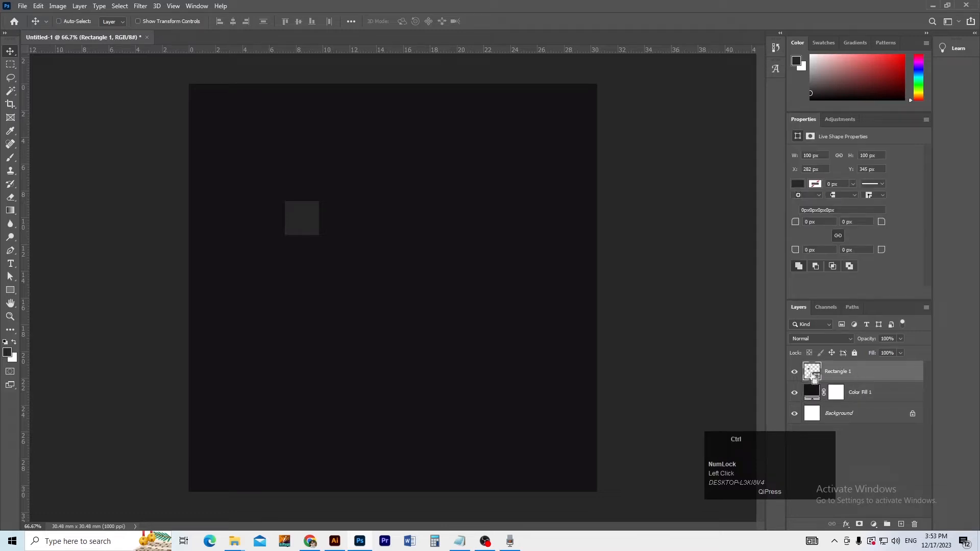
{"action": "key", "text": "ctrl+a"}
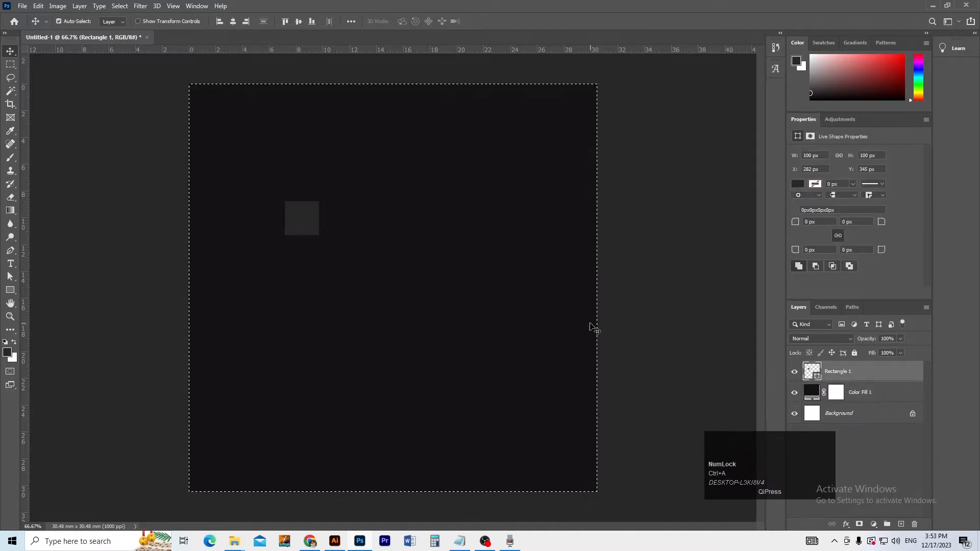
{"action": "left_click", "coordinate": [709, 456]}
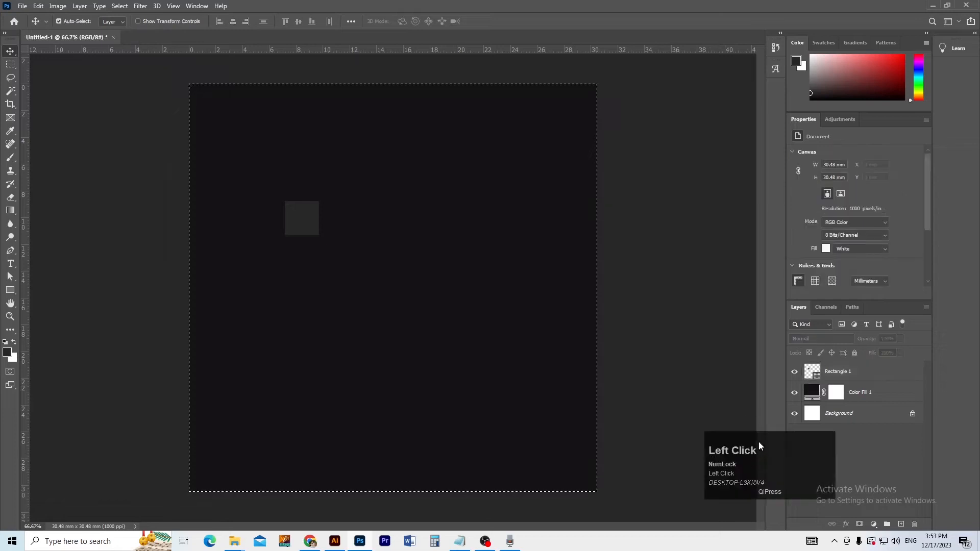
{"action": "left_click_drag", "start_coordinate": [759, 443], "coordinate": [674, 449]}
{"action": "left_click_drag", "start_coordinate": [733, 453], "coordinate": [726, 445]}
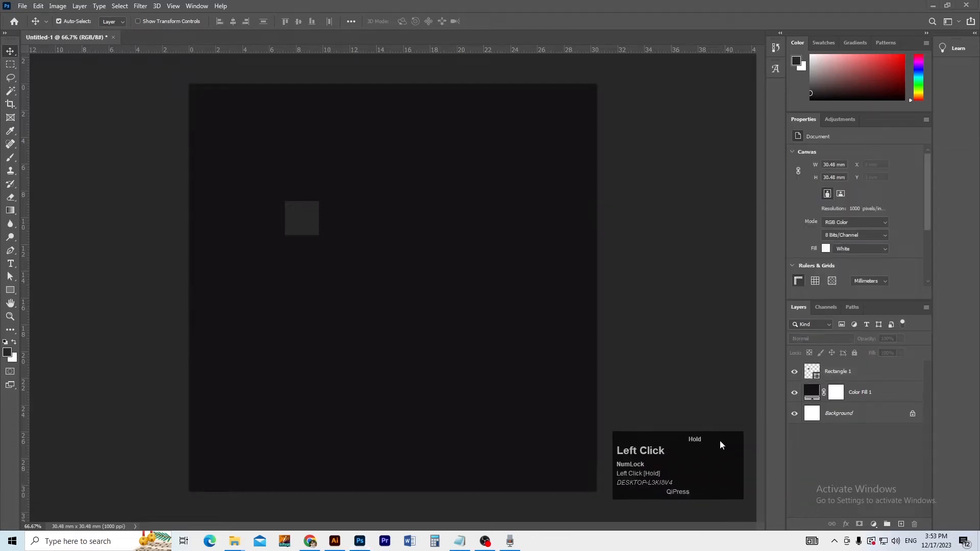
{"action": "left_click", "coordinate": [689, 397]}
{"action": "left_click_drag", "start_coordinate": [697, 454], "coordinate": [693, 456]}
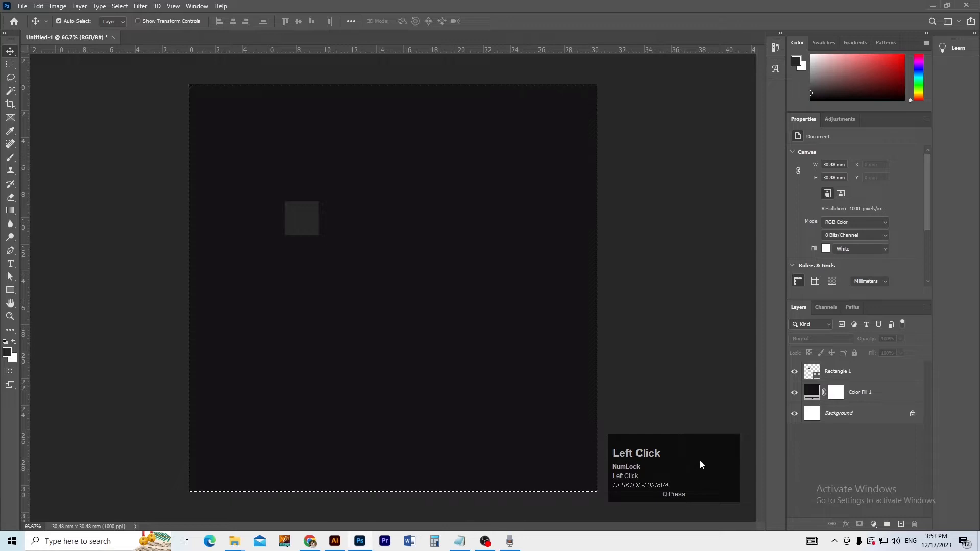
{"action": "left_click", "coordinate": [681, 398]}
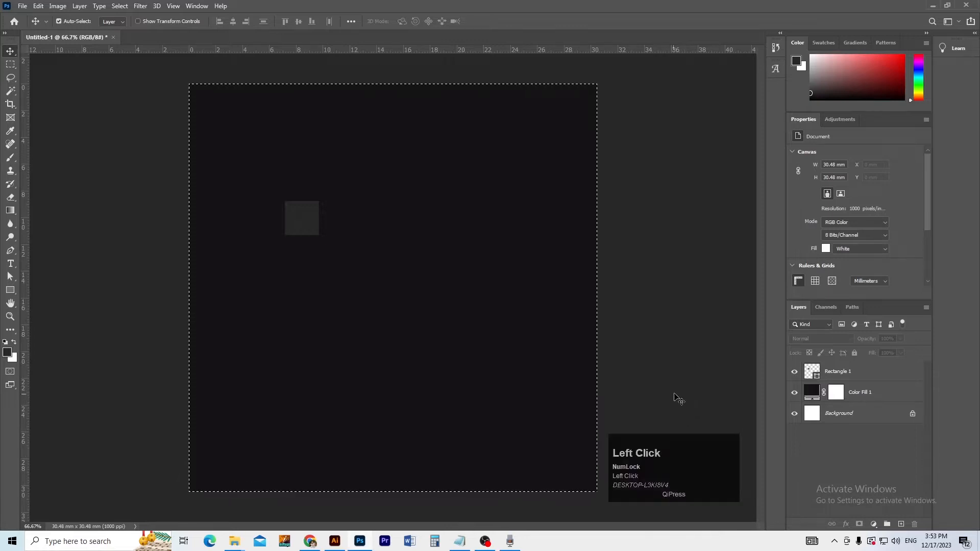
Align the small rectangle to the canvas's left and top edges, then clear the canvas selection.
{"action": "left_click", "coordinate": [837, 376]}
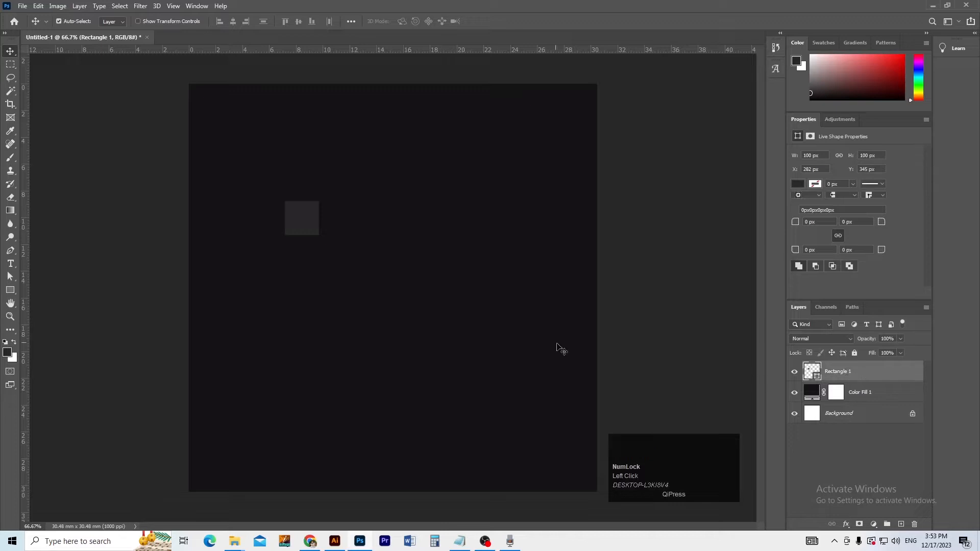
{"action": "key", "text": "ctrl+a"}
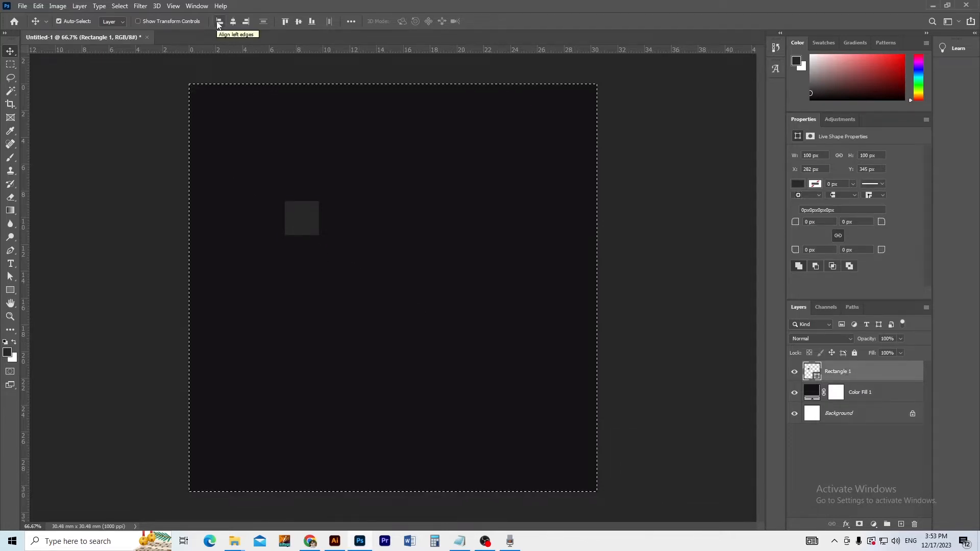
{"action": "left_click", "coordinate": [218, 22]}
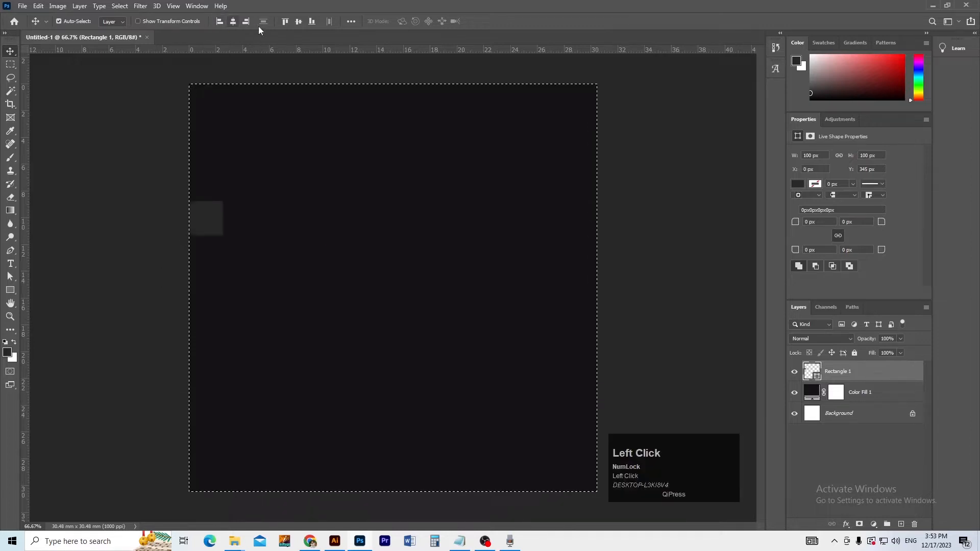
{"action": "left_click", "coordinate": [284, 22]}
{"action": "key", "text": "ctrl+d"}
{"action": "left_click", "coordinate": [157, 165]}
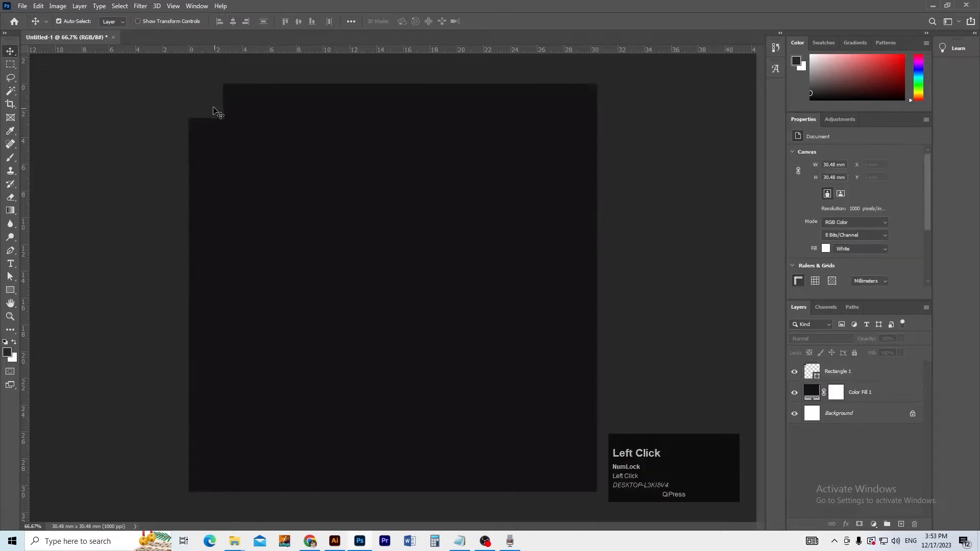
Duplicate the corner rectangle and align the copy to the canvas's right and bottom edges.
{"action": "left_click", "coordinate": [212, 105]}
{"action": "key", "text": "ctrl+j"}
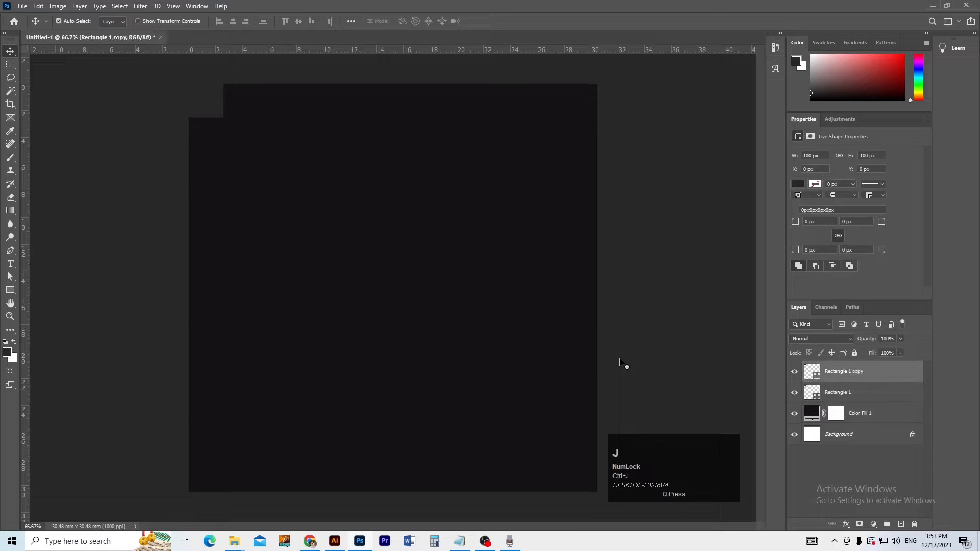
{"action": "key", "text": "ctrl+a"}
{"action": "left_click", "coordinate": [245, 22]}
{"action": "left_click", "coordinate": [312, 22]}
{"action": "key", "text": "ctrl+d"}
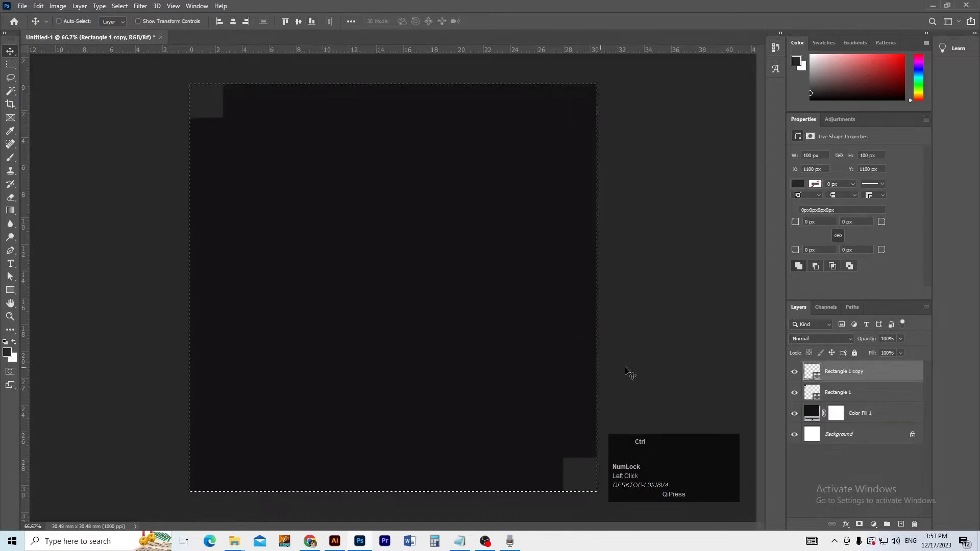
{"action": "left_click", "coordinate": [627, 372]}
Create new guides from the shape of the rectangle in the canvas's top-left corner.
{"action": "left_click", "coordinate": [213, 109]}
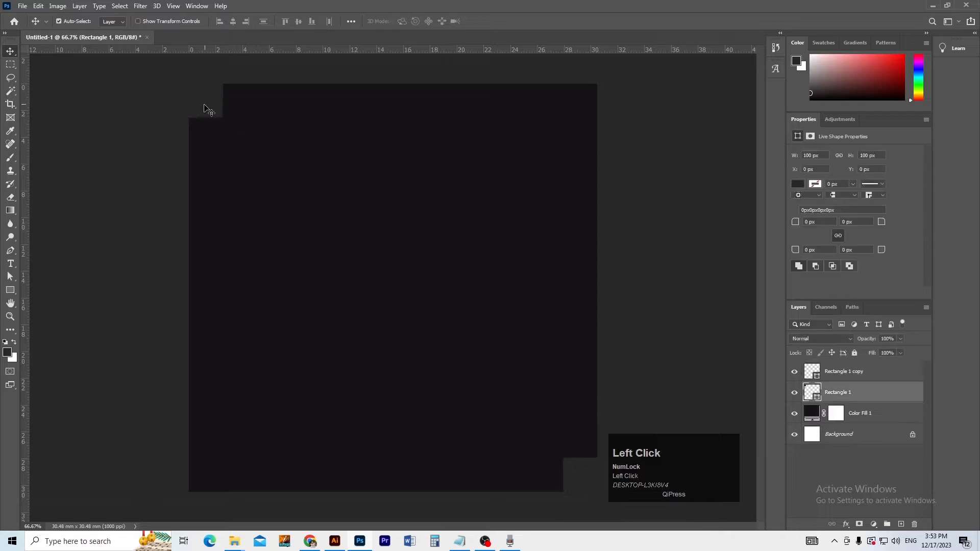
{"action": "key", "text": "ctrl+space"}
{"action": "left_click", "coordinate": [195, 94], "text": "ctrl"}
{"action": "left_click", "coordinate": [220, 118], "text": "ctrl"}
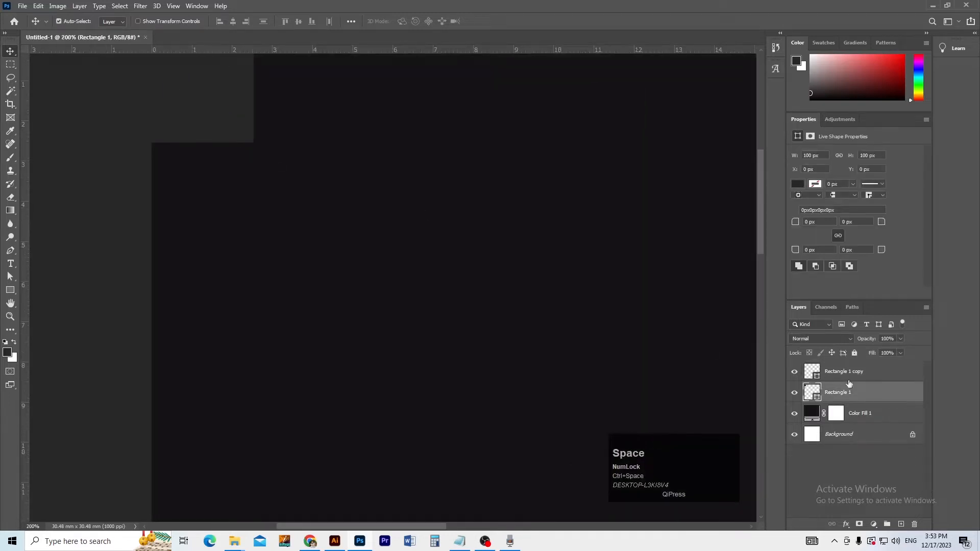
{"action": "left_click", "coordinate": [10, 278]}
{"action": "left_click", "coordinate": [228, 123]}
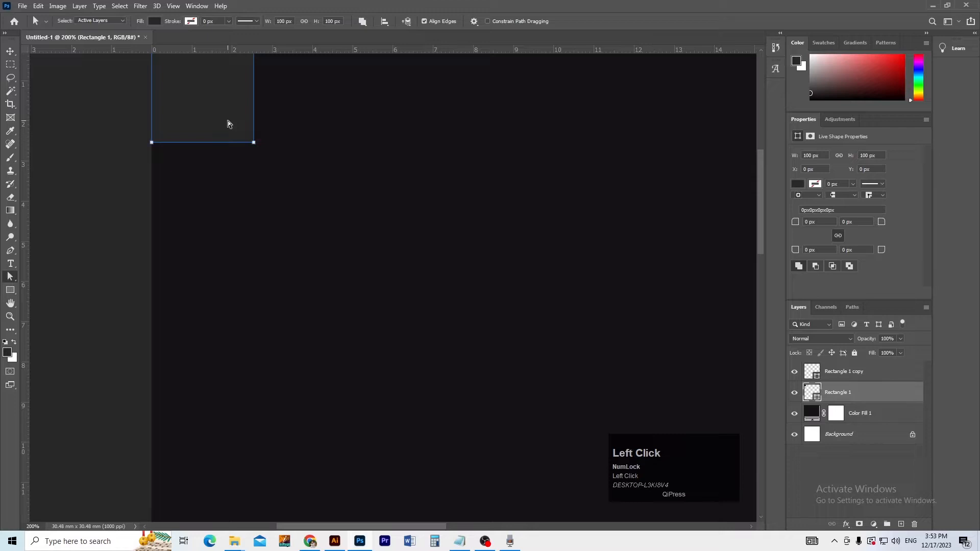
{"action": "right_click", "coordinate": [228, 123]}
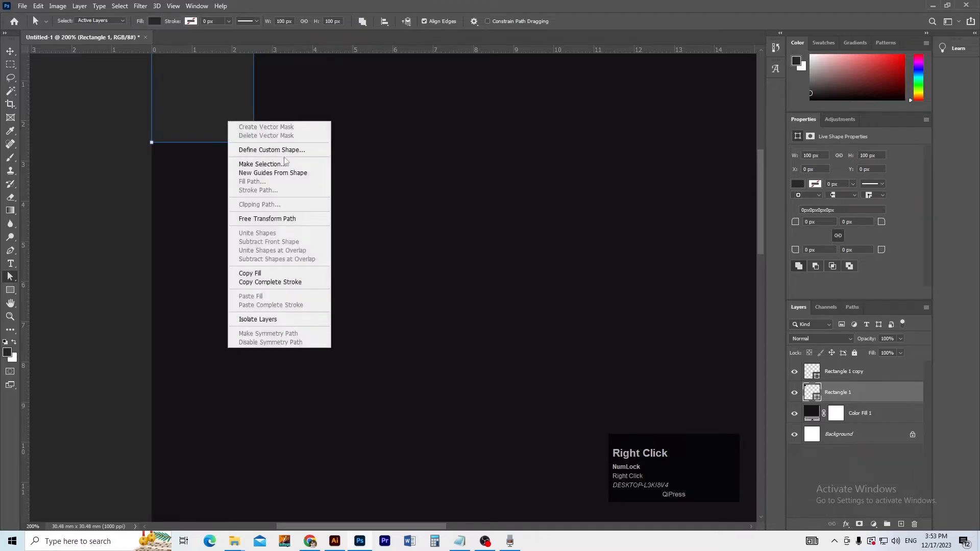
{"action": "left_click", "coordinate": [305, 176]}
{"action": "left_click", "coordinate": [327, 179], "text": "ctrl+alt"}
{"action": "left_click", "coordinate": [338, 186], "text": "ctrl+alt"}
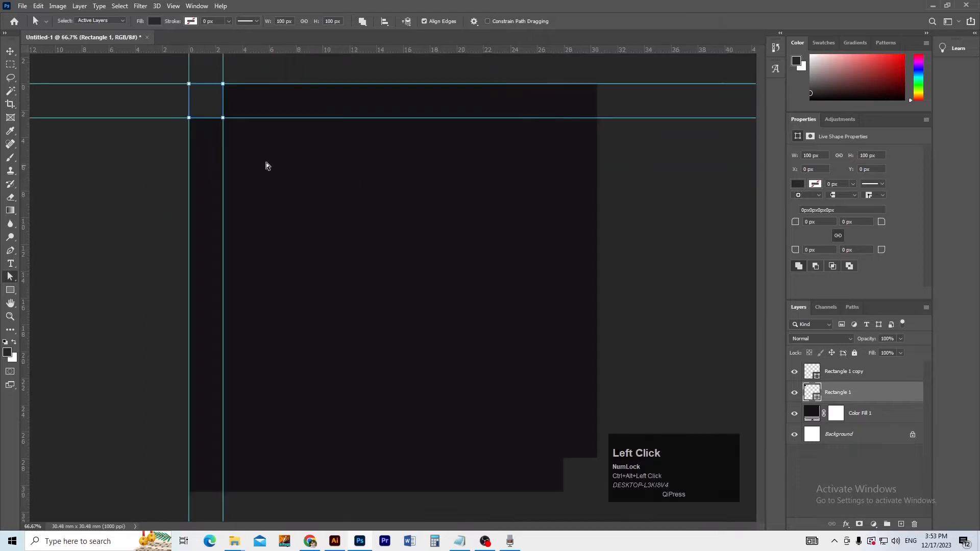
Delete the rectangle in the canvas's top-left corner, keeping its guides.
{"action": "key", "text": "v"}
{"action": "left_click", "coordinate": [210, 108]}
{"action": "key", "text": "Delete"}
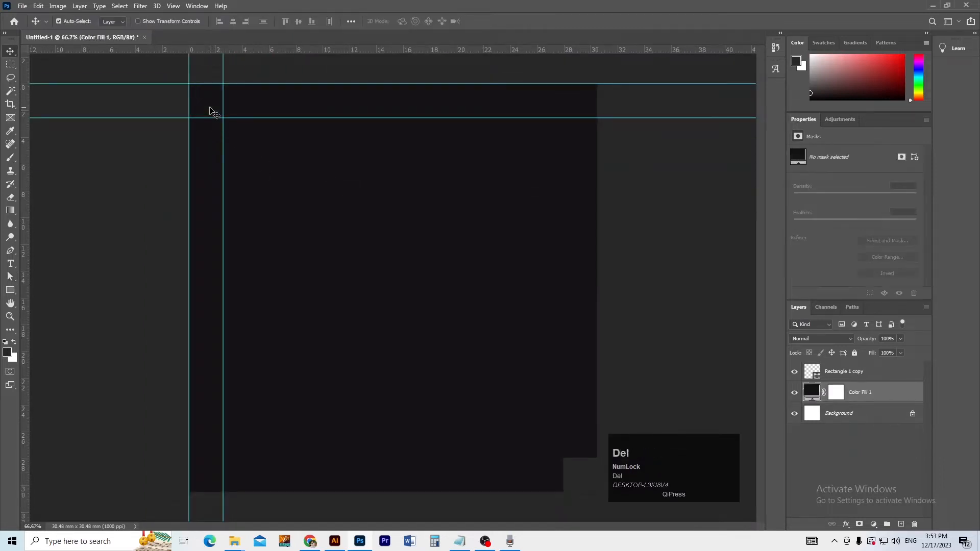
Create new guides from the shape of the rectangle in the canvas's bottom-right corner.
{"action": "left_click", "coordinate": [573, 468], "text": "ctrl"}
{"action": "left_click_drag", "start_coordinate": [574, 468], "coordinate": [453, 379]}
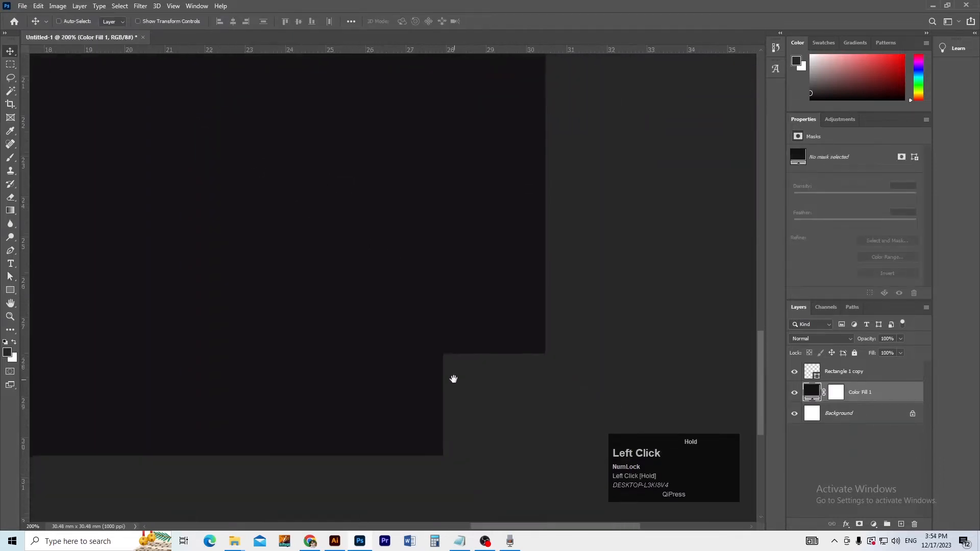
{"action": "left_click", "coordinate": [490, 413], "text": "ctrl"}
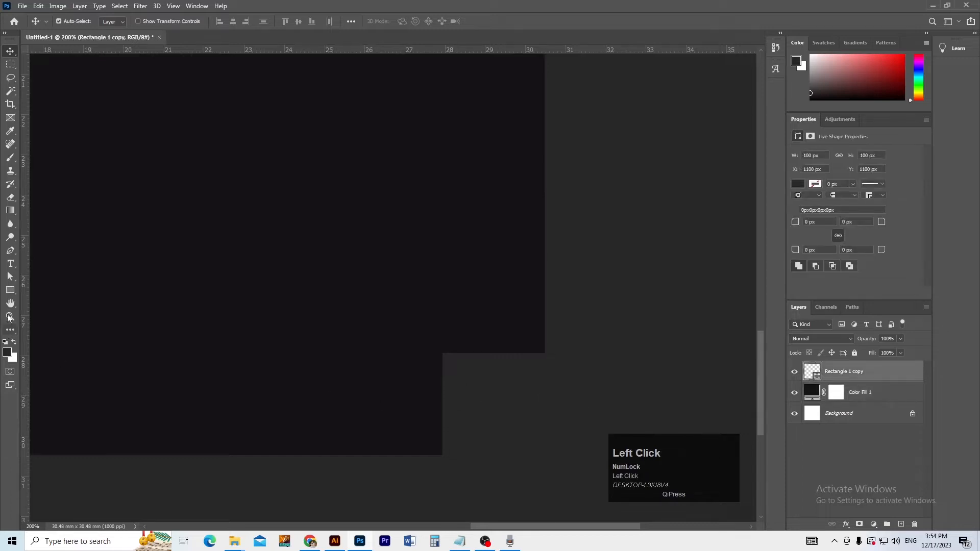
{"action": "left_click", "coordinate": [10, 276]}
{"action": "right_click", "coordinate": [465, 422]}
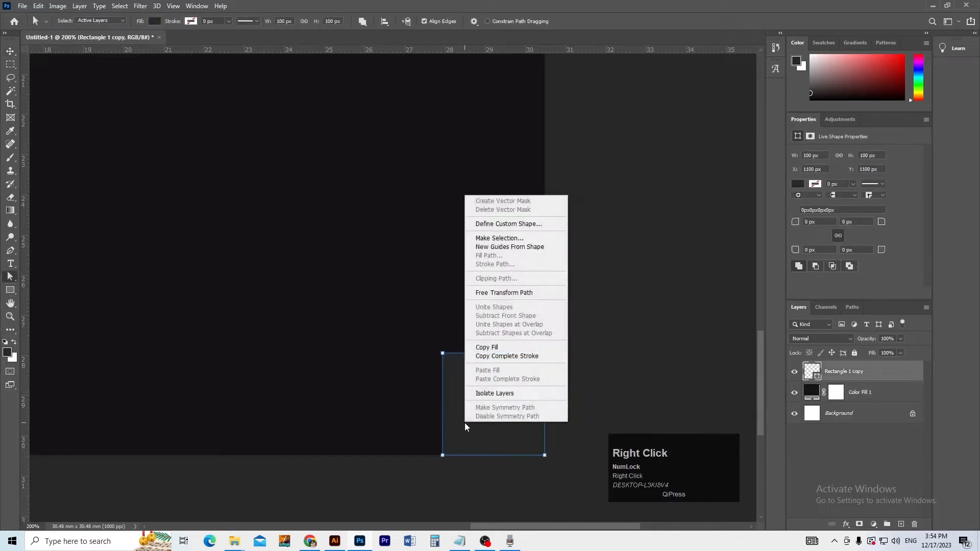
{"action": "left_click", "coordinate": [509, 247]}
Delete the rectangle in the canvas's bottom-right corner, keeping its guides.
{"action": "key", "text": "v"}
{"action": "left_click", "coordinate": [570, 340]}
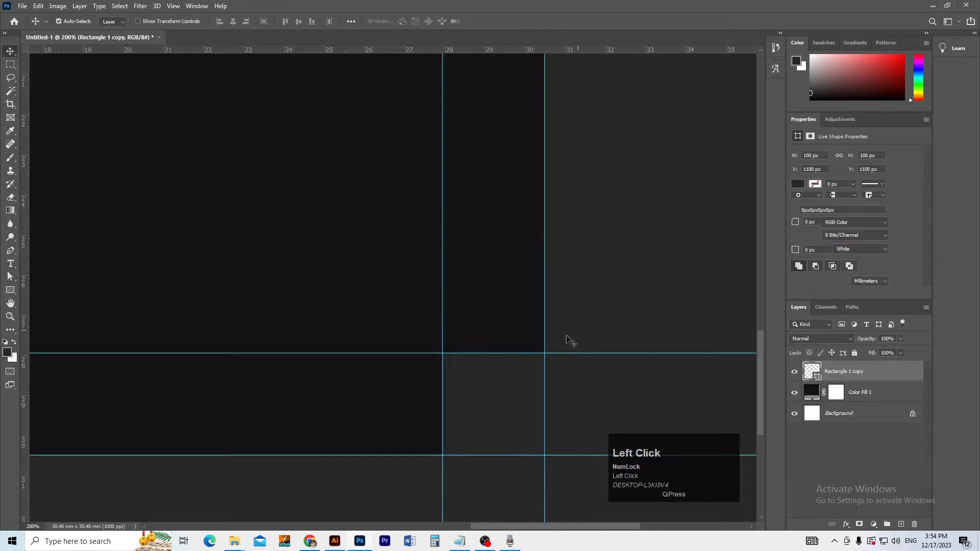
{"action": "key", "text": "Delete"}
{"action": "left_click", "coordinate": [380, 327], "text": "ctrl+alt"}
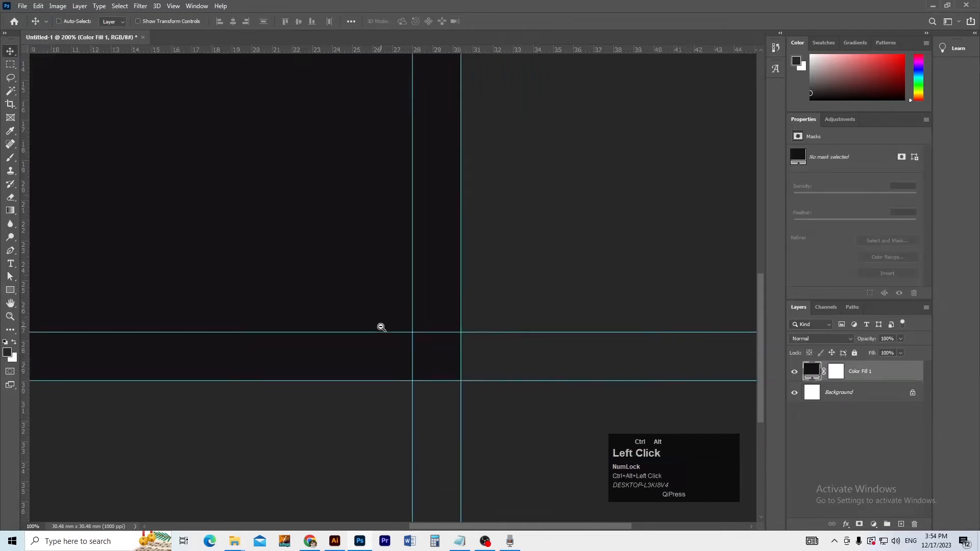
{"action": "left_click", "coordinate": [381, 327], "text": "ctrl+alt"}
Start saving the document and copy the path of the BRAND FASHION project folder from File Explorer.
{"action": "key", "text": "ctrl+s"}
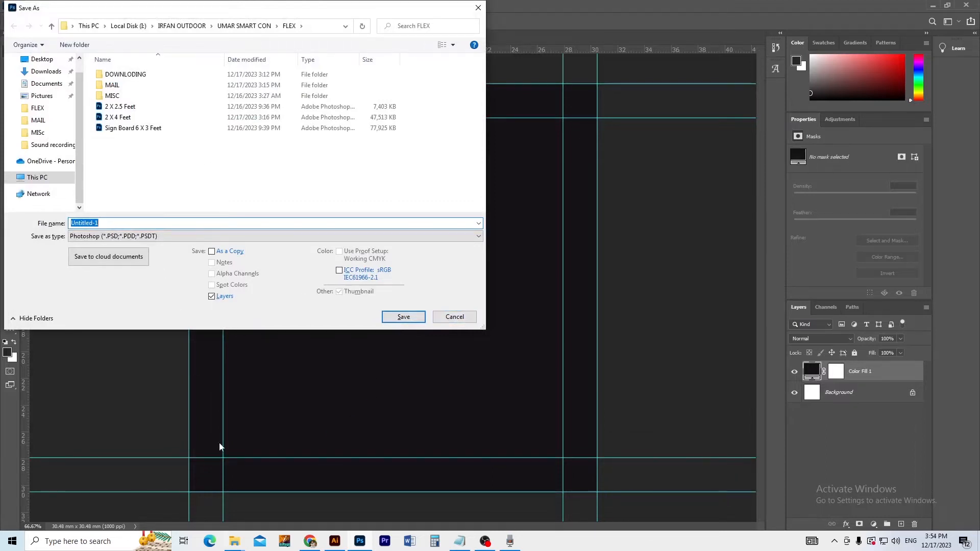
{"action": "left_click", "coordinate": [234, 542]}
{"action": "left_click", "coordinate": [296, 491]}
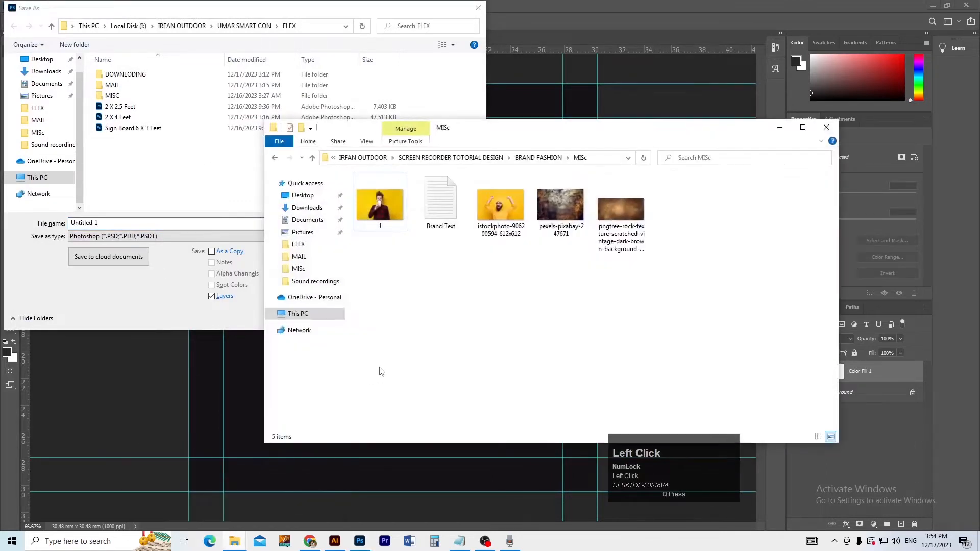
{"action": "key", "text": "BackSpace"}
{"action": "left_click", "coordinate": [587, 159]}
{"action": "key", "text": "ctrl+c"}
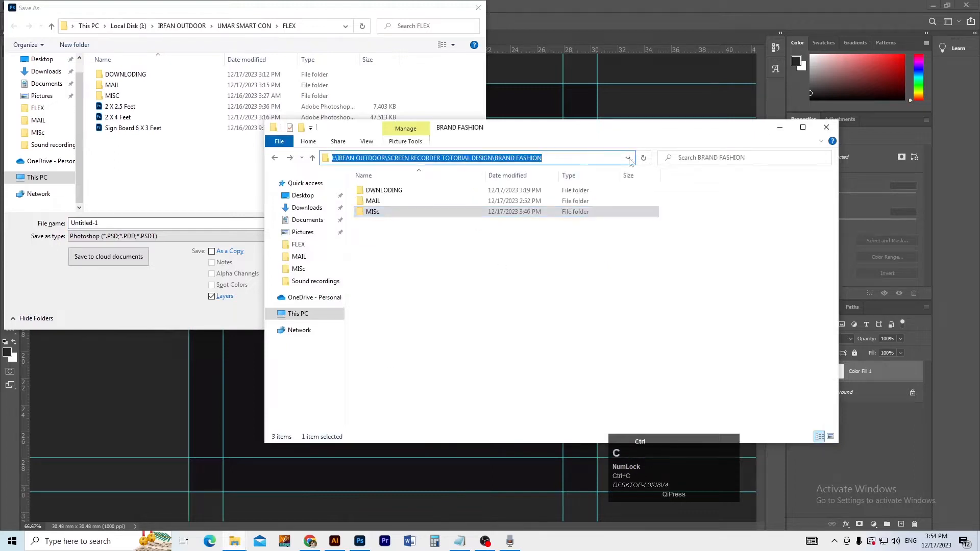
Switch the save location to the copied BRAND FASHION folder path and save the document as "BRand Fashion" in Photoshop format.
{"action": "left_click", "coordinate": [300, 262]}
{"action": "key", "text": "ctrl+v"}
{"action": "key", "text": "Return"}
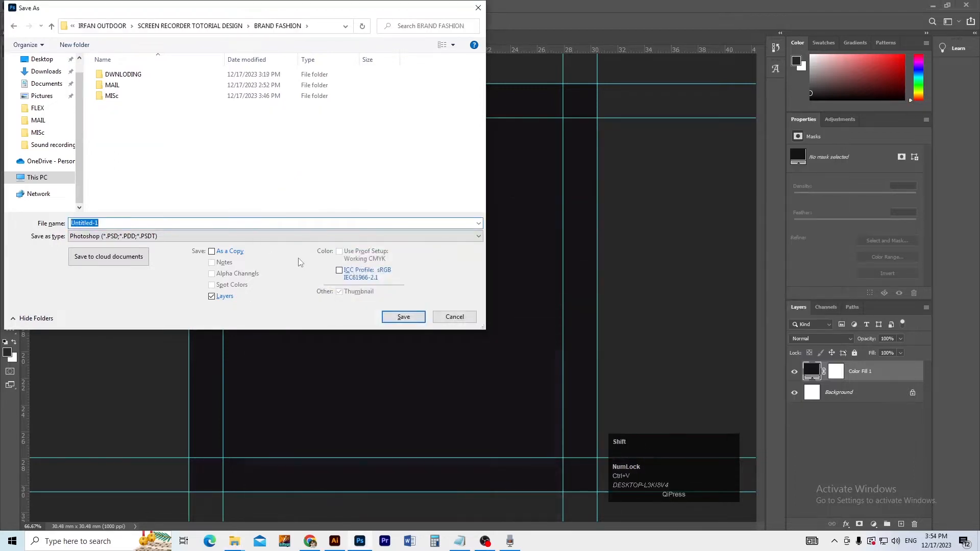
{"action": "type", "text": "BRand Fashion"}
{"action": "key", "text": "Return"}
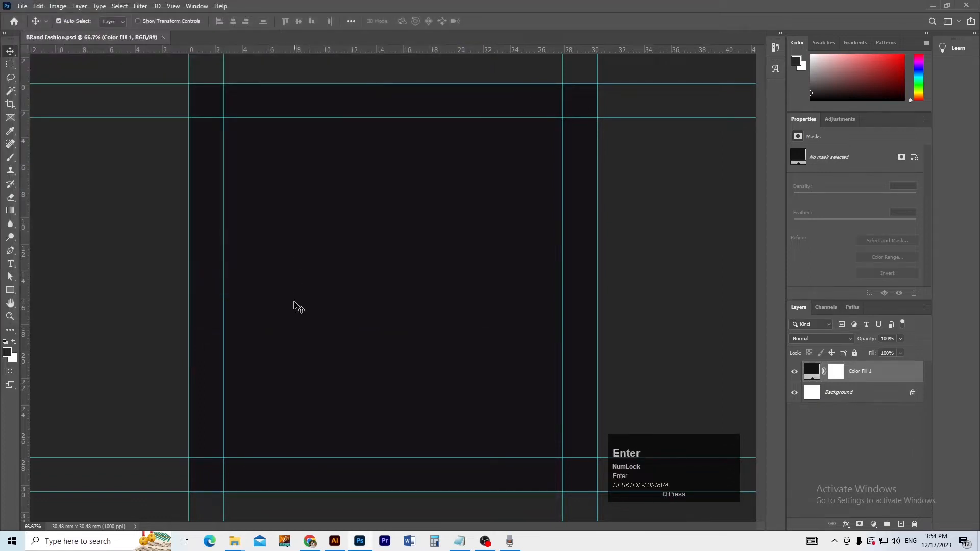
{"action": "left_click", "coordinate": [345, 372], "text": "ctrl+alt"}
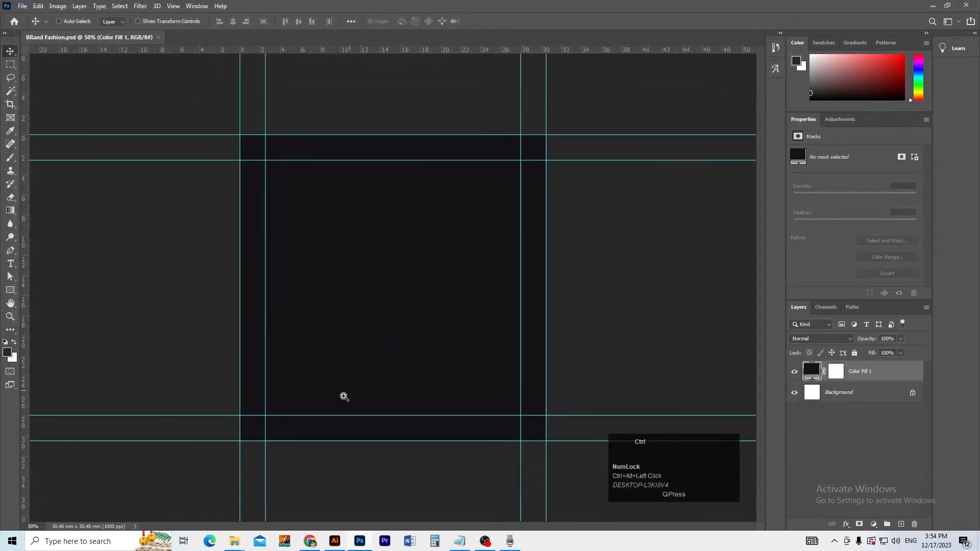
{"action": "left_click", "coordinate": [396, 360], "text": "ctrl"}
{"action": "left_click_drag", "start_coordinate": [386, 413], "coordinate": [382, 417]}
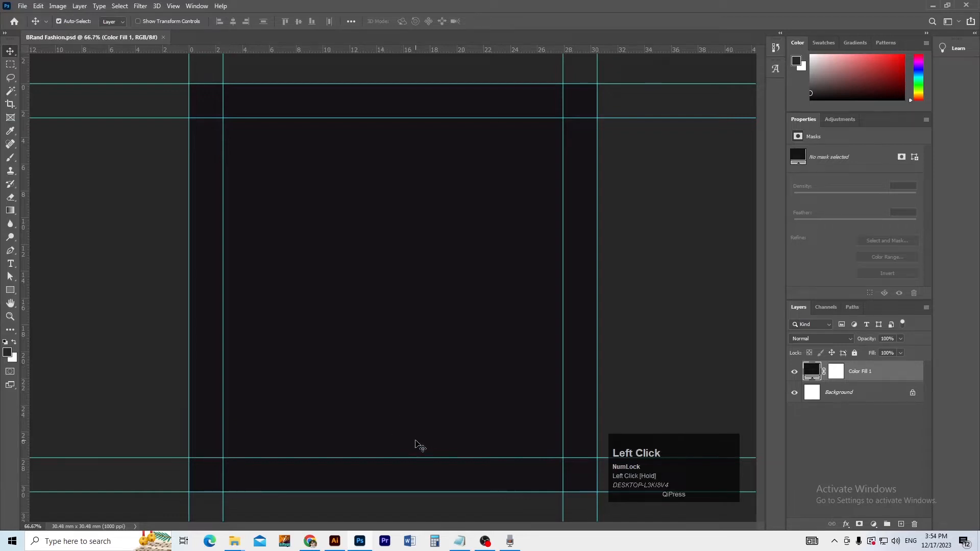
{"action": "key", "text": "ctrl+alt"}
Draw a vertical rectangle about 202 px wide and 1200 px high near the canvas's middle, spanning its full height.
{"action": "left_click", "coordinate": [427, 372], "text": "ctrl+alt"}
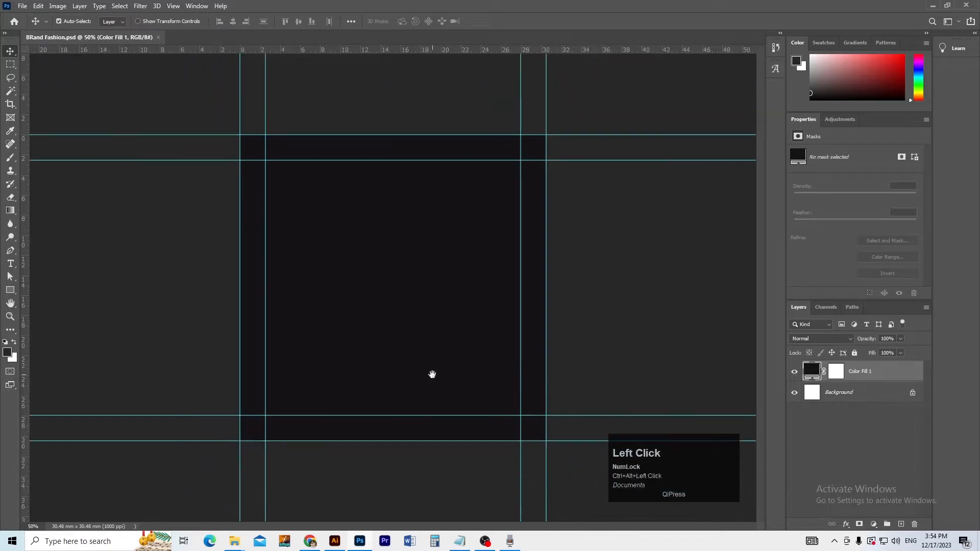
{"action": "key", "text": "m"}
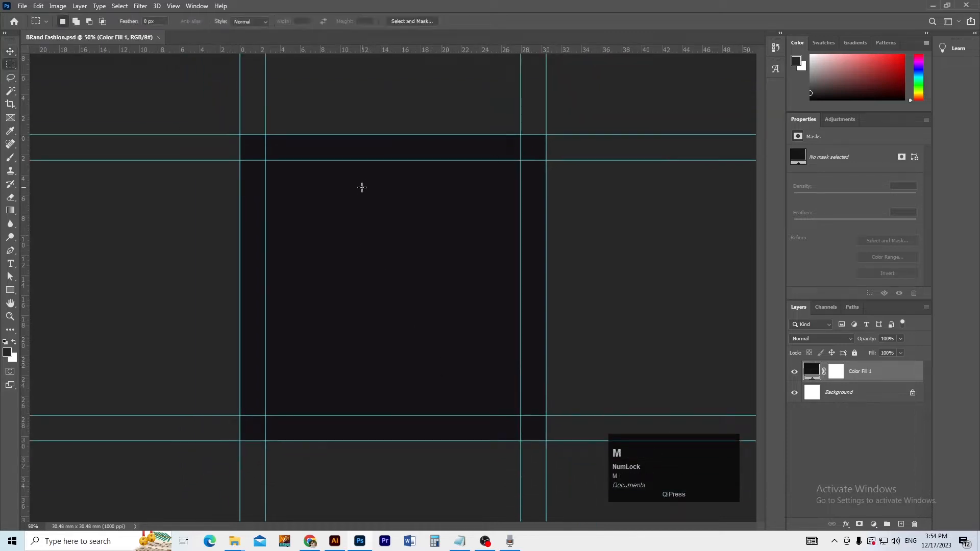
{"action": "left_click", "coordinate": [14, 294]}
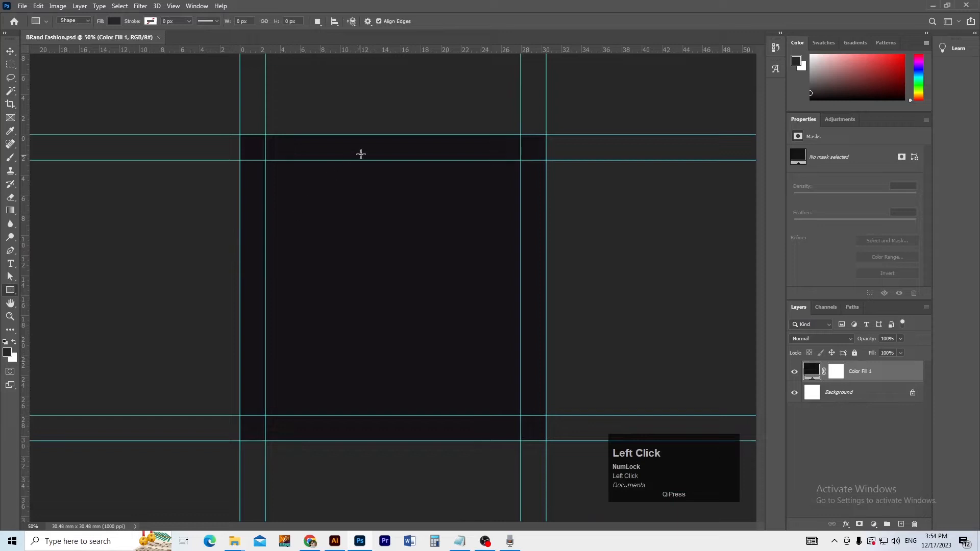
{"action": "left_click_drag", "start_coordinate": [364, 135], "coordinate": [414, 440]}
{"action": "key", "text": "v"}
{"action": "left_click", "coordinate": [393, 387]}
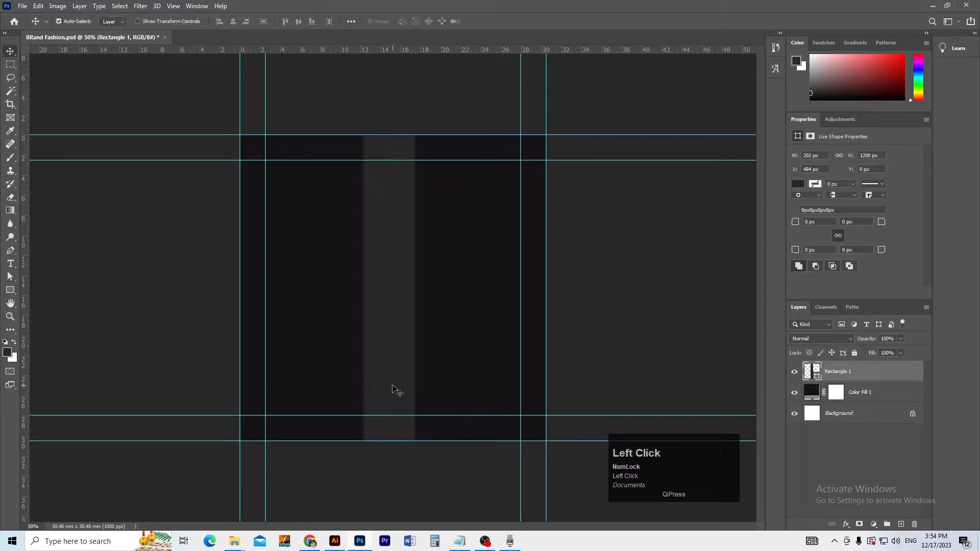
Copy the shape color code 18171c from the Brand Text notes in Notepad and return to Photoshop.
{"action": "key", "text": "alt+Tab"}
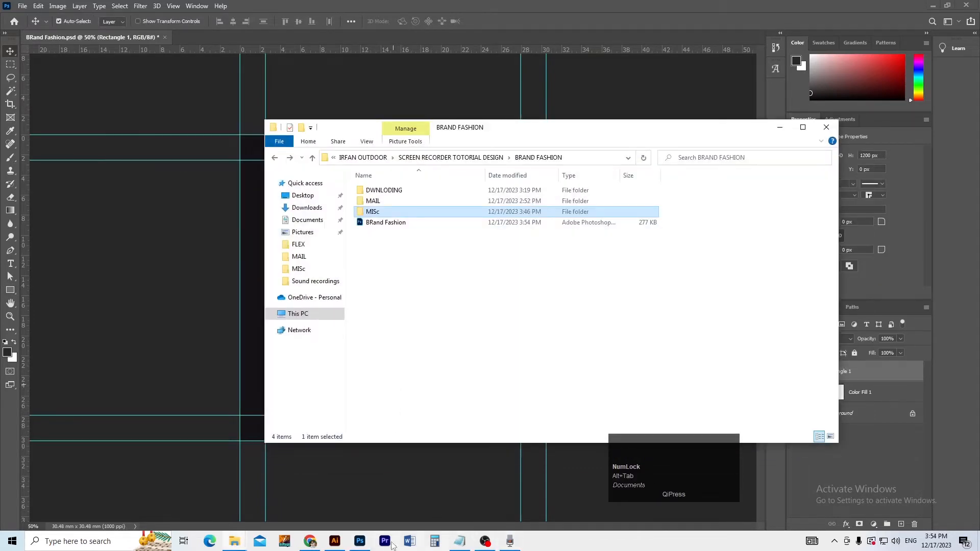
{"action": "left_click", "coordinate": [510, 541]}
{"action": "left_click", "coordinate": [252, 504]}
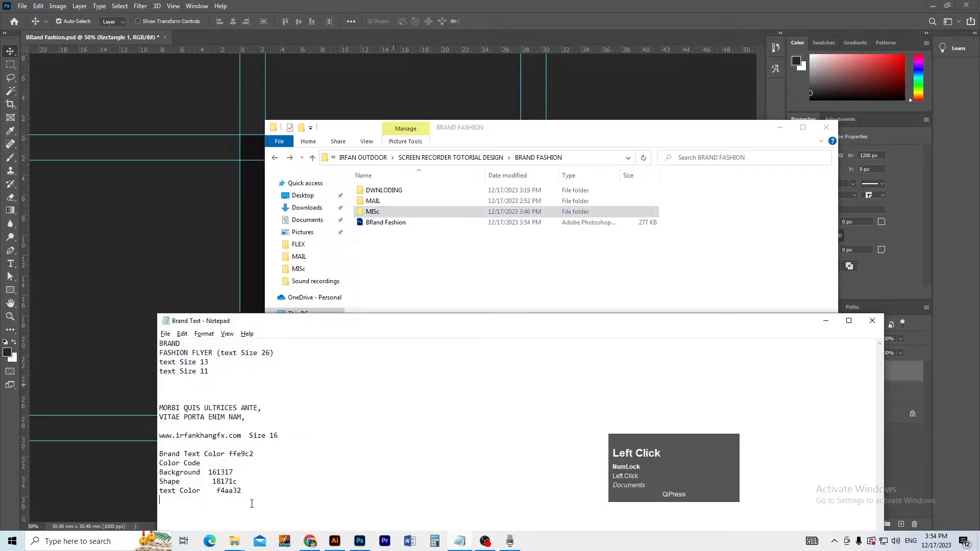
{"action": "left_click_drag", "start_coordinate": [213, 482], "coordinate": [238, 482]}
{"action": "key", "text": "ctrl+c"}
{"action": "key", "text": "alt+Tab"}
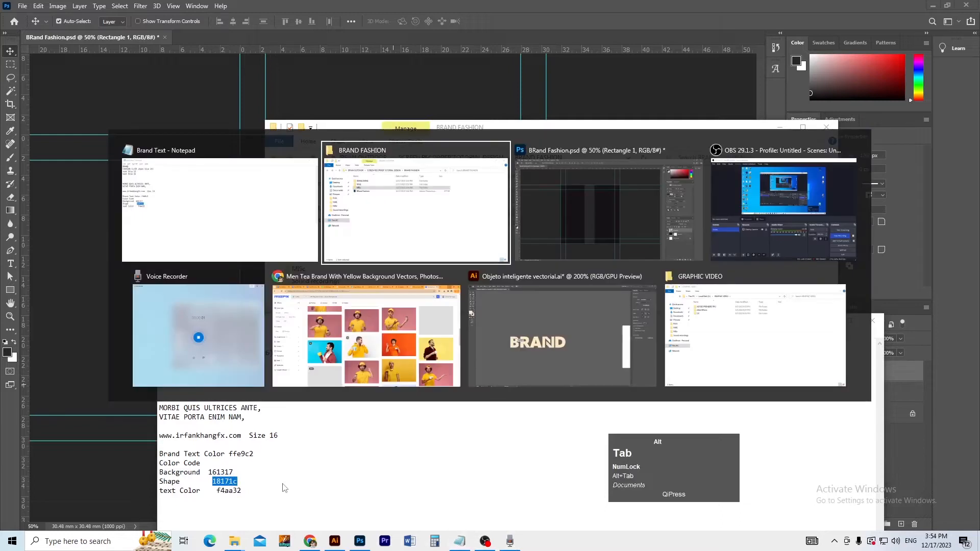
{"action": "key", "text": "alt+Tab"}
{"action": "left_click", "coordinate": [384, 409]}
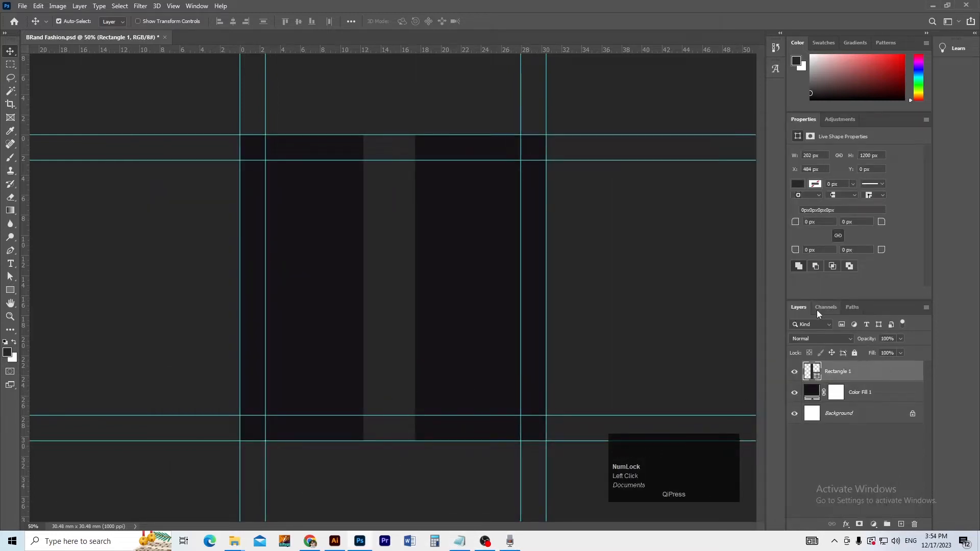
Add a Color Overlay to the vertical rectangle's layer and enter the copied color 18171c.
{"action": "left_click", "coordinate": [798, 185]}
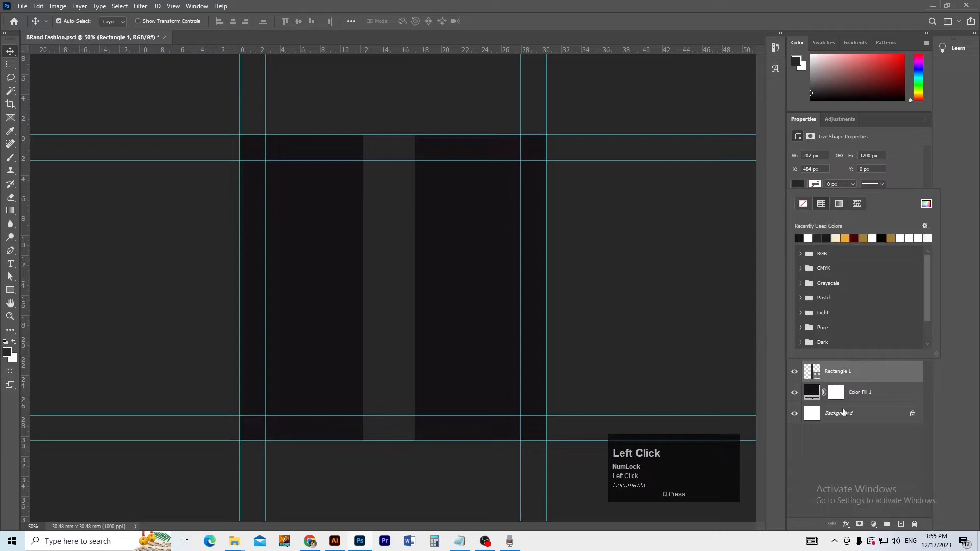
{"action": "left_click", "coordinate": [857, 378]}
{"action": "double_click", "coordinate": [865, 377]}
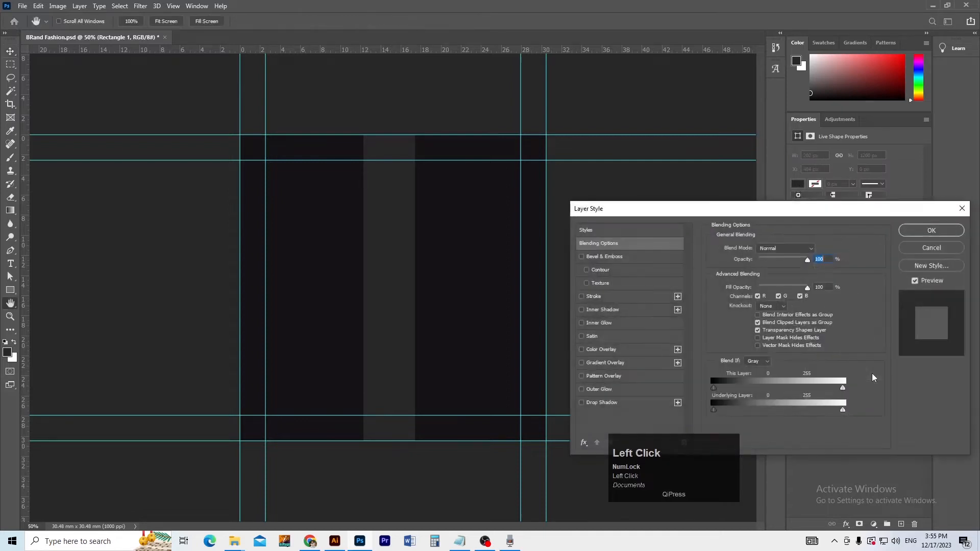
{"action": "left_click", "coordinate": [616, 350]}
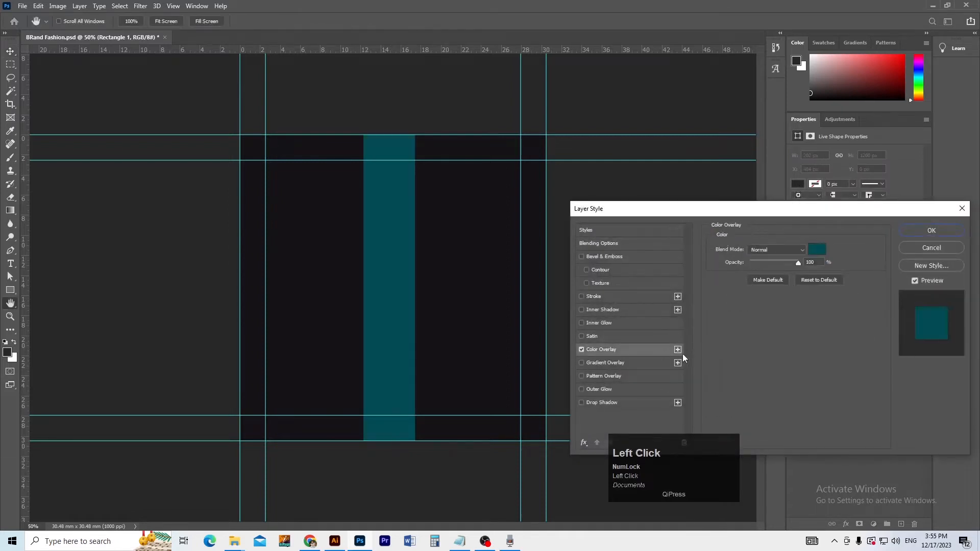
{"action": "left_click", "coordinate": [817, 250]}
{"action": "key", "text": "ctrl+v"}
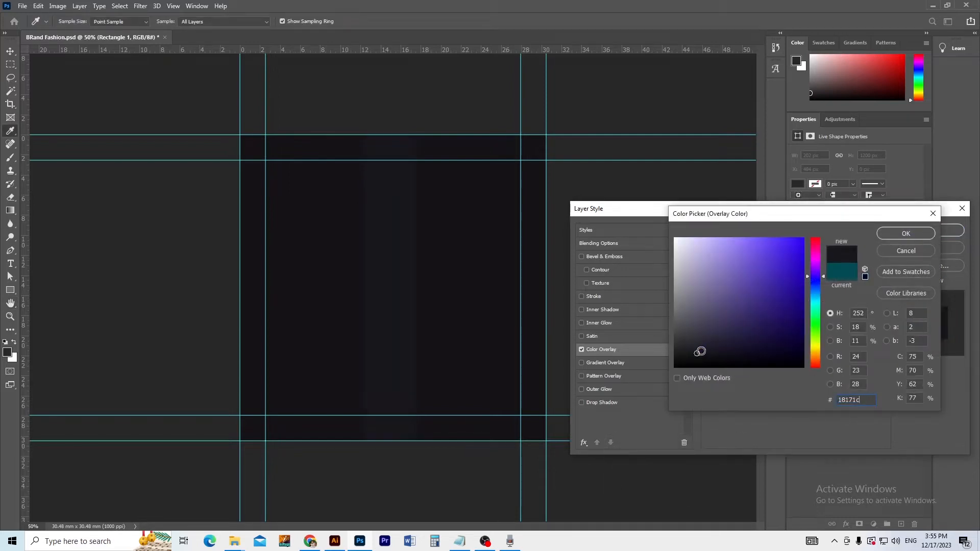
Shift the overlay color to a slightly lighter dark grey and apply the layer style.
{"action": "mouse_move", "coordinate": [701, 349]}
{"action": "left_mouse_down"}
{"action": "mouse_move", "coordinate": [706, 343]}
{"action": "mouse_move", "coordinate": [686, 343]}
{"action": "left_mouse_up"}
{"action": "left_click", "coordinate": [905, 234]}
{"action": "key", "text": "v"}
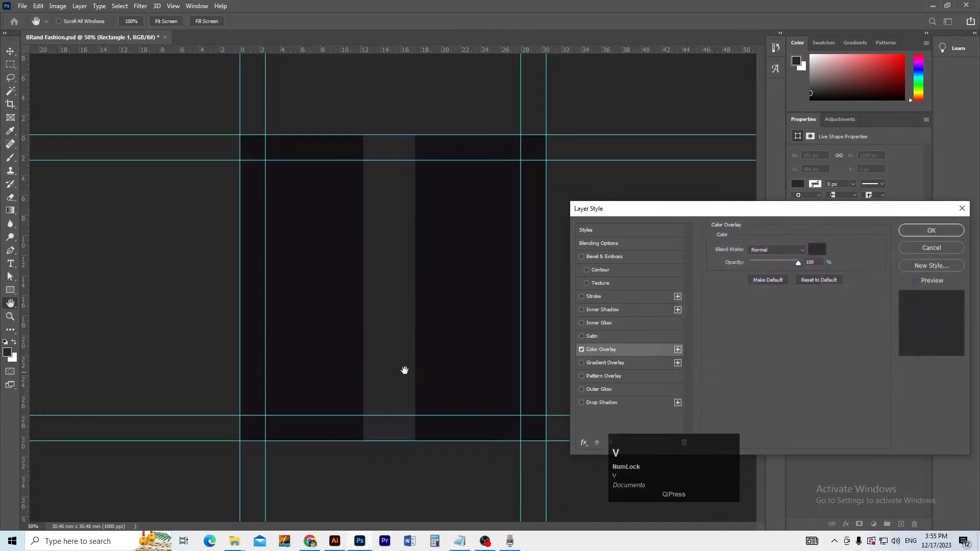
{"action": "key", "text": "ctrl+shift+z"}
{"action": "left_click", "coordinate": [942, 232]}
{"action": "key", "text": "v"}
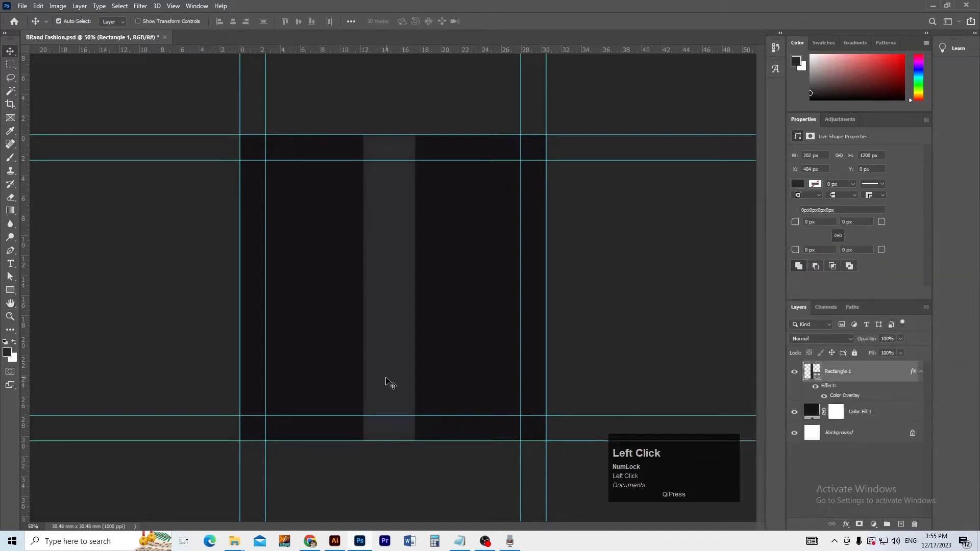
Move the vertical strip to X 564 px and skew its top edge leftward by about 8 degrees.
{"action": "left_click_drag", "start_coordinate": [386, 378], "coordinate": [406, 379]}
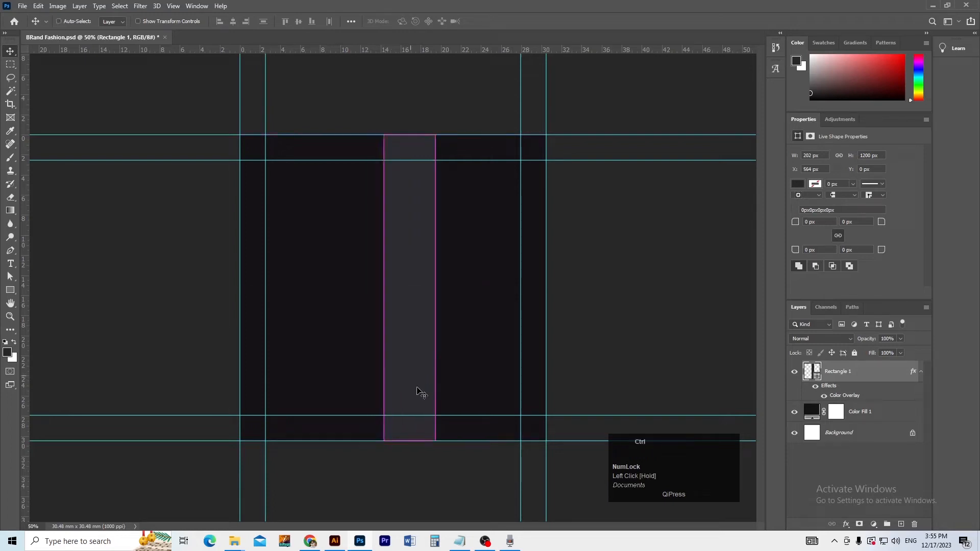
{"action": "key", "text": "ctrl+t"}
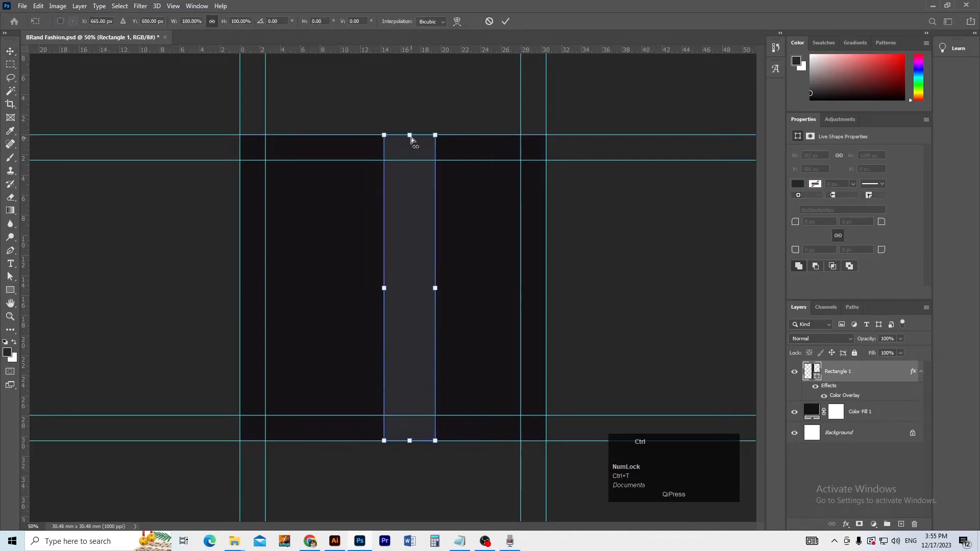
{"action": "left_click_drag", "start_coordinate": [412, 137], "coordinate": [369, 136]}
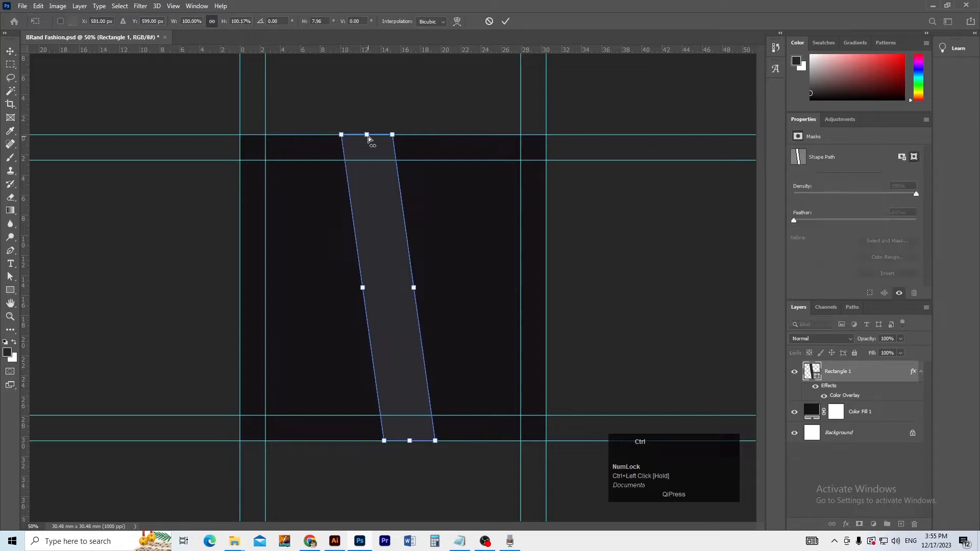
{"action": "key", "text": "Return"}
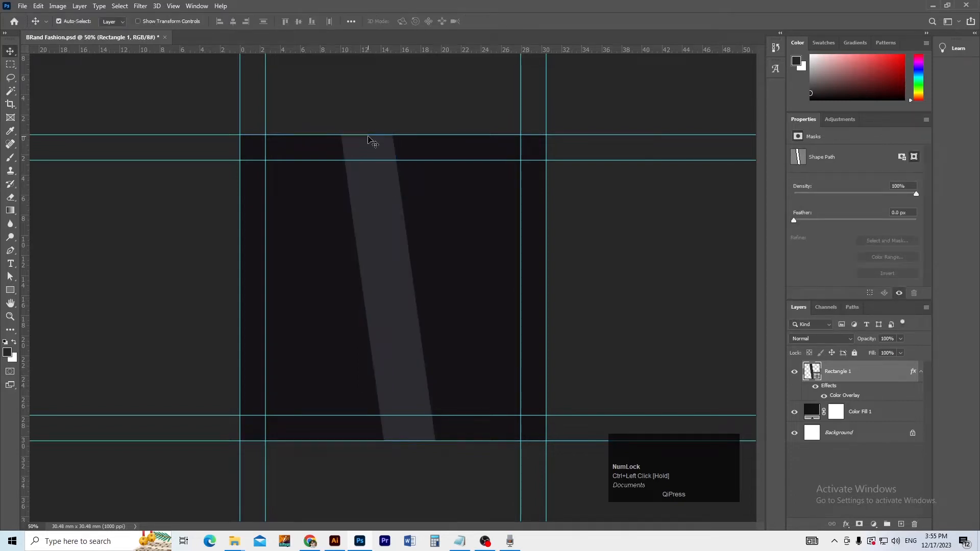
Move the slanted strip flush with the canvas's right edge, then clear the canvas selection.
{"action": "left_click_drag", "start_coordinate": [391, 276], "coordinate": [495, 274]}
{"action": "key", "text": "ctrl+a"}
{"action": "key", "text": "ctrl+d"}
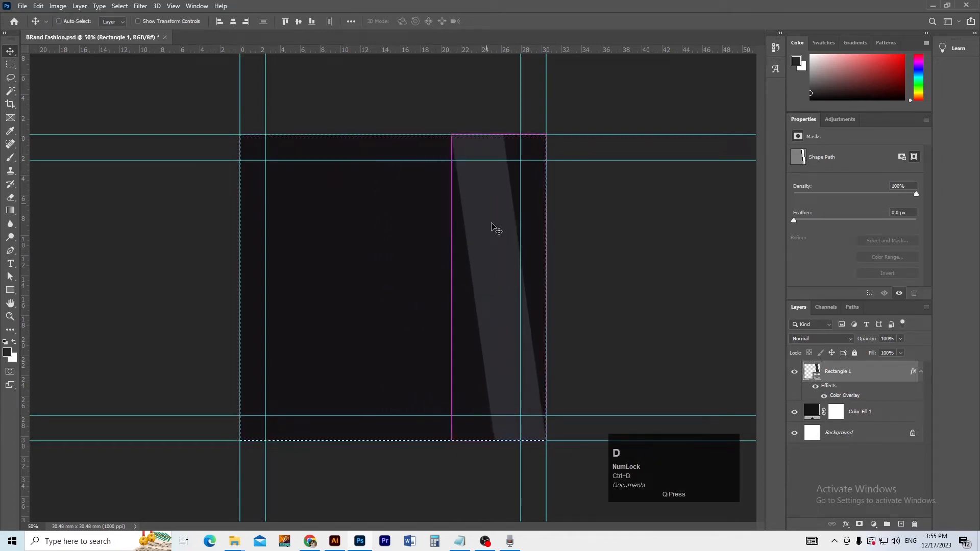
Skew the strip further leftward to about 29 degrees, stretch it to about 108% height, and position it diagonally beyond the canvas edges.
{"action": "key", "text": "ctrl+t"}
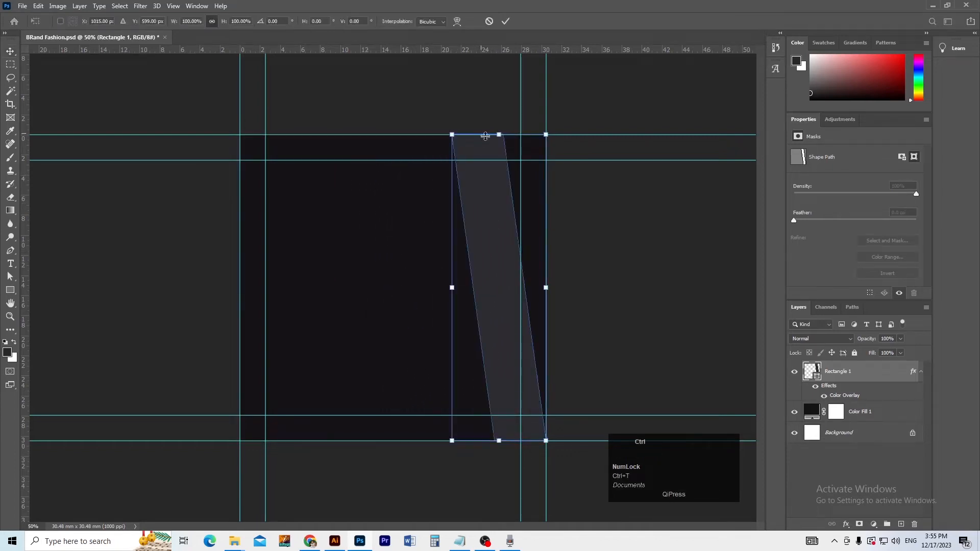
{"action": "left_click_drag", "start_coordinate": [500, 139], "coordinate": [397, 139]}
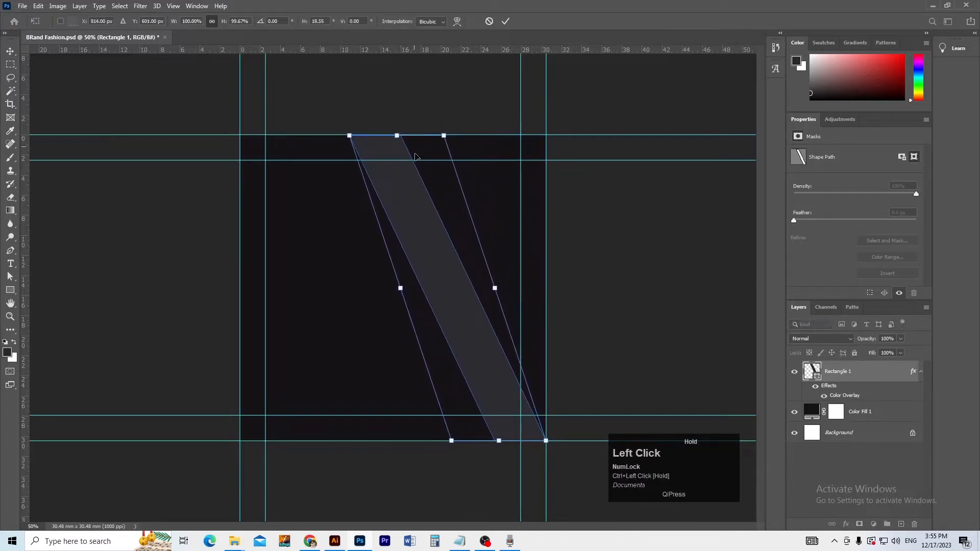
{"action": "left_click_drag", "start_coordinate": [397, 136], "coordinate": [386, 104]}
{"action": "left_click_drag", "start_coordinate": [400, 191], "coordinate": [427, 211]}
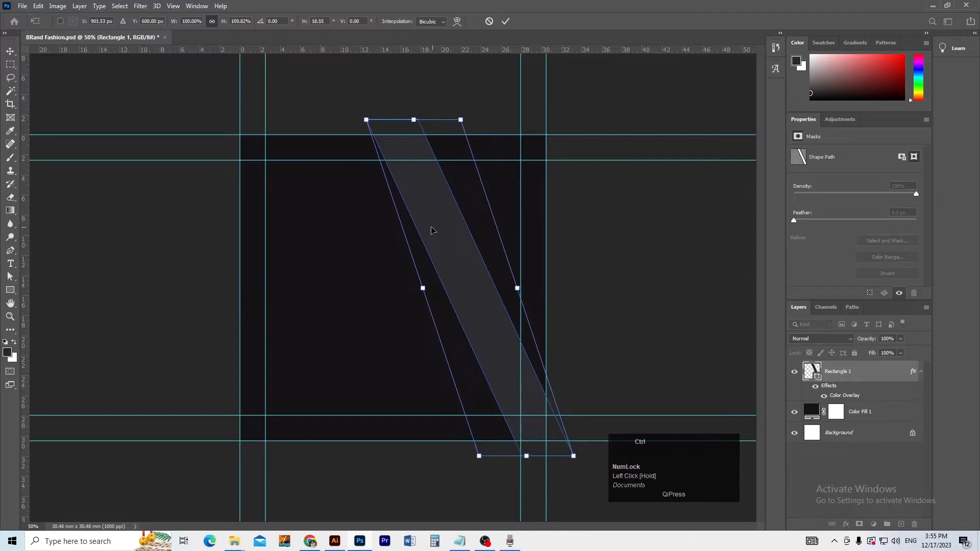
{"action": "left_click_drag", "start_coordinate": [418, 122], "coordinate": [342, 127]}
{"action": "mouse_move", "coordinate": [438, 279]}
{"action": "left_mouse_down"}
{"action": "mouse_move", "coordinate": [464, 290]}
{"action": "mouse_move", "coordinate": [453, 281]}
{"action": "left_mouse_up"}
{"action": "double_click", "coordinate": [452, 280]}
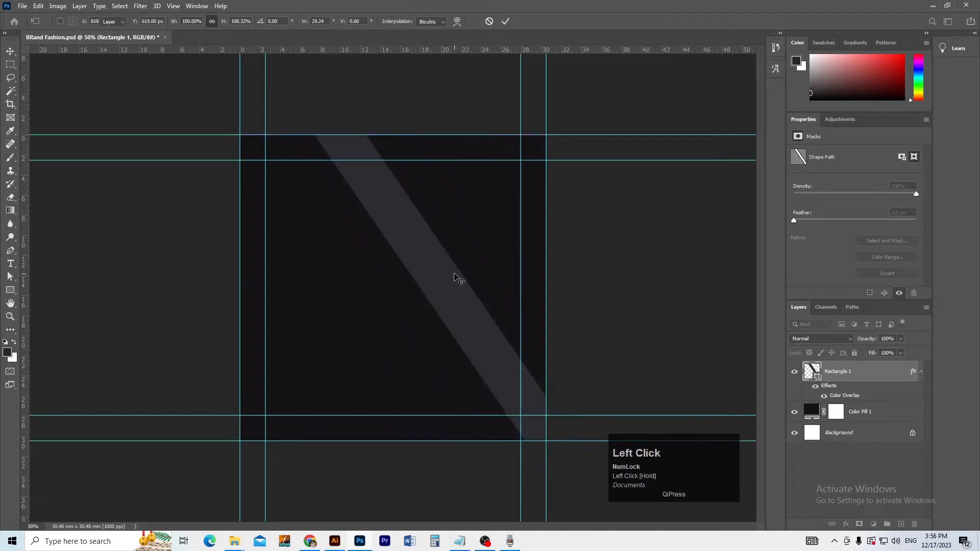
Move the slanted strip slightly further left and apply its transform.
{"action": "left_click_drag", "start_coordinate": [498, 328], "coordinate": [484, 328]}
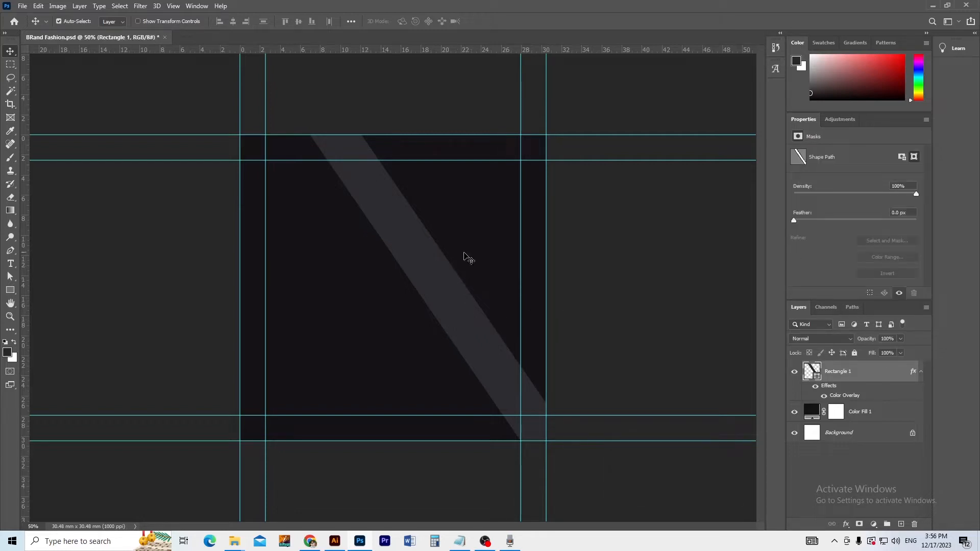
Create a three-sided polygon about 1099 px wide and 1302 px high, and move it up over the diagonal strip.
{"action": "left_click", "coordinate": [10, 290]}
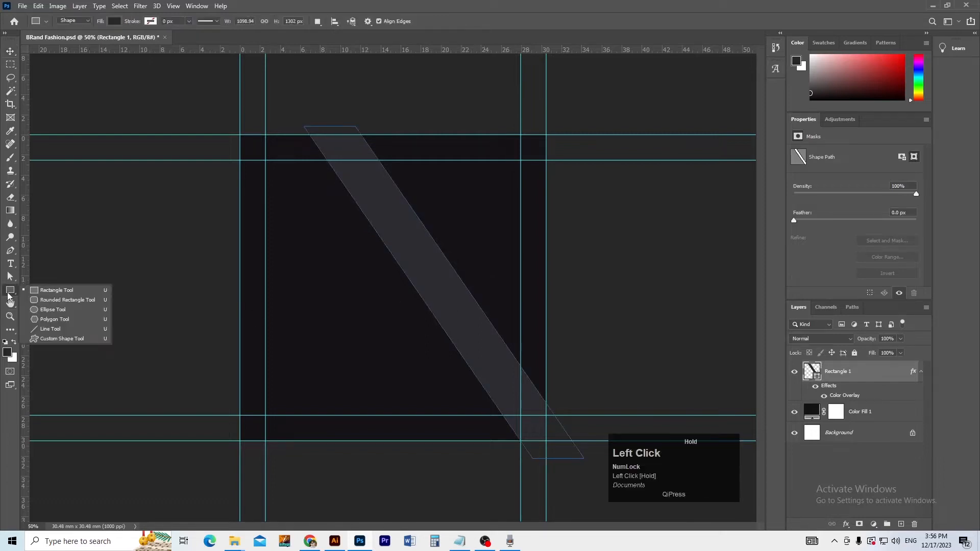
{"action": "left_click", "coordinate": [54, 319]}
{"action": "left_click", "coordinate": [354, 278]}
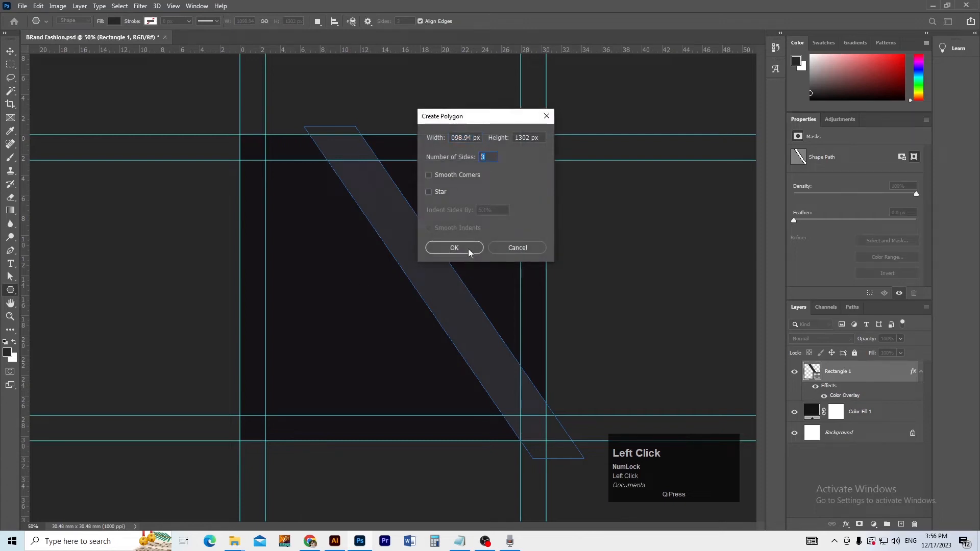
{"action": "left_click", "coordinate": [467, 245]}
{"action": "key", "text": "v"}
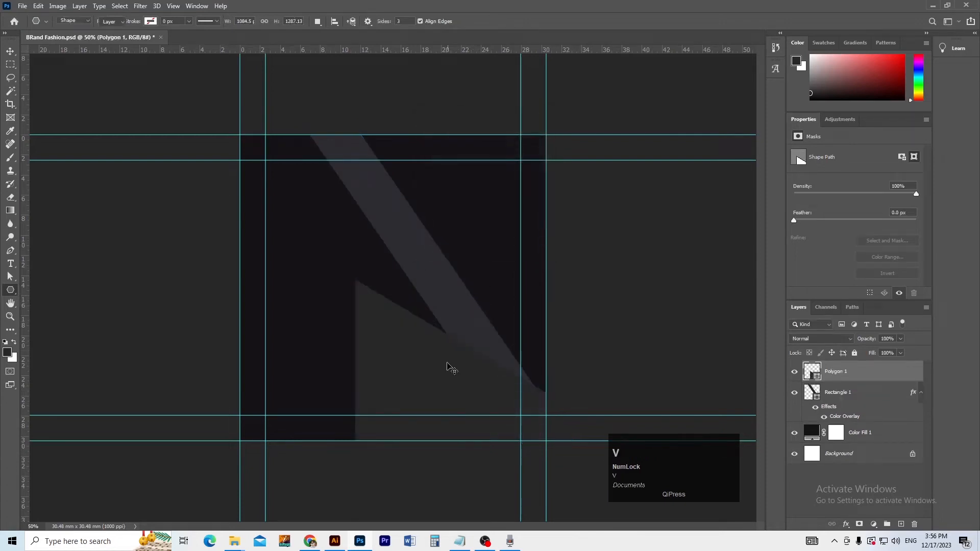
{"action": "left_click_drag", "start_coordinate": [443, 369], "coordinate": [413, 286]}
{"action": "key", "text": "ctrl"}
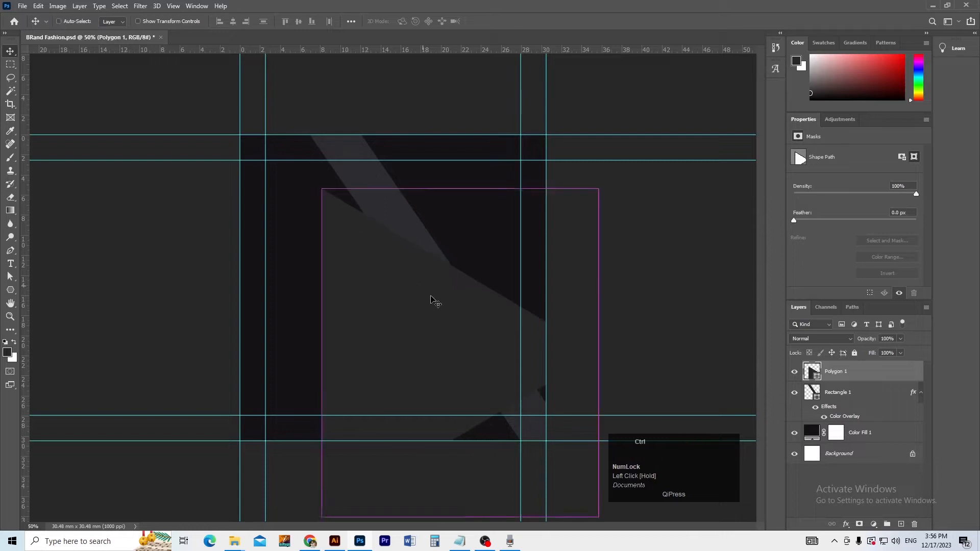
Rotate the triangle 90 degrees and move it beside the strip with its upper edge flush with the canvas top.
{"action": "key", "text": "ctrl+t"}
{"action": "left_click_drag", "start_coordinate": [606, 198], "coordinate": [528, 302]}
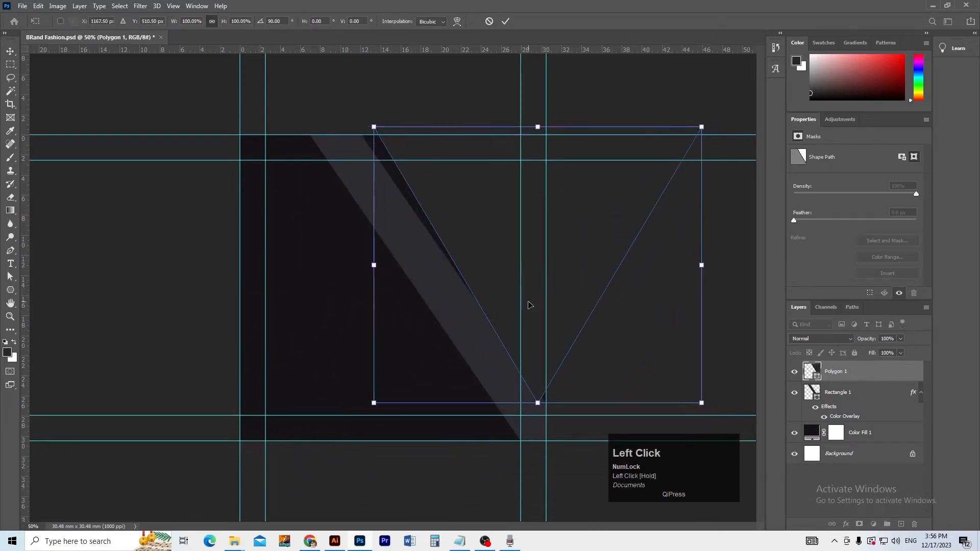
{"action": "key", "text": "Return"}
{"action": "mouse_move", "coordinate": [472, 262]}
{"action": "left_mouse_down"}
{"action": "mouse_move", "coordinate": [489, 285]}
{"action": "mouse_move", "coordinate": [462, 271]}
{"action": "left_mouse_up"}
{"action": "key", "text": "ctrl+minus"}
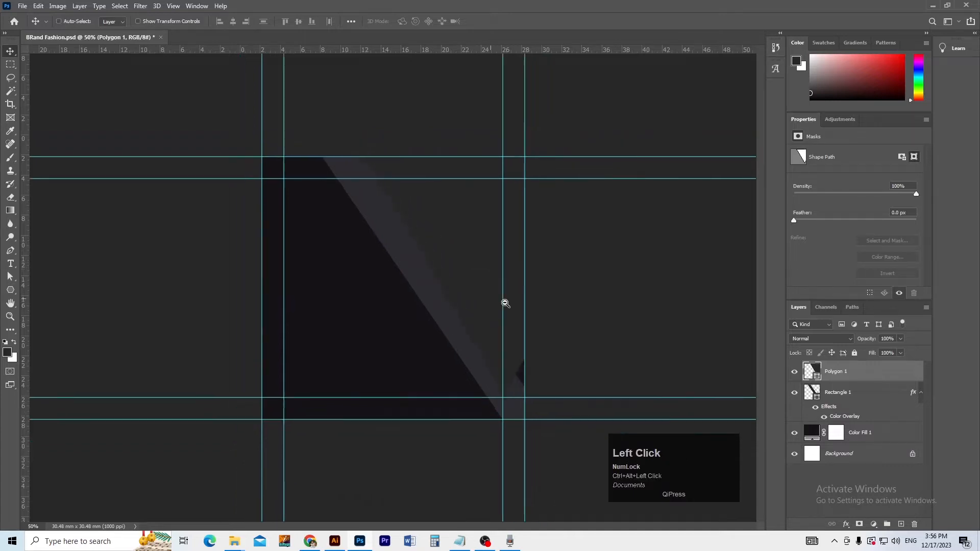
{"action": "key", "text": "ctrl+plus"}
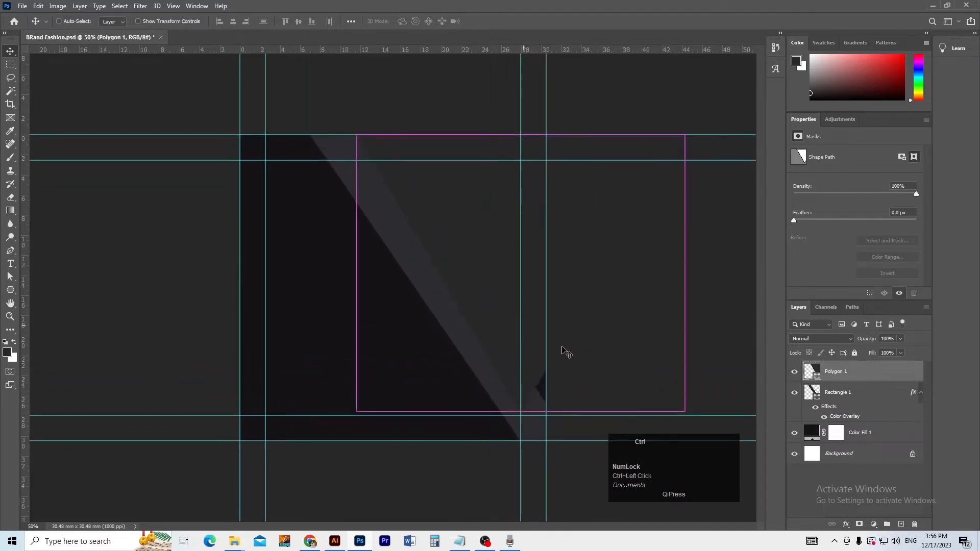
Rotate the triangle by -9.5 degrees, enlarge it to about 125.5%, and position its upper-left corner on the canvas's top edge beside the strip.
{"action": "key", "text": "ctrl+t"}
{"action": "left_click_drag", "start_coordinate": [712, 392], "coordinate": [706, 364]}
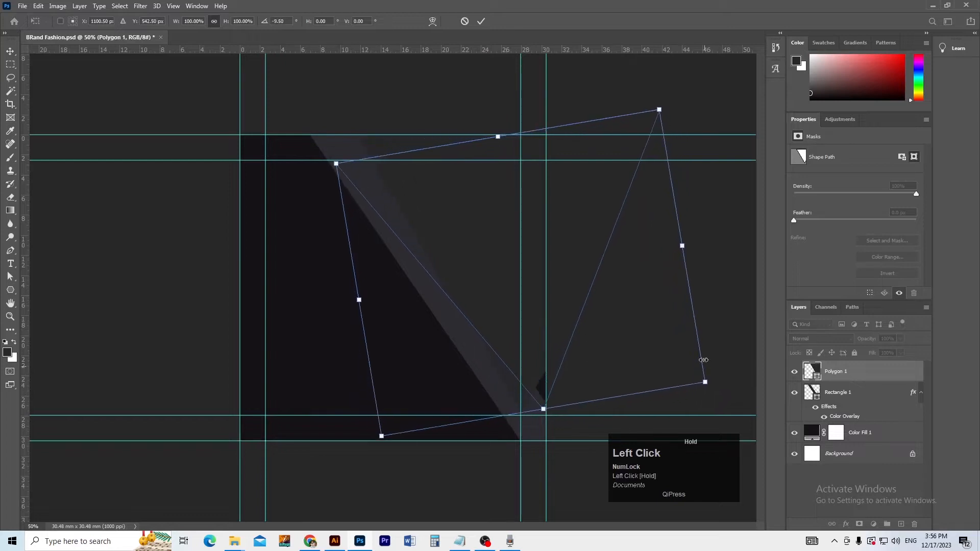
{"action": "left_click_drag", "start_coordinate": [544, 358], "coordinate": [549, 400]}
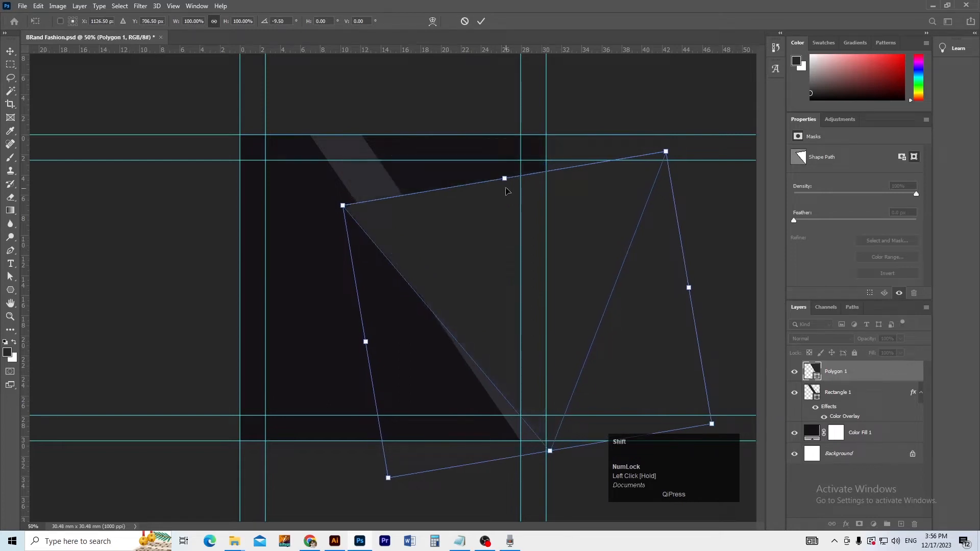
{"action": "left_click_drag", "start_coordinate": [504, 178], "coordinate": [499, 131]}
{"action": "key", "text": "ctrl+z"}
{"action": "left_click_drag", "start_coordinate": [504, 177], "coordinate": [501, 135]}
{"action": "mouse_move", "coordinate": [490, 200]}
{"action": "left_mouse_down"}
{"action": "mouse_move", "coordinate": [512, 156]}
{"action": "mouse_move", "coordinate": [500, 190]}
{"action": "left_mouse_up"}
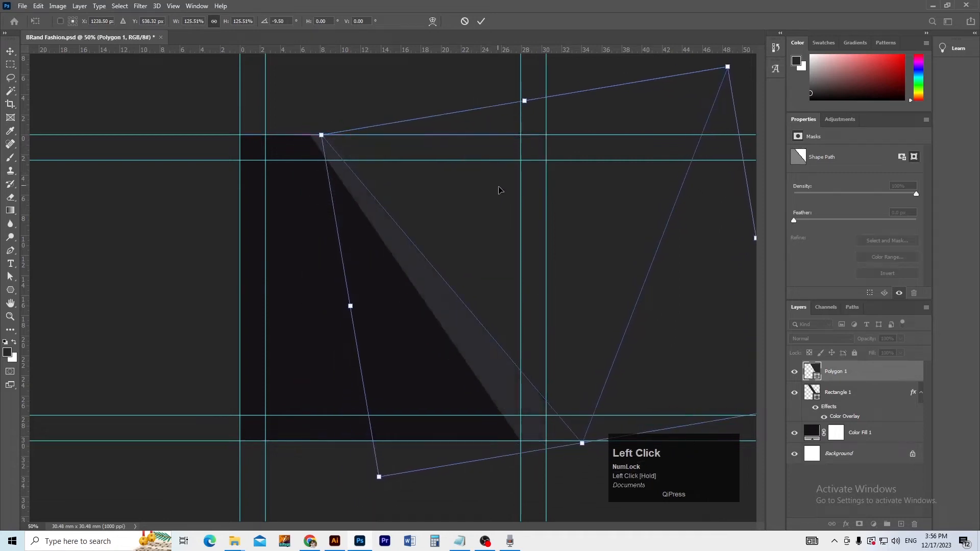
Pull the triangle's lowest point inward to about a -5 degree skew, and move it so its slanted edge runs parallel to the strip.
{"action": "left_click_drag", "start_coordinate": [585, 446], "coordinate": [546, 459]}
{"action": "key", "text": "ctrl"}
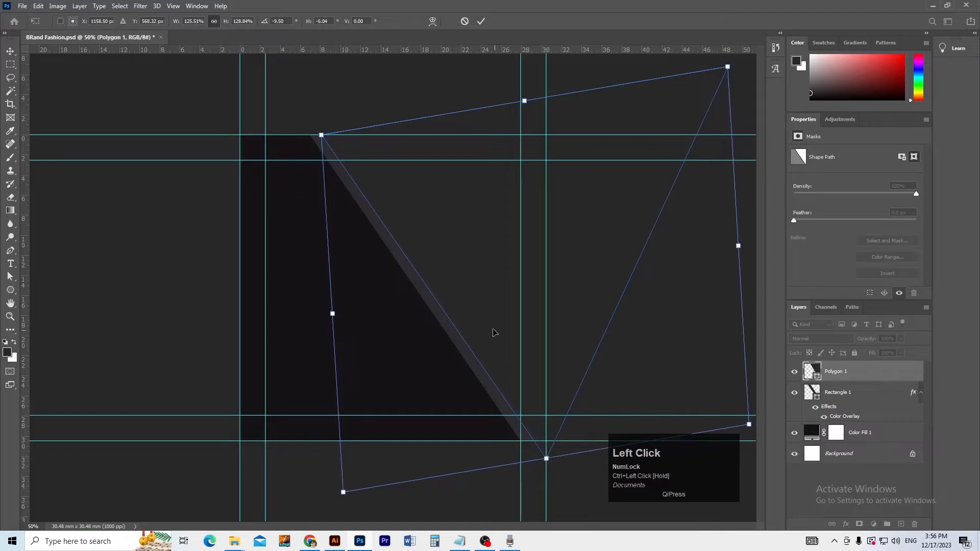
{"action": "left_click_drag", "start_coordinate": [496, 329], "coordinate": [490, 320]}
{"action": "key", "text": "Return"}
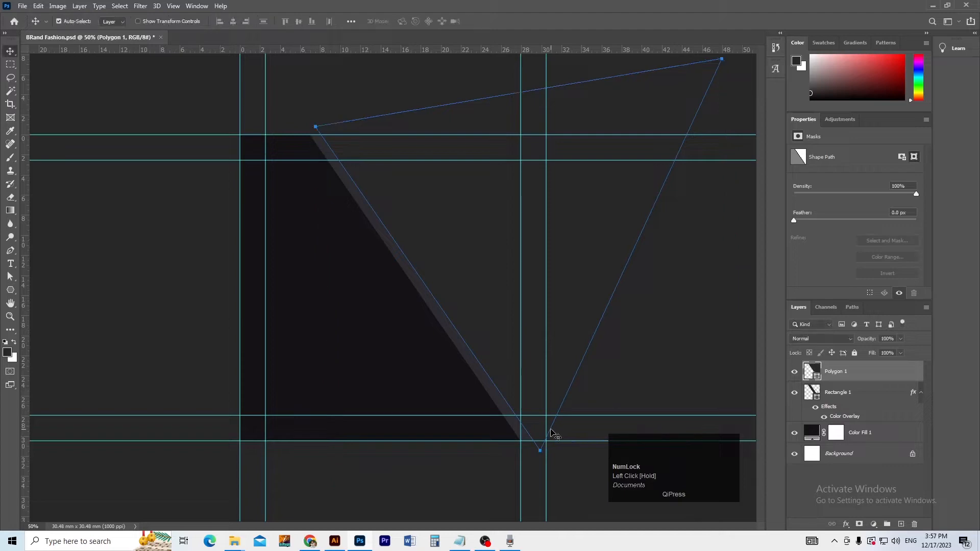
{"action": "left_click", "coordinate": [610, 407]}
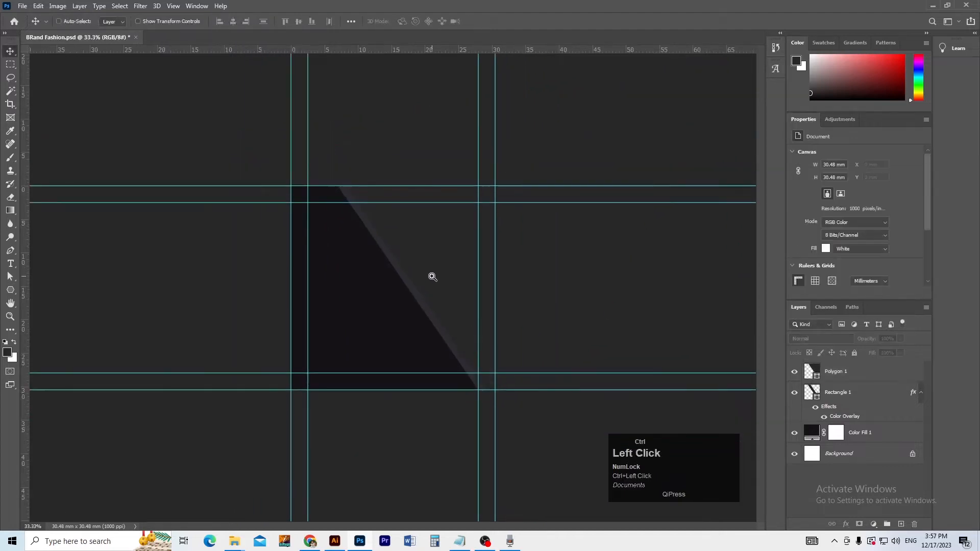
{"action": "left_click", "coordinate": [455, 256]}
Switch to File Explorer and open the MISc folder inside BRAND FASHION.
{"action": "key", "text": "alt+Tab"}
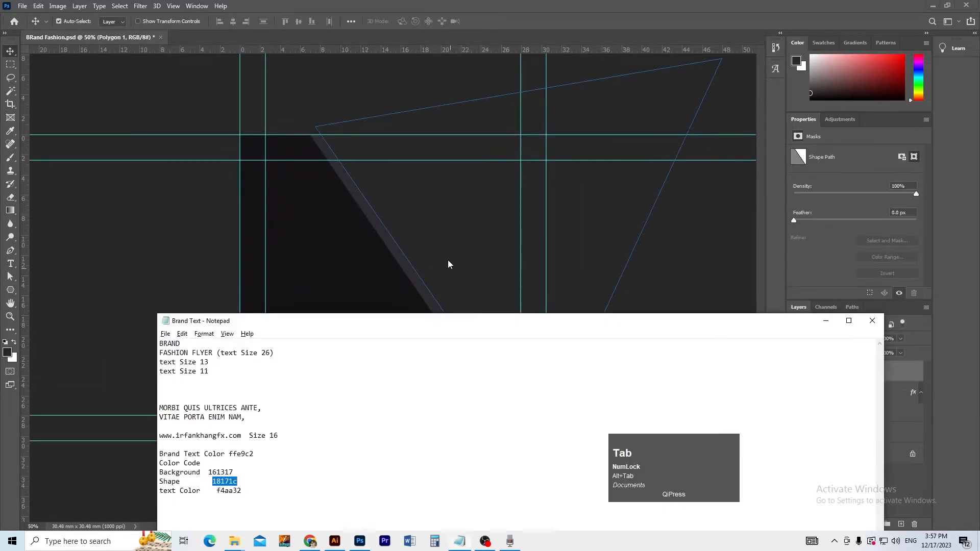
{"action": "key", "text": "alt+Tab"}
{"action": "key", "text": "alt+Tab"}
{"action": "key", "text": "alt+Tab"}
{"action": "key", "text": "alt+Tab"}
{"action": "key", "text": "alt+Tab"}
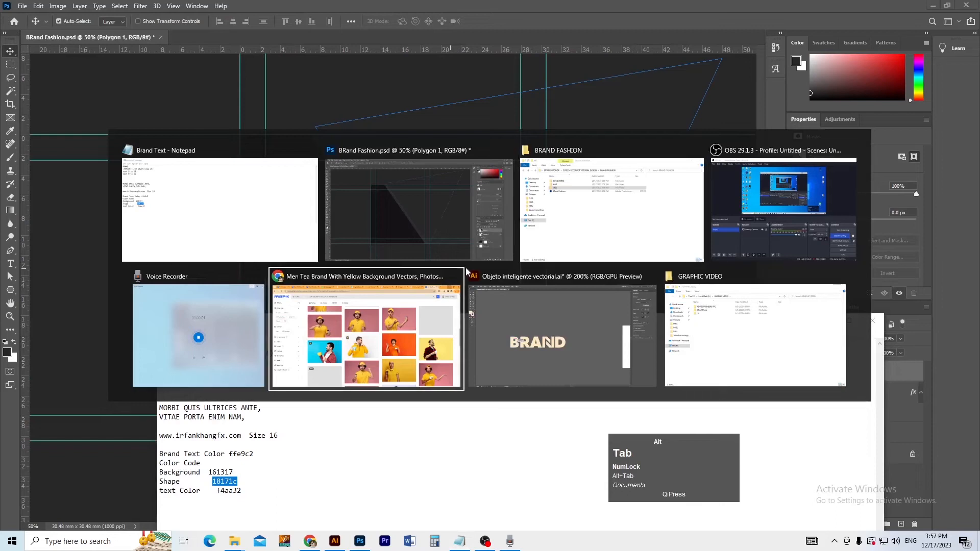
{"action": "key", "text": "alt+Tab"}
{"action": "key", "text": "alt+Tab"}
{"action": "key", "text": "alt+Tab"}
{"action": "key", "text": "alt+Tab"}
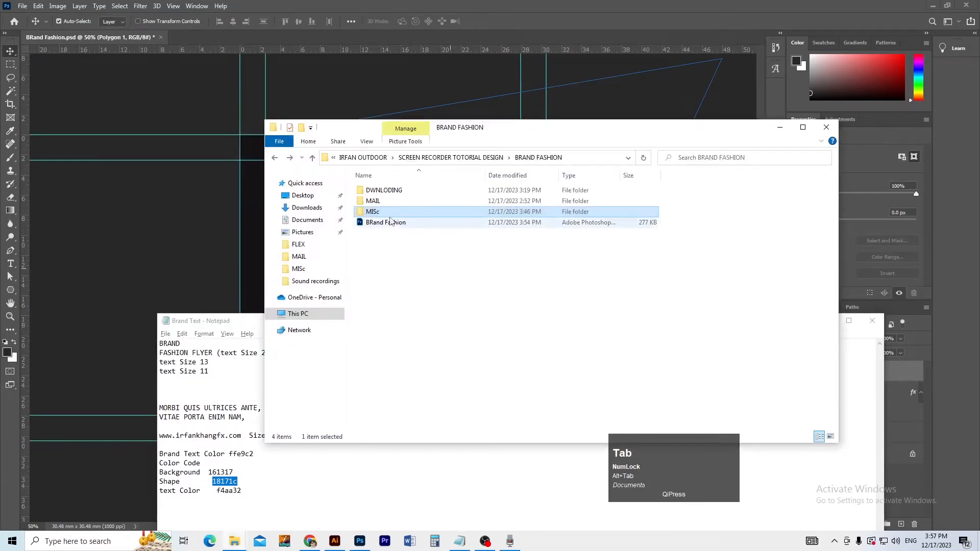
{"action": "left_click", "coordinate": [391, 214]}
{"action": "double_click", "coordinate": [391, 213]}
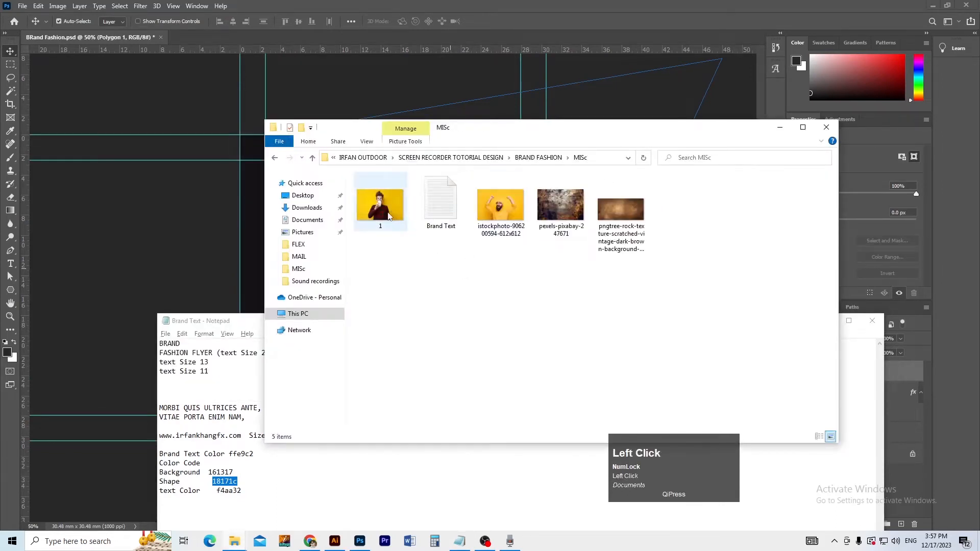
Try to place the image 1.webp from the MISc folder into the Photoshop flyer.
{"action": "left_click", "coordinate": [389, 225]}
{"action": "key", "text": "alt+Tab"}
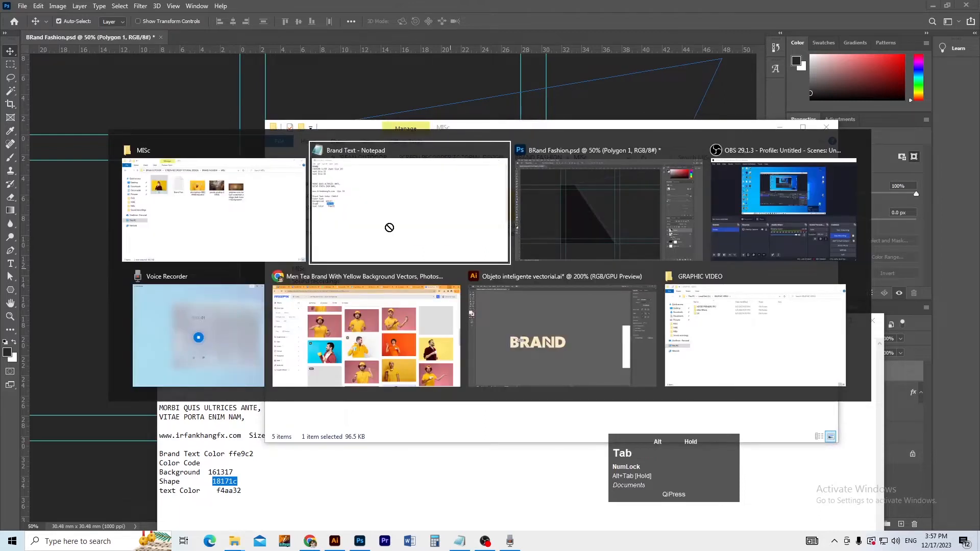
{"action": "key", "text": "alt+Tab"}
{"action": "left_click", "coordinate": [482, 201]}
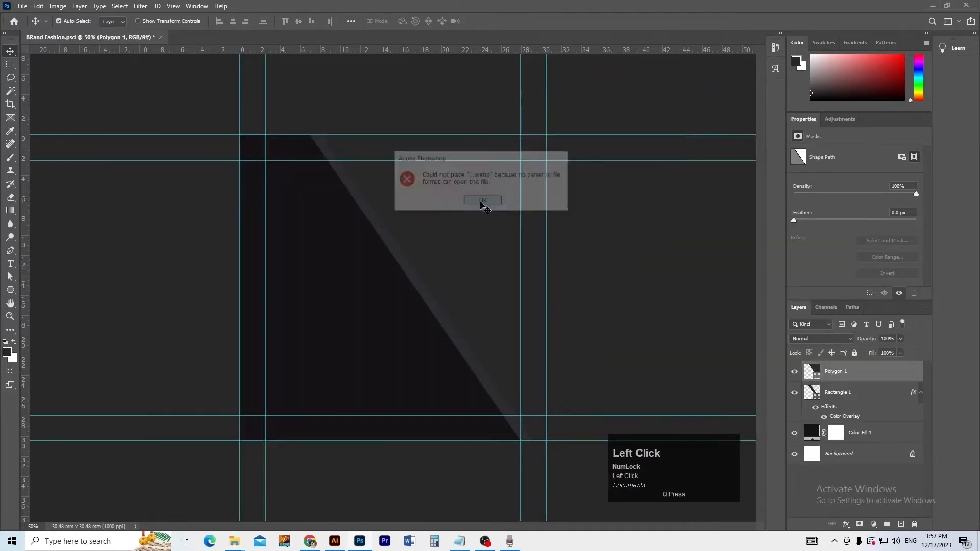
Return to the MISc folder, move its window aside, and try again to place 1.webp on the flyer canvas.
{"action": "key", "text": "alt+Tab"}
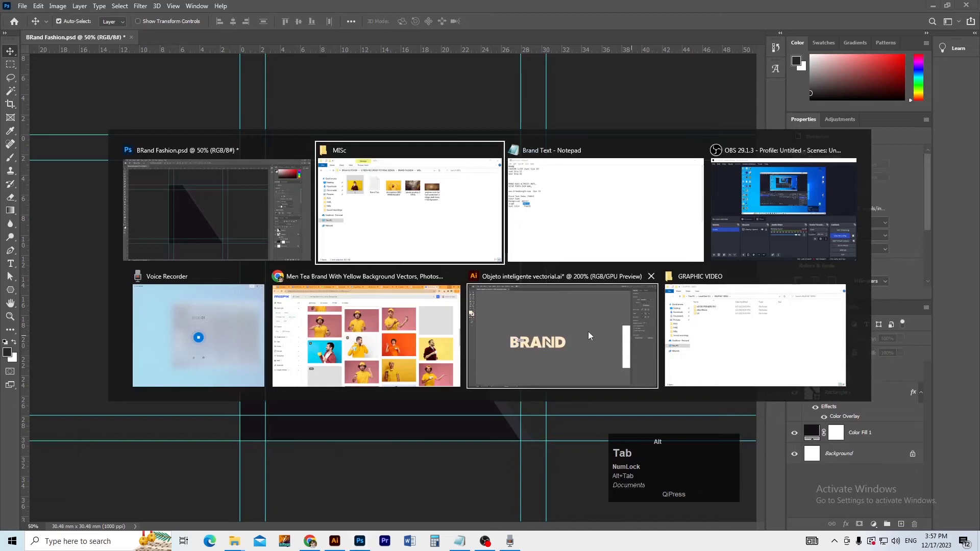
{"action": "key", "text": "Tab"}
{"action": "key", "text": "Tab"}
{"action": "key", "text": "Tab"}
{"action": "key", "text": "Tab"}
{"action": "key", "text": "Tab"}
{"action": "key", "text": "Tab"}
{"action": "key", "text": "Tab"}
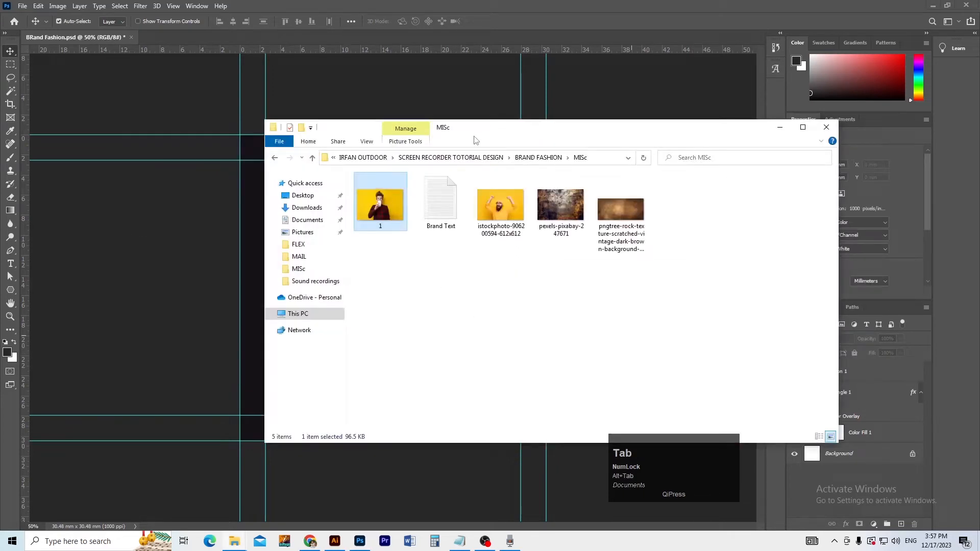
{"action": "left_click_drag", "start_coordinate": [475, 139], "coordinate": [655, 160]}
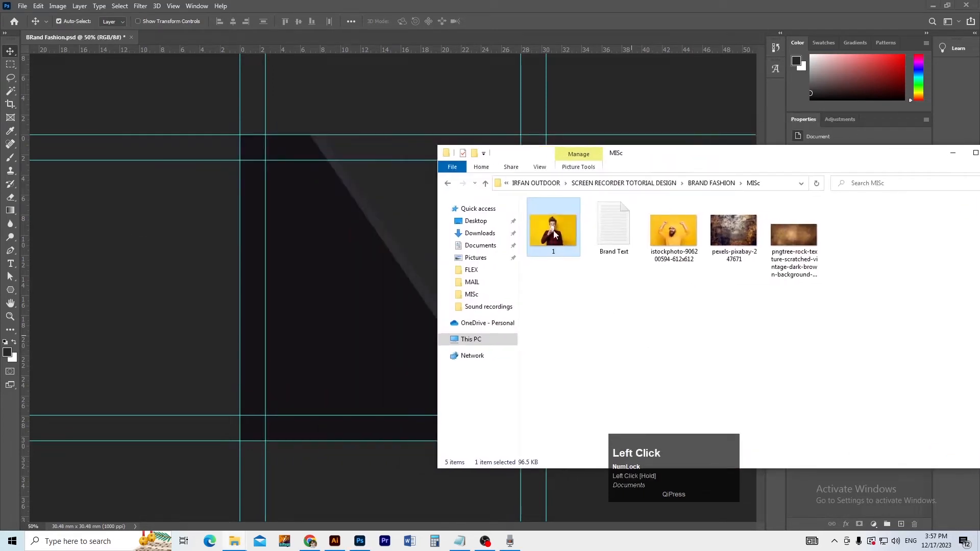
{"action": "left_click_drag", "start_coordinate": [555, 235], "coordinate": [396, 201]}
{"action": "left_click", "coordinate": [482, 200]}
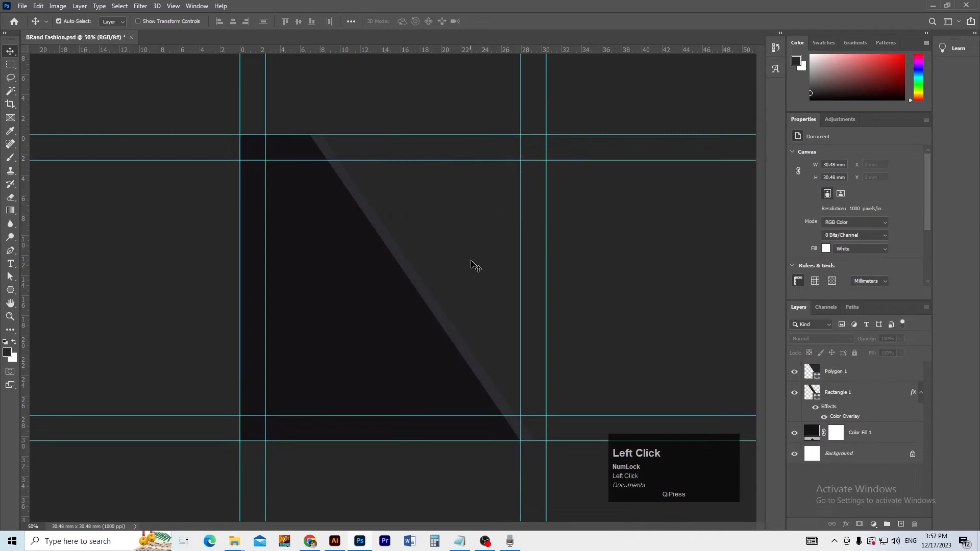
Open 1.webp from the MISc folder in Photos and copy the image.
{"action": "key", "text": "alt+Tab"}
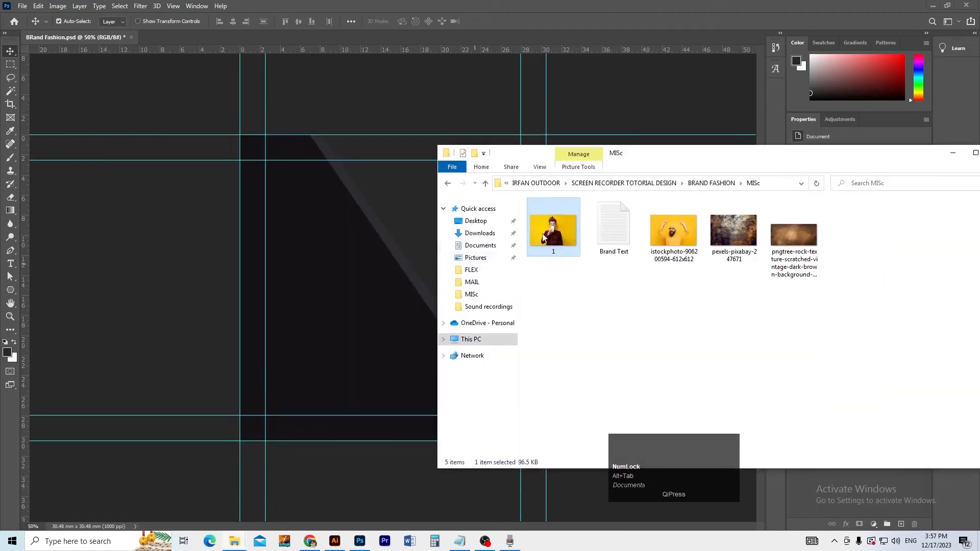
{"action": "double_click", "coordinate": [545, 233]}
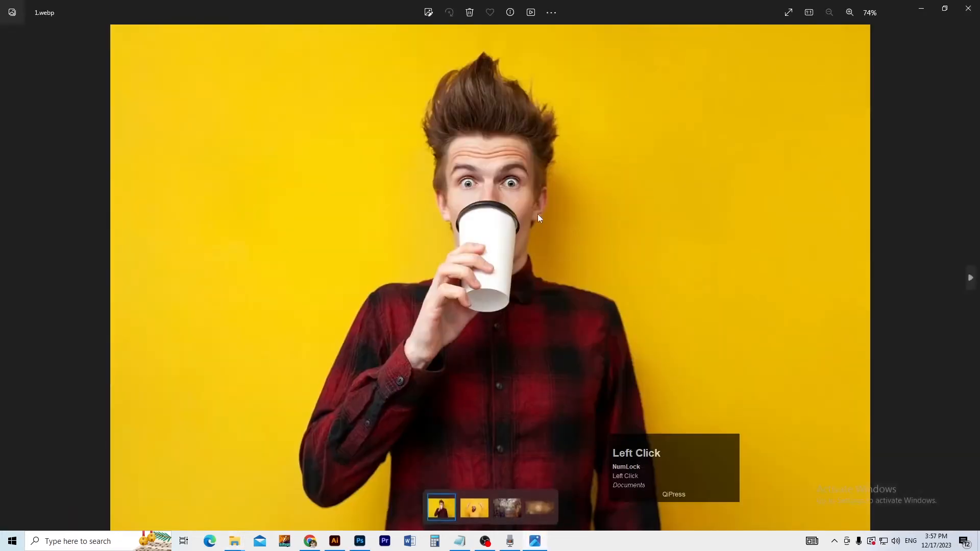
{"action": "right_click", "coordinate": [537, 213]}
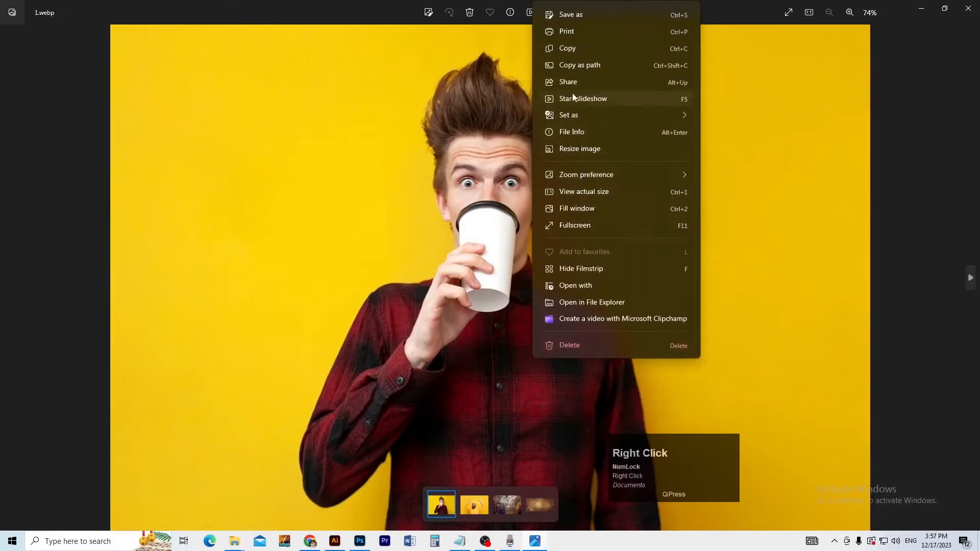
Switch back to Photoshop, paste the copied photo above the triangle layer, and clip it to the triangle.
{"action": "key", "text": "alt+Tab"}
{"action": "key", "text": "alt+Tab"}
{"action": "key", "text": "alt+Tab"}
{"action": "key", "text": "alt+Tab"}
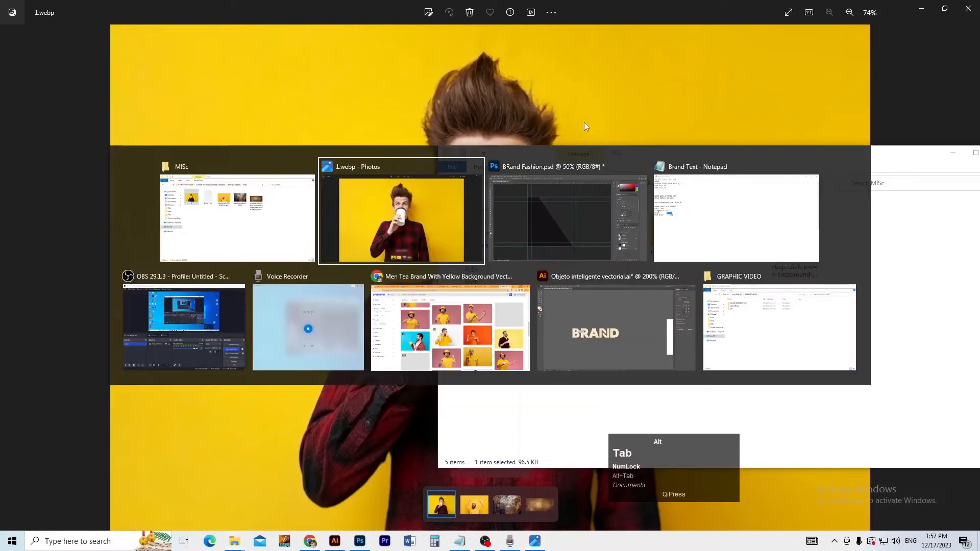
{"action": "key", "text": "alt+Tab"}
{"action": "key", "text": "alt+Tab"}
{"action": "key", "text": "alt+Tab"}
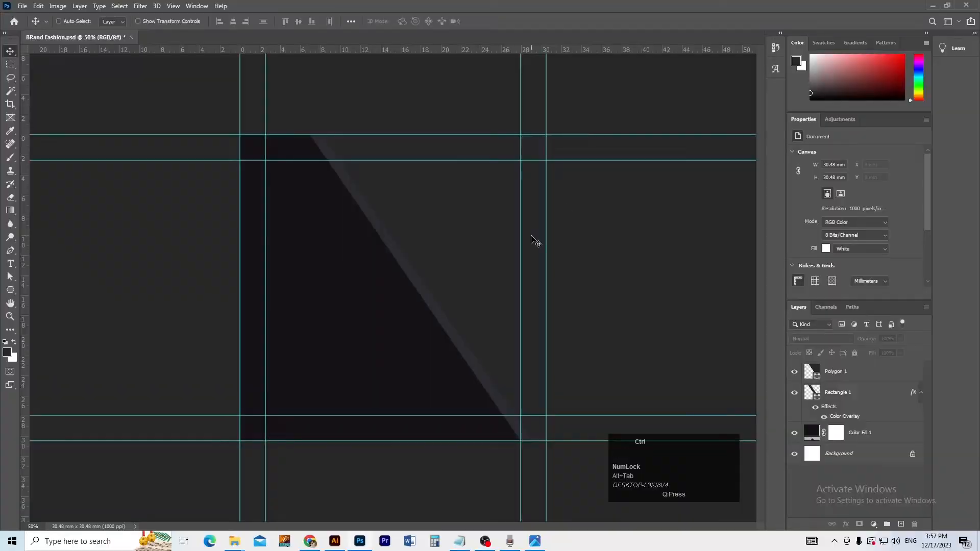
{"action": "key", "text": "ctrl+v"}
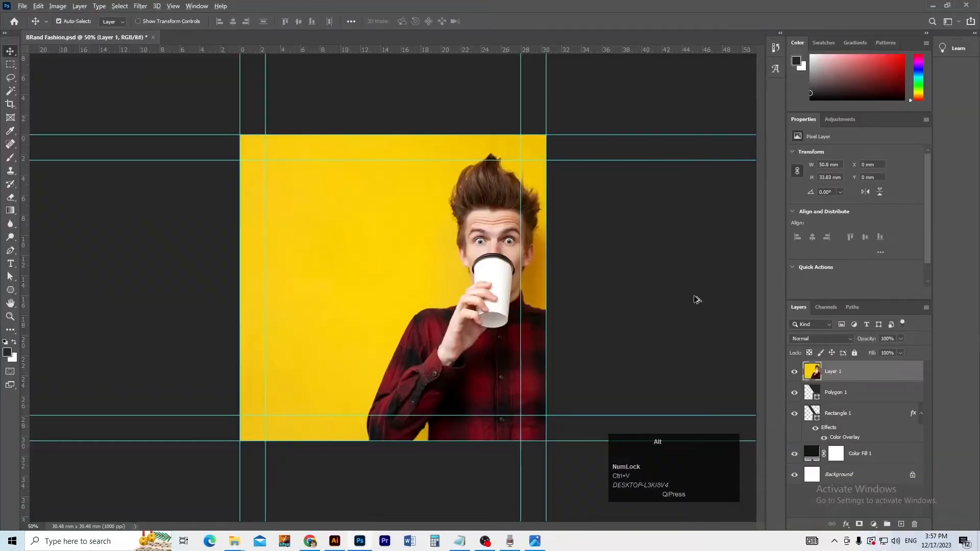
{"action": "left_click", "coordinate": [859, 380], "text": "alt"}
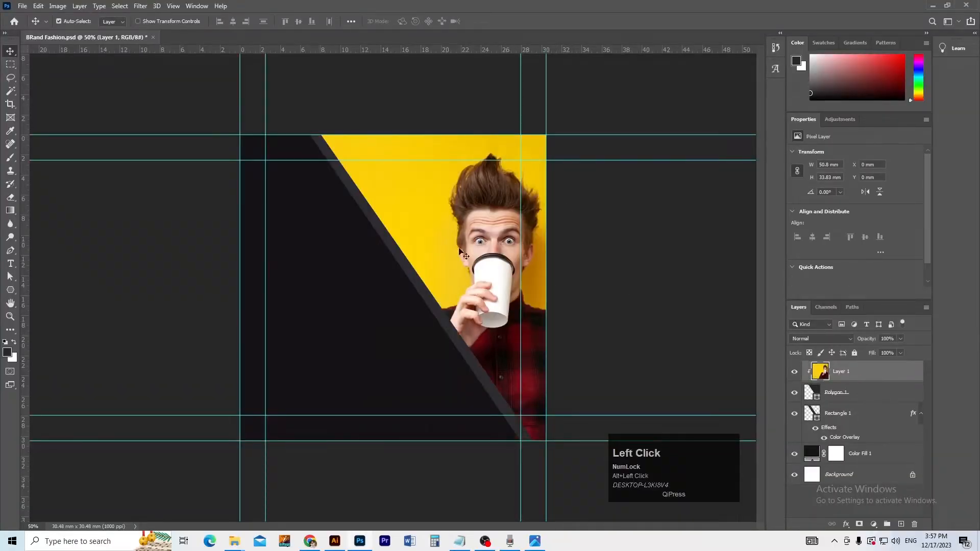
Scale the clipped photo to about 88% width and 90% height, and position the man inside the triangle near the canvas's right edge.
{"action": "mouse_move", "coordinate": [444, 219]}
{"action": "left_mouse_down"}
{"action": "mouse_move", "coordinate": [428, 202]}
{"action": "mouse_move", "coordinate": [436, 208]}
{"action": "left_mouse_up"}
{"action": "key", "text": "ctrl+t"}
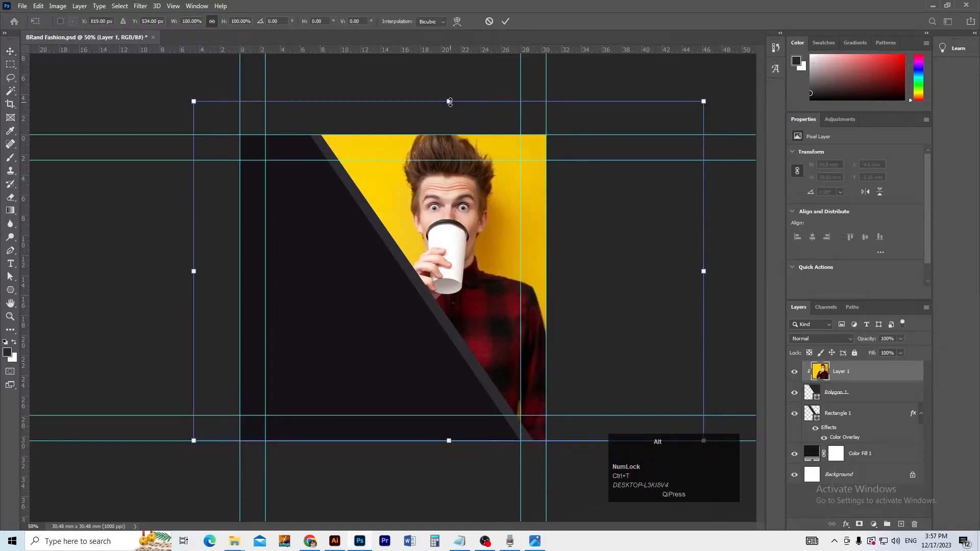
{"action": "left_click_drag", "start_coordinate": [449, 101], "coordinate": [450, 120]}
{"action": "left_click_drag", "start_coordinate": [457, 168], "coordinate": [478, 190]}
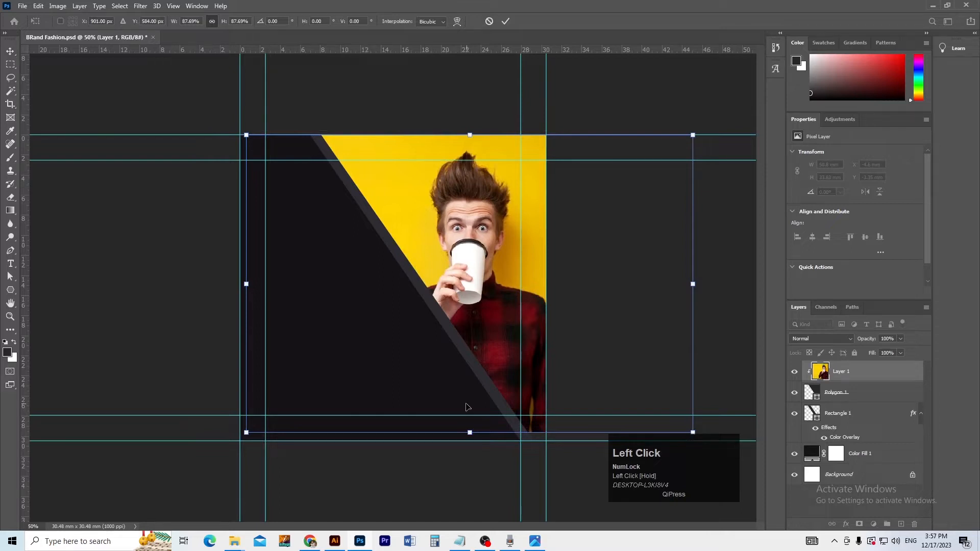
{"action": "left_click_drag", "start_coordinate": [470, 432], "coordinate": [473, 443]}
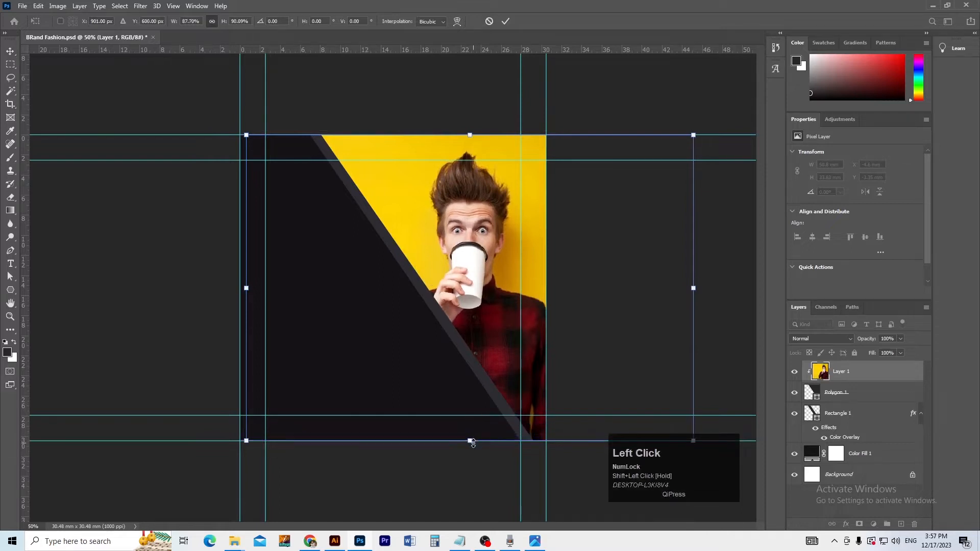
{"action": "key", "text": "Return"}
{"action": "left_click_drag", "start_coordinate": [487, 312], "coordinate": [490, 291]}
{"action": "left_click", "coordinate": [586, 273]}
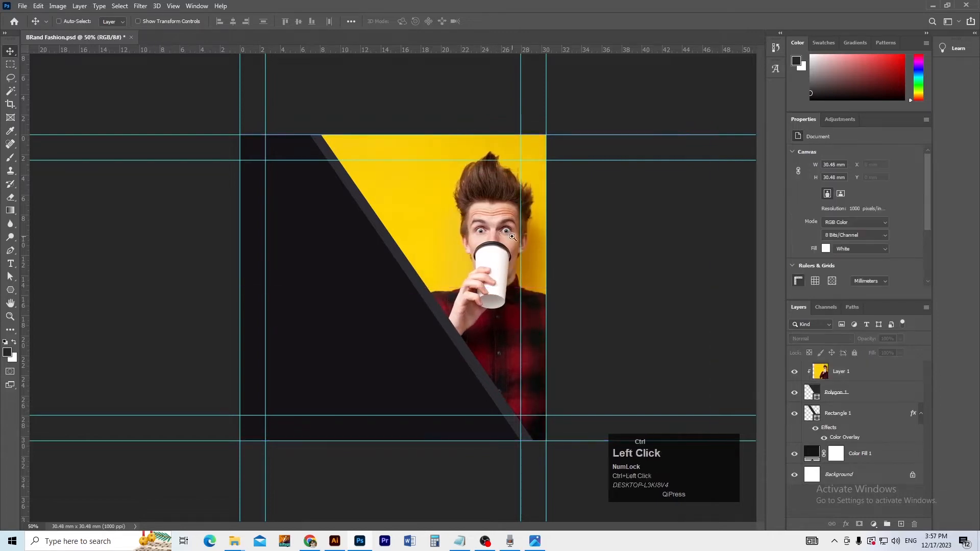
{"action": "left_click", "coordinate": [472, 255], "text": "ctrl"}
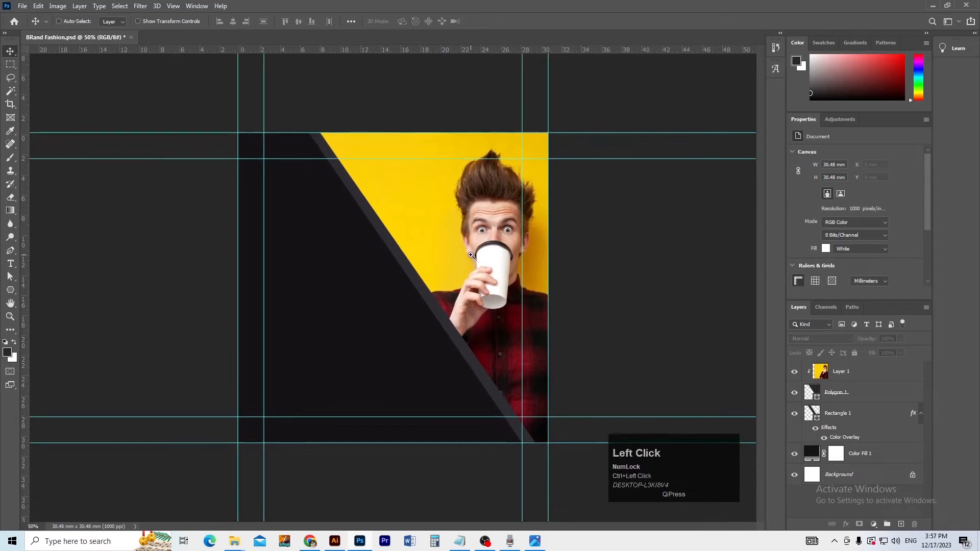
{"action": "left_click", "coordinate": [448, 226]}
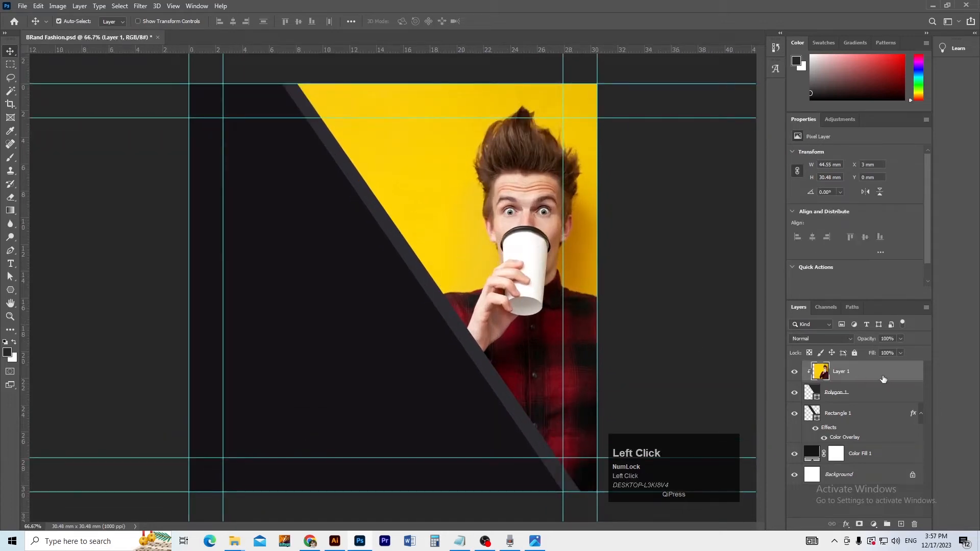
{"action": "double_click", "coordinate": [868, 369]}
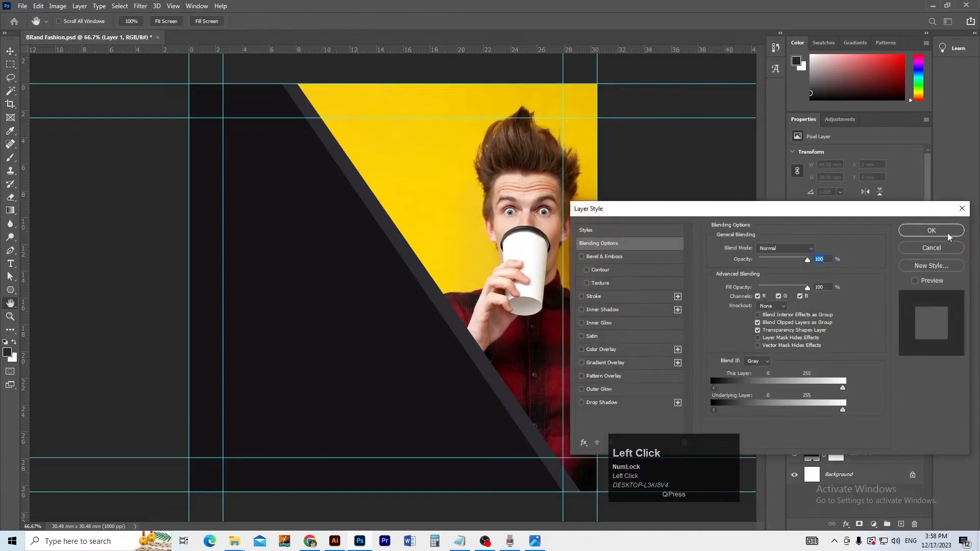
{"action": "left_click", "coordinate": [947, 248]}
Add a drop shadow to the Polygon 1 triangle layer with 75% opacity and a 43° angle.
{"action": "left_click", "coordinate": [878, 399]}
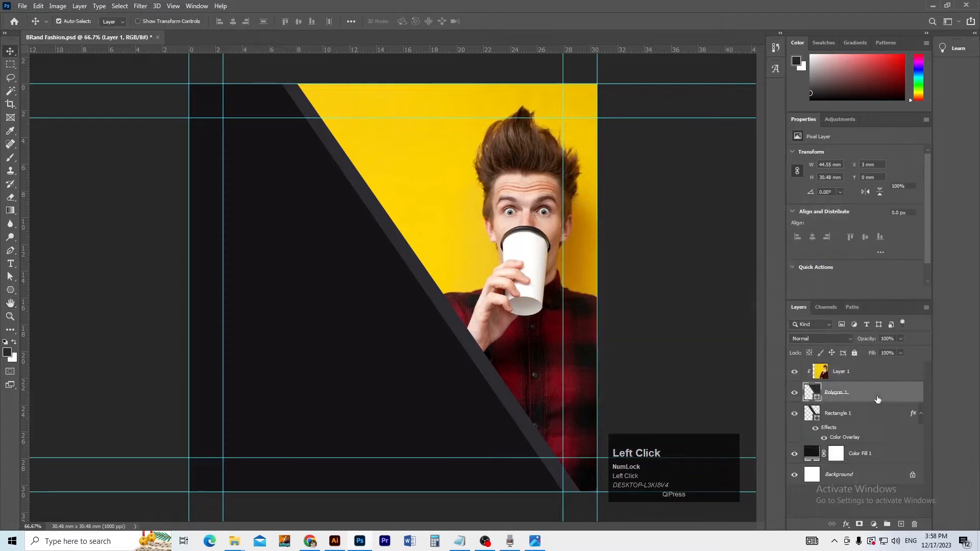
{"action": "double_click", "coordinate": [878, 398]}
{"action": "left_click", "coordinate": [619, 405]}
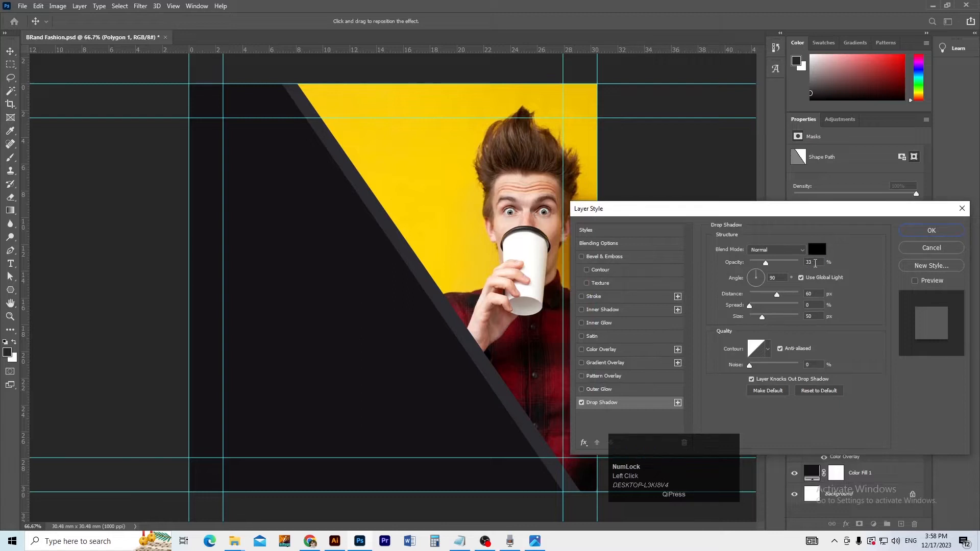
{"action": "left_click", "coordinate": [816, 263]}
{"action": "type", "text": "75"}
{"action": "key", "text": "Tab"}
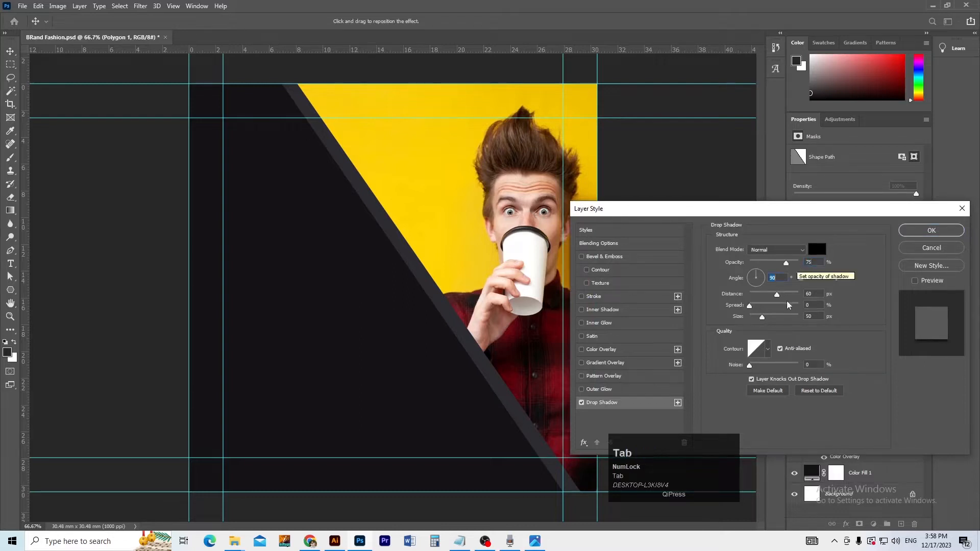
{"action": "type", "text": "43"}
{"action": "key", "text": "Tab"}
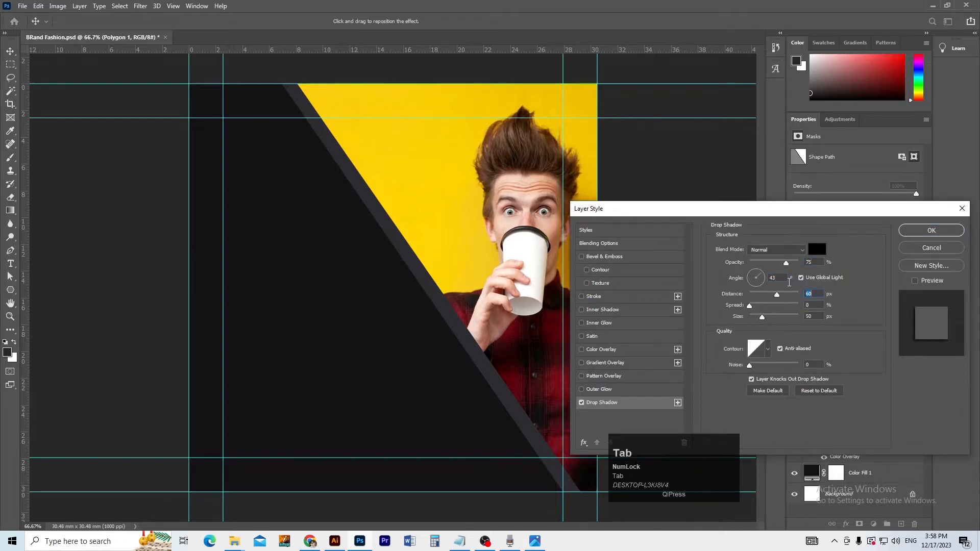
Set the triangle's drop shadow distance to 18 px and size to 15 px, and apply the style.
{"action": "type", "text": "15"}
{"action": "key", "text": "BackSpace"}
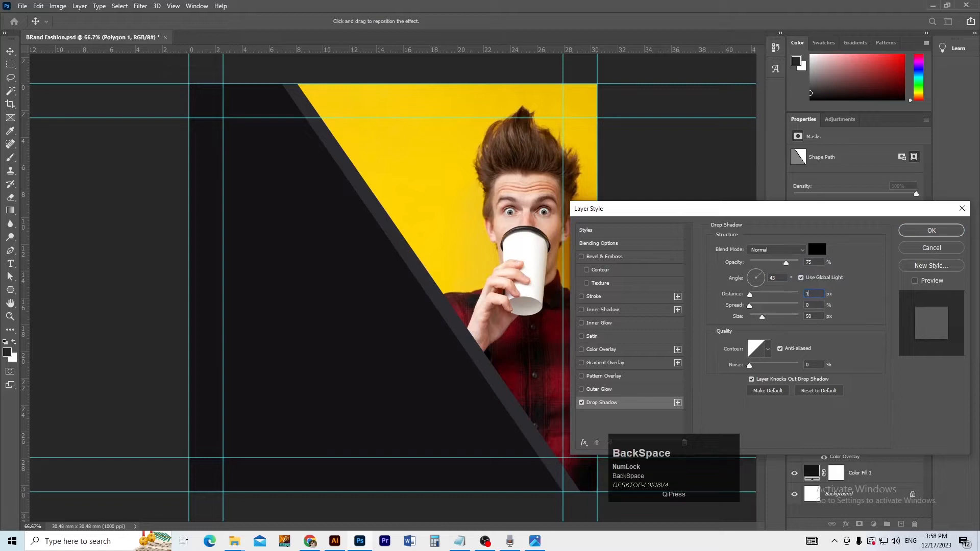
{"action": "type", "text": "8"}
{"action": "key", "text": "Tab"}
{"action": "type", "text": "15"}
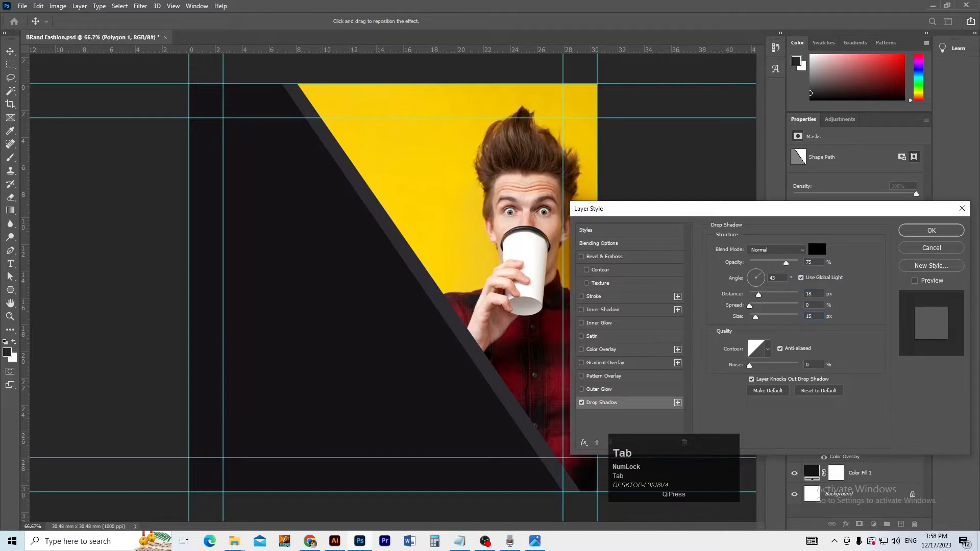
{"action": "left_click", "coordinate": [932, 231]}
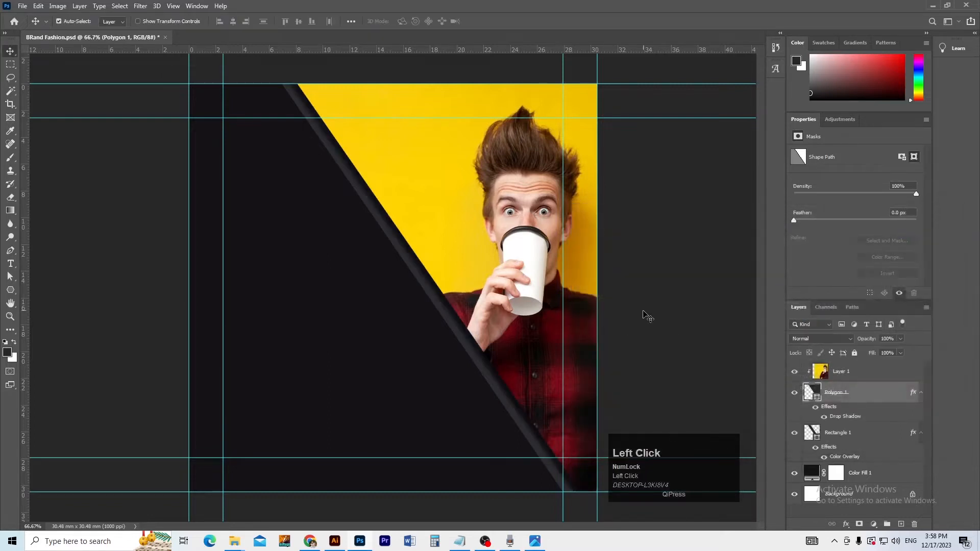
{"action": "left_click", "coordinate": [652, 325]}
{"action": "key", "text": "ctrl+minus"}
{"action": "key", "text": "ctrl+plus"}
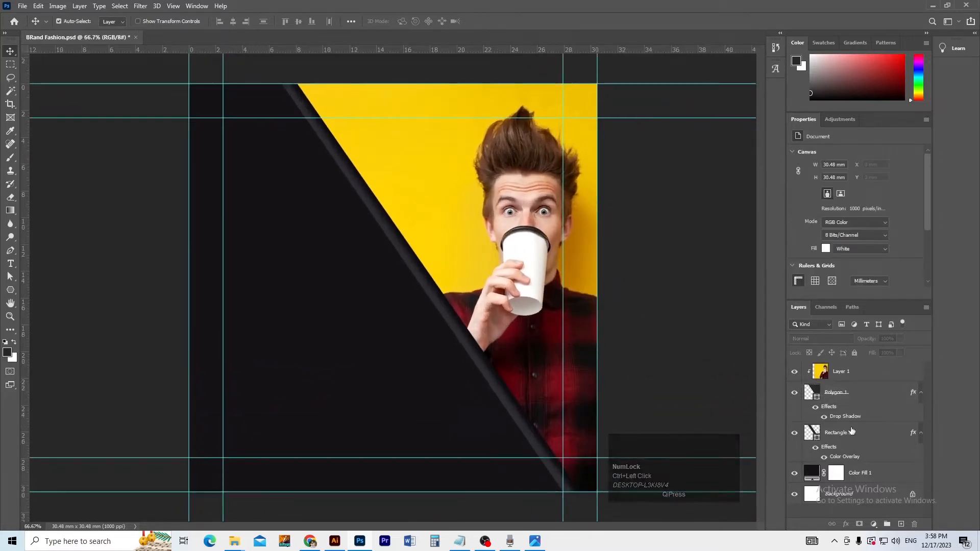
Copy the layer style from the Polygon 1 layer and paste it onto the Rectangle 1 strip layer.
{"action": "left_click", "coordinate": [863, 392]}
{"action": "right_click", "coordinate": [863, 395]}
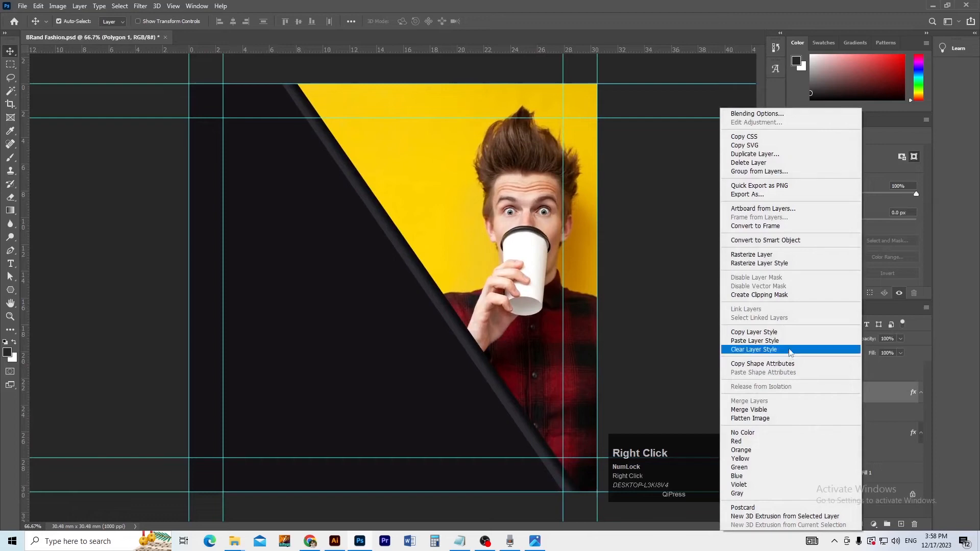
{"action": "left_click", "coordinate": [756, 331]}
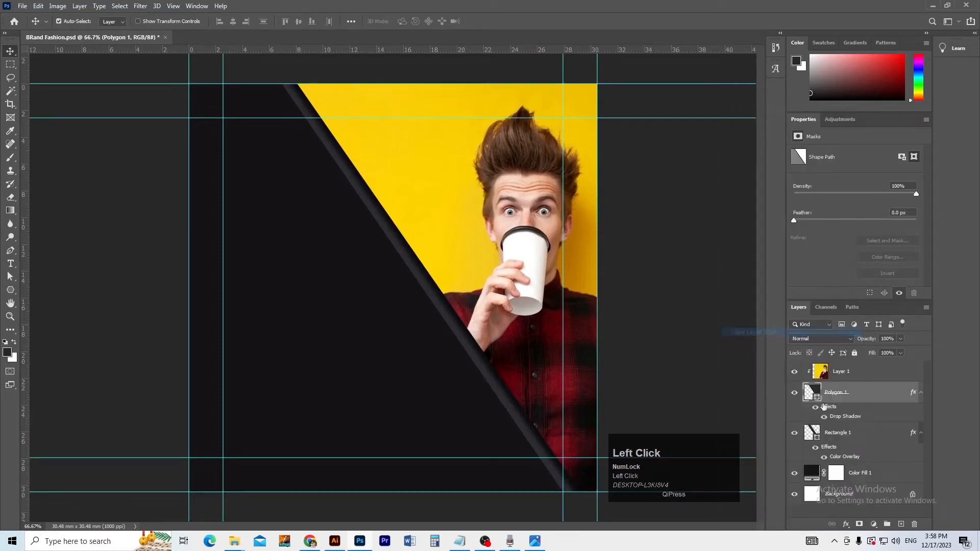
{"action": "right_click", "coordinate": [871, 434]}
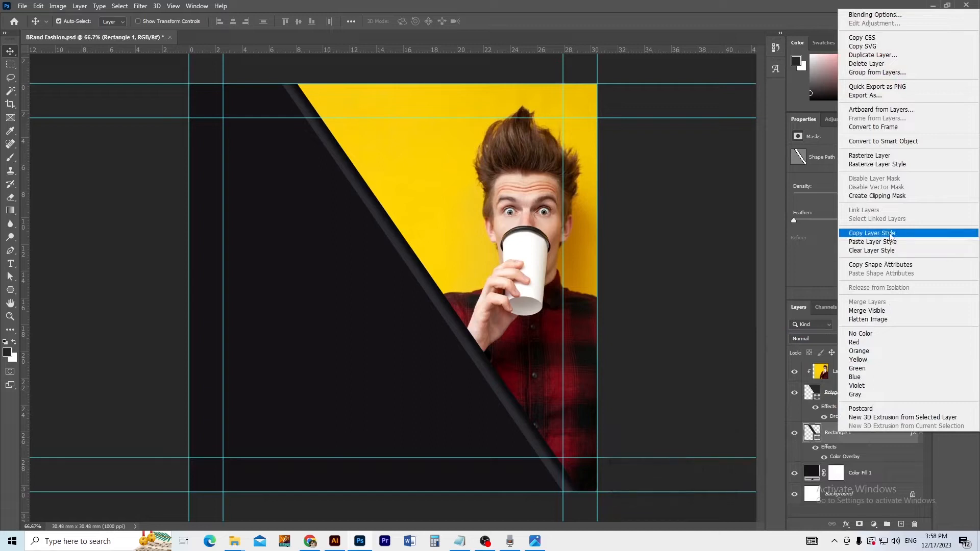
{"action": "left_click", "coordinate": [891, 242]}
Lower the drop shadow opacity of the diagonal Rectangle 1 strip to 35%.
{"action": "left_click", "coordinate": [449, 370], "text": "ctrl+alt"}
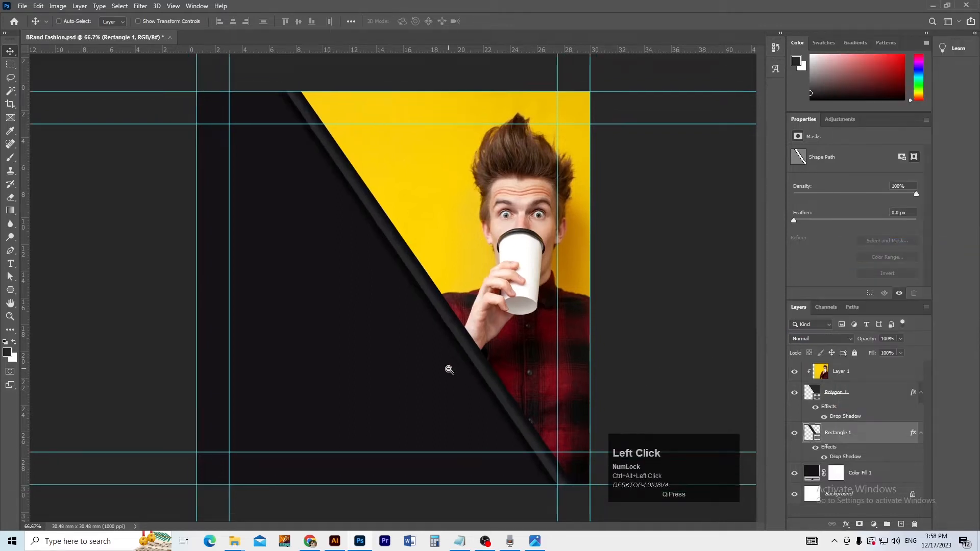
{"action": "left_click", "coordinate": [449, 370], "text": "ctrl+alt"}
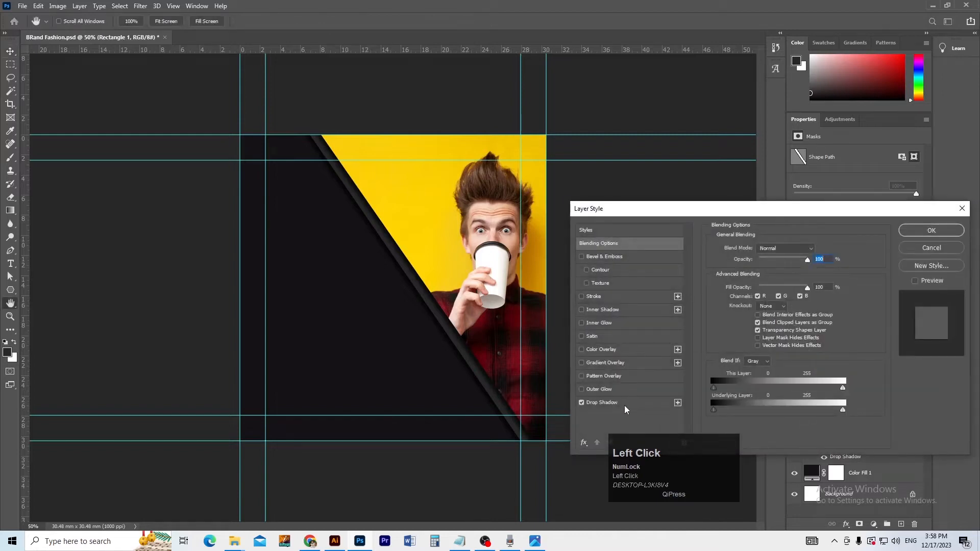
{"action": "left_click", "coordinate": [624, 405]}
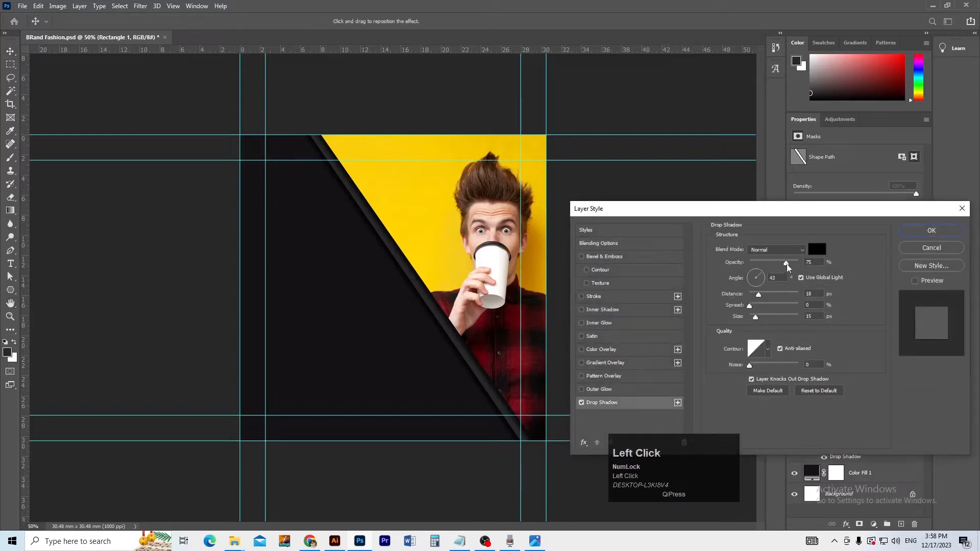
{"action": "left_click_drag", "start_coordinate": [786, 263], "coordinate": [780, 266]}
{"action": "left_click_drag", "start_coordinate": [780, 269], "coordinate": [774, 269]}
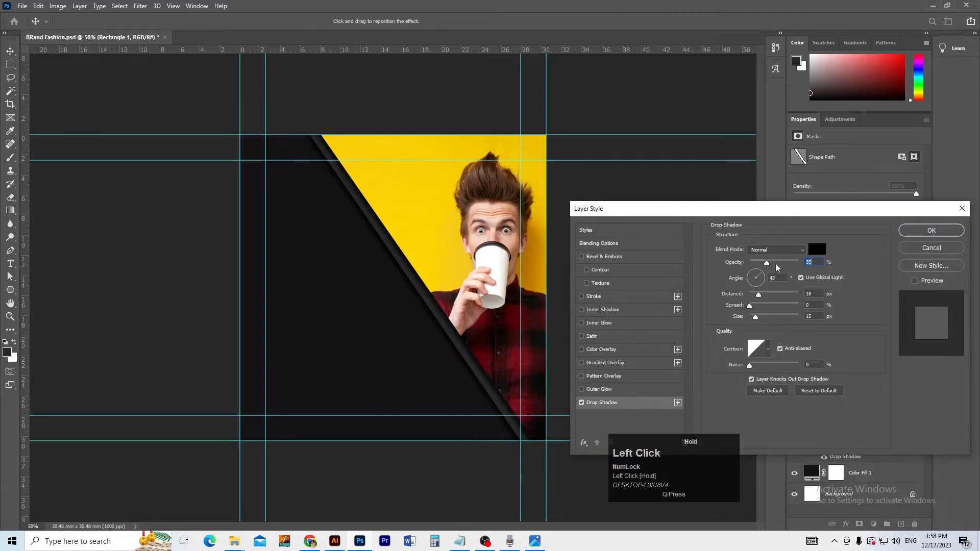
{"action": "left_click", "coordinate": [931, 231]}
{"action": "left_click", "coordinate": [456, 274]}
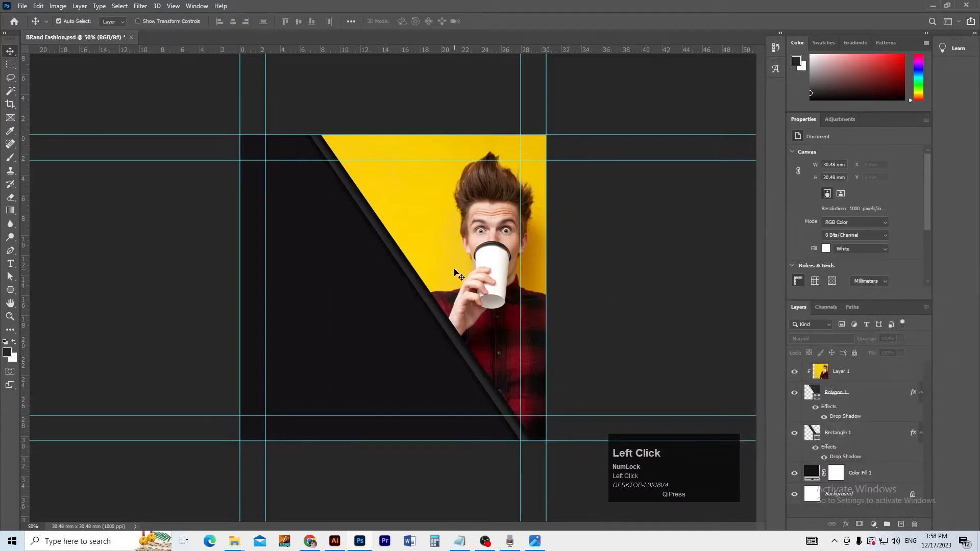
Lower the drop shadow opacity of the Polygon 1 triangle layer to 44%.
{"action": "left_click", "coordinate": [868, 397]}
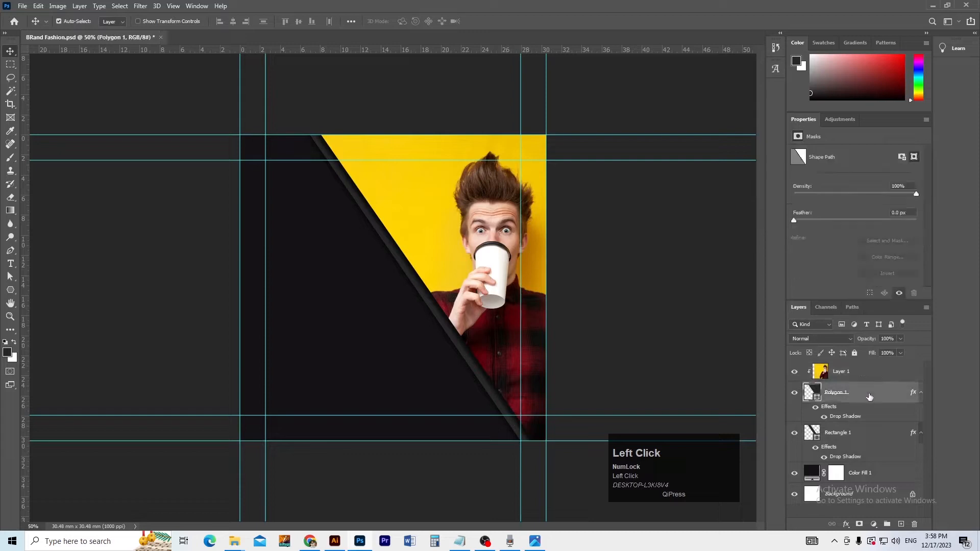
{"action": "double_click", "coordinate": [863, 398]}
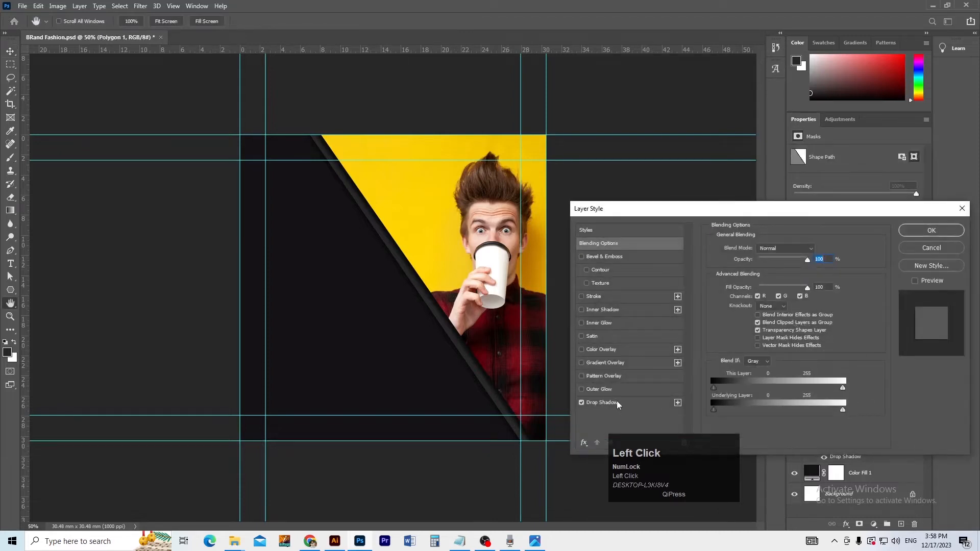
{"action": "left_click", "coordinate": [603, 402]}
{"action": "left_click_drag", "start_coordinate": [785, 265], "coordinate": [771, 265]}
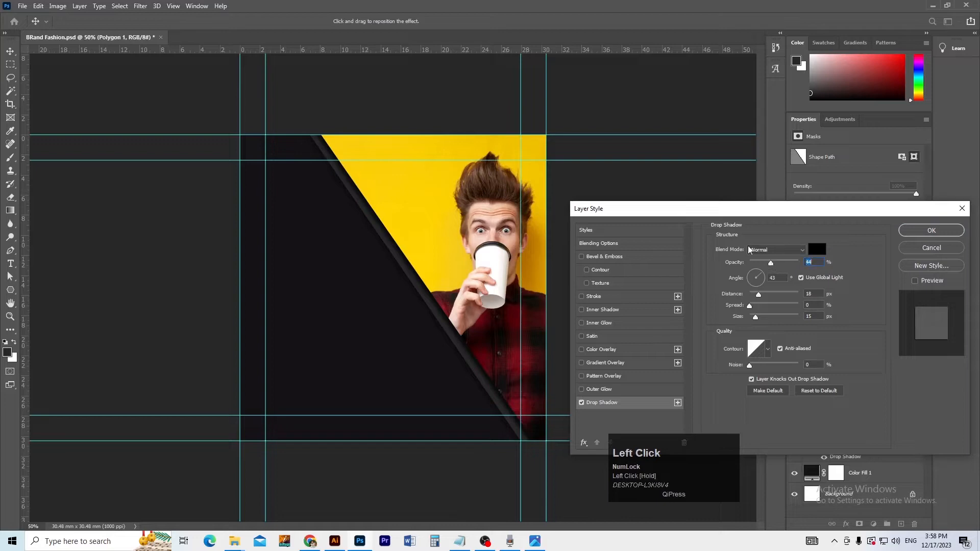
{"action": "left_click", "coordinate": [928, 228]}
Switch to the MISc folder and place the texture image pexels-pixabay-247671.jpg on the flyer canvas.
{"action": "key", "text": "alt+Tab"}
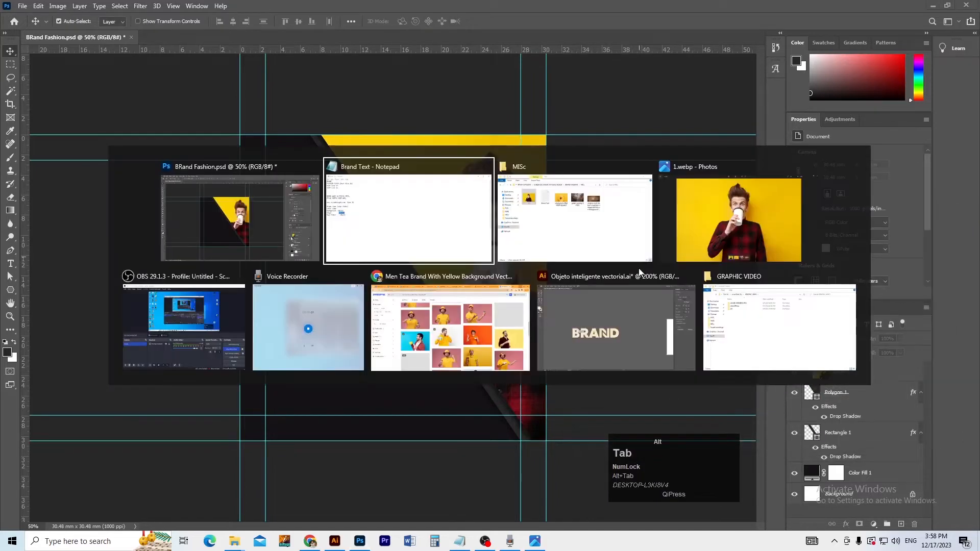
{"action": "key", "text": "Tab"}
{"action": "left_click_drag", "start_coordinate": [734, 232], "coordinate": [364, 339]}
{"action": "key", "text": "Return"}
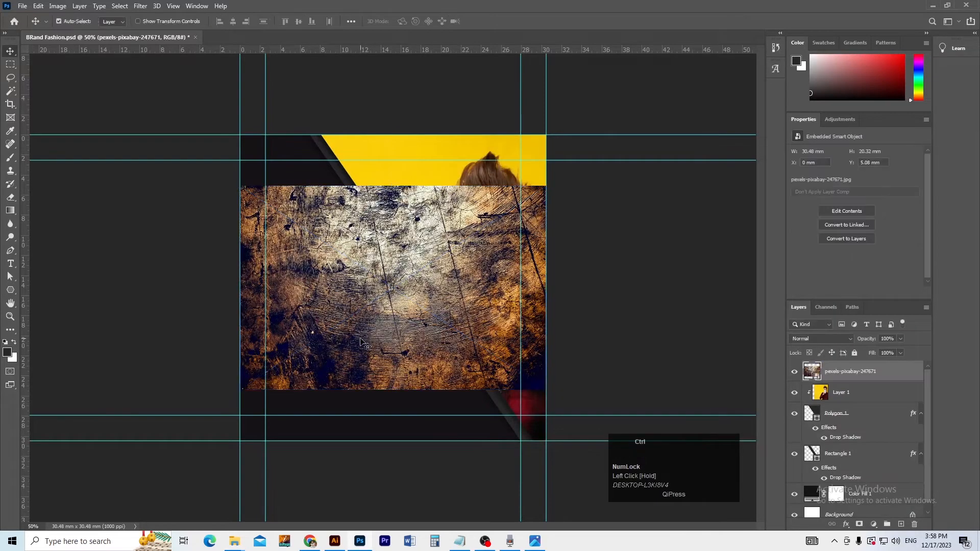
Move the texture layer down the stack to sit directly above Color Fill 1 and below Rectangle 1.
{"action": "key", "text": "ctrl+bracketleft"}
{"action": "key", "text": "ctrl+bracketleft"}
{"action": "key", "text": "ctrl+bracketleft"}
{"action": "key", "text": "ctrl+bracketleft"}
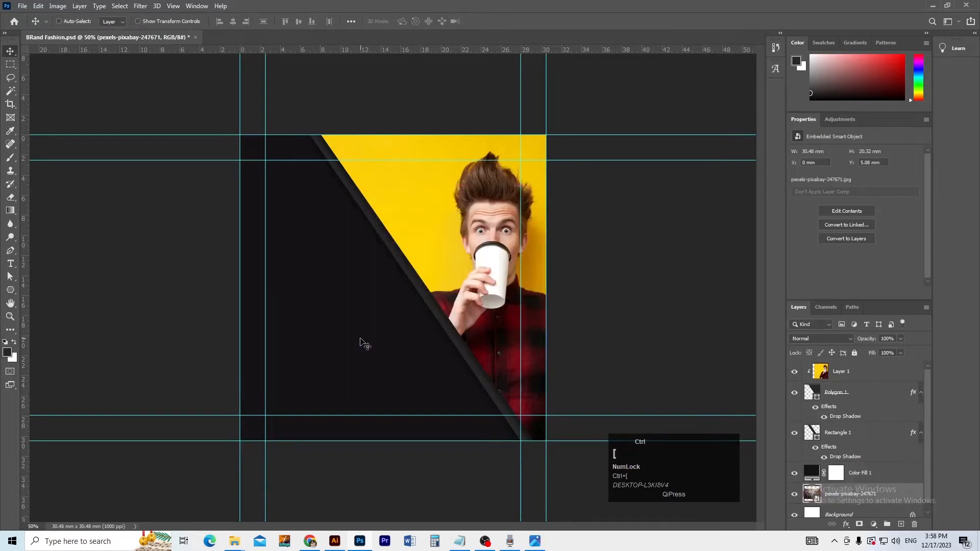
{"action": "key", "text": "ctrl+bracketright"}
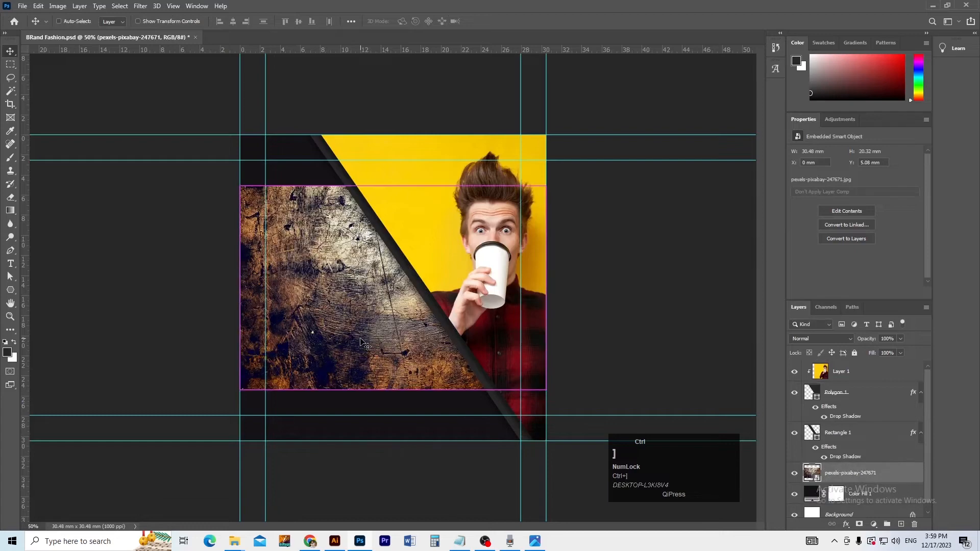
Scale the texture proportionally from its centre to 45.72 × 30.48 mm and shift it up to a Y position of -0.81 mm.
{"action": "key", "text": "ctrl+t"}
{"action": "left_click_drag", "start_coordinate": [393, 186], "coordinate": [393, 134]}
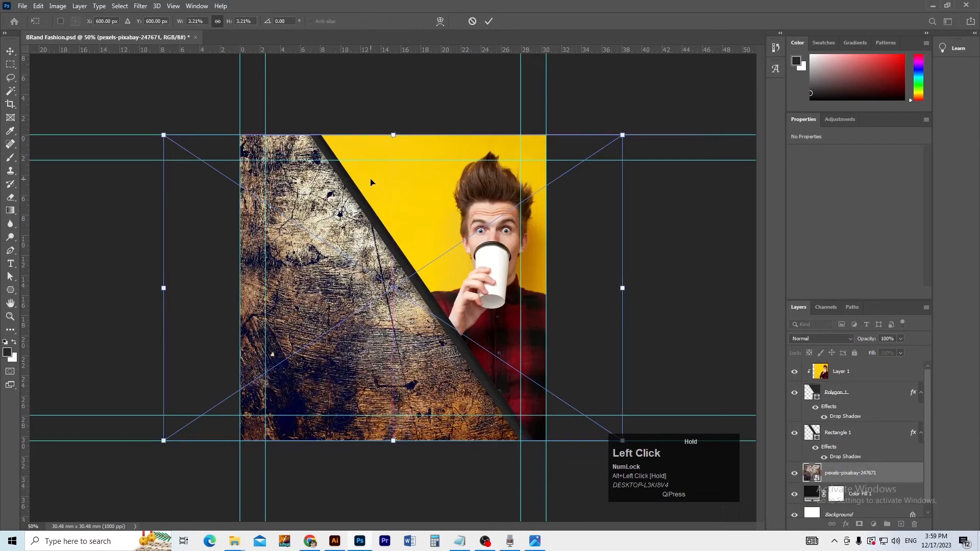
{"action": "key", "text": "Return"}
{"action": "left_click_drag", "start_coordinate": [328, 287], "coordinate": [328, 280]}
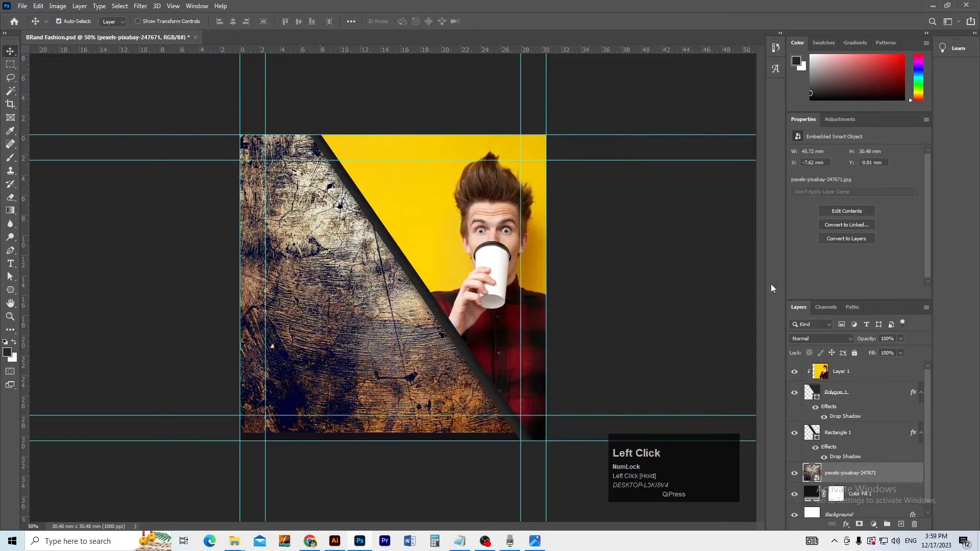
Set the texture layer's blend mode to Multiply and save the flyer document.
{"action": "left_click", "coordinate": [849, 339]}
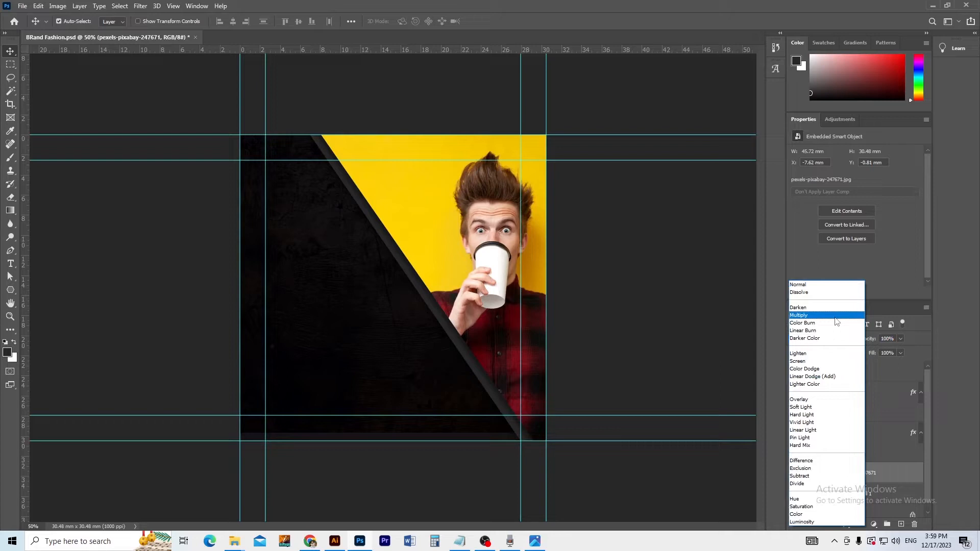
{"action": "left_click", "coordinate": [836, 316]}
{"action": "left_click", "coordinate": [674, 321]}
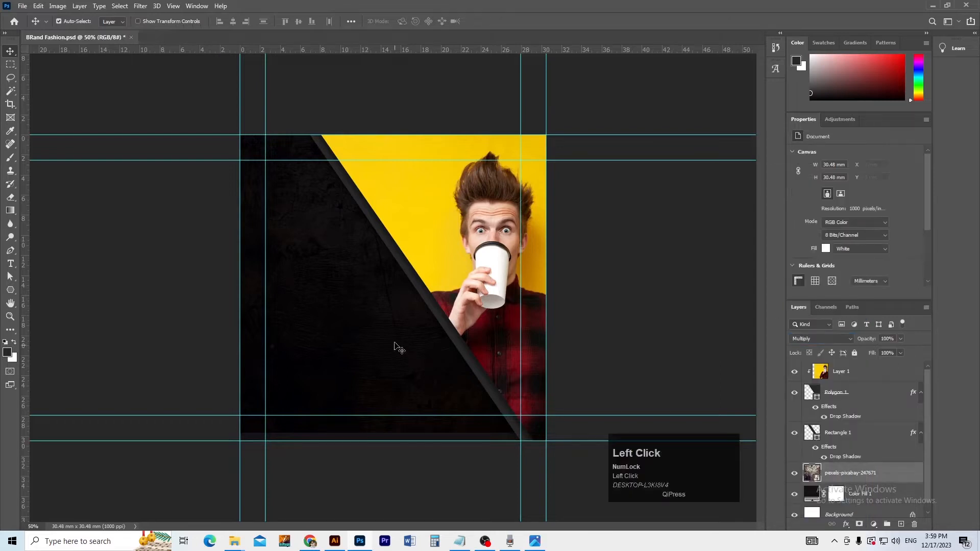
{"action": "left_click", "coordinate": [523, 322], "text": "ctrl+alt"}
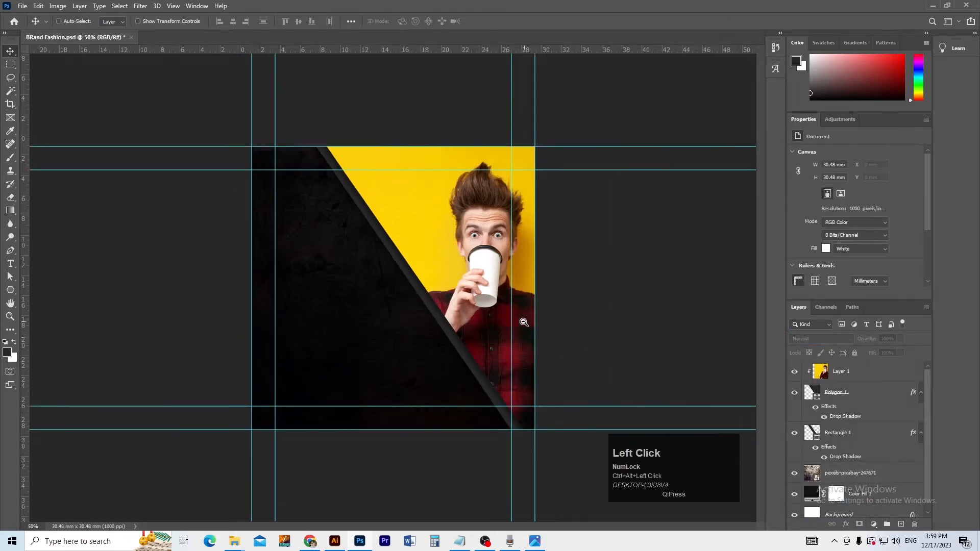
{"action": "left_click", "coordinate": [523, 322], "text": "ctrl+alt"}
{"action": "left_click", "coordinate": [476, 360], "text": "ctrl"}
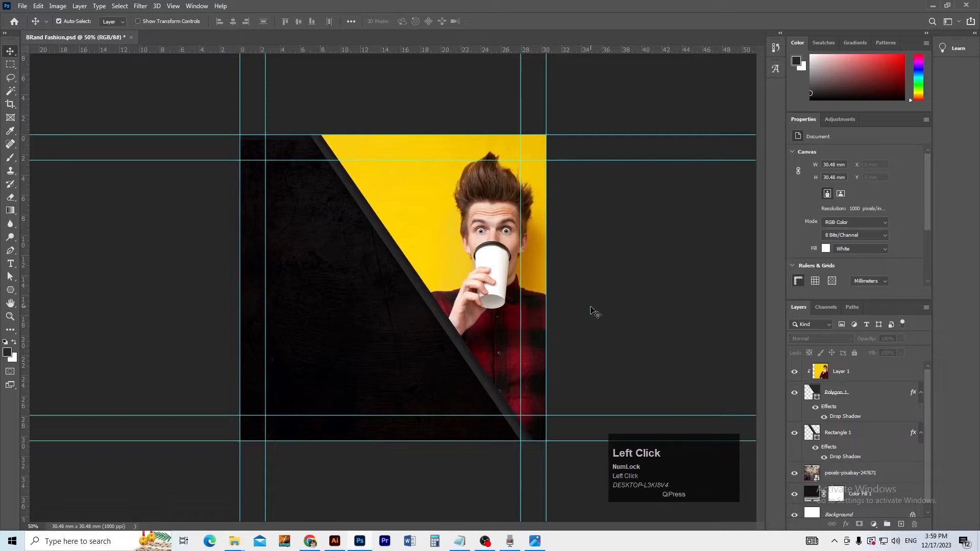
{"action": "key", "text": "ctrl+s"}
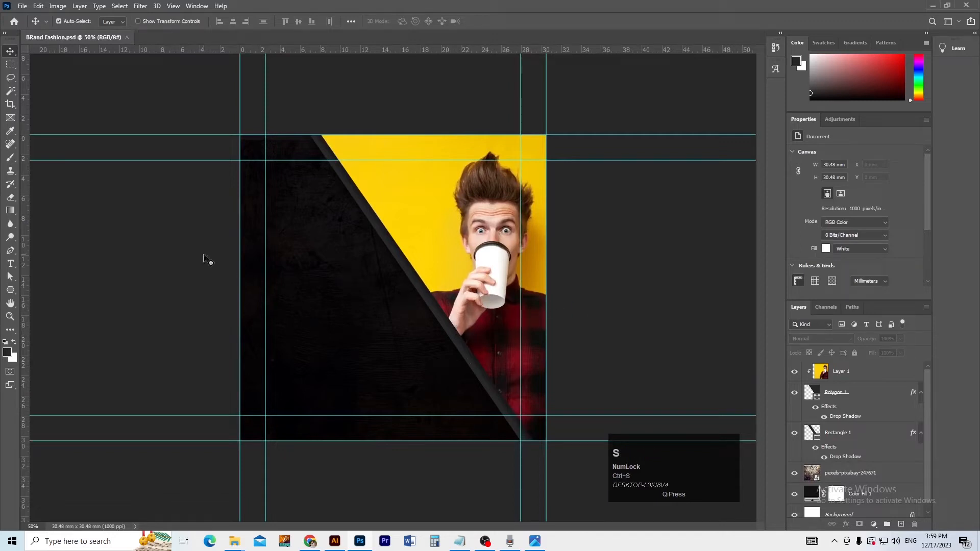
Create a three-sided polygon shape of 100 × 100 px on the dark area beside the diagonal strip.
{"action": "left_click_drag", "start_coordinate": [17, 289], "coordinate": [57, 319]}
{"action": "left_click", "coordinate": [326, 284]}
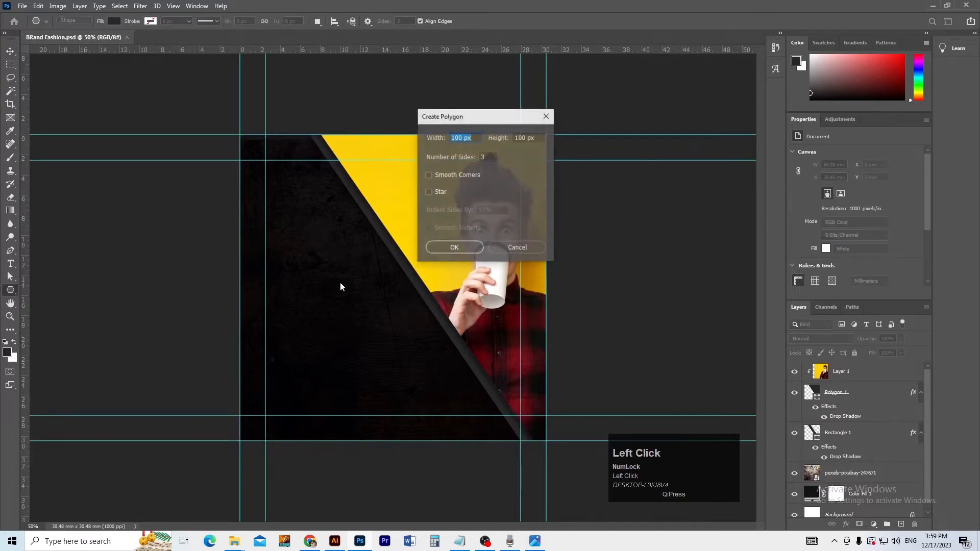
{"action": "left_click", "coordinate": [453, 248]}
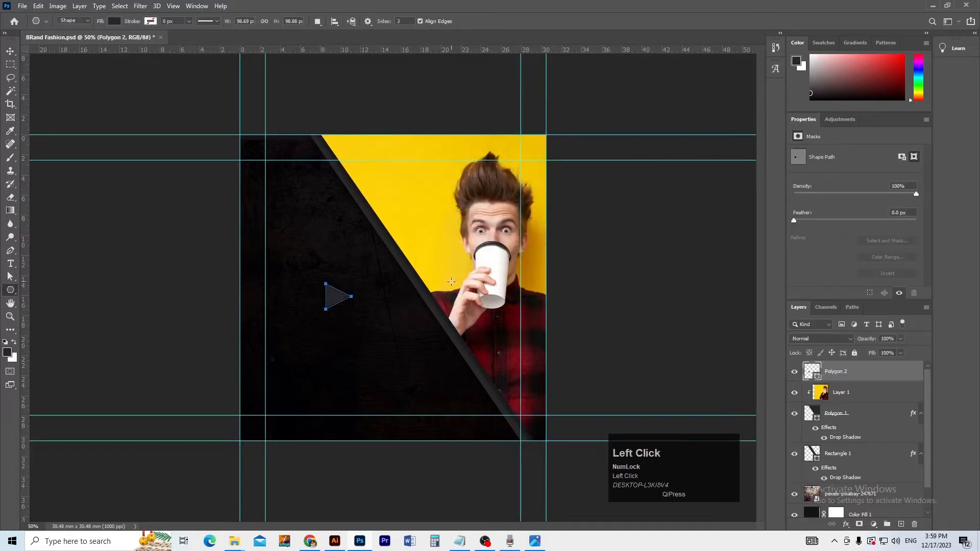
Enlarge the small triangle to about 763% width and 642% height and move it toward the middle of the canvas.
{"action": "key", "text": "v"}
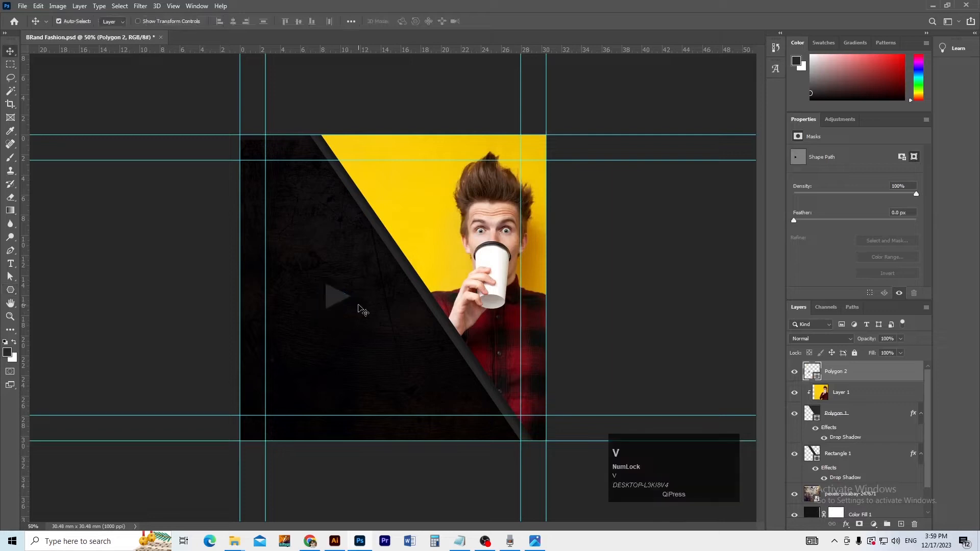
{"action": "left_click_drag", "start_coordinate": [334, 306], "coordinate": [427, 368]}
{"action": "key", "text": "ctrl+t"}
{"action": "left_click_drag", "start_coordinate": [355, 373], "coordinate": [359, 408]}
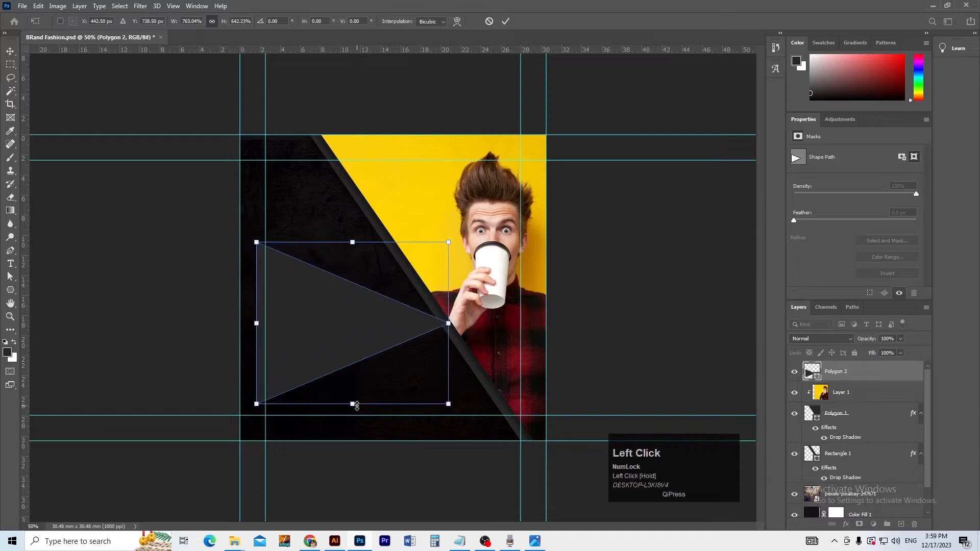
{"action": "key", "text": "Return"}
{"action": "left_click_drag", "start_coordinate": [326, 356], "coordinate": [339, 339]}
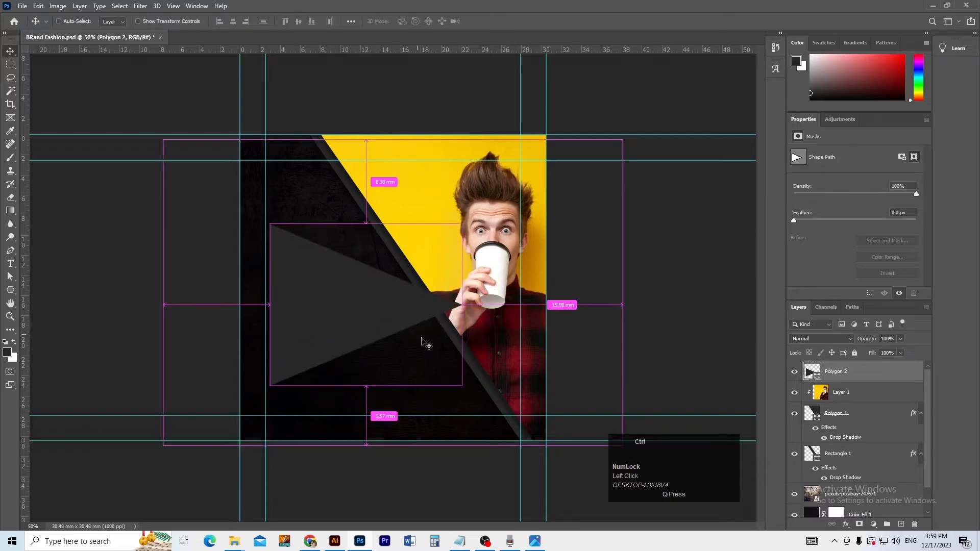
Rotate the triangle to point straight down and move it over the model photo, flush with the canvas's upper edge.
{"action": "key", "text": "ctrl+t"}
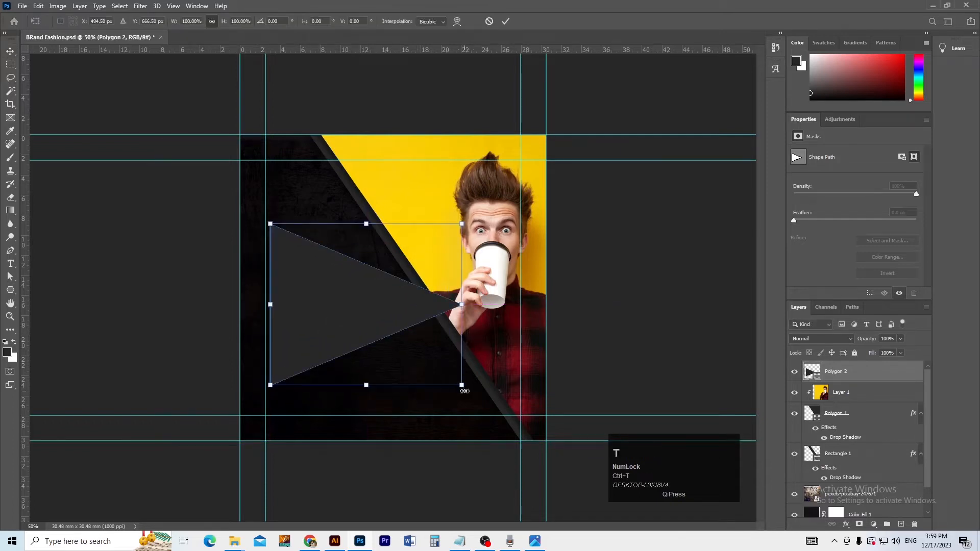
{"action": "left_click_drag", "start_coordinate": [465, 391], "coordinate": [279, 401]}
{"action": "key", "text": "Return"}
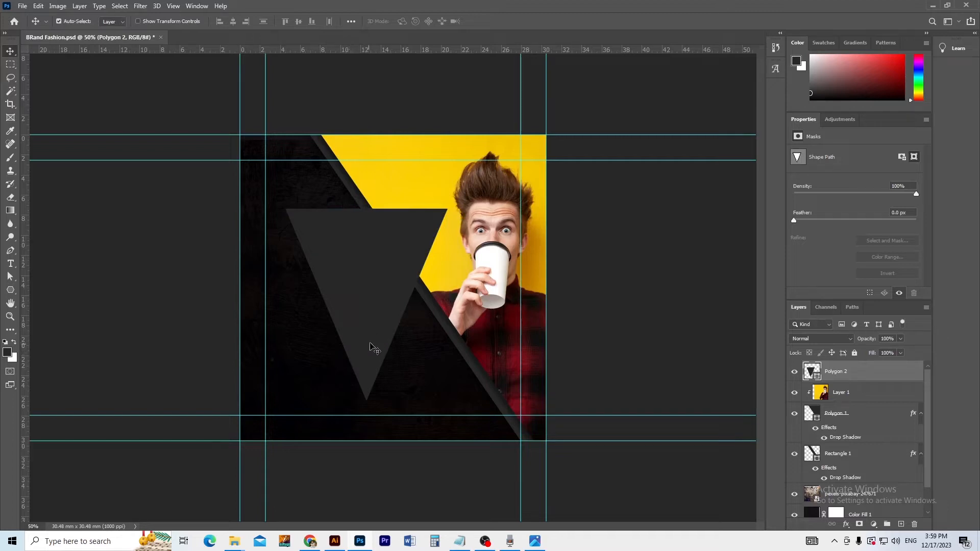
{"action": "left_click_drag", "start_coordinate": [376, 315], "coordinate": [513, 240]}
Scale the triangle to 171.71%, then rotate and position it over the photo so one edge runs parallel to the diagonal strip.
{"action": "key", "text": "ctrl+t"}
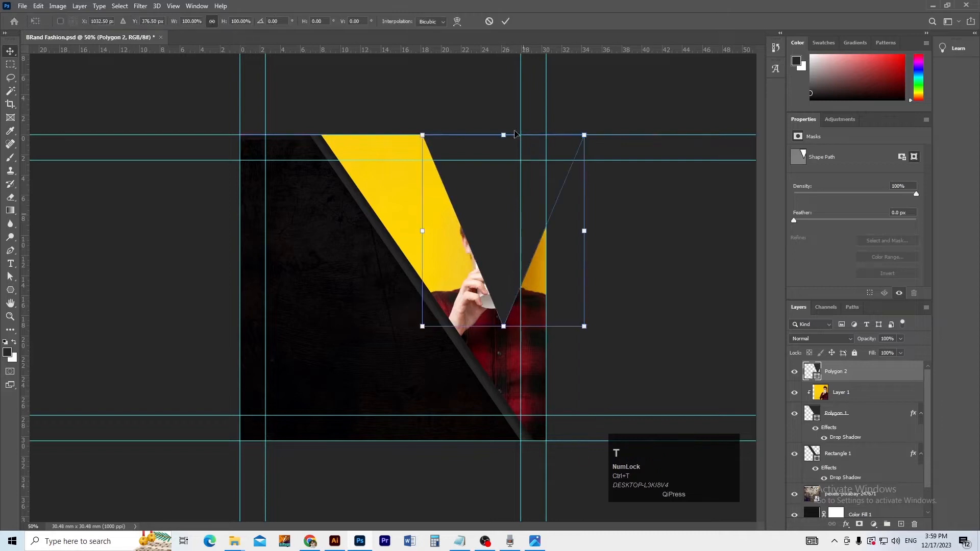
{"action": "left_click_drag", "start_coordinate": [503, 134], "coordinate": [503, 67]}
{"action": "left_click_drag", "start_coordinate": [485, 186], "coordinate": [529, 180]}
{"action": "left_click_drag", "start_coordinate": [470, 105], "coordinate": [458, 116]}
{"action": "left_click_drag", "start_coordinate": [669, 68], "coordinate": [627, 41]}
{"action": "left_click_drag", "start_coordinate": [484, 177], "coordinate": [493, 174]}
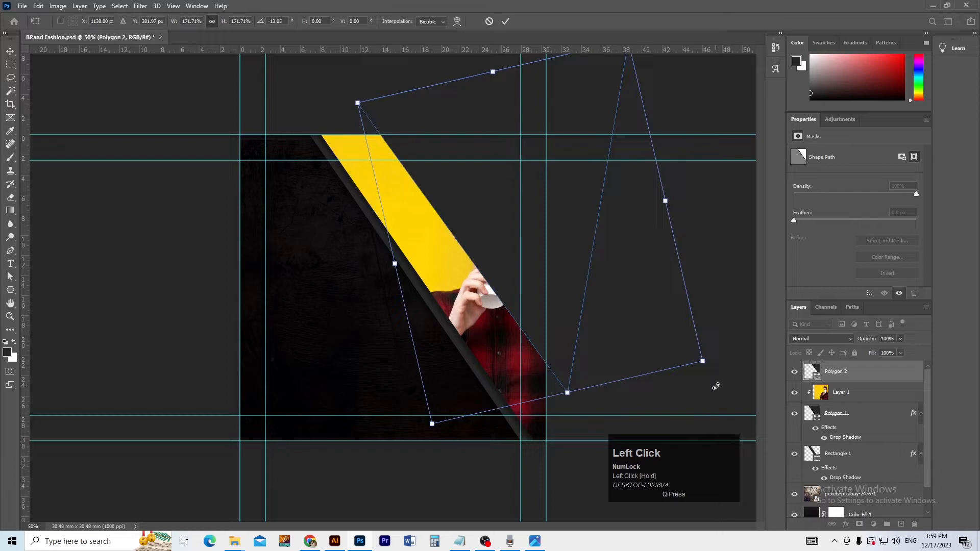
{"action": "left_click_drag", "start_coordinate": [717, 383], "coordinate": [701, 390]}
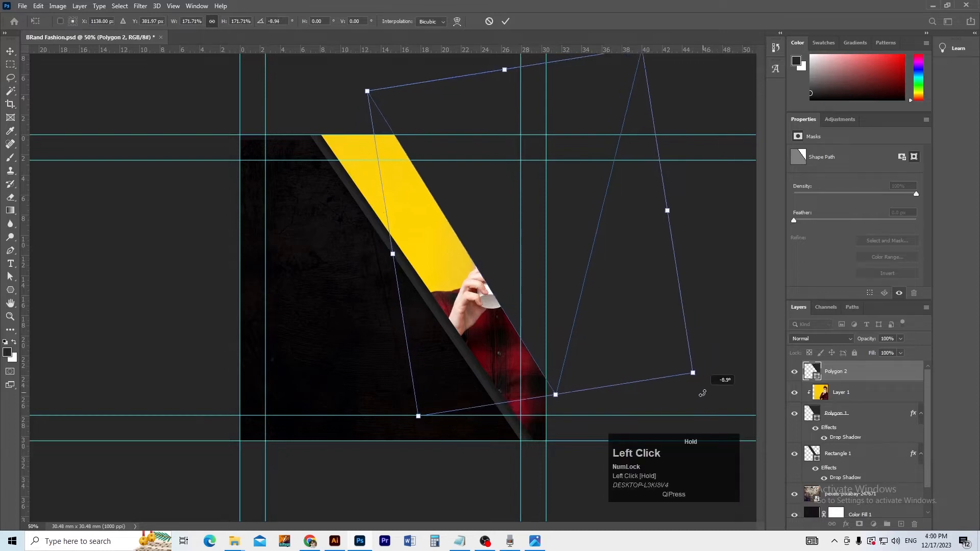
{"action": "left_click_drag", "start_coordinate": [486, 238], "coordinate": [477, 261]}
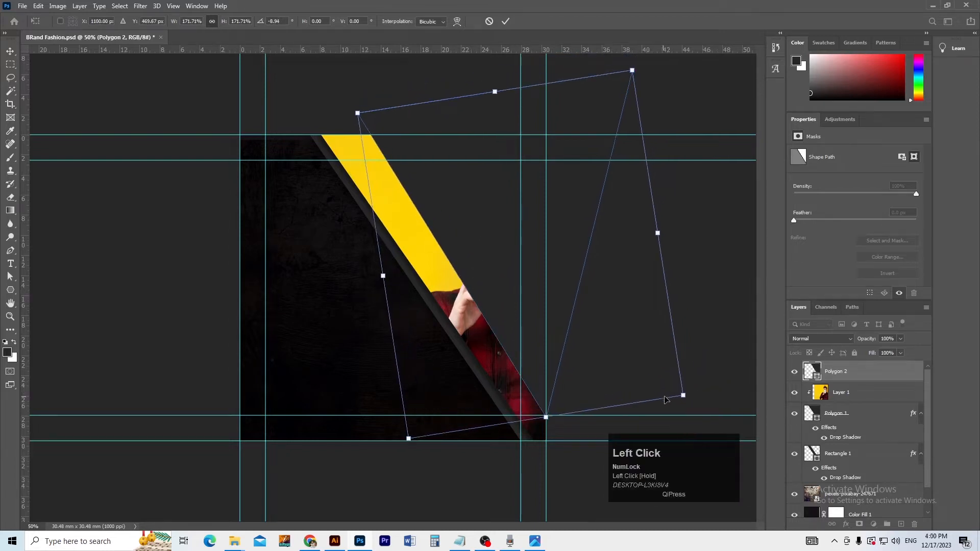
{"action": "left_click_drag", "start_coordinate": [695, 405], "coordinate": [693, 388]}
{"action": "key", "text": "Return"}
{"action": "left_click", "coordinate": [665, 355]}
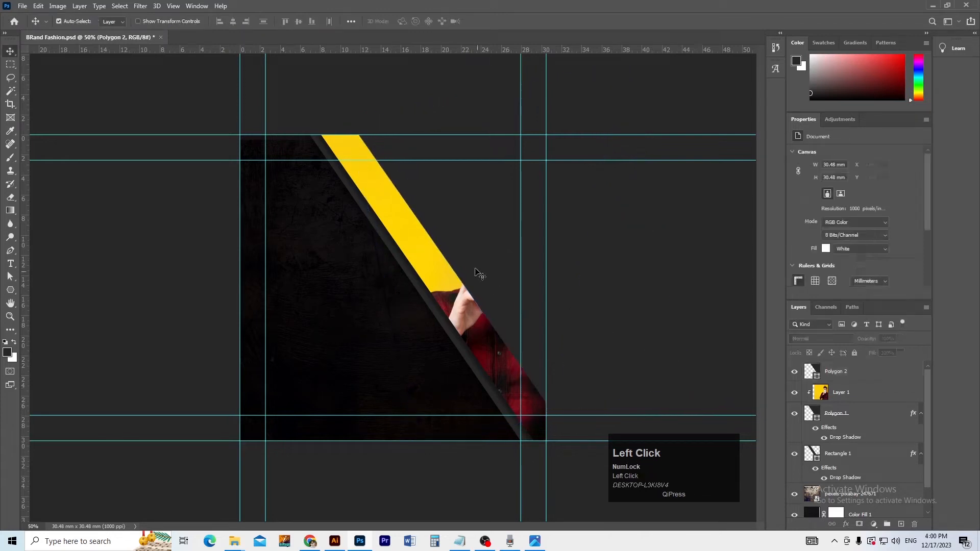
Set the Polygon 2 triangle layer's fill to 0%.
{"action": "left_click", "coordinate": [477, 270]}
{"action": "left_click", "coordinate": [900, 354]}
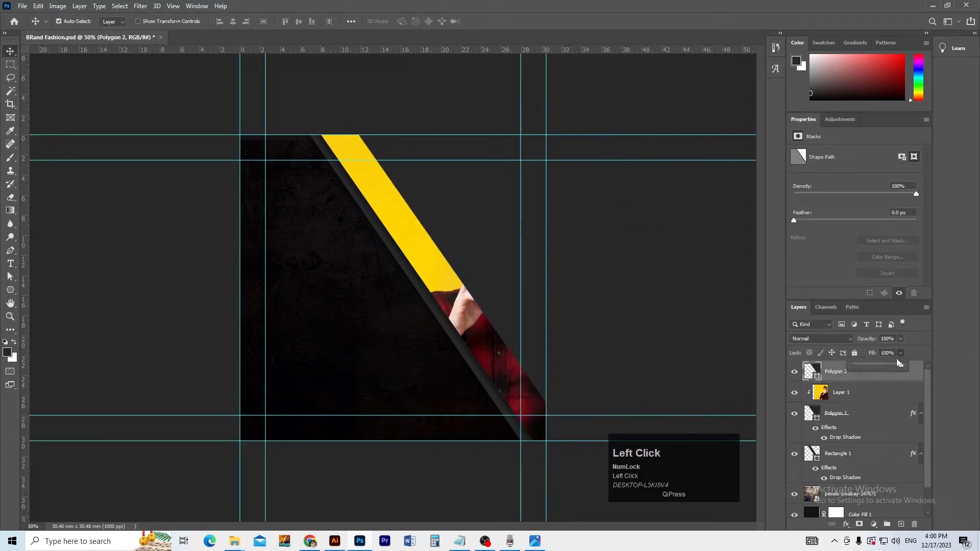
{"action": "left_click_drag", "start_coordinate": [901, 367], "coordinate": [846, 364]}
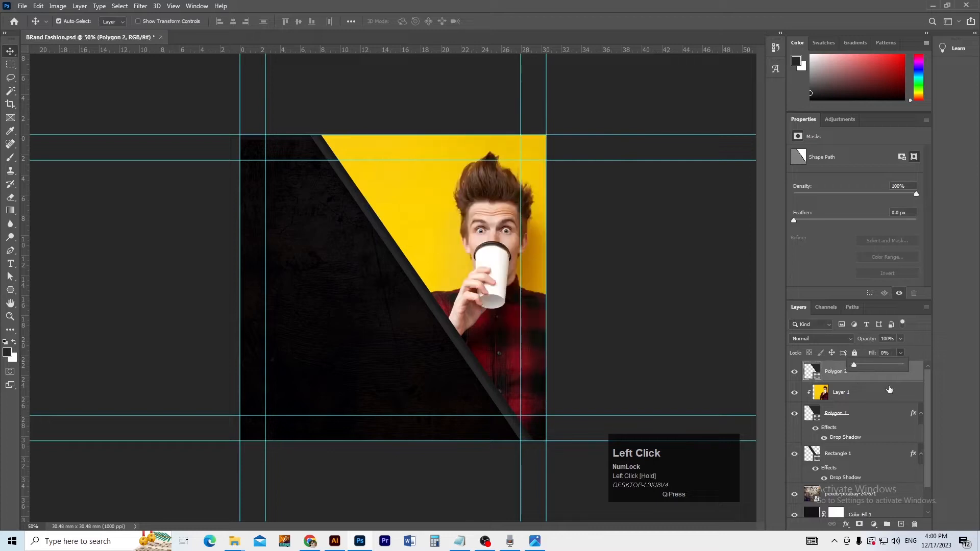
{"action": "left_click_drag", "start_coordinate": [908, 381], "coordinate": [911, 381]}
Add a drop shadow to Polygon 2 with a 21 px distance and 7% spread.
{"action": "double_click", "coordinate": [906, 382]}
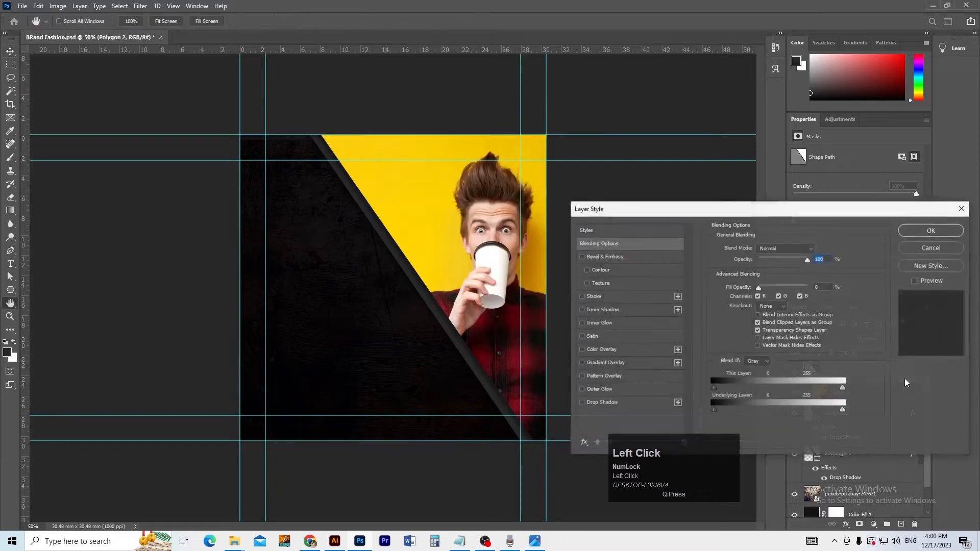
{"action": "left_click", "coordinate": [633, 406]}
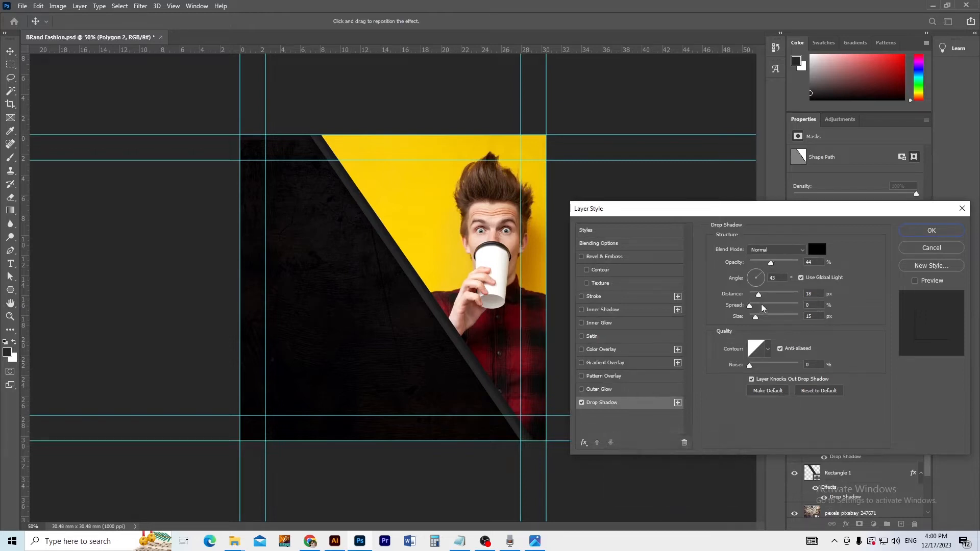
{"action": "left_click_drag", "start_coordinate": [759, 295], "coordinate": [753, 306]}
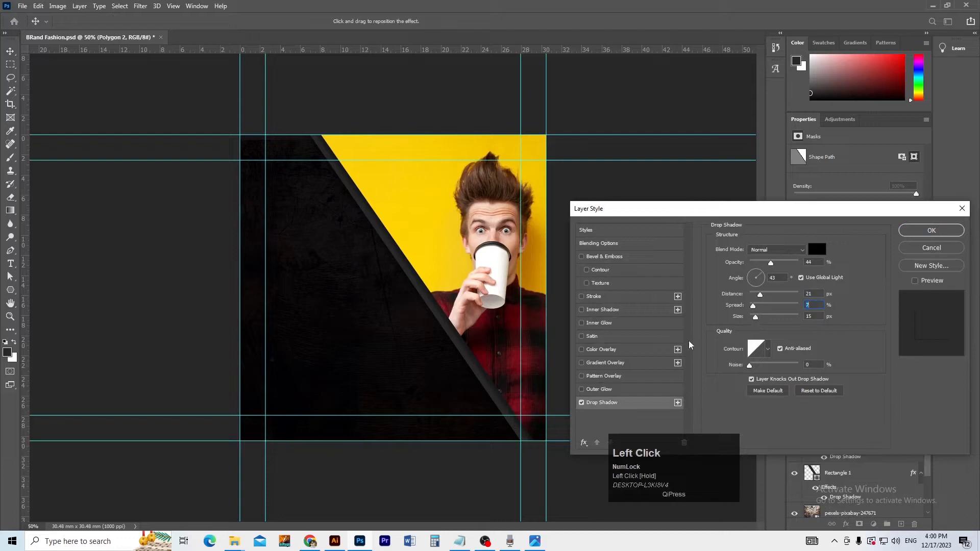
{"action": "left_click", "coordinate": [918, 232]}
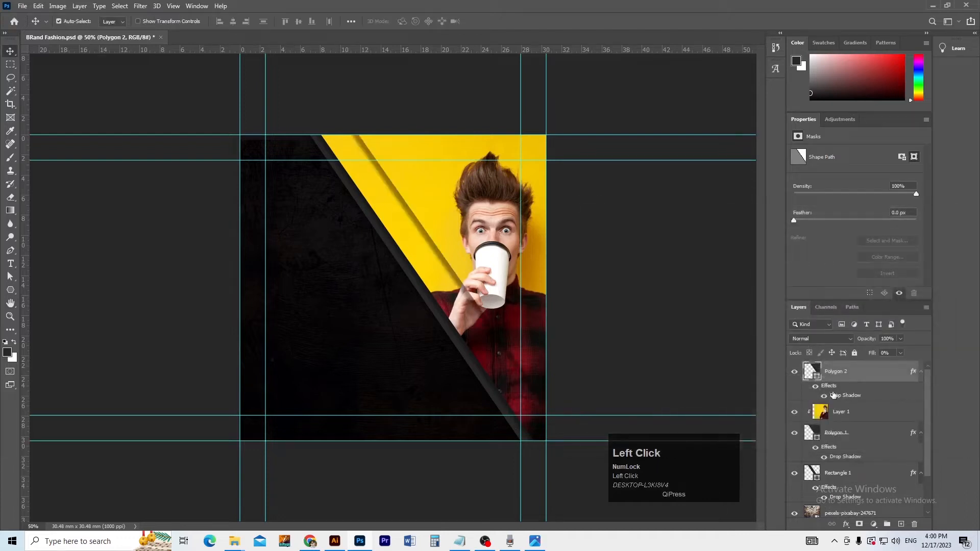
Adjust Polygon 2's drop shadow to about 57% opacity, 13 px distance, 4% spread and 29 px size, with the preview enabled.
{"action": "left_click", "coordinate": [794, 372]}
{"action": "left_click", "coordinate": [794, 373]}
{"action": "double_click", "coordinate": [869, 376]}
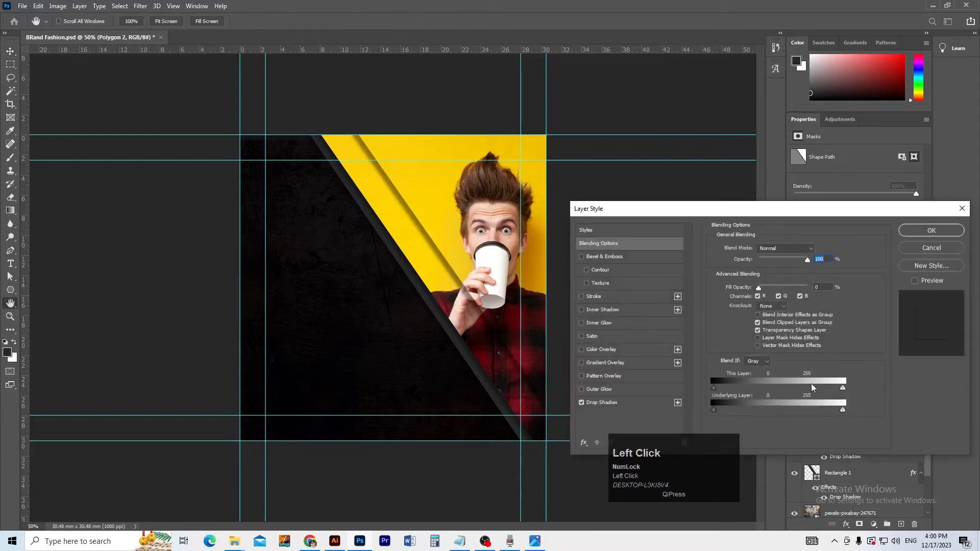
{"action": "left_click", "coordinate": [620, 405]}
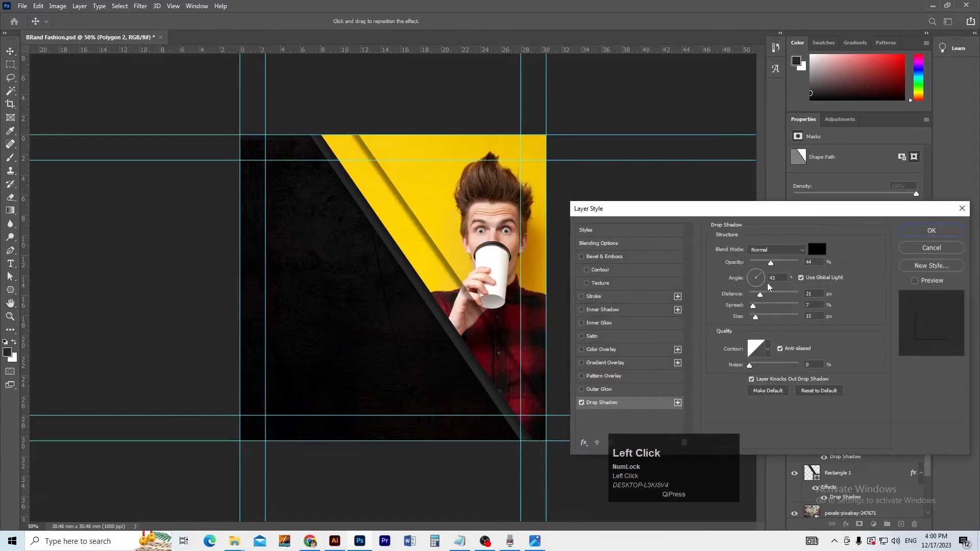
{"action": "left_click_drag", "start_coordinate": [766, 266], "coordinate": [754, 316]}
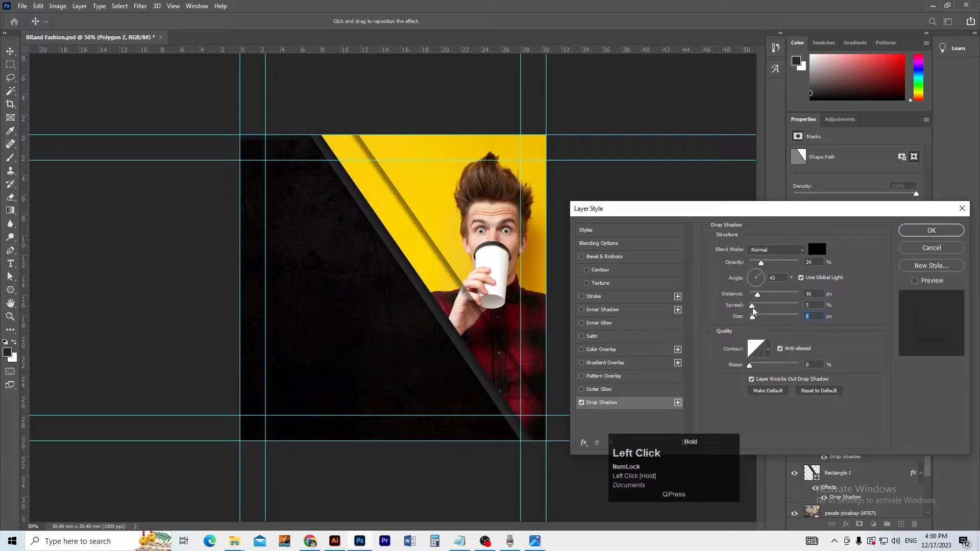
{"action": "left_click", "coordinate": [914, 281]}
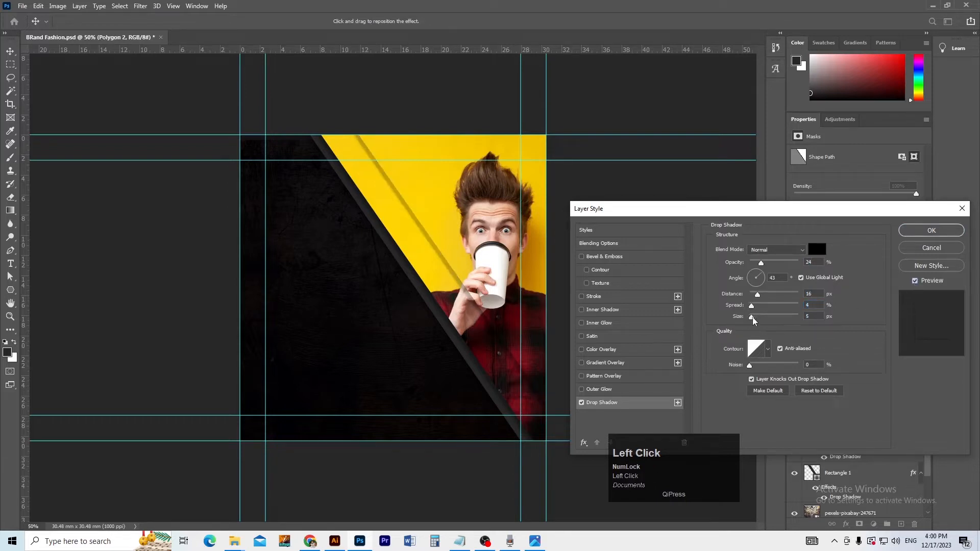
{"action": "left_click_drag", "start_coordinate": [753, 320], "coordinate": [754, 299]}
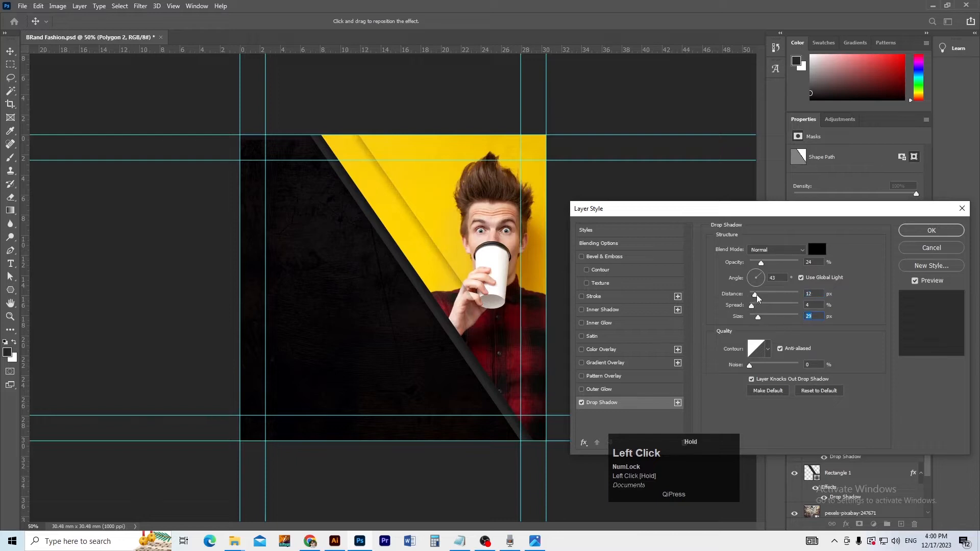
{"action": "left_click_drag", "start_coordinate": [763, 264], "coordinate": [783, 263]}
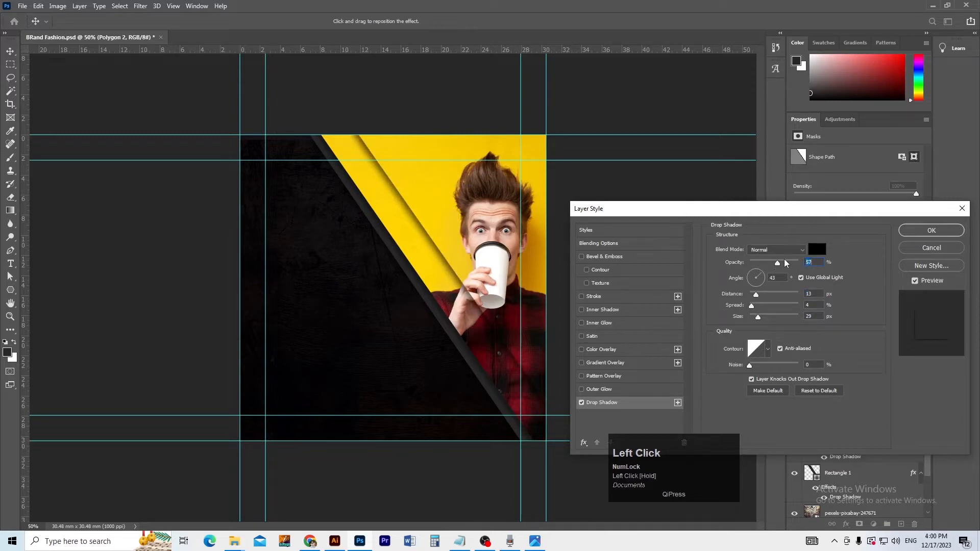
{"action": "left_click", "coordinate": [923, 234]}
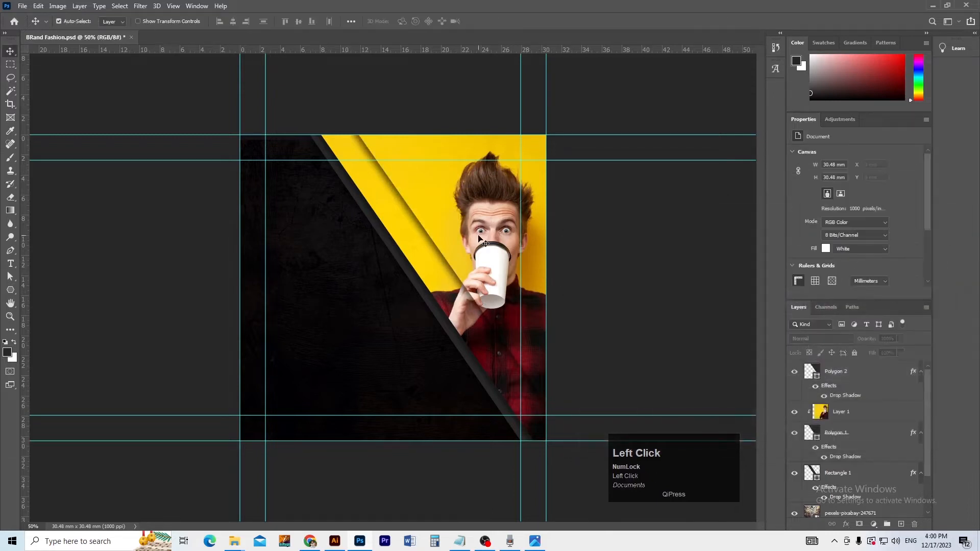
{"action": "left_click_drag", "start_coordinate": [455, 228], "coordinate": [368, 239]}
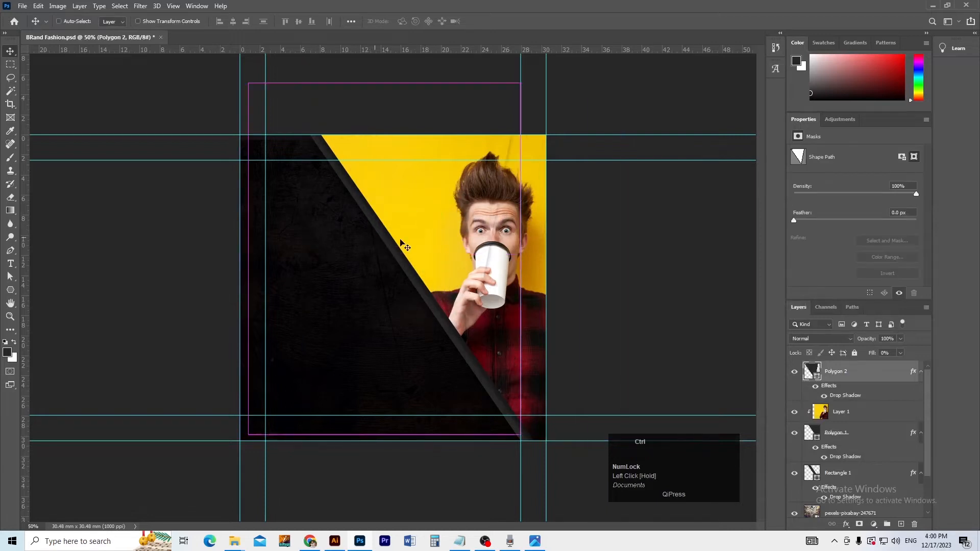
{"action": "key", "text": "ctrl+z"}
{"action": "left_click", "coordinate": [604, 270]}
{"action": "left_click", "coordinate": [475, 275], "text": "ctrl+alt"}
{"action": "left_click", "coordinate": [412, 290], "text": "ctrl"}
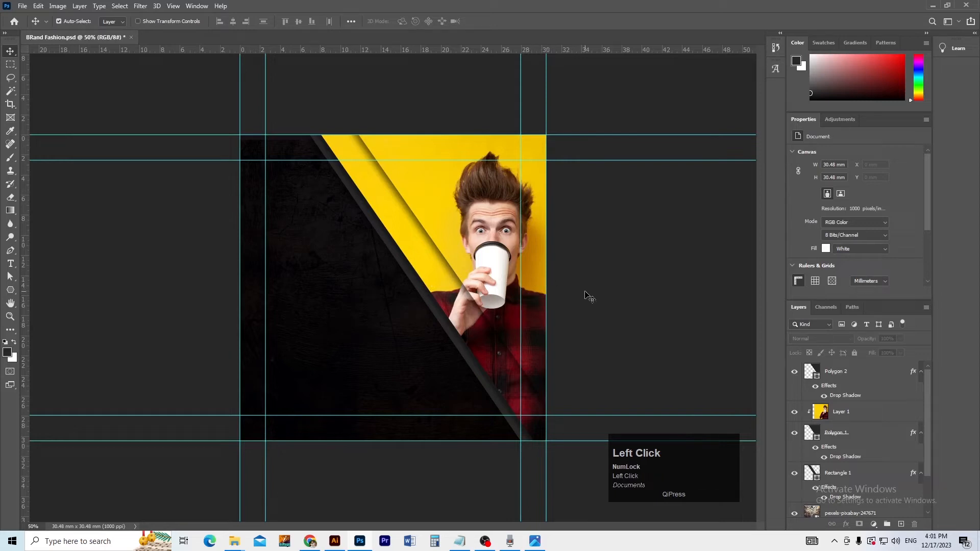
Save the flyer document.
{"action": "key", "text": "ctrl+space"}
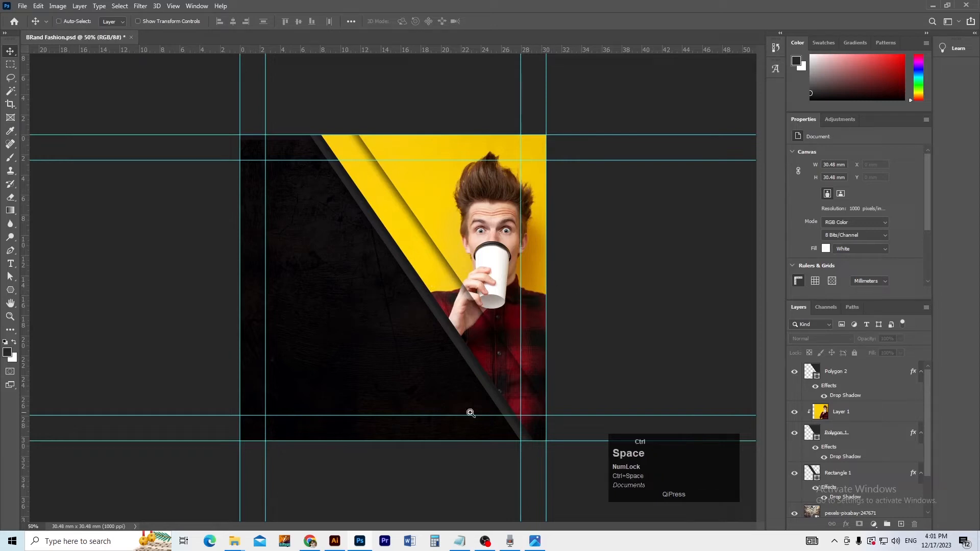
{"action": "left_click", "coordinate": [342, 312]}
{"action": "key", "text": "ctrl+s"}
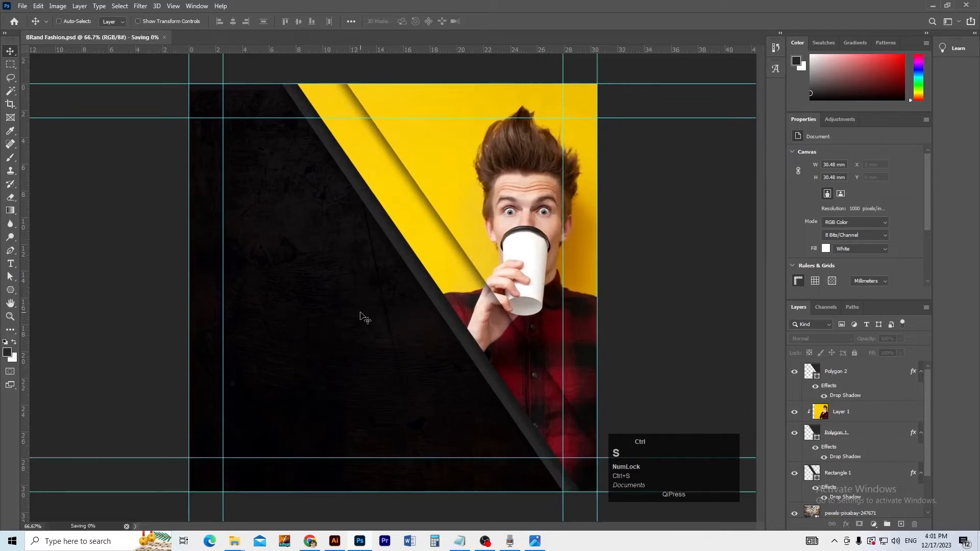
Switch to Illustrator and copy the cream BRAND lettering group.
{"action": "key", "text": "alt+Tab"}
{"action": "key", "text": "Tab"}
{"action": "key", "text": "Tab"}
{"action": "key", "text": "Tab"}
{"action": "key", "text": "Tab"}
{"action": "key", "text": "Tab"}
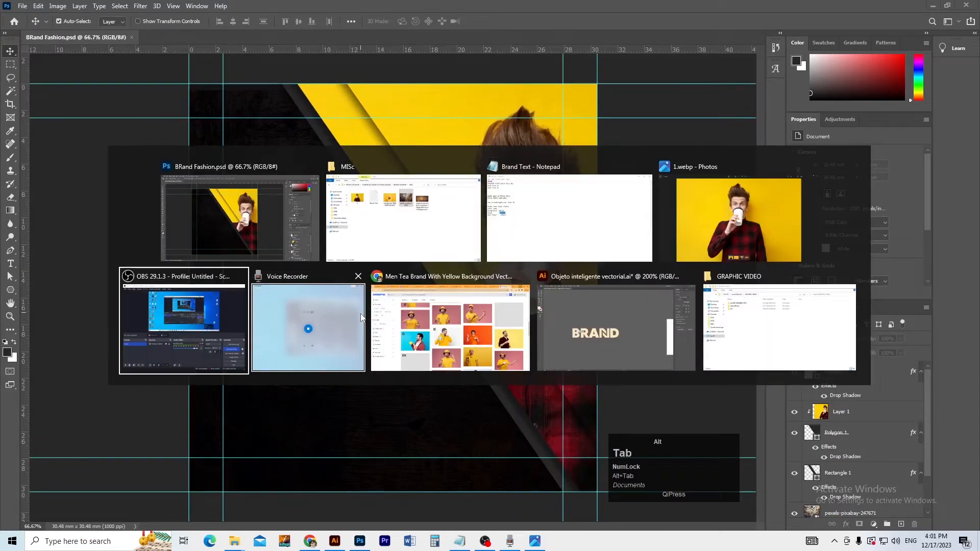
{"action": "key", "text": "Tab"}
{"action": "left_click", "coordinate": [306, 299]}
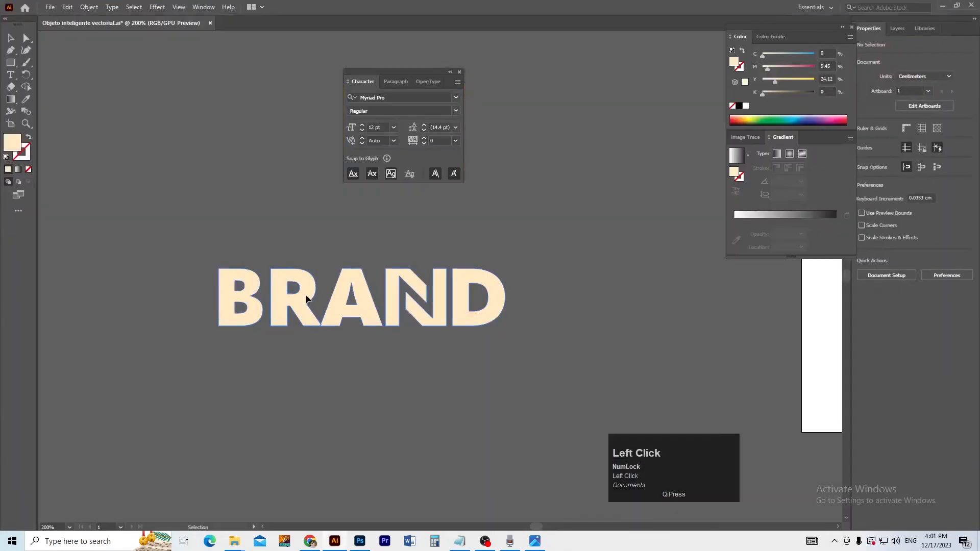
{"action": "key", "text": "ctrl+c"}
Return to Photoshop and try to paste the BRAND lettering into the flyer as a smart object, scaled down about its centre.
{"action": "key", "text": "alt+Tab"}
{"action": "key", "text": "Tab"}
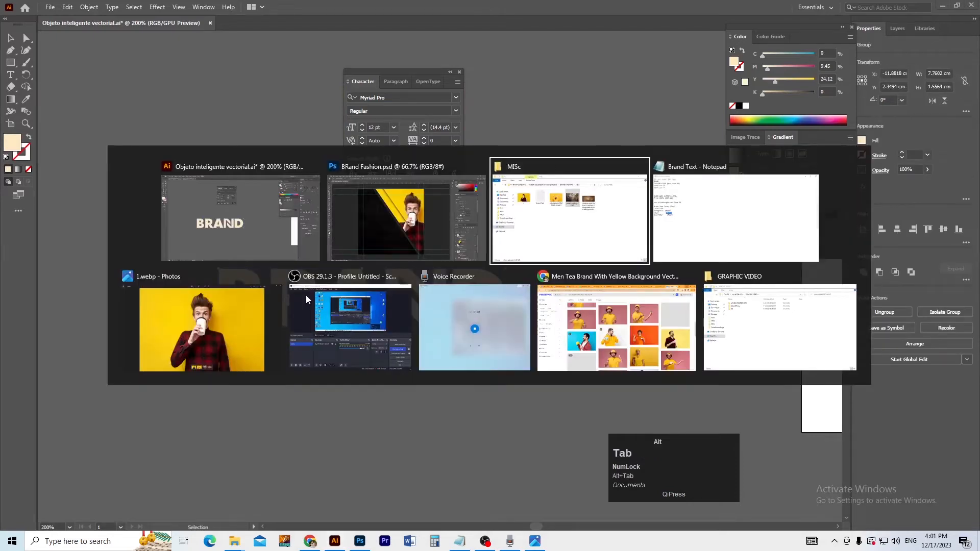
{"action": "key", "text": "alt+Tab"}
{"action": "key", "text": "Tab"}
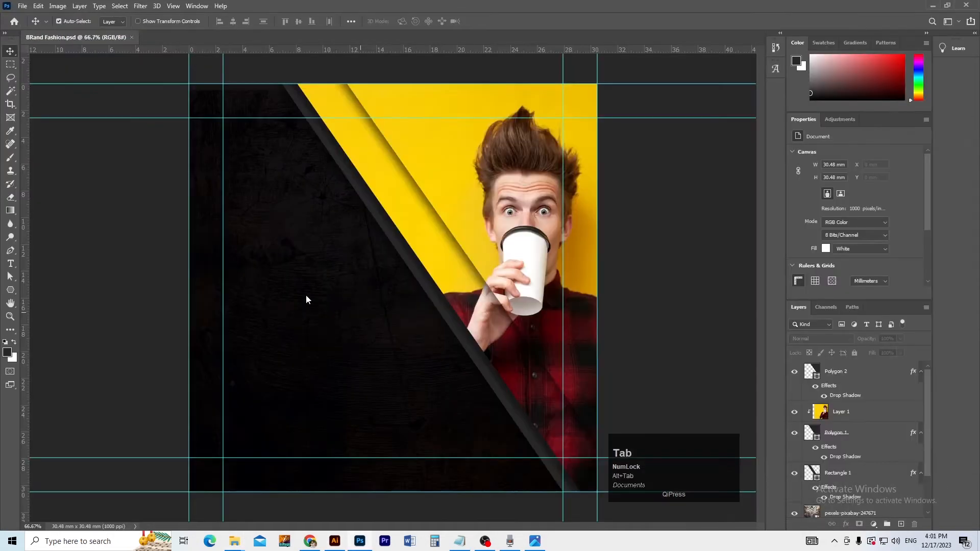
{"action": "key", "text": "ctrl+v"}
{"action": "left_click", "coordinate": [459, 157]}
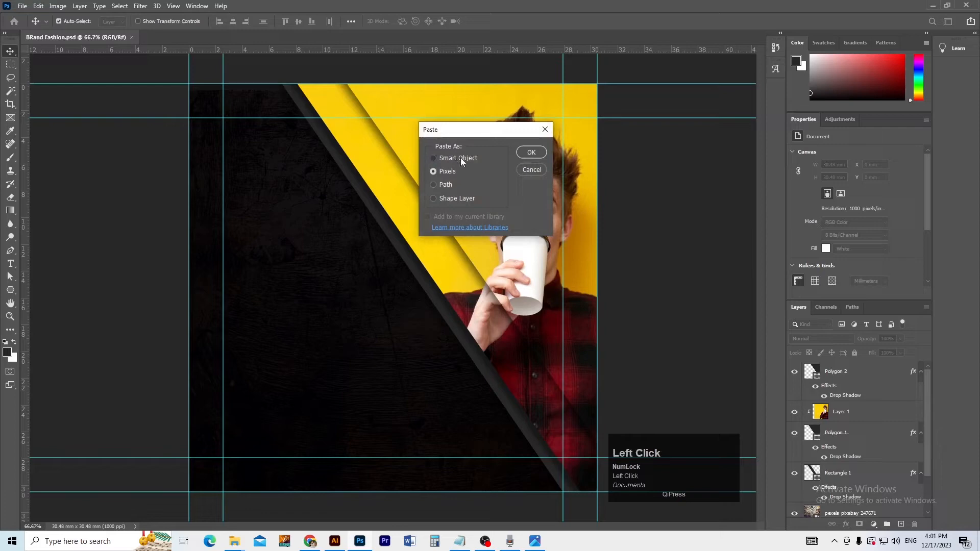
{"action": "left_click", "coordinate": [531, 152]}
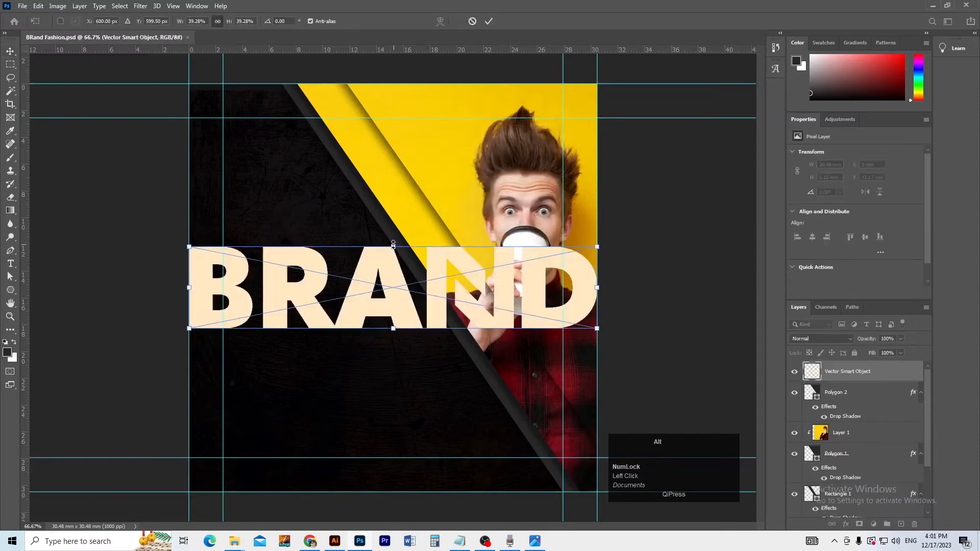
{"action": "left_click_drag", "start_coordinate": [391, 245], "coordinate": [392, 272]}
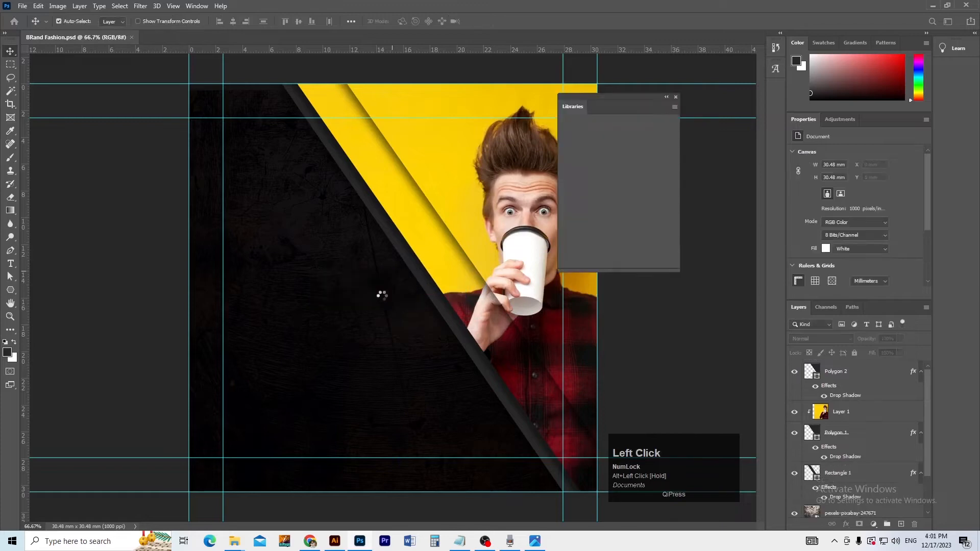
Switch to Illustrator and copy the cream BRAND lettering group once more.
{"action": "key", "text": "alt+Tab"}
{"action": "key", "text": "alt+Tab"}
{"action": "key", "text": "alt+Tab"}
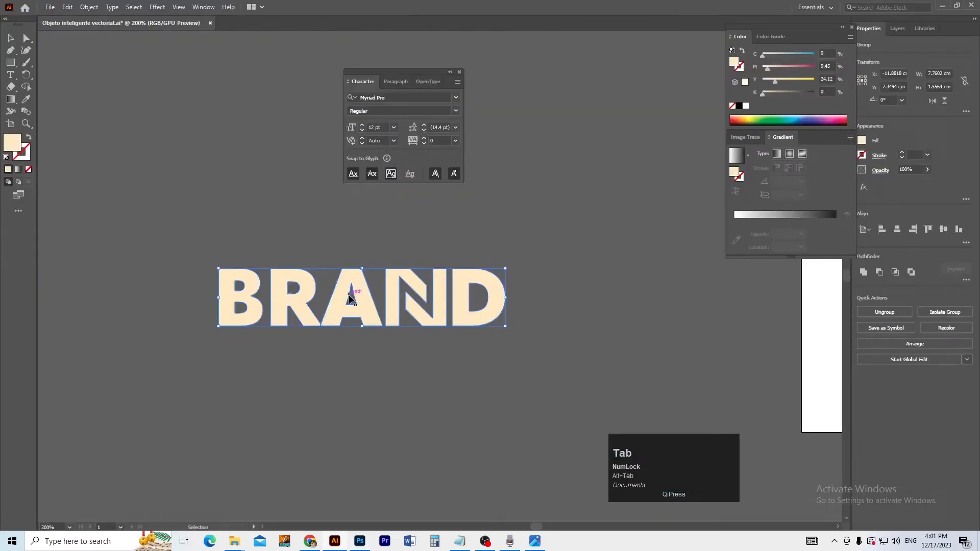
{"action": "left_click_drag", "start_coordinate": [236, 216], "coordinate": [352, 326]}
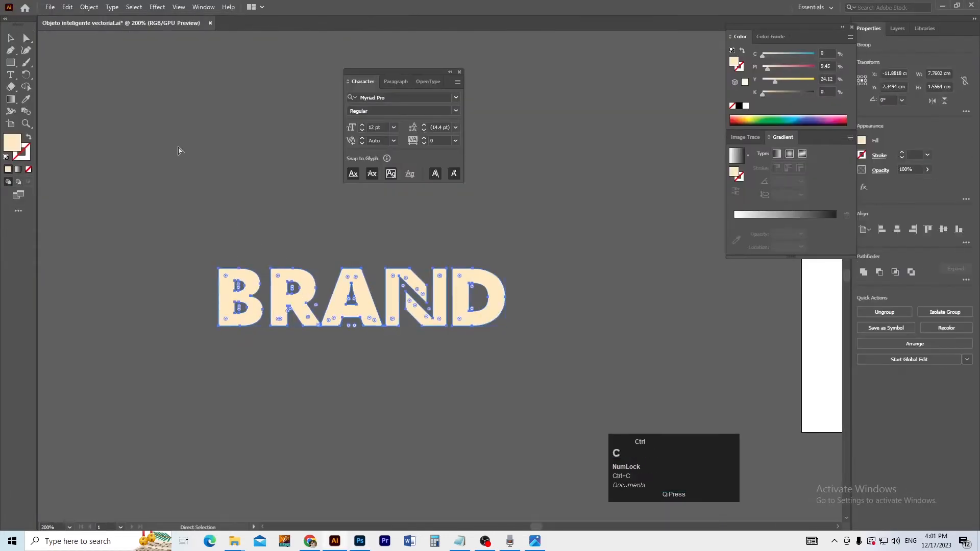
{"action": "left_click", "coordinate": [51, 7]}
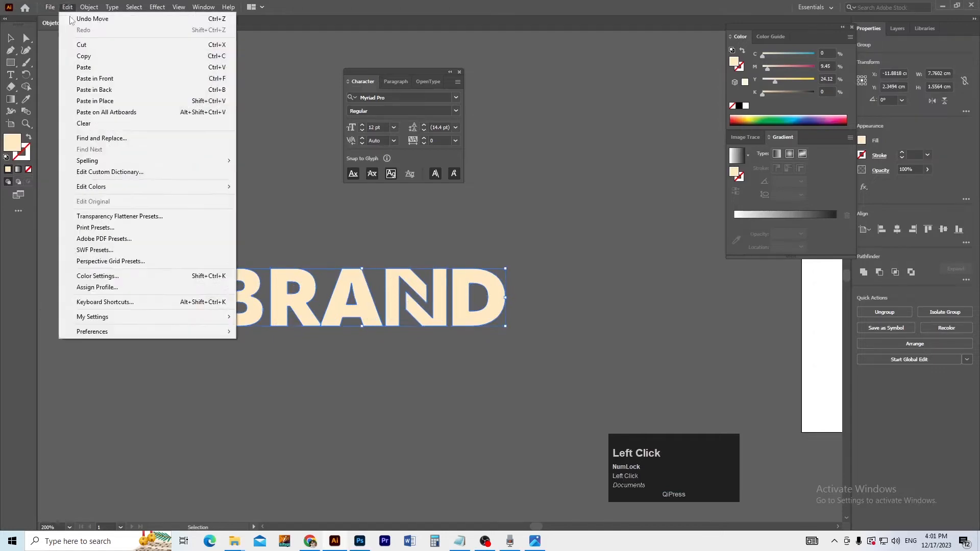
{"action": "mouse_move", "coordinate": [66, 11]}
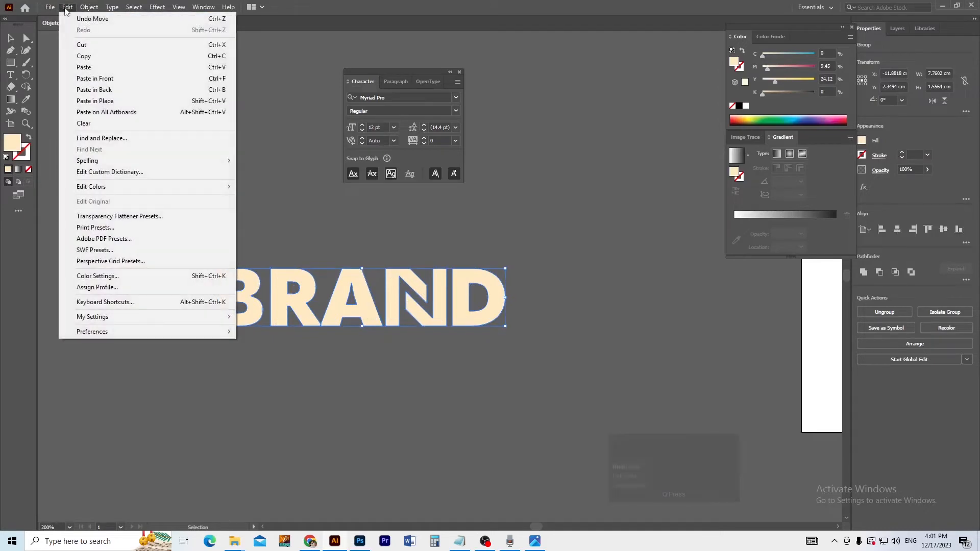
{"action": "left_click", "coordinate": [85, 56]}
Return to Photoshop and stop the pending library upload so the BRAND lettering is placed as a smart object.
{"action": "key", "text": "alt+Tab"}
{"action": "key", "text": "alt+Tab"}
{"action": "key", "text": "alt+Tab"}
{"action": "key", "text": "alt+Tab"}
{"action": "key", "text": "alt+Tab"}
{"action": "key", "text": "alt+Tab"}
{"action": "key", "text": "alt+Tab"}
{"action": "key", "text": "alt+Tab"}
{"action": "key", "text": "alt+Tab"}
{"action": "key", "text": "alt+Tab"}
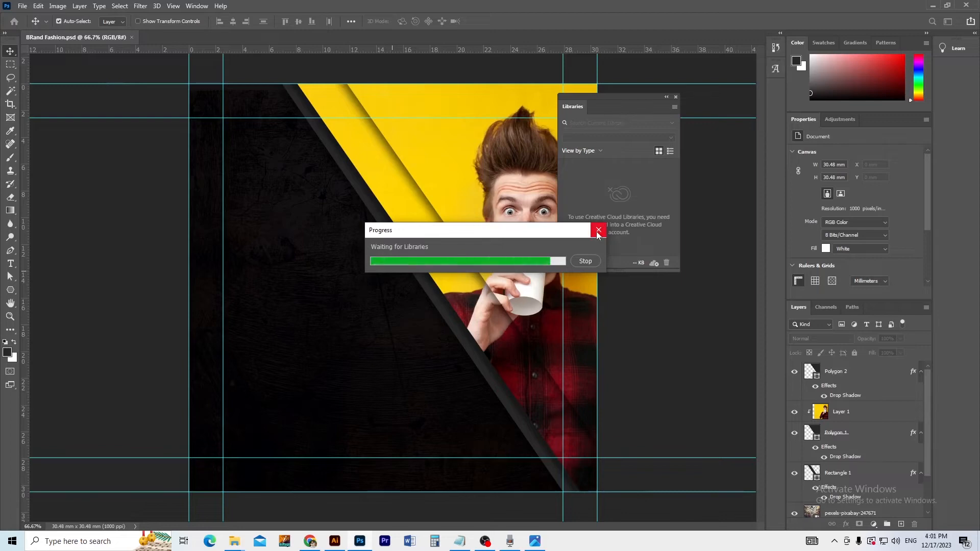
{"action": "left_click", "coordinate": [598, 232]}
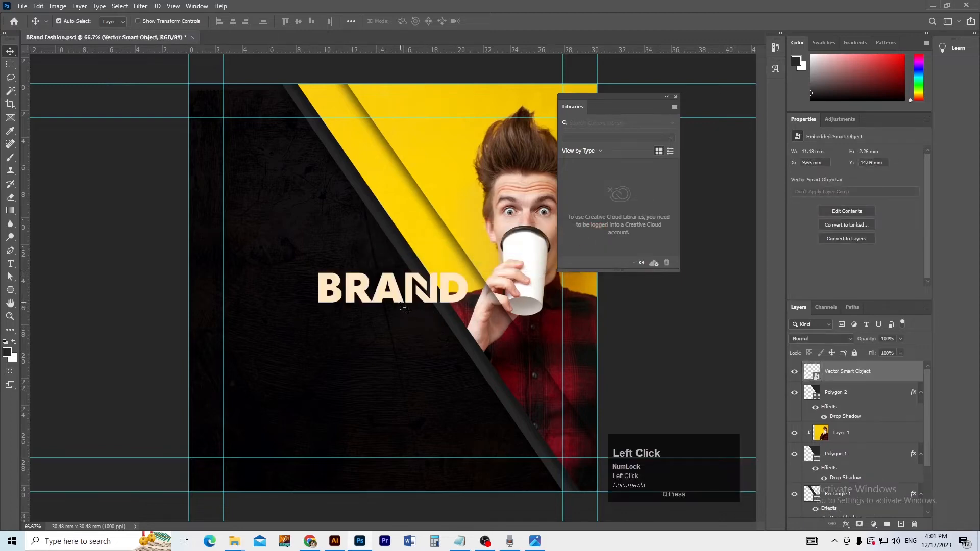
Move the BRAND lettering onto the dark area and scale it about its centre to about 6.6 mm wide.
{"action": "left_click_drag", "start_coordinate": [380, 295], "coordinate": [352, 280]}
{"action": "key", "text": "ctrl+v"}
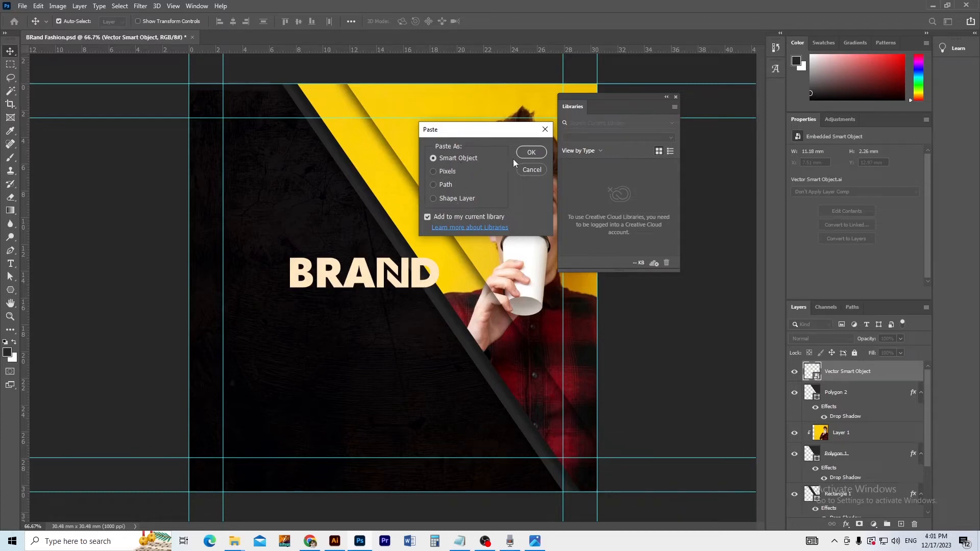
{"action": "left_click", "coordinate": [527, 170]}
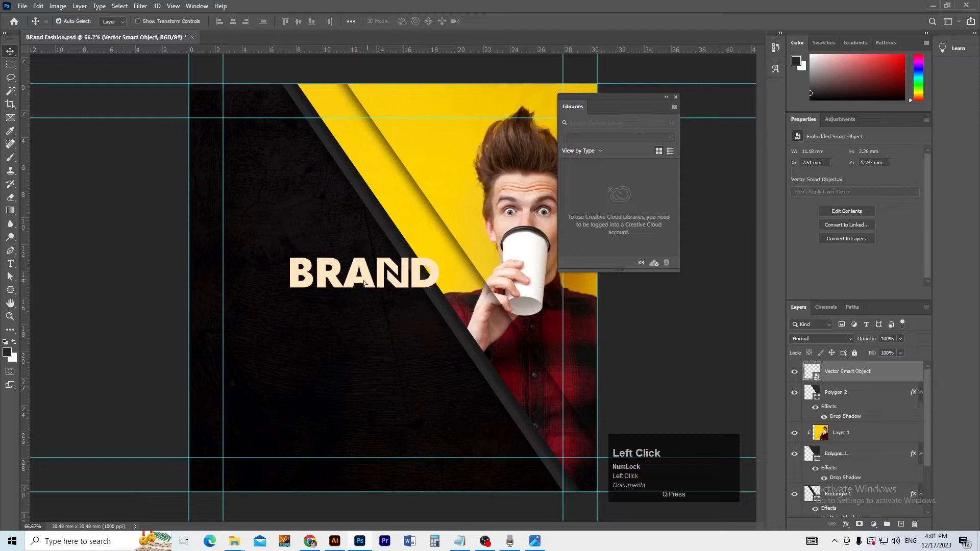
{"action": "left_click_drag", "start_coordinate": [364, 283], "coordinate": [301, 250]}
{"action": "key", "text": "ctrl+t"}
{"action": "key", "text": "Return"}
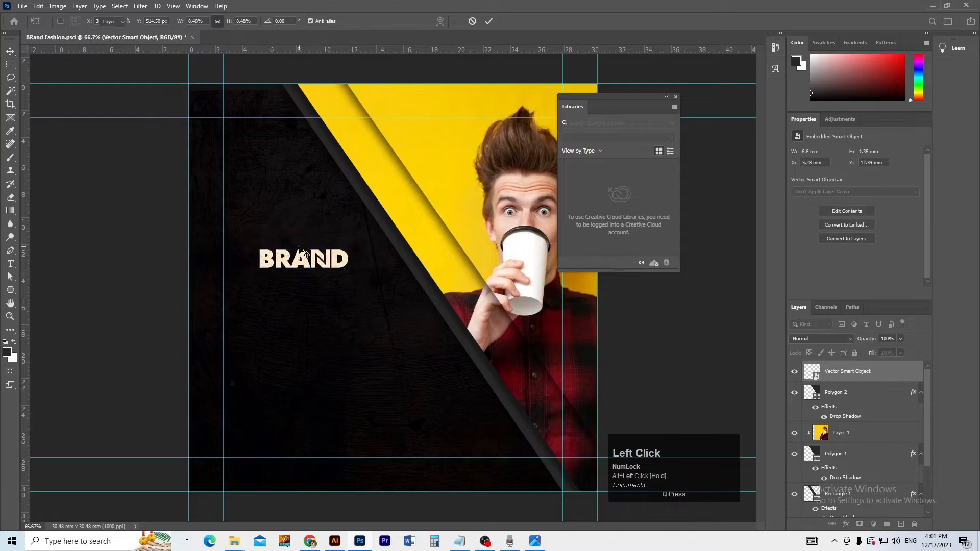
Enlarge the BRAND lettering to about 9.35 mm wide with its left edge on the left margin guide, and save the document.
{"action": "left_click", "coordinate": [297, 247], "text": "ctrl"}
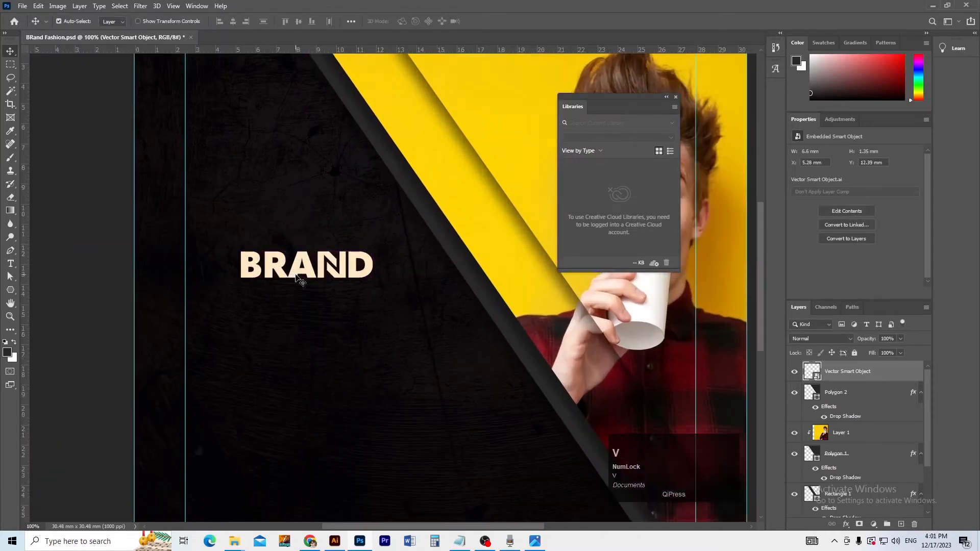
{"action": "left_click_drag", "start_coordinate": [293, 273], "coordinate": [276, 232]}
{"action": "key", "text": "ctrl+t"}
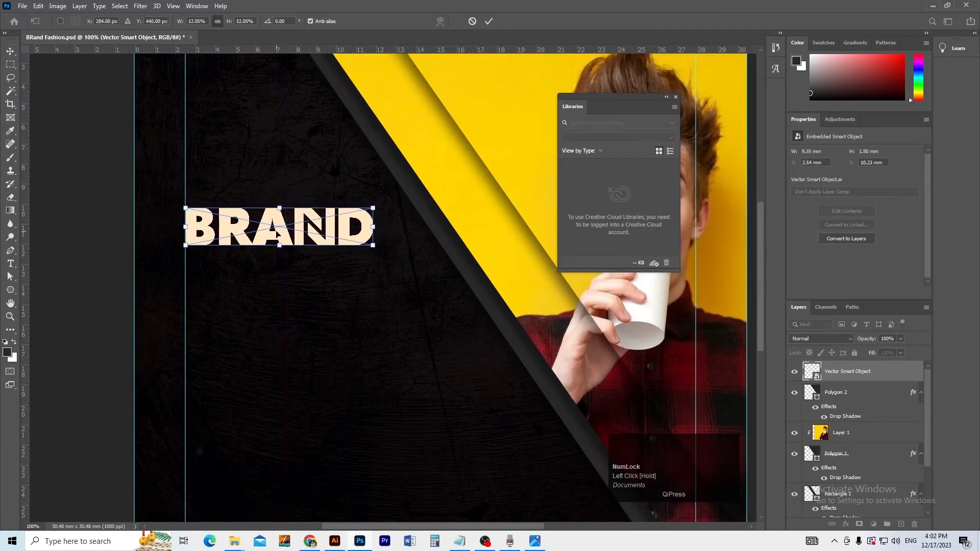
{"action": "key", "text": "Return"}
{"action": "left_click", "coordinate": [300, 268], "text": "ctrl+alt"}
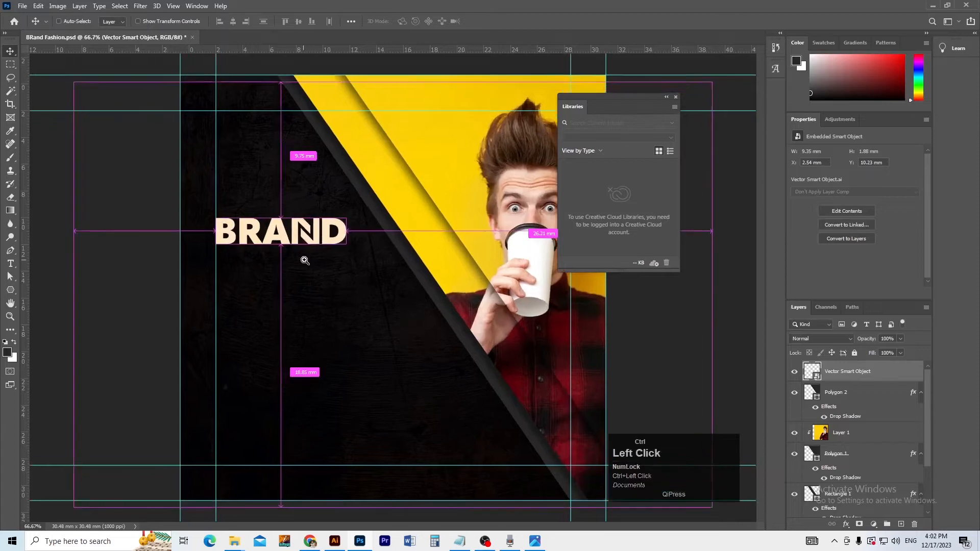
{"action": "left_click", "coordinate": [307, 258], "text": "ctrl"}
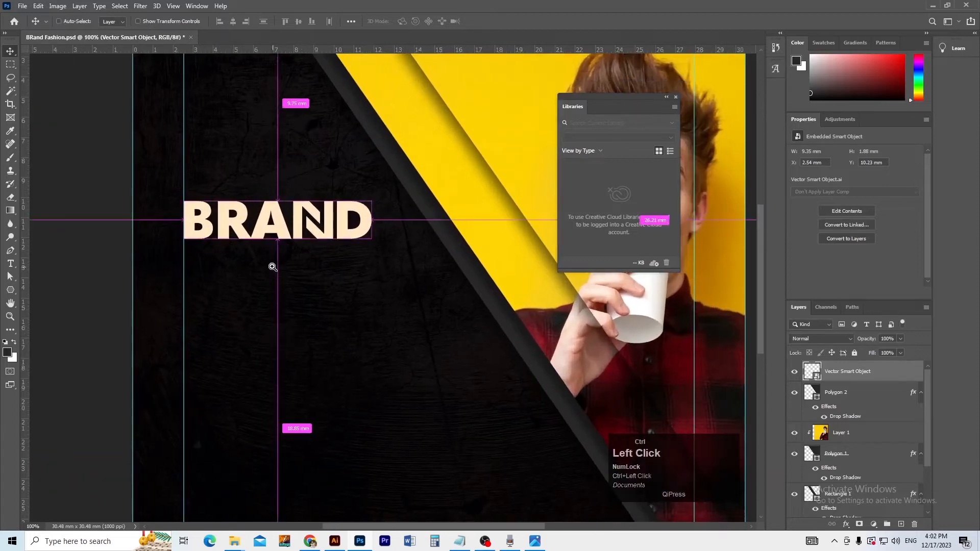
{"action": "left_click", "coordinate": [271, 267], "text": "ctrl"}
{"action": "left_click_drag", "start_coordinate": [276, 267], "coordinate": [307, 268]}
{"action": "key", "text": "ctrl+s"}
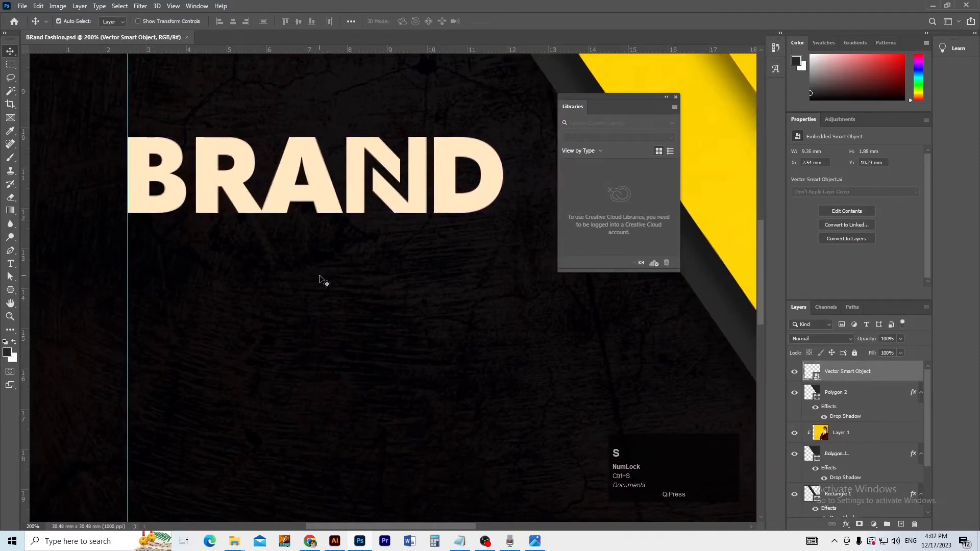
Try to draw a straight horizontal Pen path beneath the BRAND lettering.
{"action": "key", "text": "p"}
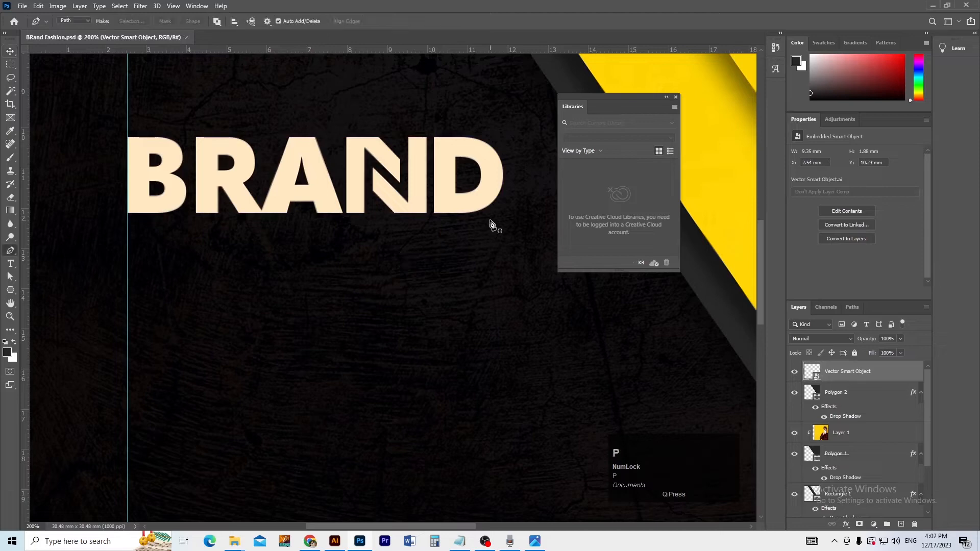
{"action": "left_click", "coordinate": [392, 265], "text": "ctrl+alt"}
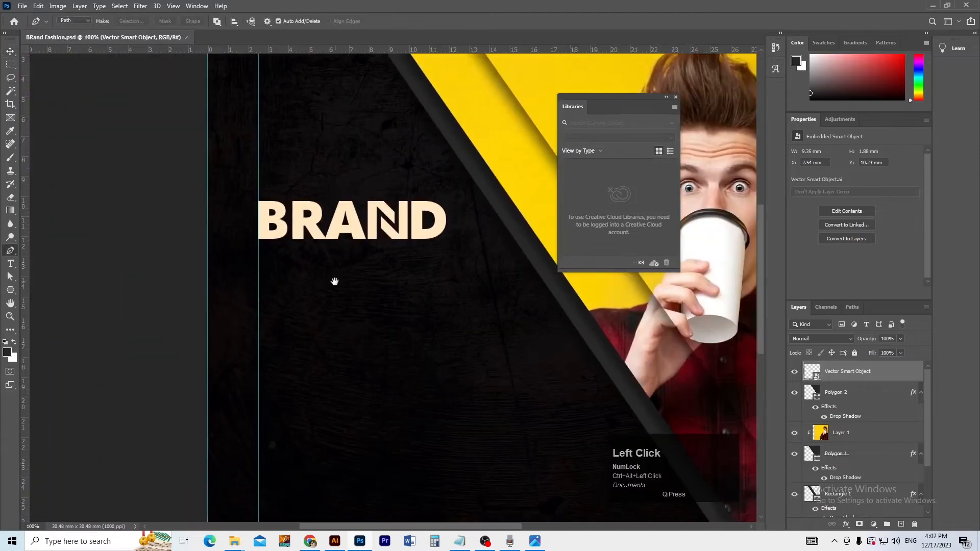
{"action": "left_click", "coordinate": [447, 242]}
{"action": "left_click", "coordinate": [200, 249], "text": "shift"}
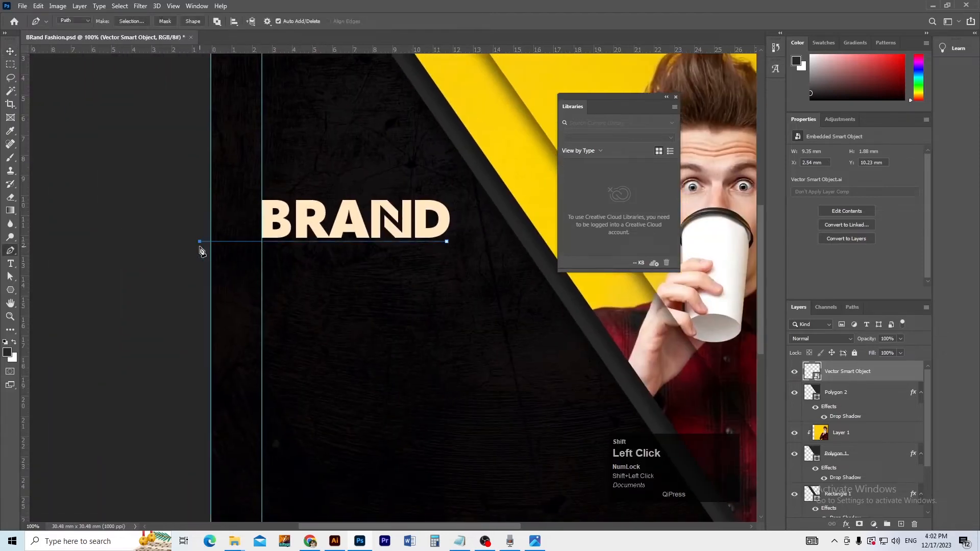
{"action": "key", "text": "v"}
{"action": "key", "text": "ctrl+z"}
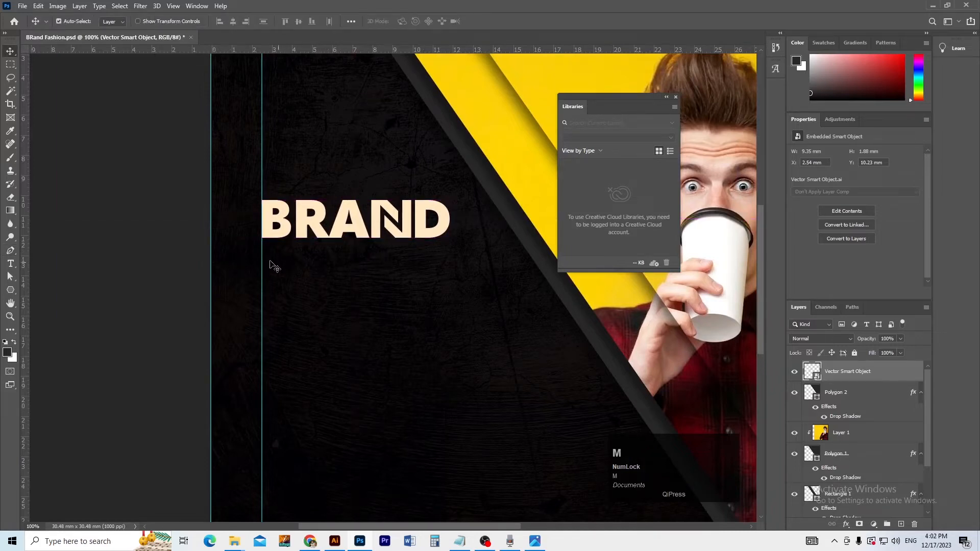
Create a thin white bar about 11.76 by 0.15 mm under BRAND on a new layer, starting at the flyer's left edge.
{"action": "key", "text": "m"}
{"action": "left_click_drag", "start_coordinate": [211, 245], "coordinate": [447, 246]}
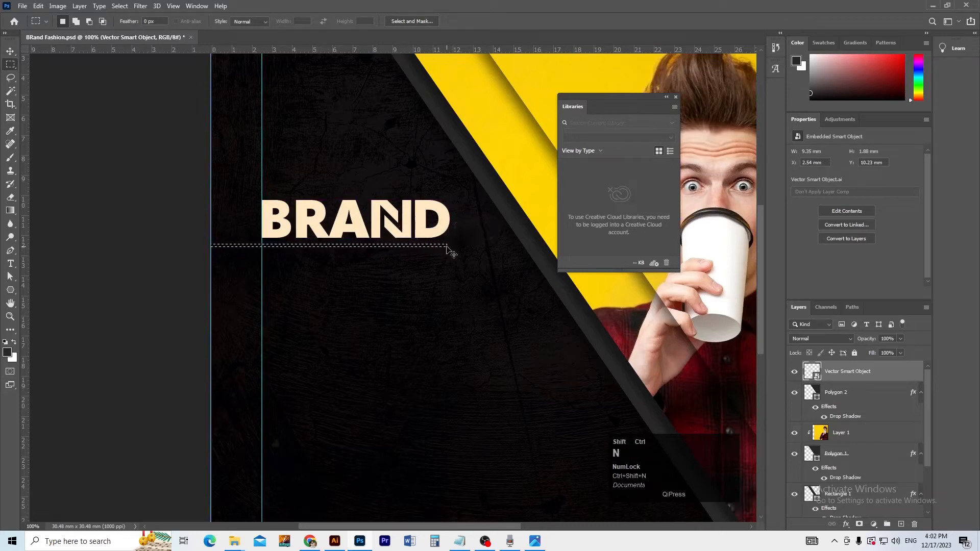
{"action": "key", "text": "ctrl+shift+n"}
{"action": "key", "text": "Return"}
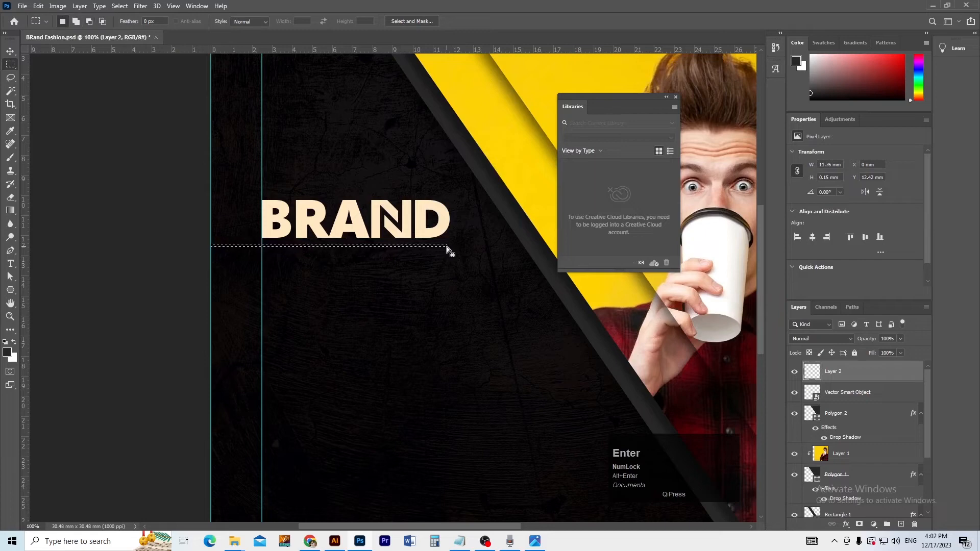
{"action": "key", "text": "ctrl+Delete"}
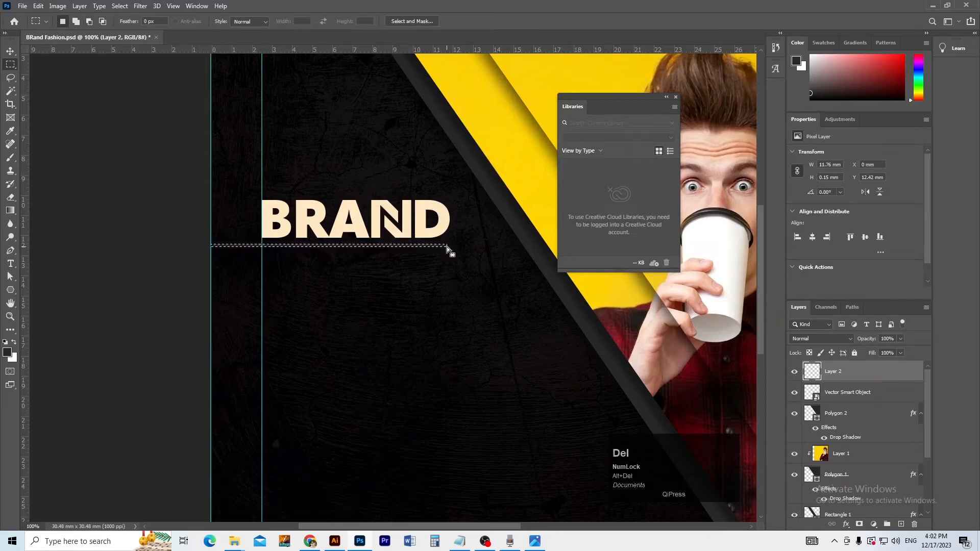
{"action": "key", "text": "ctrl"}
{"action": "key", "text": "ctrl+d"}
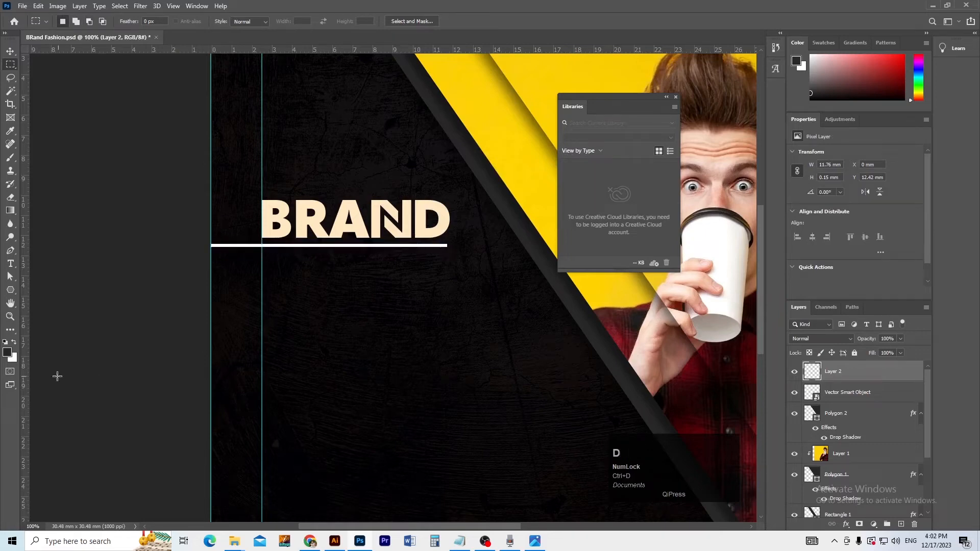
Recolour the white bar with the cream #ffe8c2 sampled from the BRAND lettering and save the document.
{"action": "left_click", "coordinate": [8, 353]}
{"action": "left_click", "coordinate": [292, 230]}
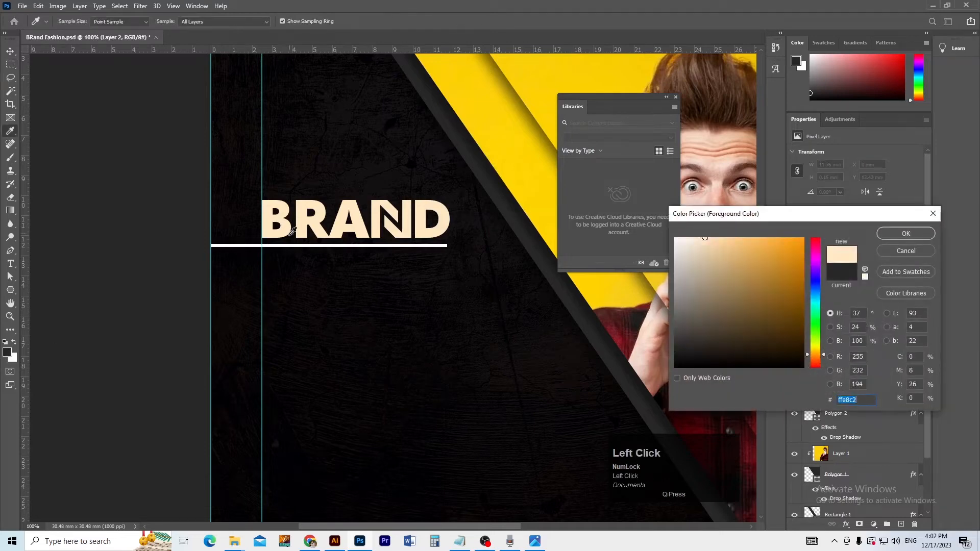
{"action": "left_click", "coordinate": [891, 233]}
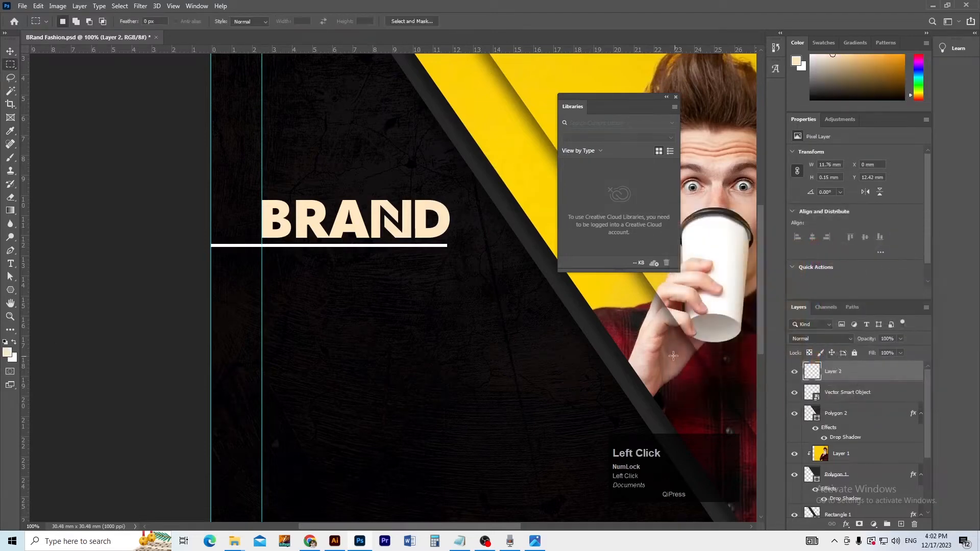
{"action": "key", "text": "shift+alt+Delete"}
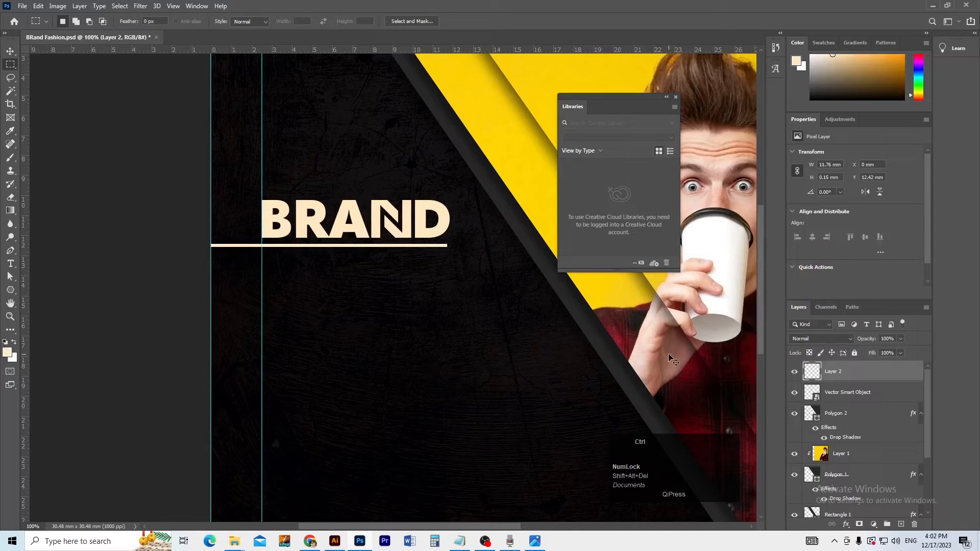
{"action": "left_click", "coordinate": [513, 329], "text": "ctrl+alt"}
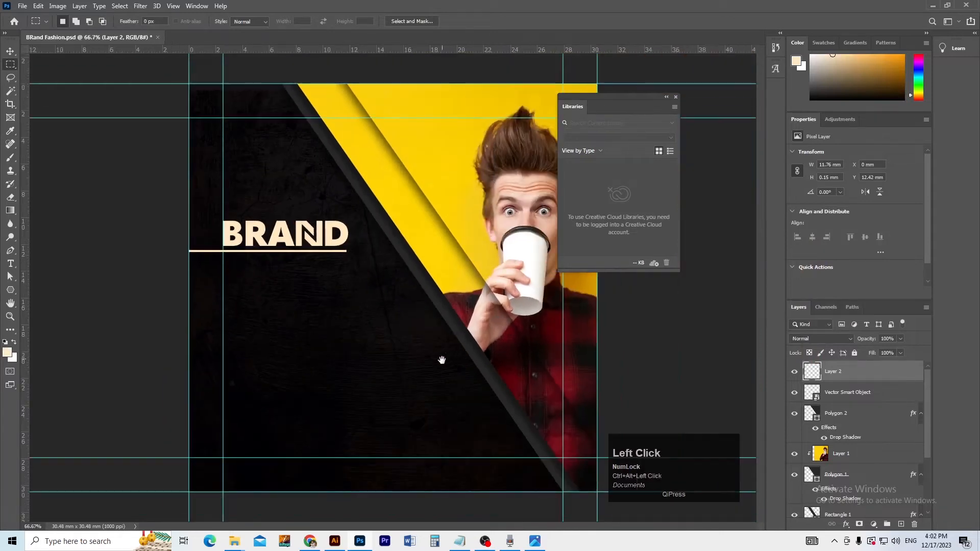
{"action": "key", "text": "space"}
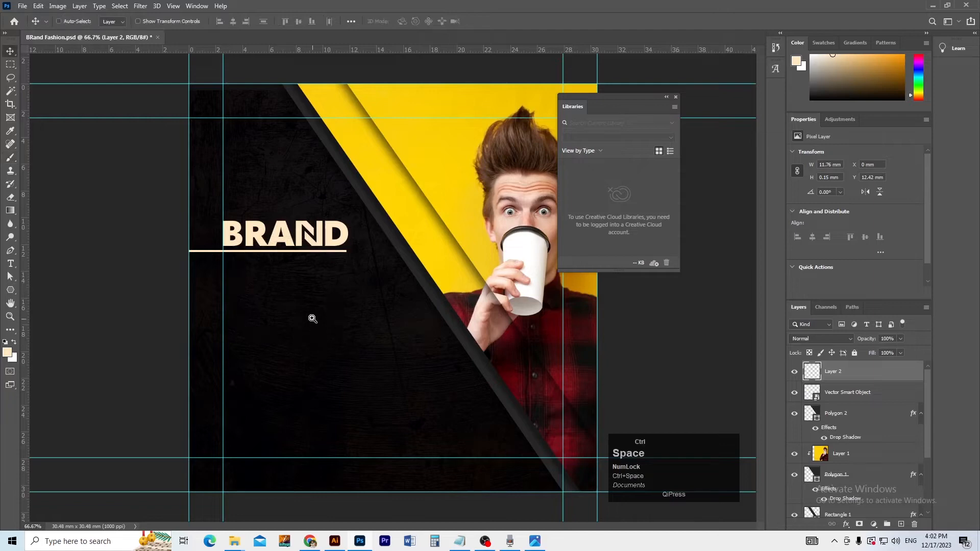
{"action": "left_click", "coordinate": [308, 332], "text": "ctrl"}
{"action": "key", "text": "ctrl+s"}
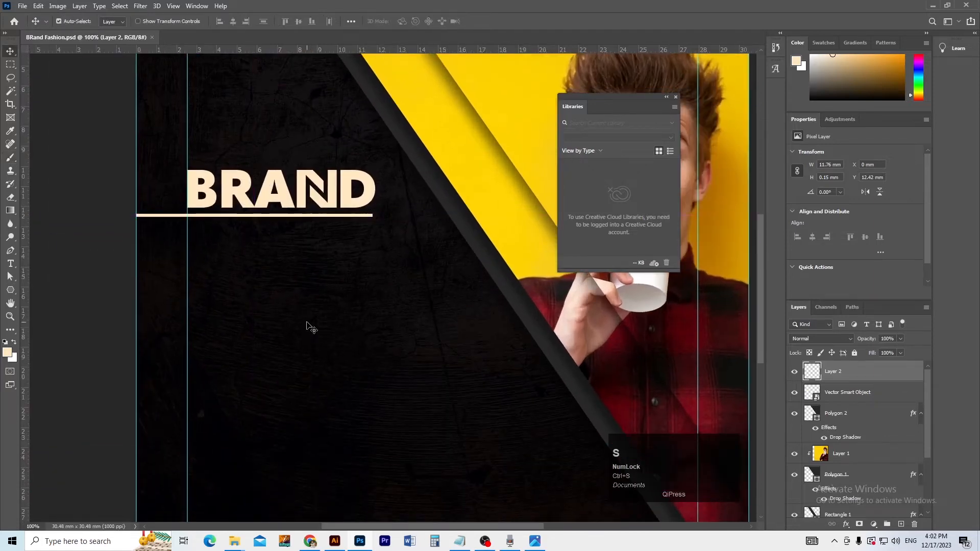
Copy the words FASHION FLYER from the Brand Text note in Notepad and return to Photoshop.
{"action": "left_click", "coordinate": [294, 285], "text": "ctrl"}
{"action": "left_click_drag", "start_coordinate": [292, 291], "coordinate": [311, 300]}
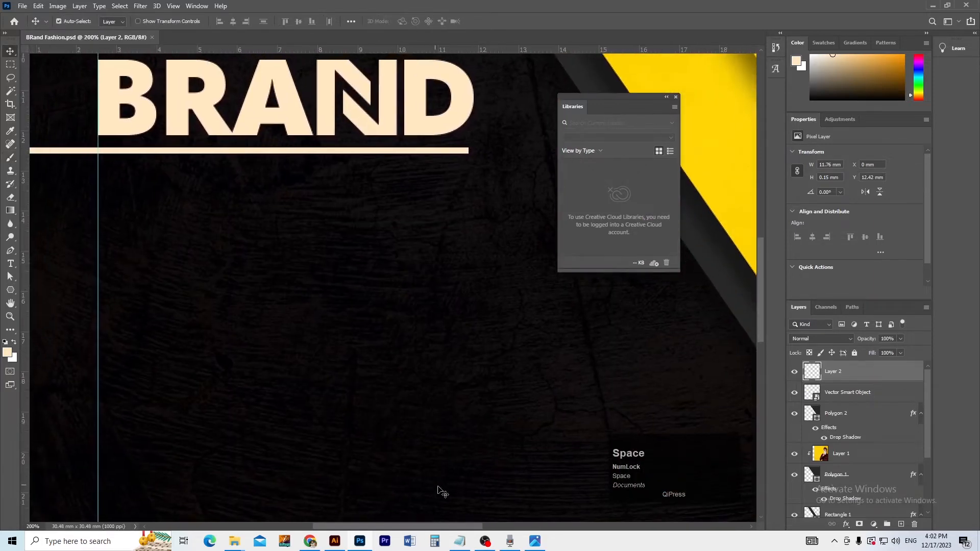
{"action": "left_click", "coordinate": [460, 541]}
{"action": "double_click", "coordinate": [174, 357]}
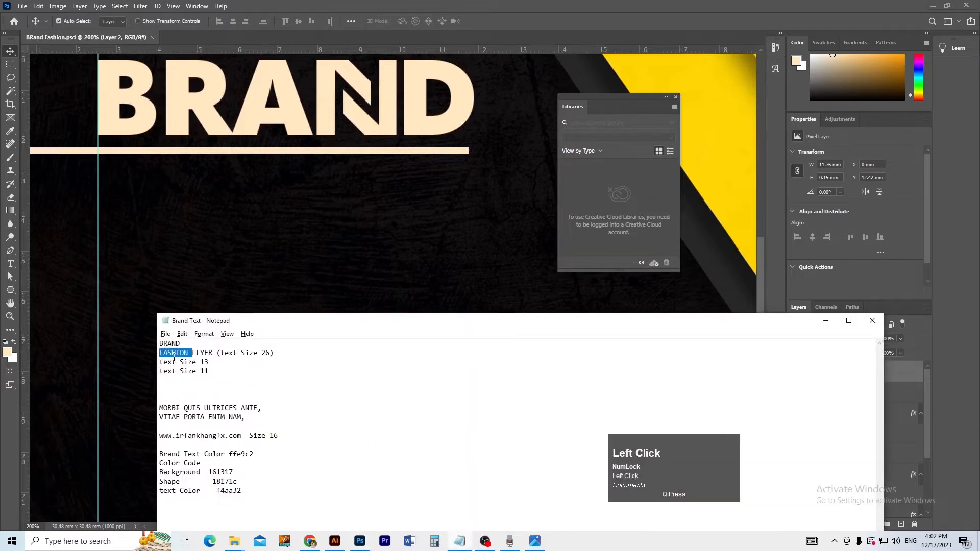
{"action": "left_click", "coordinate": [173, 355]}
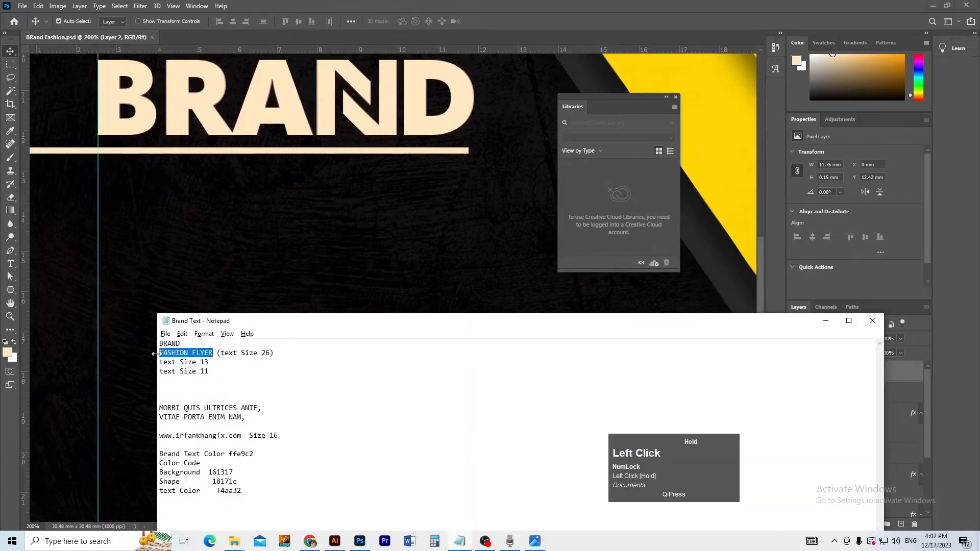
{"action": "key", "text": "ctrl+c"}
{"action": "key", "text": "alt+Tab"}
Add a text layer below the BRAND underline and try to paste FASHION FLYER into it.
{"action": "key", "text": "t"}
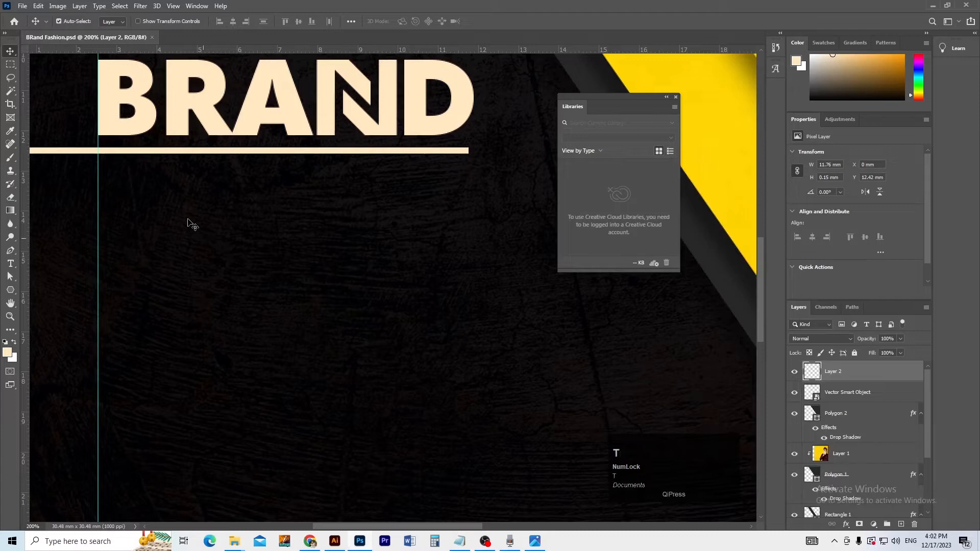
{"action": "left_click", "coordinate": [180, 209]}
{"action": "key", "text": "ctrl+v"}
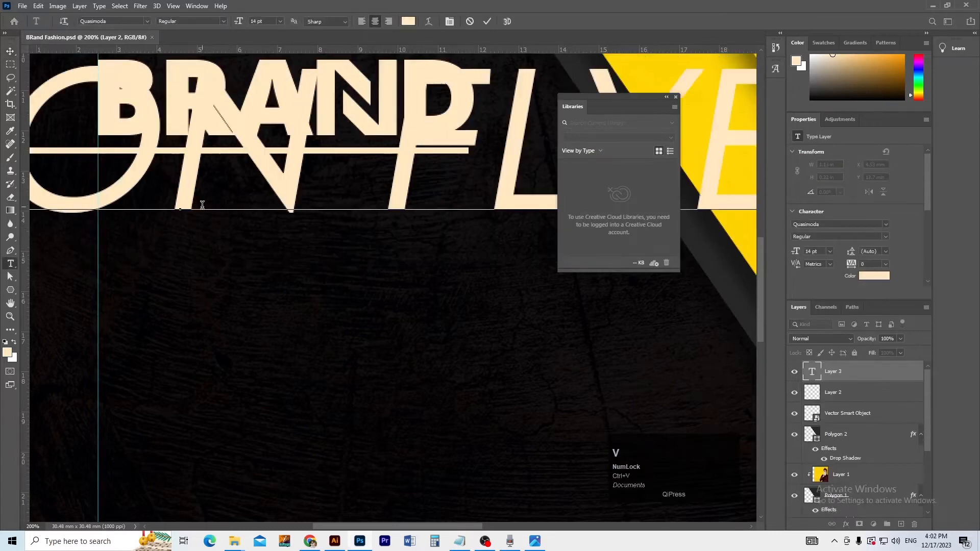
{"action": "key", "text": "ctrl+z"}
{"action": "left_click", "coordinate": [10, 51]}
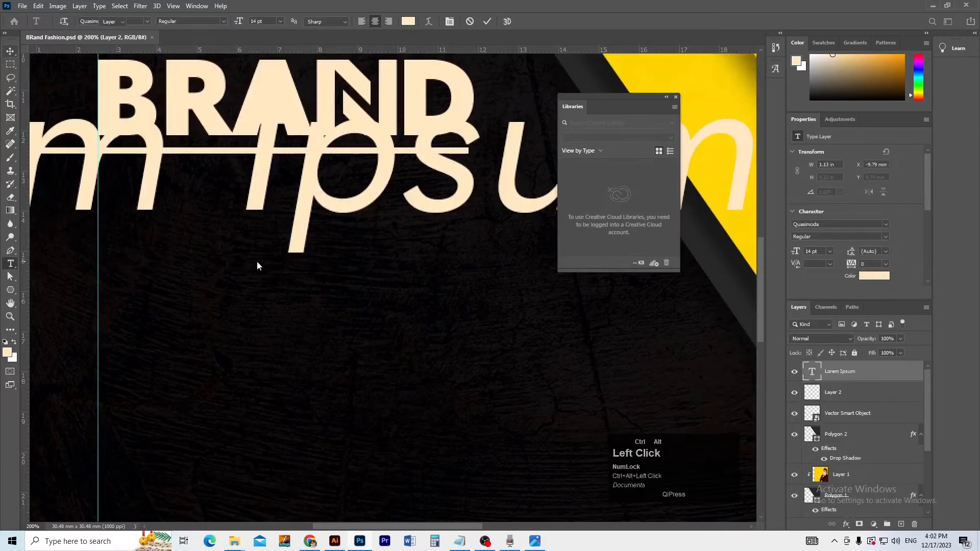
Move the Lorem Ipsum placeholder text below the cream underline and scale it about its centre to about 41%.
{"action": "scroll", "coordinate": [255, 262], "scroll_direction": "down", "scroll_amount": 1}
{"action": "left_click_drag", "start_coordinate": [204, 240], "coordinate": [309, 306]}
{"action": "key", "text": "ctrl+t"}
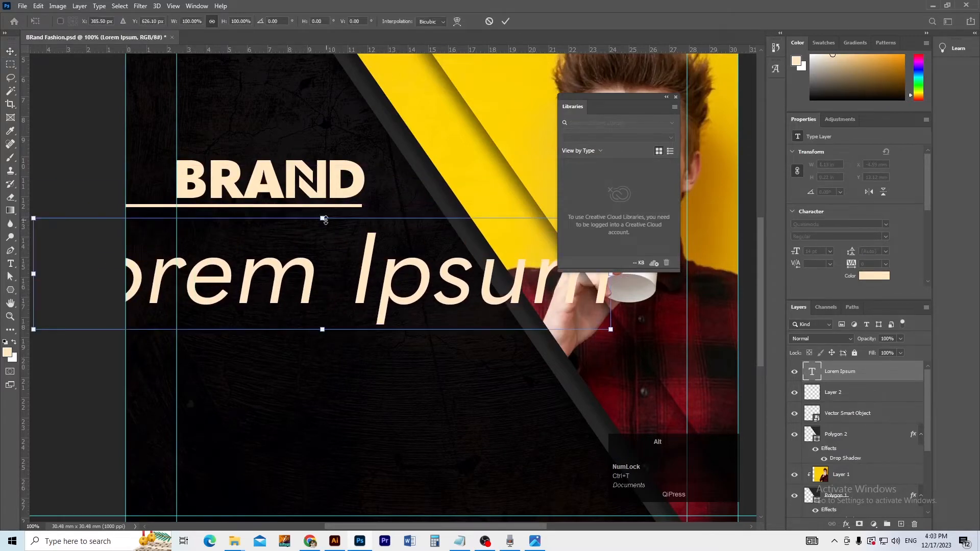
{"action": "left_click_drag", "start_coordinate": [326, 220], "coordinate": [325, 253]}
{"action": "key", "text": "alt+Tab"}
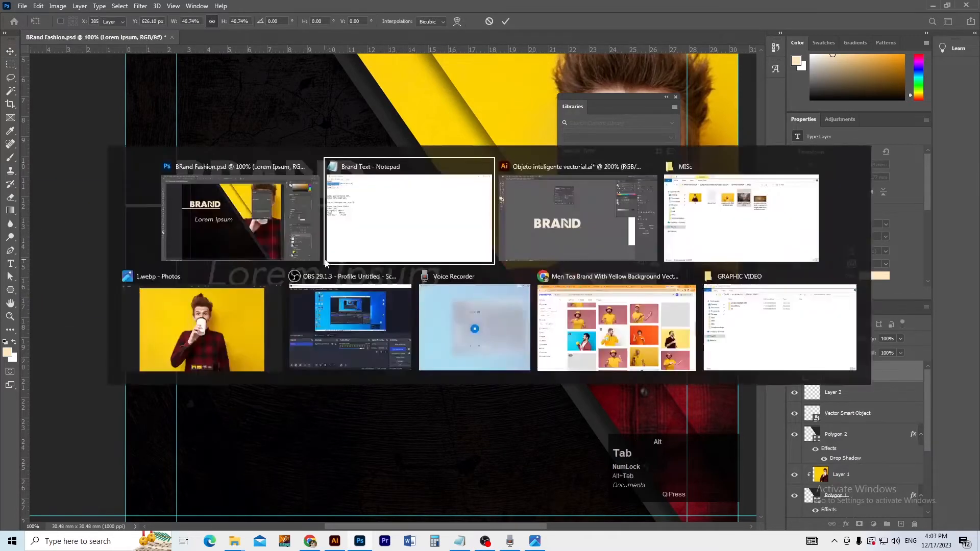
{"action": "key", "text": "alt+Tab"}
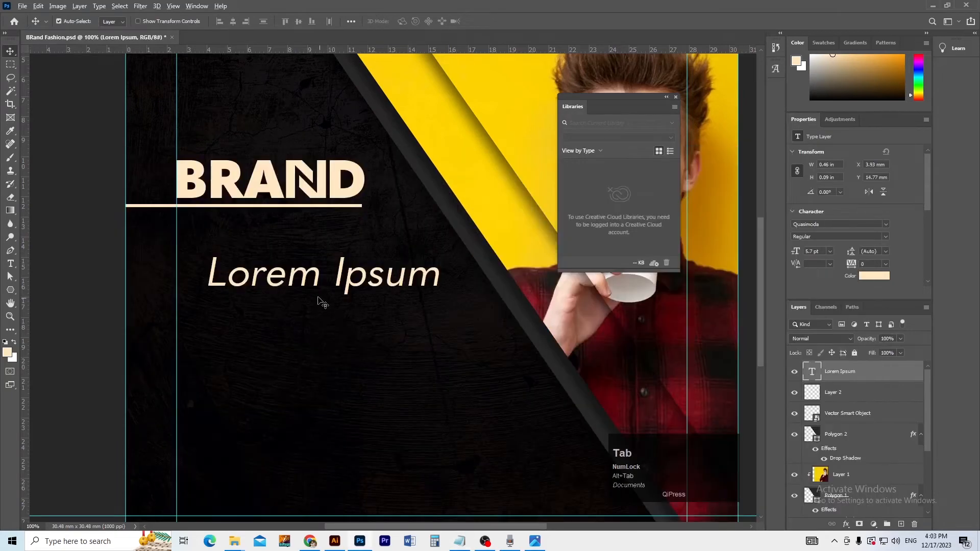
Select all of the Lorem Ipsum text and set its font size to 24 pt.
{"action": "key", "text": "t"}
{"action": "left_click", "coordinate": [303, 278]}
{"action": "left_click_drag", "start_coordinate": [205, 278], "coordinate": [447, 280]}
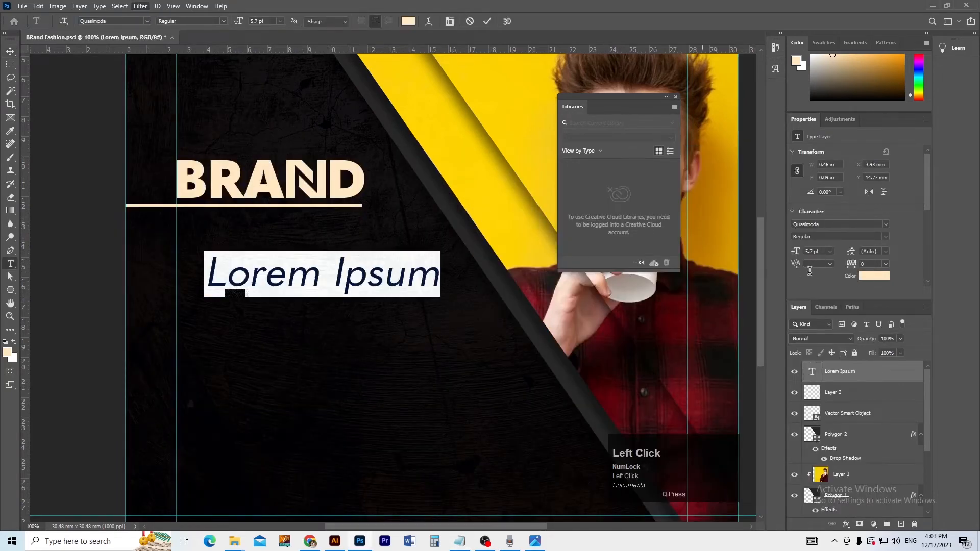
{"action": "left_click", "coordinate": [813, 252]}
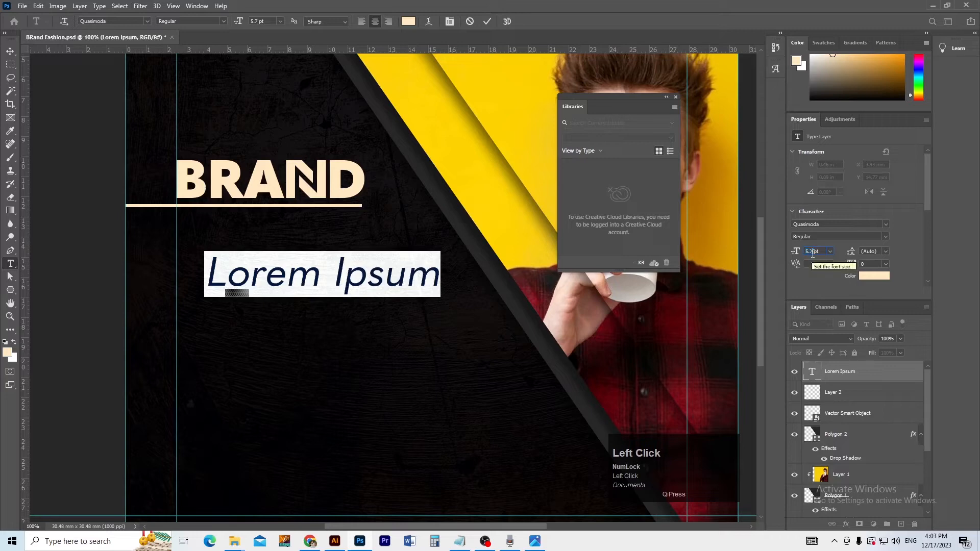
{"action": "left_click_drag", "start_coordinate": [797, 253], "coordinate": [797, 255]}
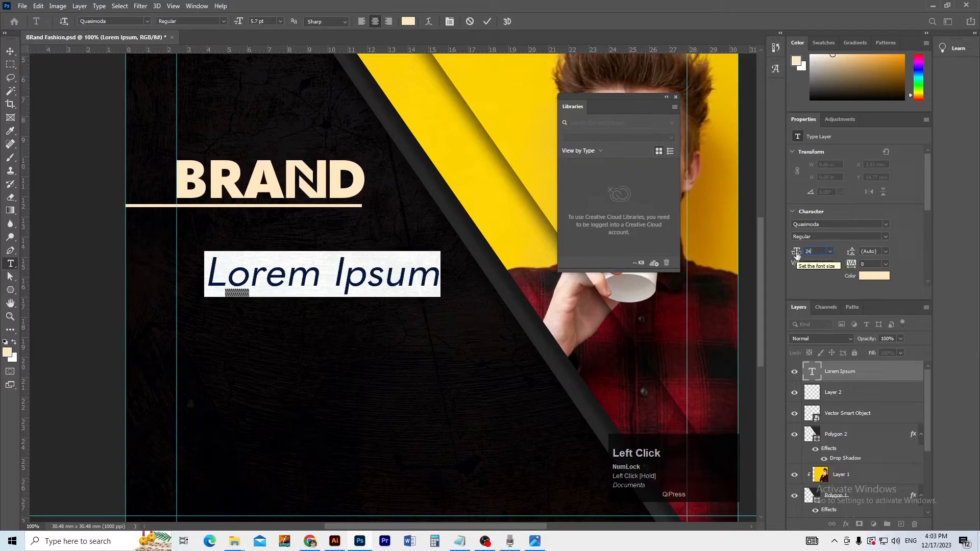
Set the placeholder text's size to 26 pt and replace its text with the copied words FASHION FLYER.
{"action": "type", "text": "24"}
{"action": "key", "text": "BackSpace"}
{"action": "type", "text": "6"}
{"action": "key", "text": "Return"}
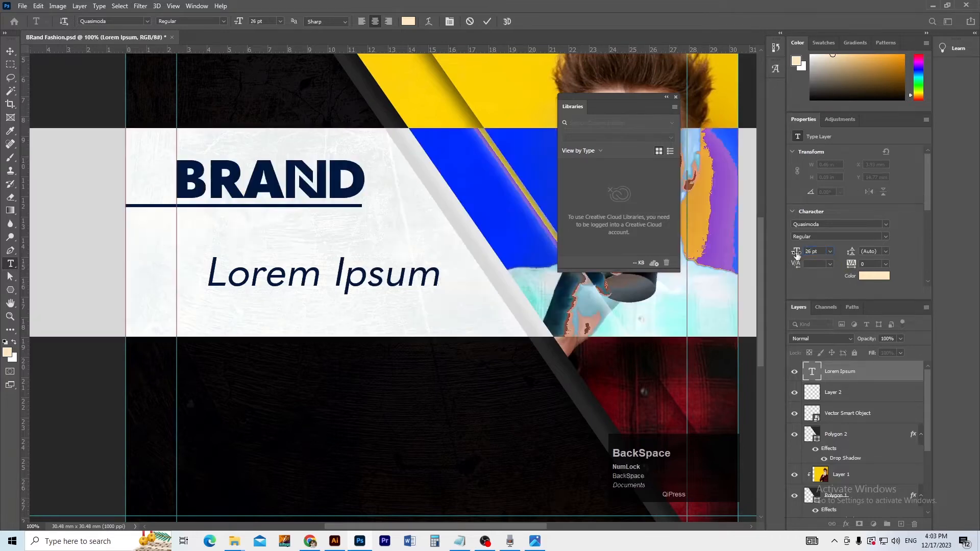
{"action": "key", "text": "ctrl+v"}
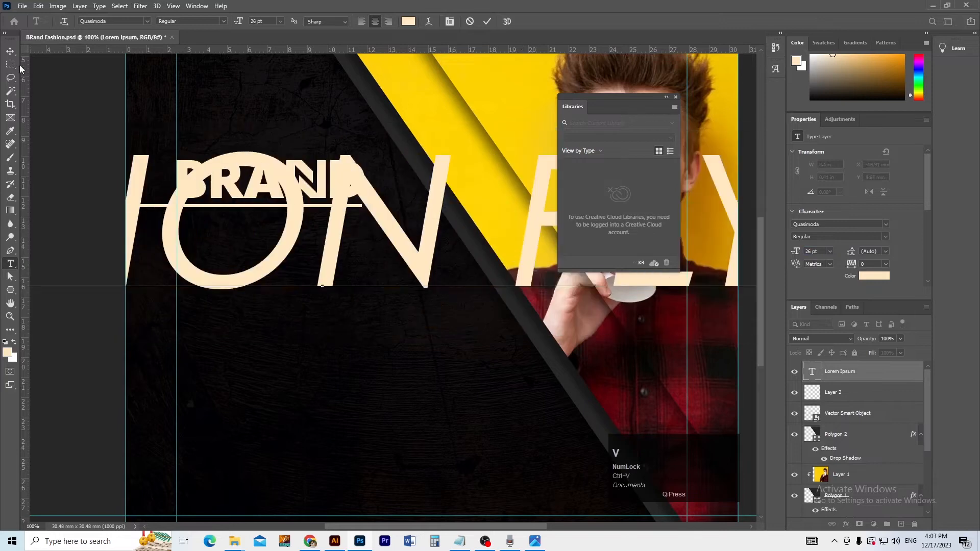
{"action": "left_click", "coordinate": [11, 51]}
Move the FASHION FLYER text below the BRAND heading and scale it down to about 20.5 mm wide.
{"action": "left_click_drag", "start_coordinate": [276, 253], "coordinate": [295, 278]}
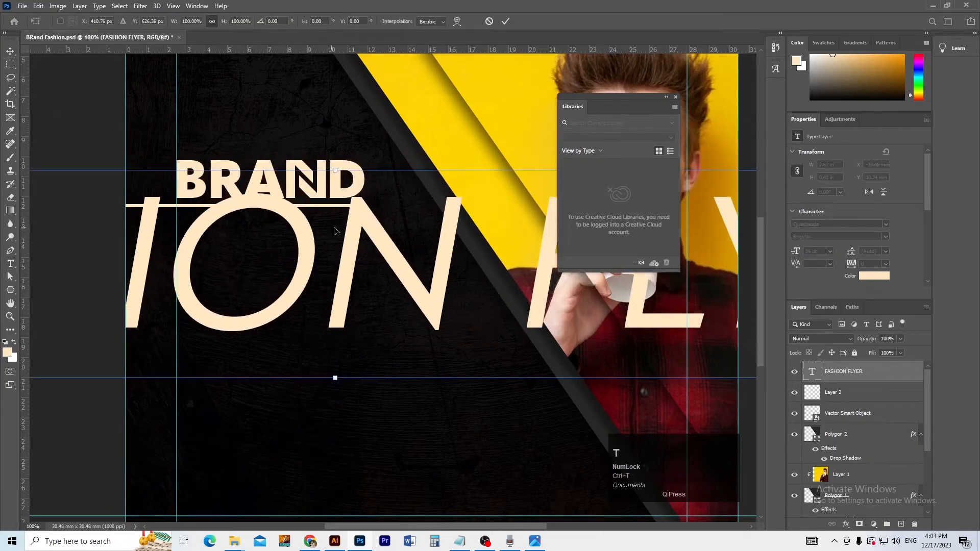
{"action": "left_click", "coordinate": [334, 379], "text": "ctrl+alt"}
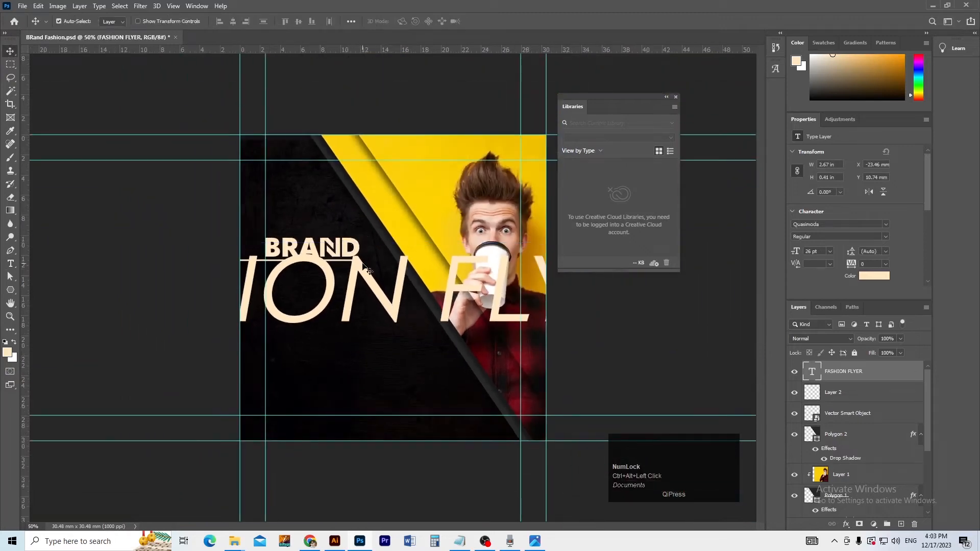
{"action": "left_click_drag", "start_coordinate": [367, 269], "coordinate": [380, 300]}
{"action": "key", "text": "ctrl+t"}
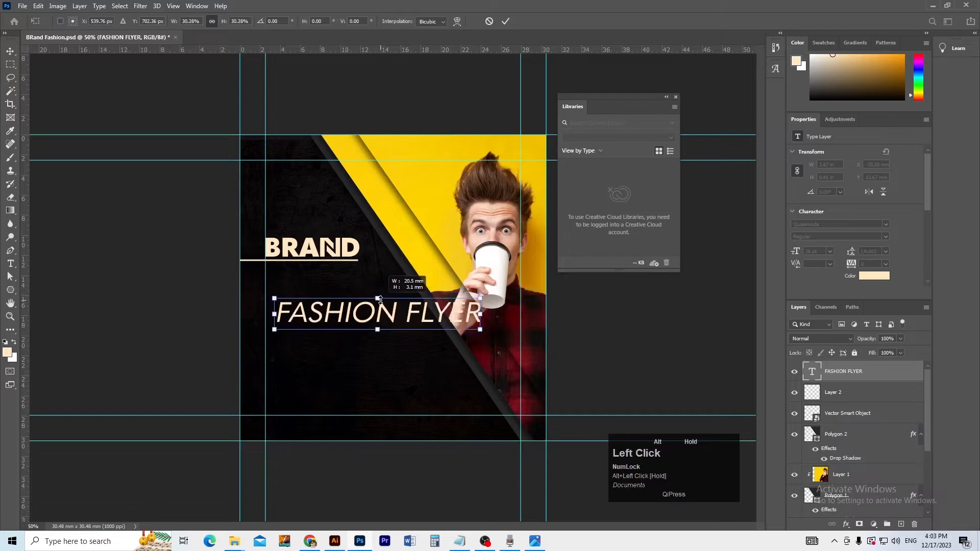
{"action": "key", "text": "Return"}
Scale the FASHION FLYER text down to about 0.41 in wide and place it under the line, left-aligned with BRAND.
{"action": "left_click", "coordinate": [377, 299], "text": "ctrl"}
{"action": "left_click", "coordinate": [377, 298], "text": "ctrl"}
{"action": "left_click", "coordinate": [376, 298], "text": "ctrl"}
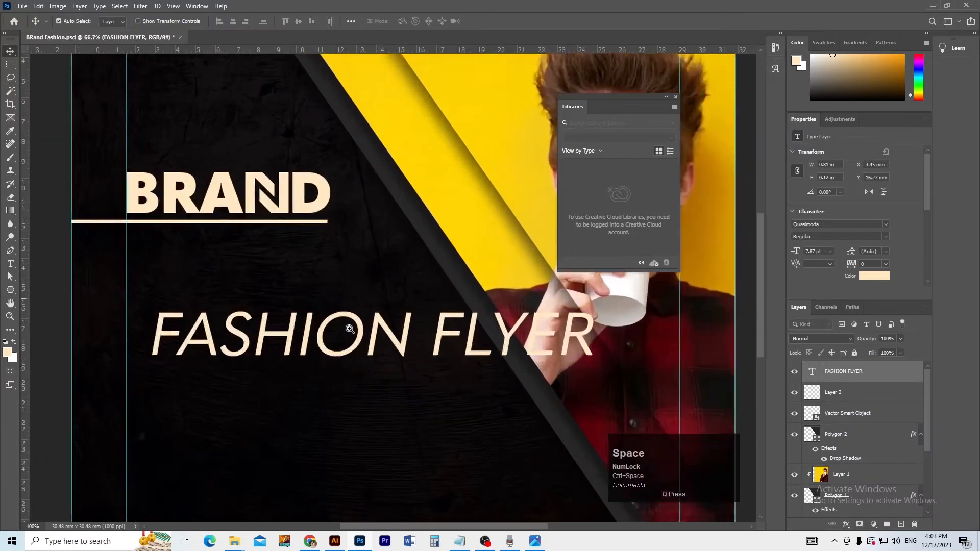
{"action": "left_click_drag", "start_coordinate": [337, 342], "coordinate": [409, 351]}
{"action": "left_click", "coordinate": [358, 359], "text": "ctrl+alt"}
{"action": "left_click_drag", "start_coordinate": [344, 367], "coordinate": [323, 314]}
{"action": "key", "text": "ctrl+t"}
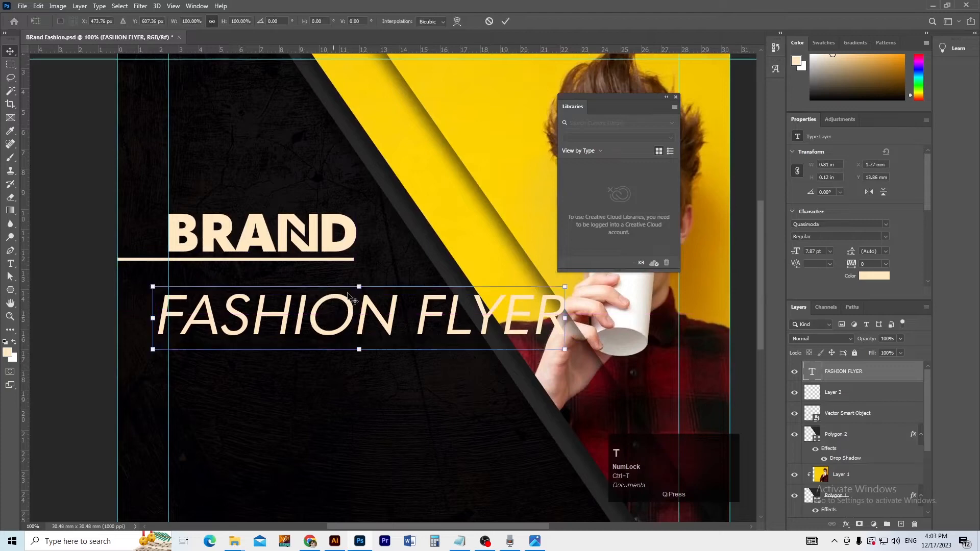
{"action": "left_click_drag", "start_coordinate": [359, 286], "coordinate": [279, 286]}
{"action": "key", "text": "Return"}
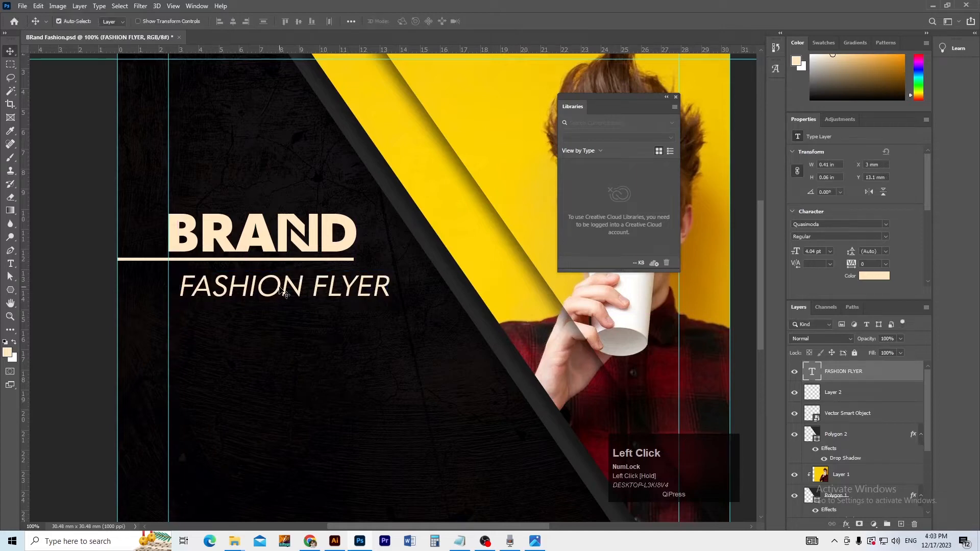
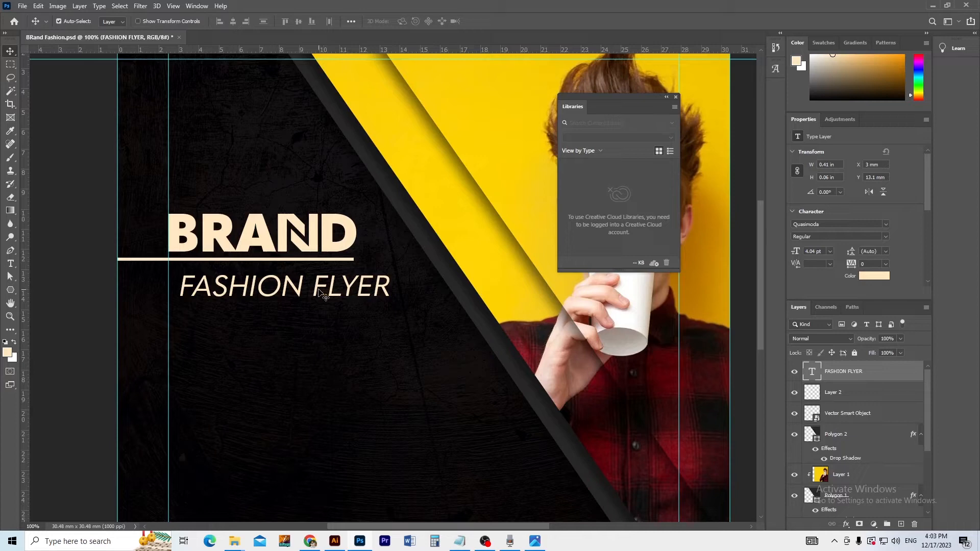
{"action": "left_click_drag", "start_coordinate": [319, 289], "coordinate": [313, 289]}
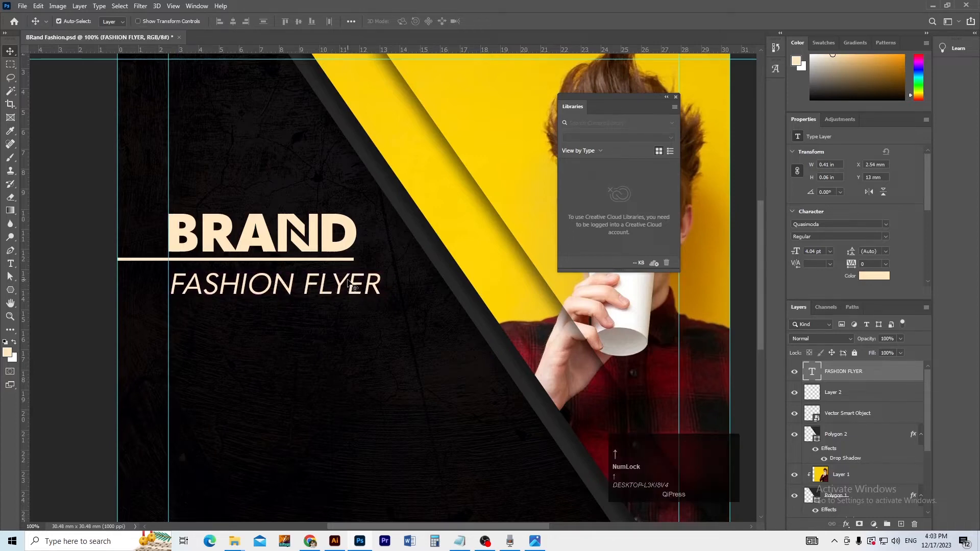
Set the FASHION FLYER font style to ExtraBoldItalic and shift the text slightly right beneath the line.
{"action": "left_click", "coordinate": [885, 237]}
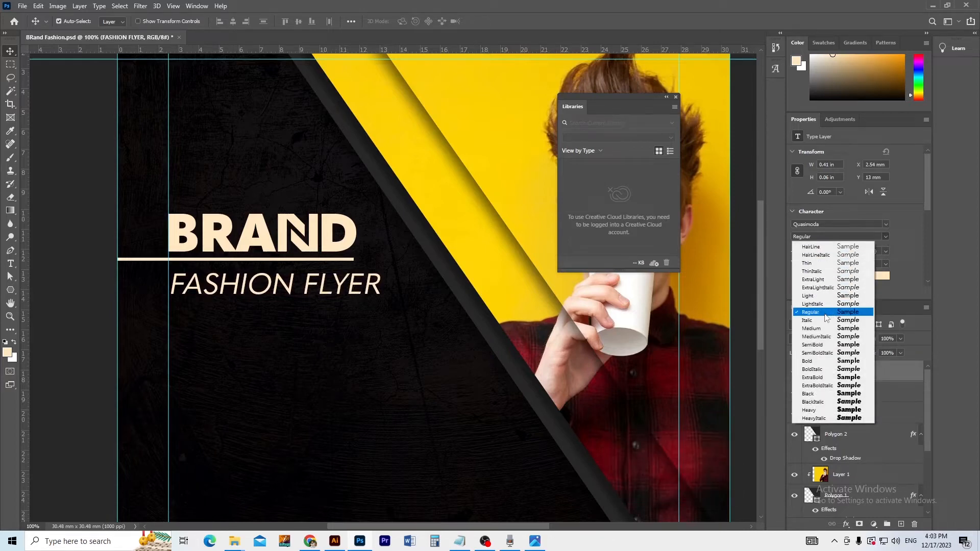
{"action": "left_click", "coordinate": [822, 386]}
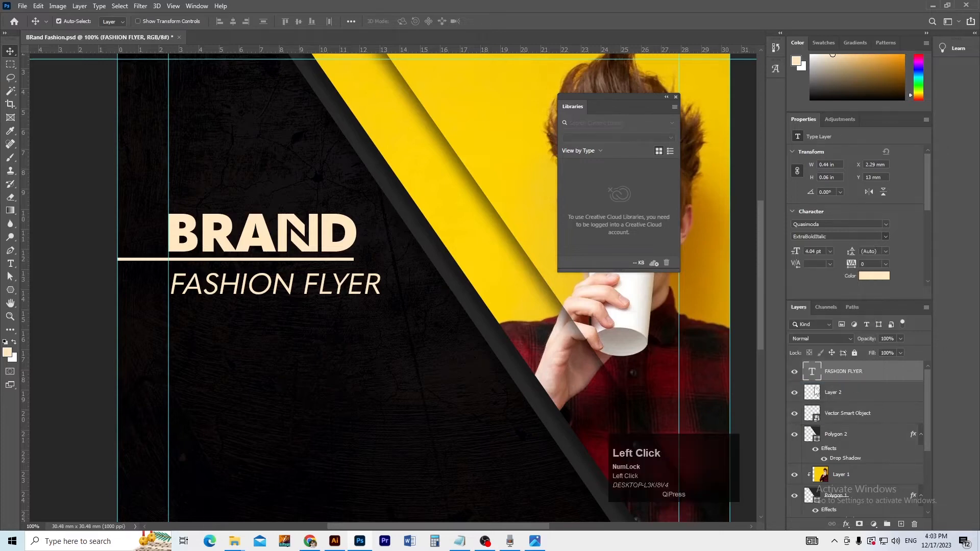
{"action": "left_click_drag", "start_coordinate": [293, 292], "coordinate": [300, 289]}
{"action": "key", "text": "Down"}
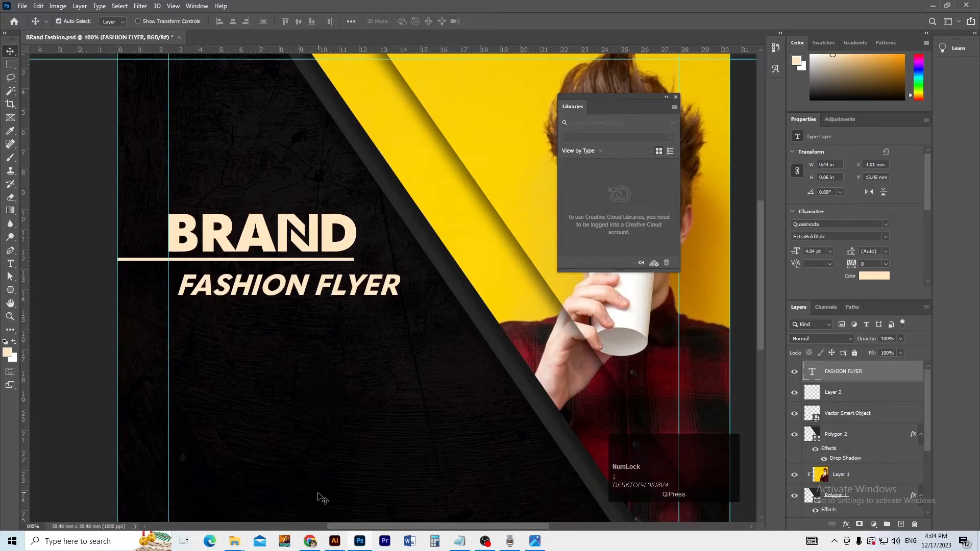
Copy the text colour code f4aa32 from the Brand Text notes in Notepad and apply it to the FASHION FLYER text in Photoshop.
{"action": "left_click", "coordinate": [462, 541]}
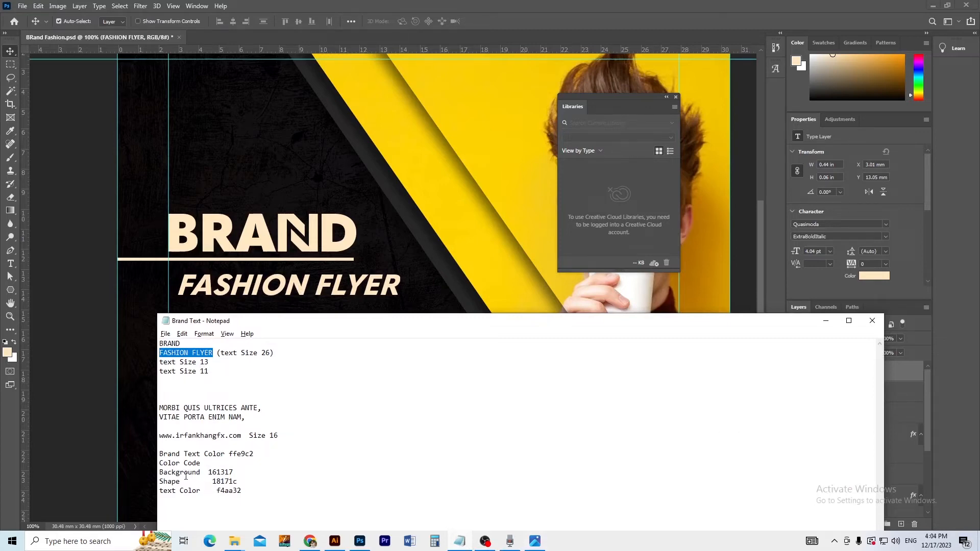
{"action": "left_click_drag", "start_coordinate": [216, 494], "coordinate": [245, 492]}
{"action": "key", "text": "ctrl+c"}
{"action": "key", "text": "alt+Tab"}
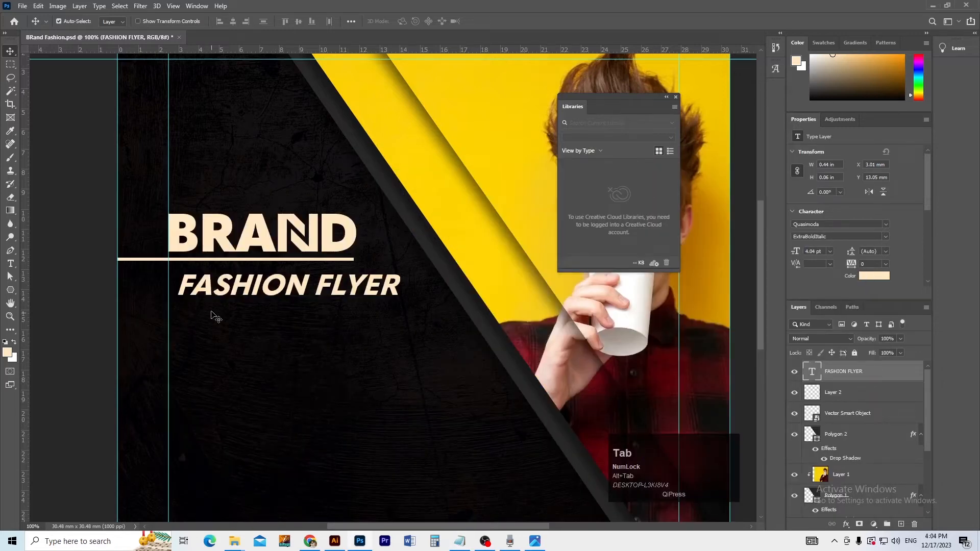
{"action": "left_click", "coordinate": [210, 289]}
{"action": "left_click", "coordinate": [877, 276]}
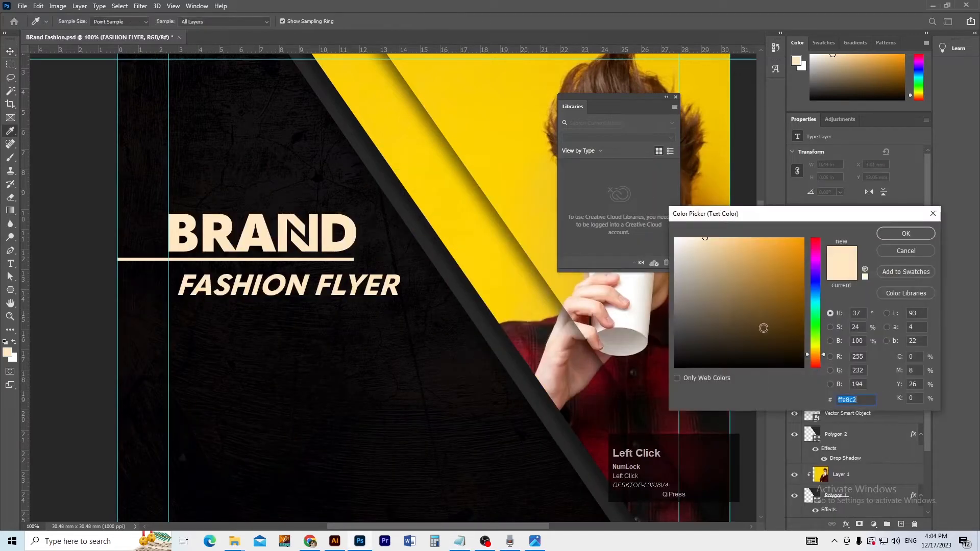
{"action": "key", "text": "ctrl+v"}
{"action": "key", "text": "Return"}
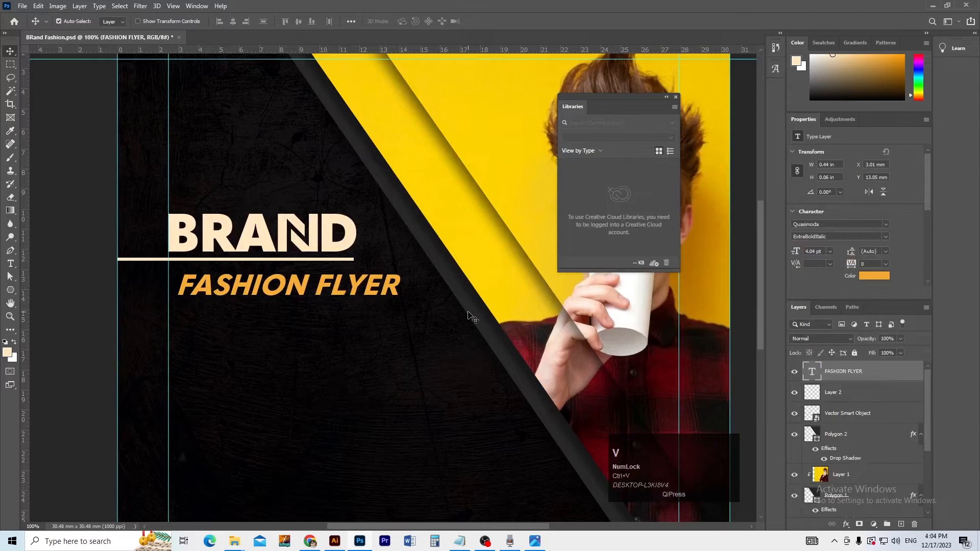
Add a new placeholder text line below FASHION FLYER and set its font size to 6 pt.
{"action": "left_click_drag", "start_coordinate": [282, 289], "coordinate": [281, 289]}
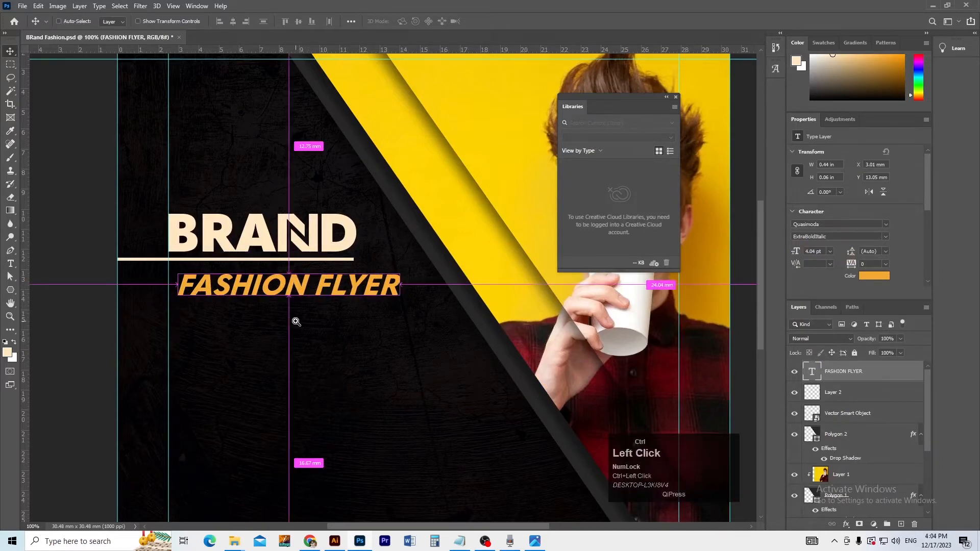
{"action": "left_click", "coordinate": [295, 321], "text": "ctrl"}
{"action": "left_click_drag", "start_coordinate": [288, 324], "coordinate": [309, 316]}
{"action": "left_click_drag", "start_coordinate": [259, 254], "coordinate": [262, 317]}
{"action": "key", "text": "Delete"}
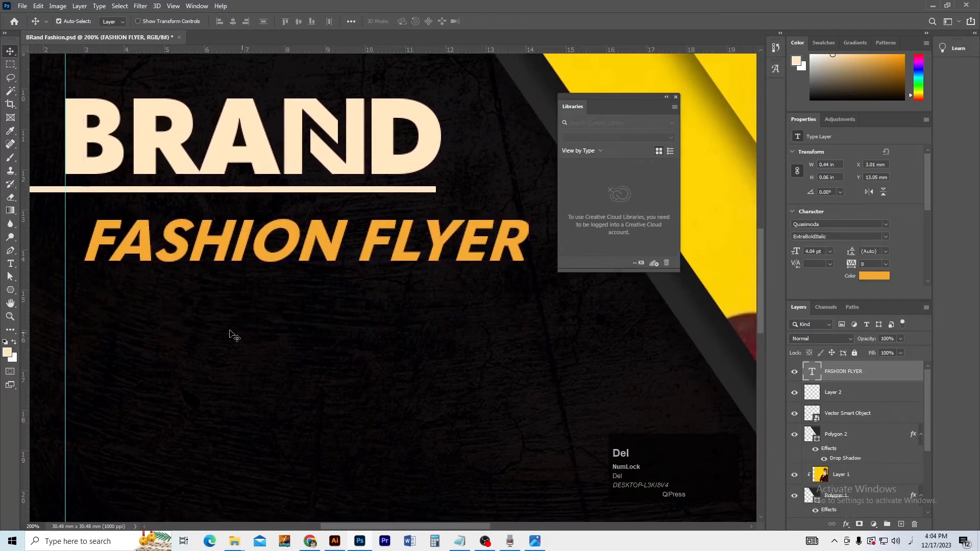
{"action": "key", "text": "t"}
{"action": "left_click", "coordinate": [219, 319]}
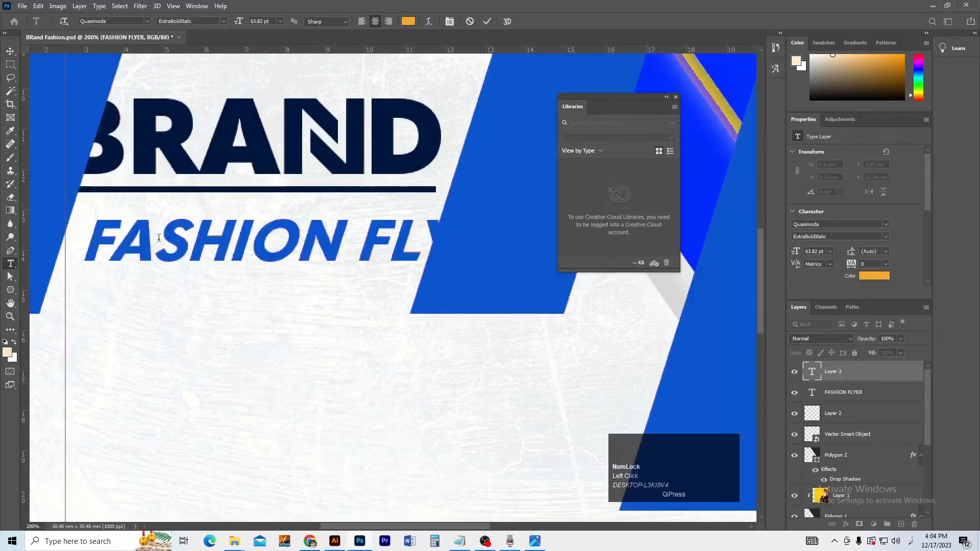
{"action": "left_click", "coordinate": [806, 252]}
{"action": "type", "text": "6"}
{"action": "key", "text": "Return"}
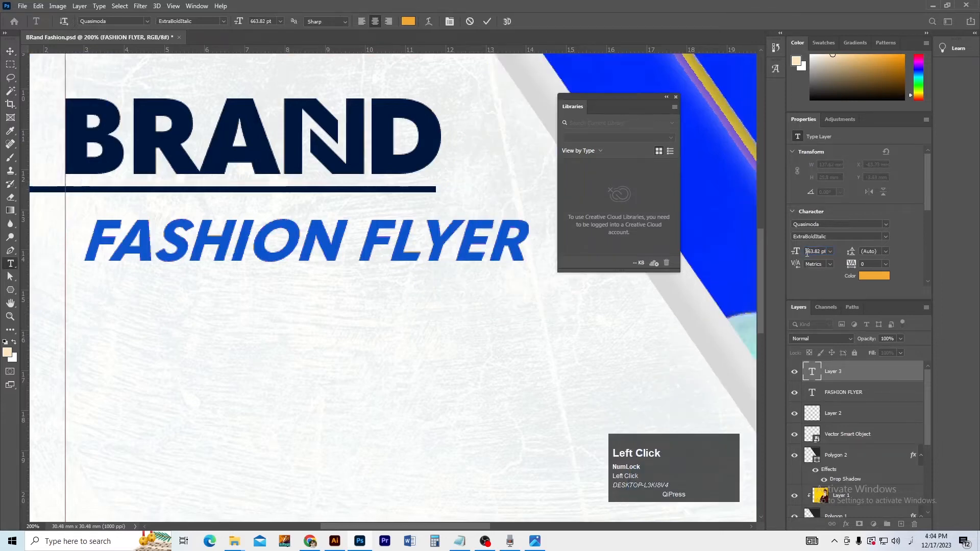
{"action": "key", "text": "Return"}
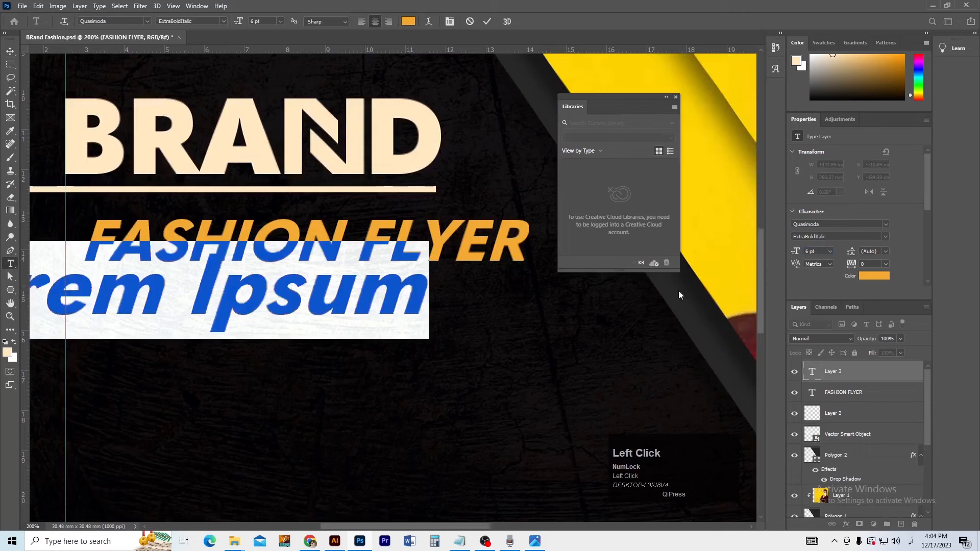
Reduce the placeholder text to 4 pt and move it about 2.5 mm right, under FASHION FLYER.
{"action": "left_click", "coordinate": [809, 253]}
{"action": "key", "text": "Return"}
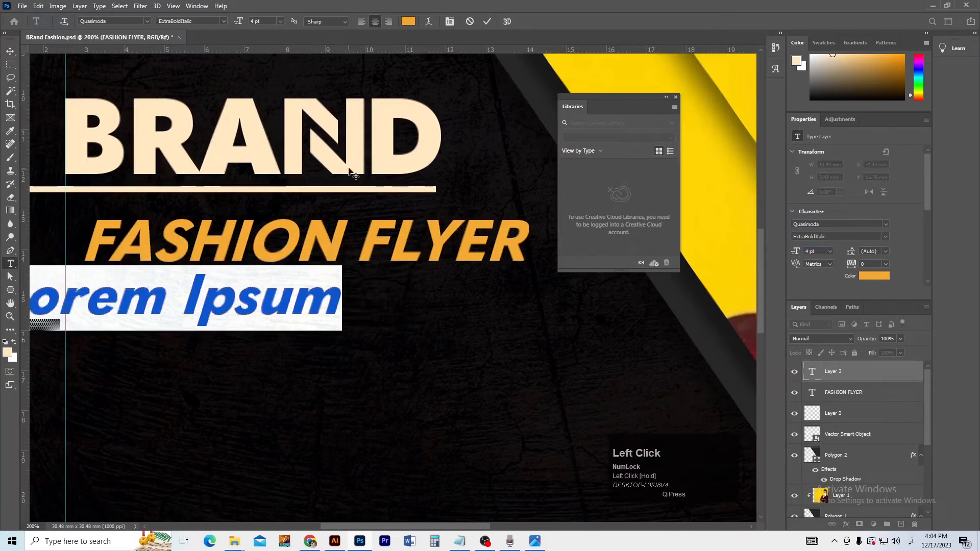
{"action": "left_click", "coordinate": [10, 52]}
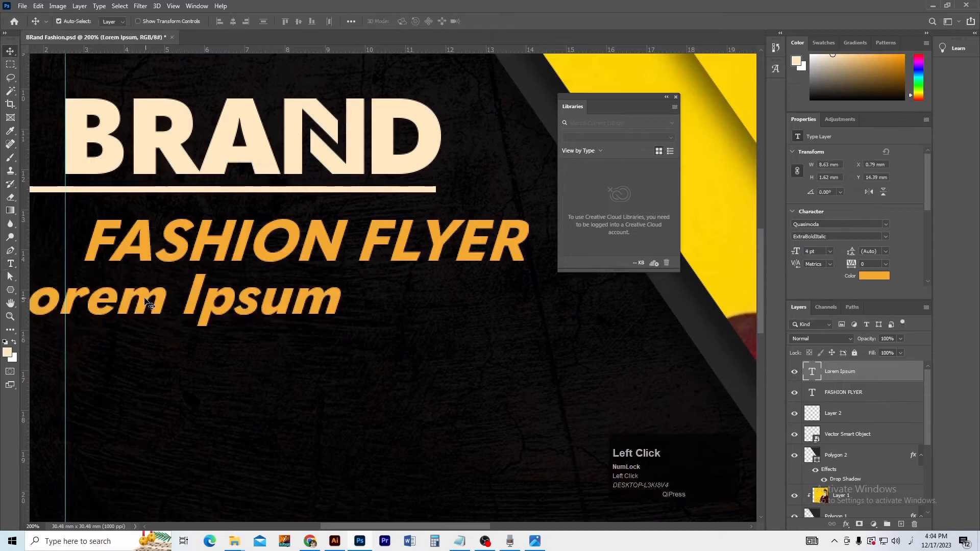
{"action": "left_click_drag", "start_coordinate": [146, 301], "coordinate": [245, 300]}
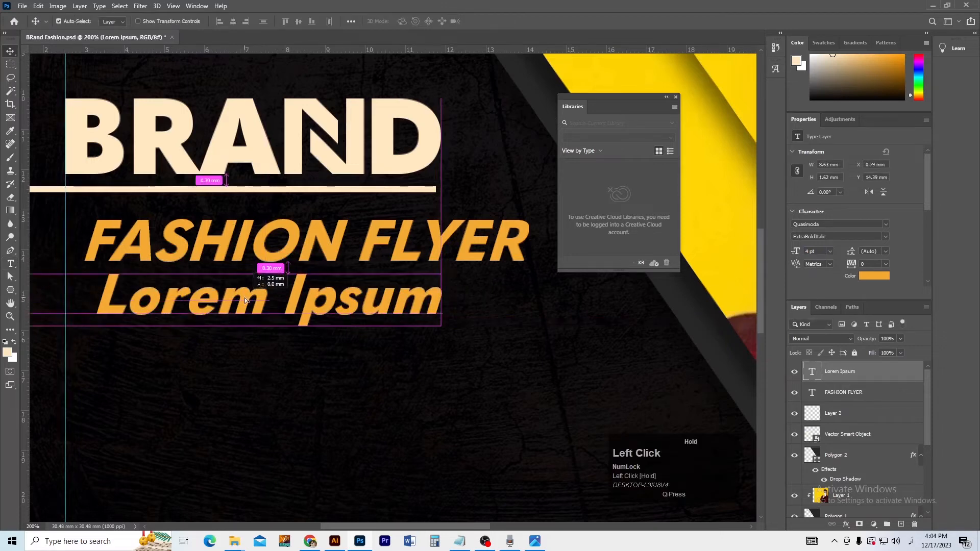
Recolour the Lorem Ipsum text white and set its font style to Bold.
{"action": "key", "text": "t"}
{"action": "triple_click", "coordinate": [245, 300]}
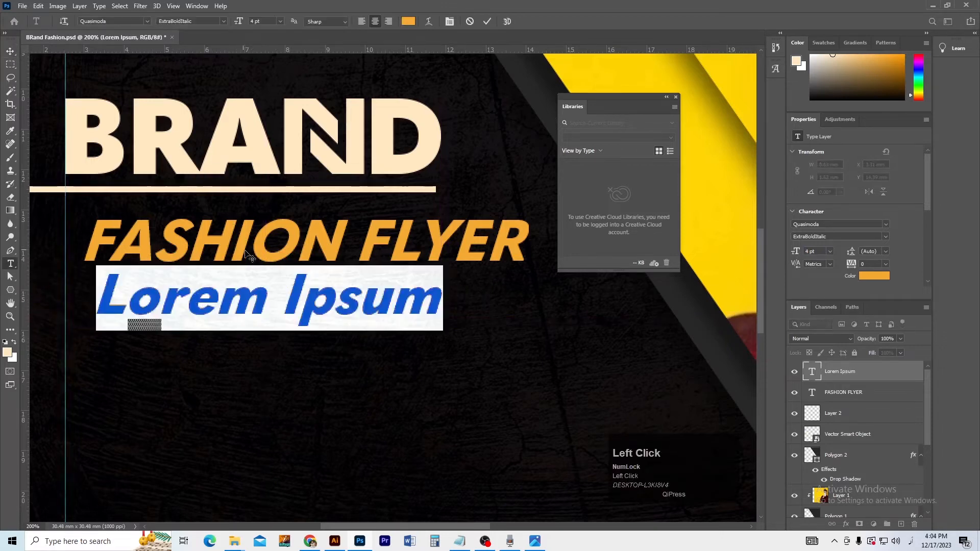
{"action": "left_click", "coordinate": [866, 275]}
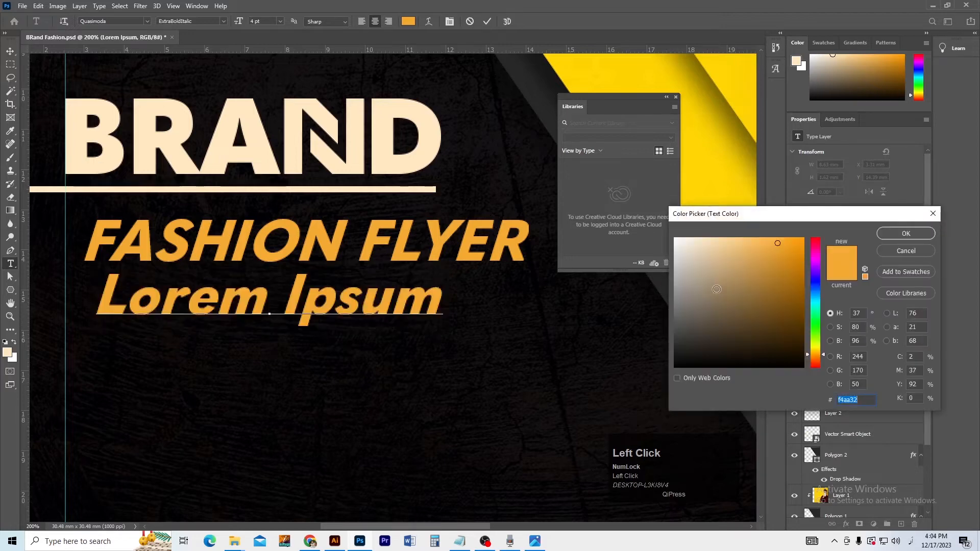
{"action": "left_click_drag", "start_coordinate": [709, 290], "coordinate": [675, 238]}
{"action": "left_click", "coordinate": [894, 235]}
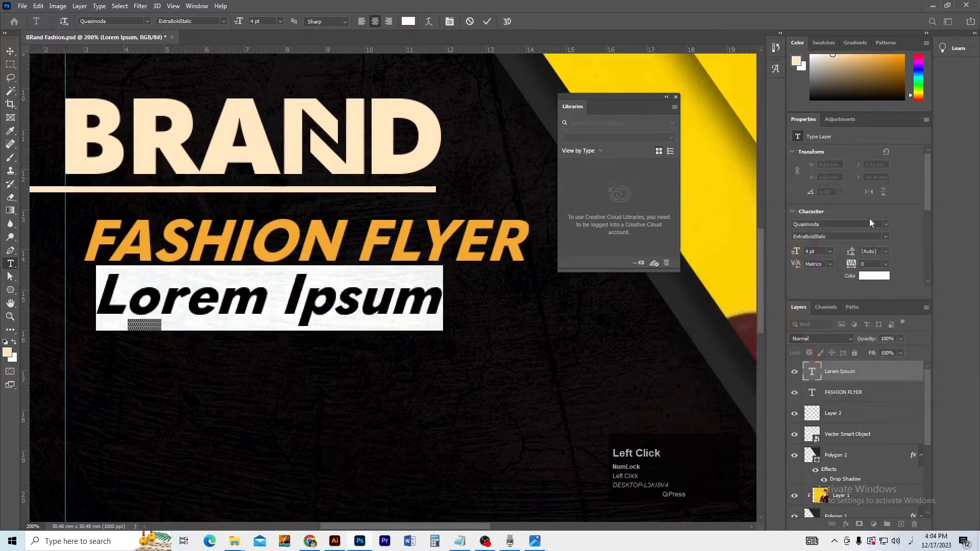
{"action": "left_click", "coordinate": [883, 235]}
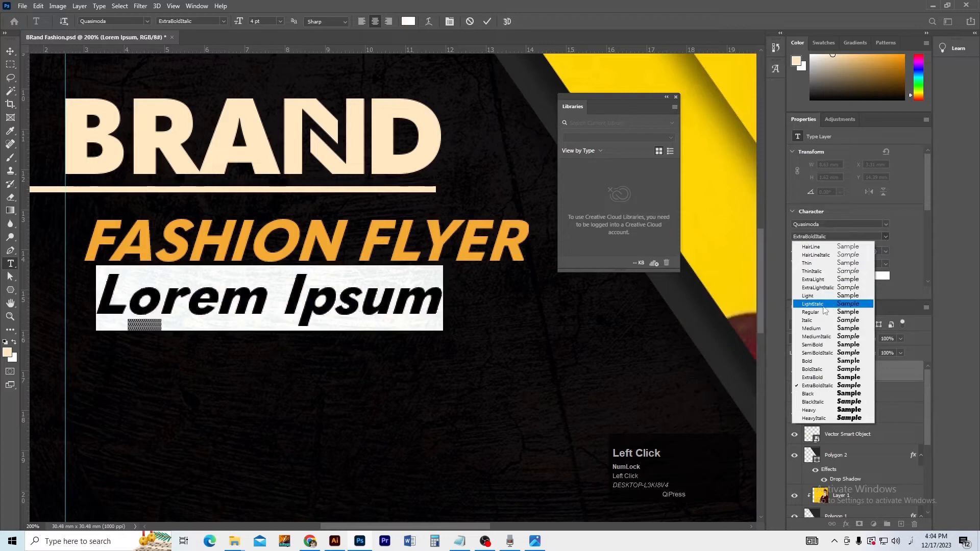
{"action": "left_click", "coordinate": [823, 363]}
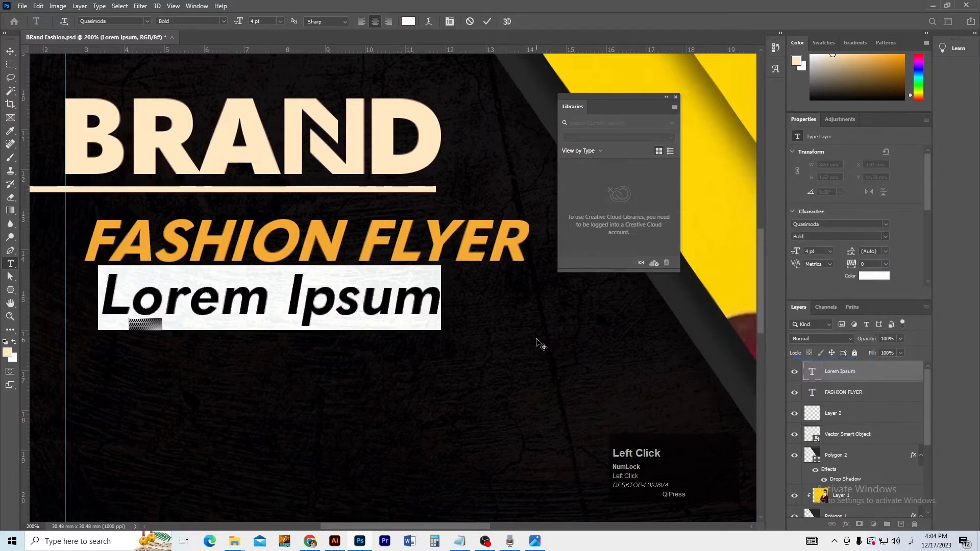
{"action": "left_click", "coordinate": [344, 318]}
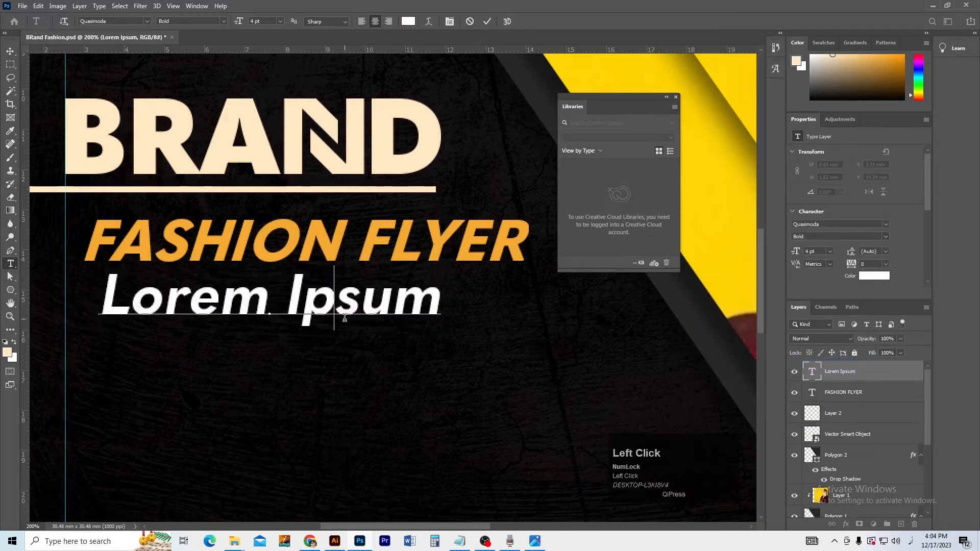
{"action": "left_click", "coordinate": [11, 51]}
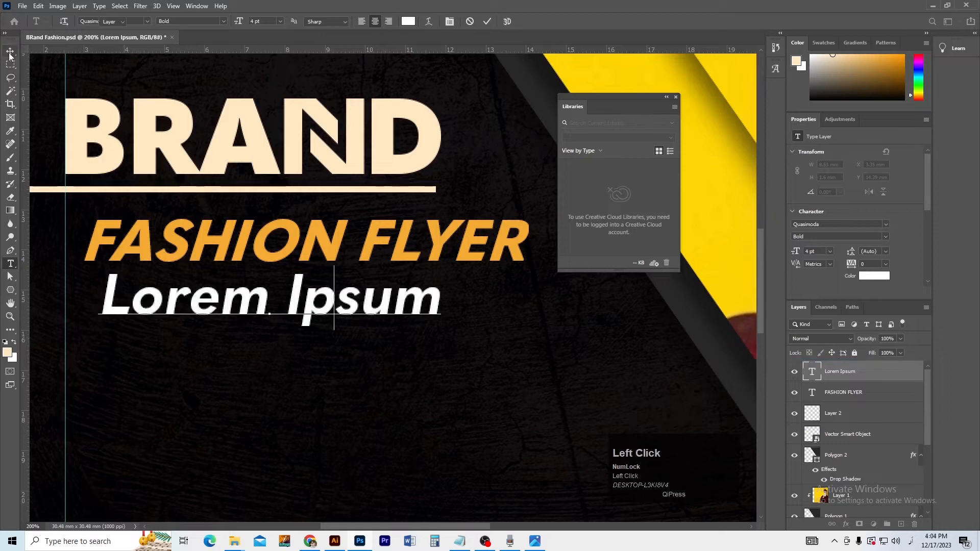
Append a comma and a second copy of Lorem Ipsum to the placeholder text line.
{"action": "key", "text": "t"}
{"action": "left_click", "coordinate": [240, 304]}
{"action": "key", "text": "ctrl+a"}
{"action": "key", "text": "ctrl+c"}
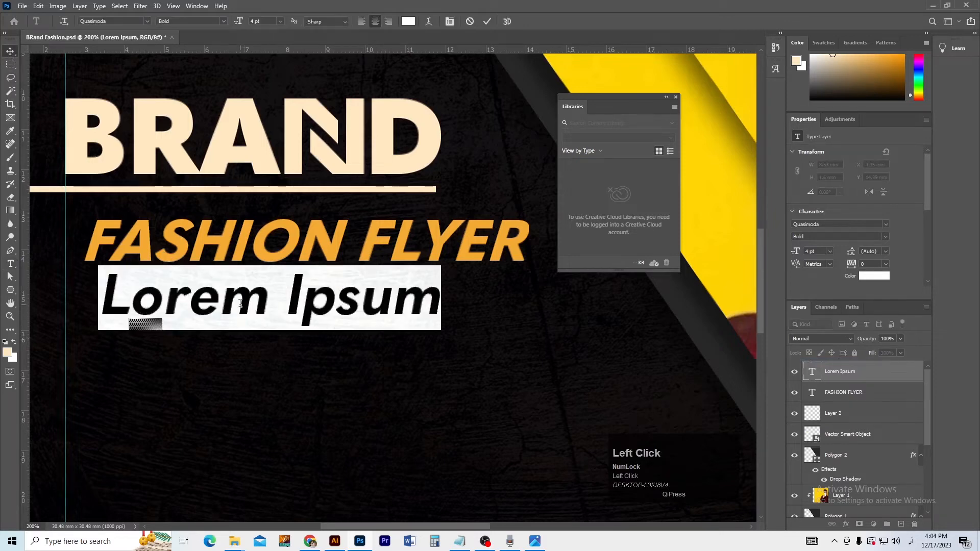
{"action": "key", "text": "Right"}
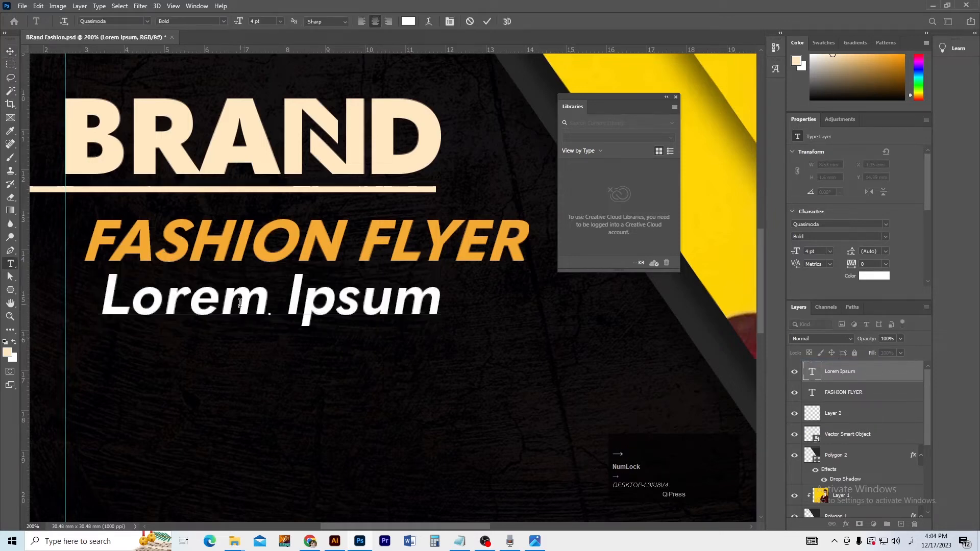
{"action": "type", "text": ","}
{"action": "key", "text": "ctrl+v"}
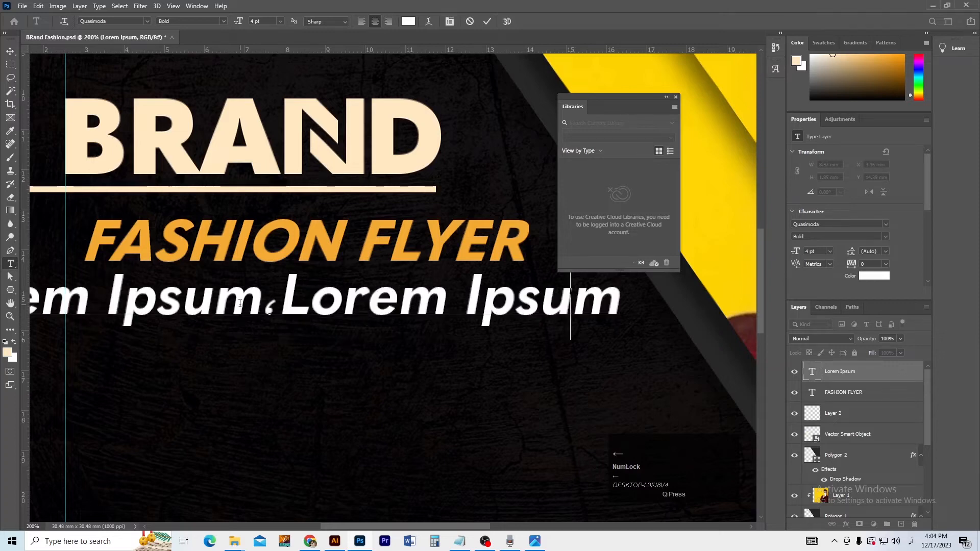
Remove the second Lorem Ipsum after the comma and paste it back in the same place.
{"action": "key", "text": "Delete"}
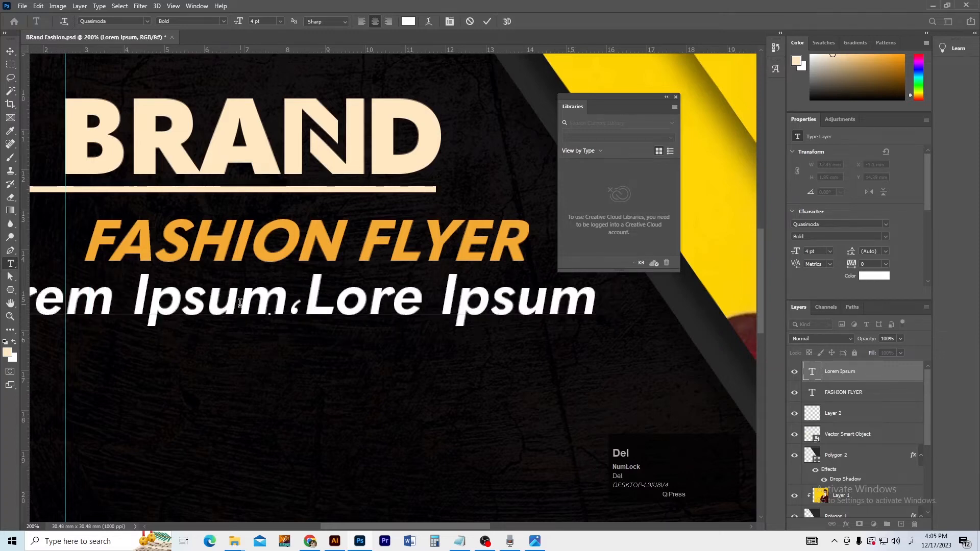
{"action": "key", "text": "BackSpace"}
{"action": "key", "text": "Right"}
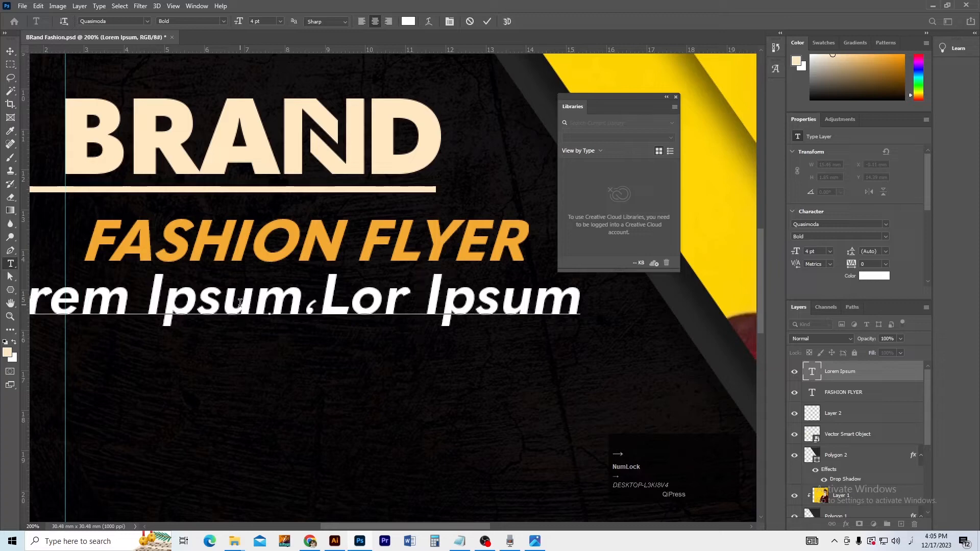
{"action": "key", "text": "Left"}
{"action": "key", "text": "shift+End"}
{"action": "key", "text": "Delete"}
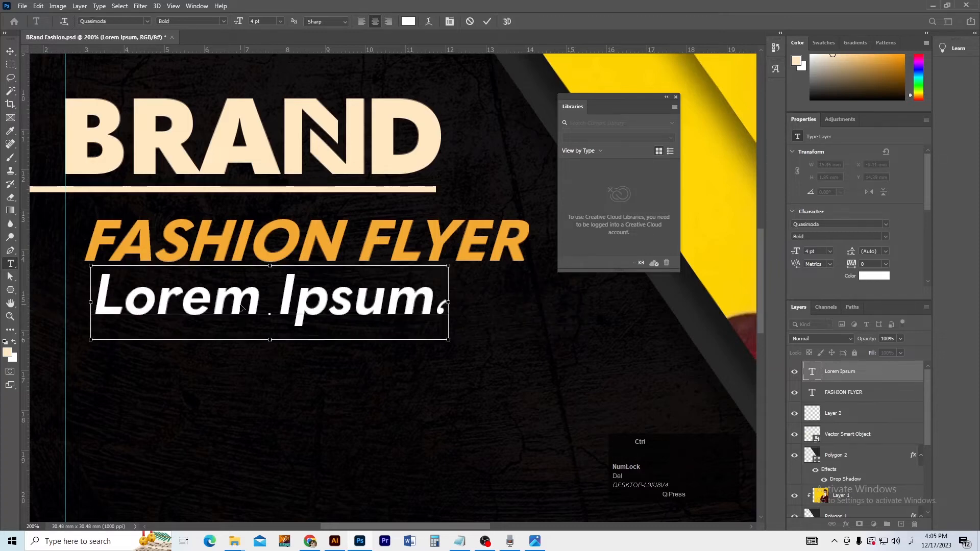
{"action": "key", "text": "ctrl+v"}
Add a second line to the placeholder text containing two copies of Lorem Ipsum.
{"action": "key", "text": "Return"}
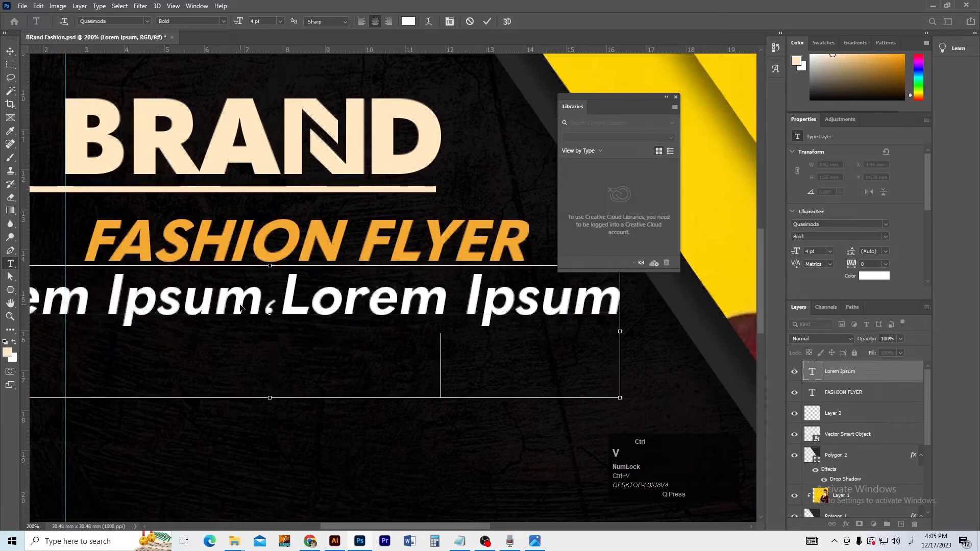
{"action": "key", "text": "ctrl+v"}
{"action": "key", "text": "ctrl+v"}
Set the font size of the whole two-line placeholder text to 2 pt and commit the edit.
{"action": "key", "text": "ctrl+a"}
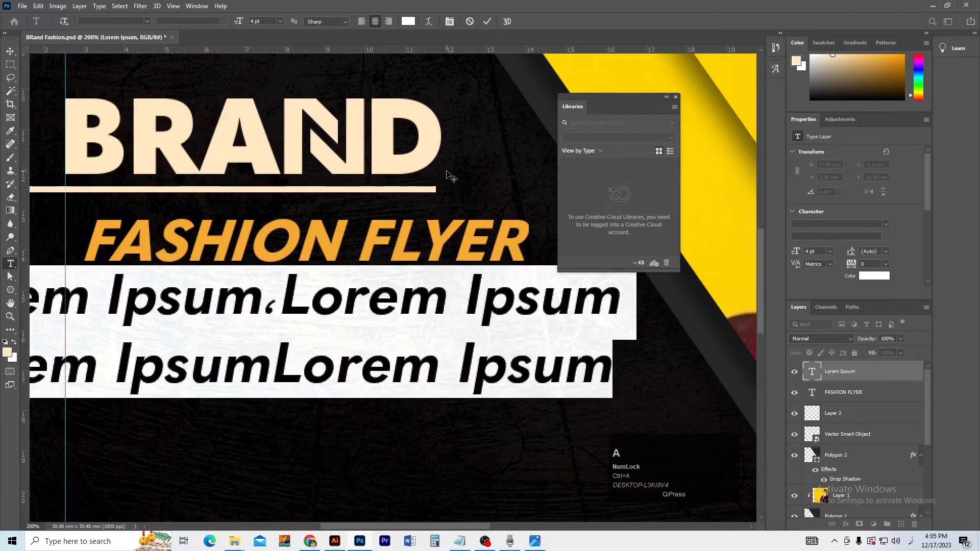
{"action": "left_click", "coordinate": [795, 252]}
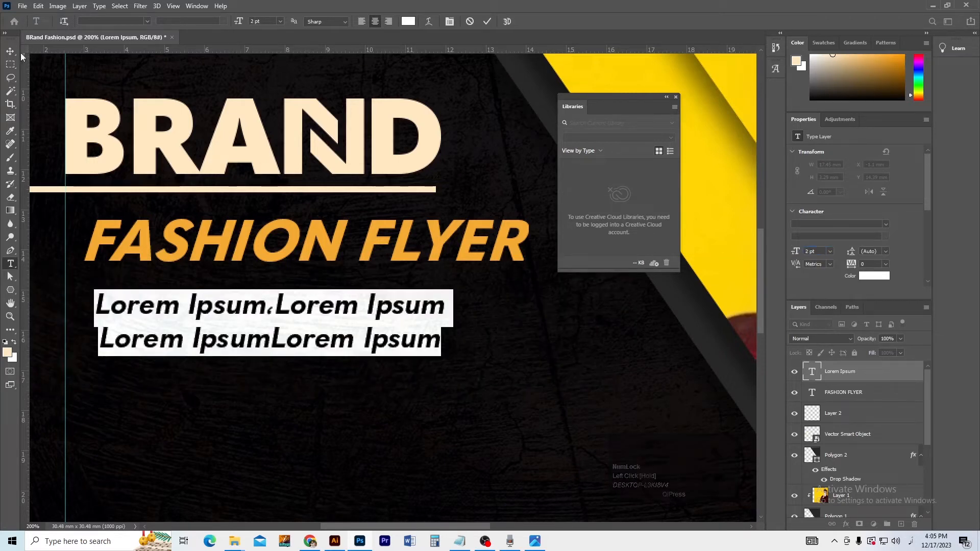
{"action": "left_click", "coordinate": [132, 105]}
{"action": "key", "text": "v"}
Switch the ruler units from millimetres to pixels.
{"action": "left_click", "coordinate": [142, 92]}
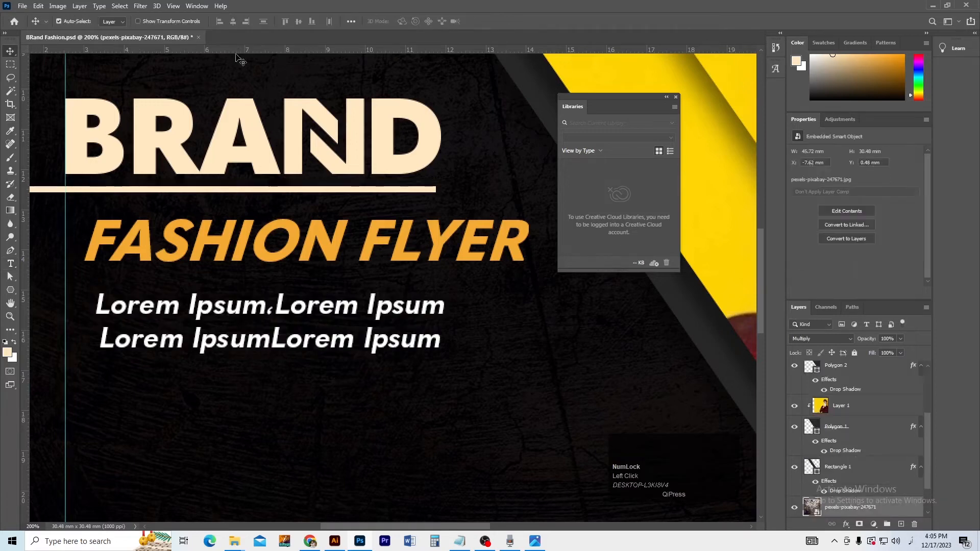
{"action": "right_click", "coordinate": [239, 52]}
{"action": "left_click", "coordinate": [257, 54]}
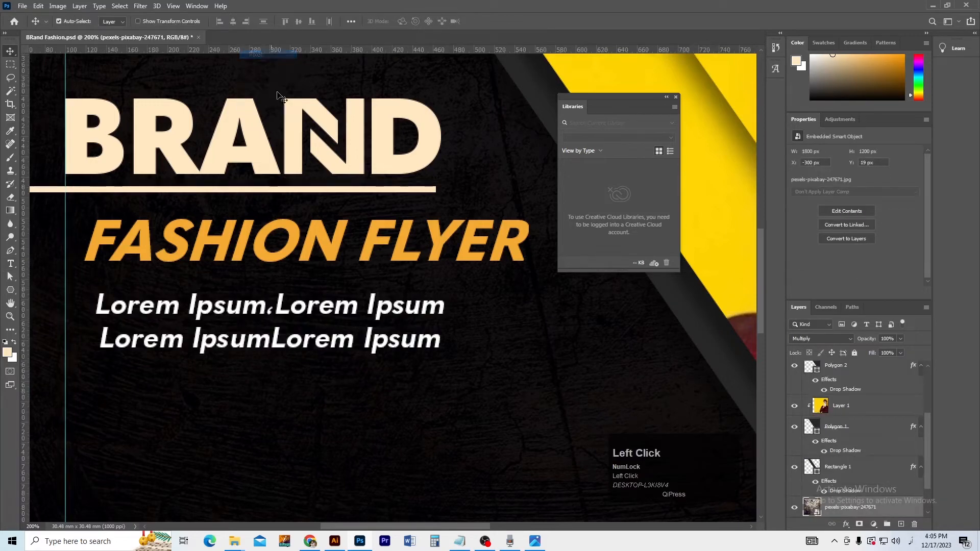
Try a font size of 8 pt on the two-line placeholder text and undo the change.
{"action": "double_click", "coordinate": [279, 302]}
{"action": "key", "text": "ctrl+a"}
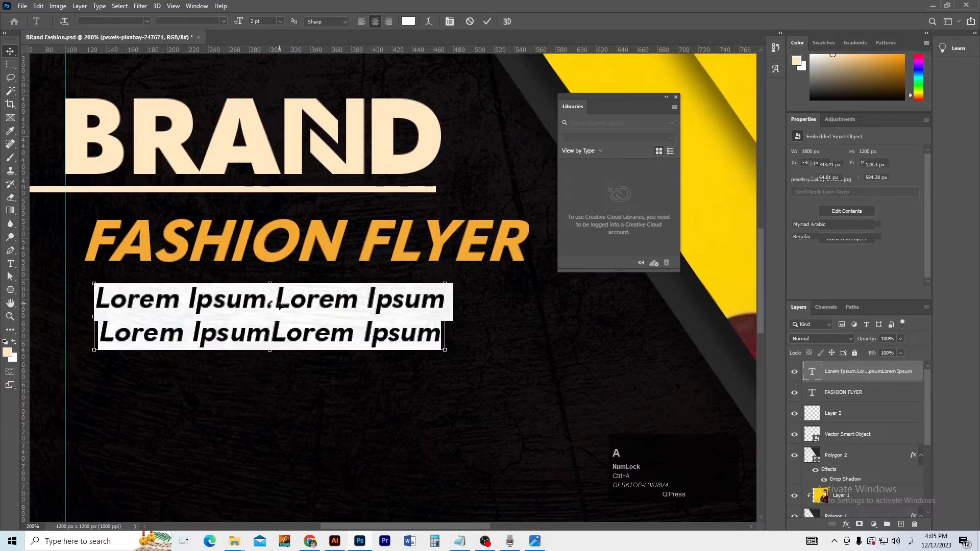
{"action": "left_click", "coordinate": [796, 254]}
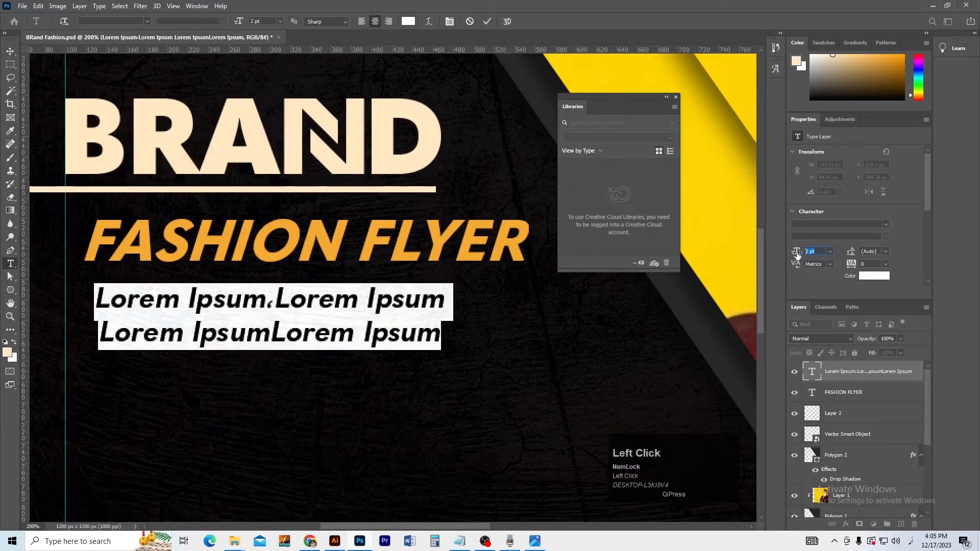
{"action": "type", "text": "8"}
{"action": "key", "text": "Return"}
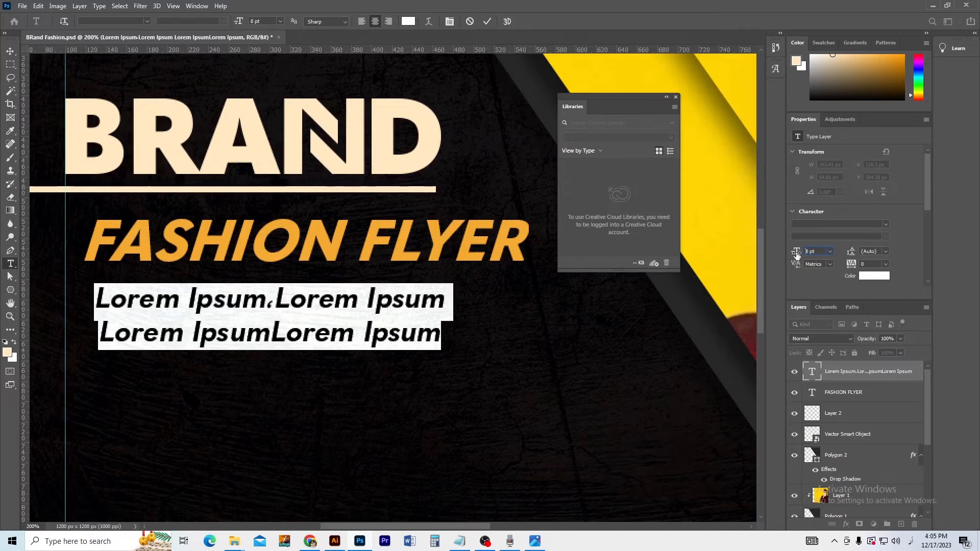
{"action": "key", "text": "ctrl+z"}
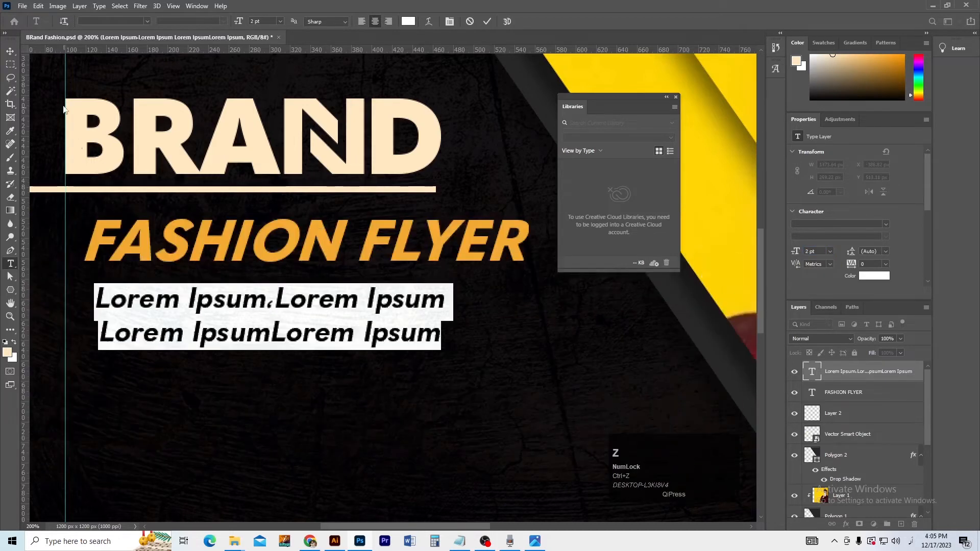
Move the two-line placeholder text about 46 px right and 13 px up, centring it beneath FASHION FLYER.
{"action": "left_click", "coordinate": [10, 51]}
{"action": "left_click", "coordinate": [146, 248]}
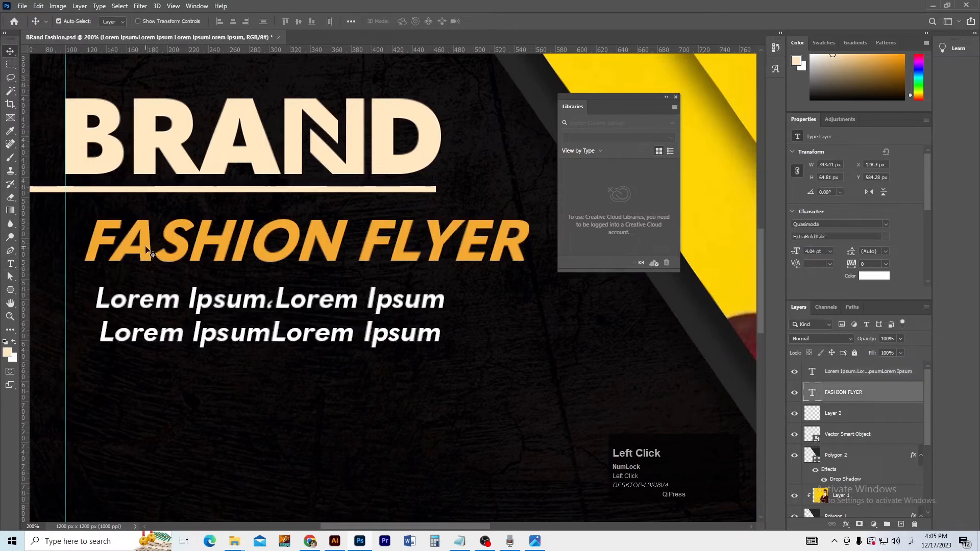
{"action": "left_click_drag", "start_coordinate": [236, 312], "coordinate": [262, 298]}
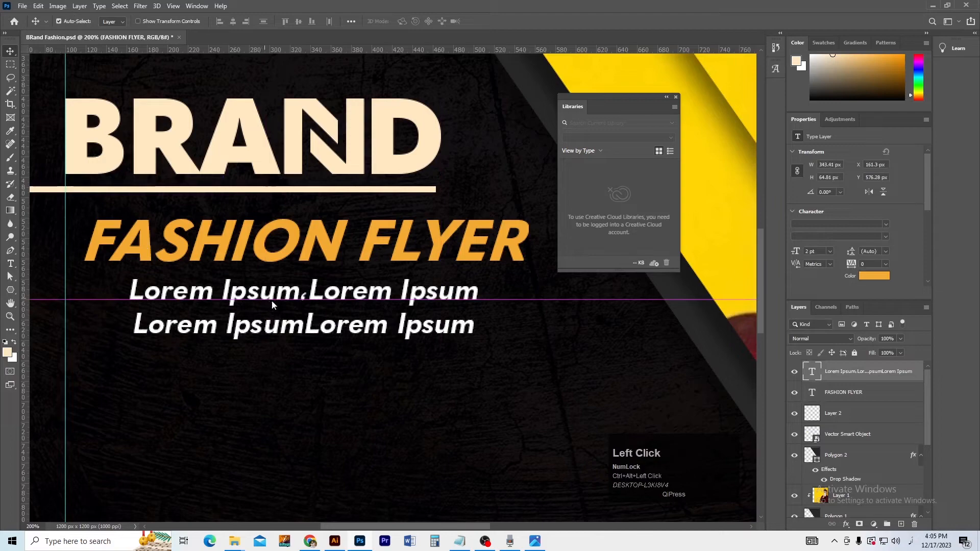
{"action": "left_click", "coordinate": [326, 312], "text": "ctrl+alt"}
{"action": "left_click_drag", "start_coordinate": [325, 303], "coordinate": [338, 297]}
{"action": "left_click", "coordinate": [350, 377], "text": "ctrl"}
{"action": "mouse_move", "coordinate": [342, 385]}
{"action": "left_mouse_down"}
{"action": "mouse_move", "coordinate": [357, 359]}
{"action": "mouse_move", "coordinate": [345, 375]}
{"action": "left_mouse_up"}
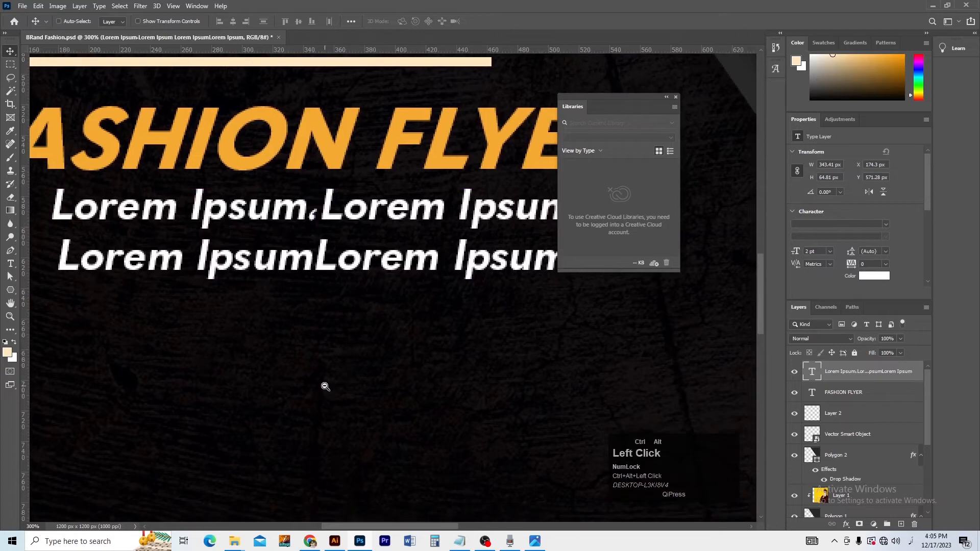
Duplicate the placeholder text about 85 px lower and insert another Lorem Ipsum into the copy's first line.
{"action": "left_click", "coordinate": [327, 390], "text": "alt"}
{"action": "left_click_drag", "start_coordinate": [190, 263], "coordinate": [188, 354]}
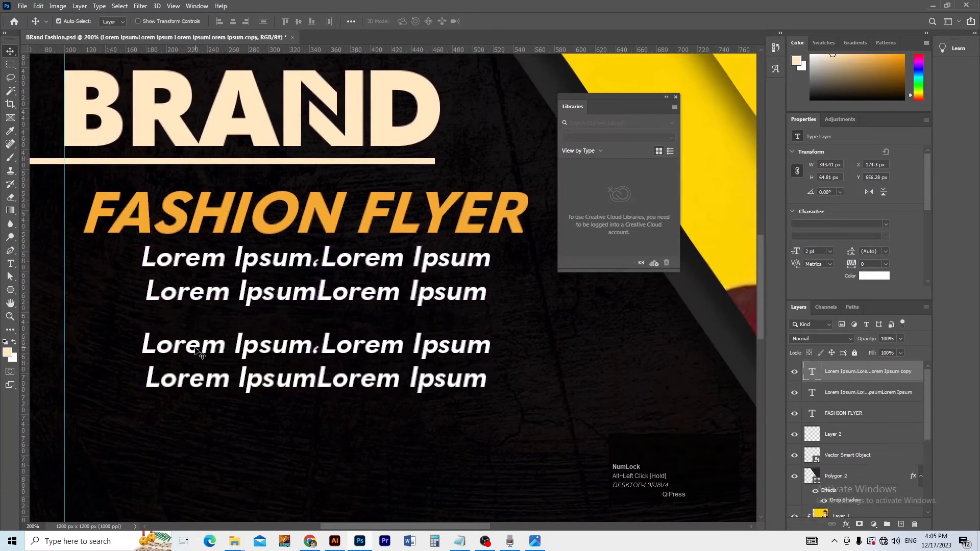
{"action": "key", "text": "t"}
{"action": "left_click", "coordinate": [284, 349]}
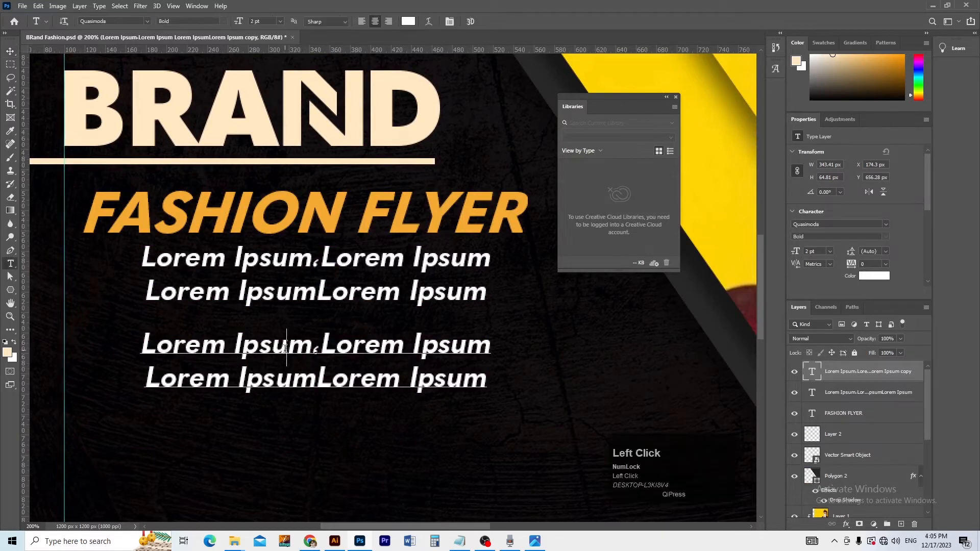
{"action": "triple_click", "coordinate": [284, 349]}
{"action": "key", "text": "ctrl+End"}
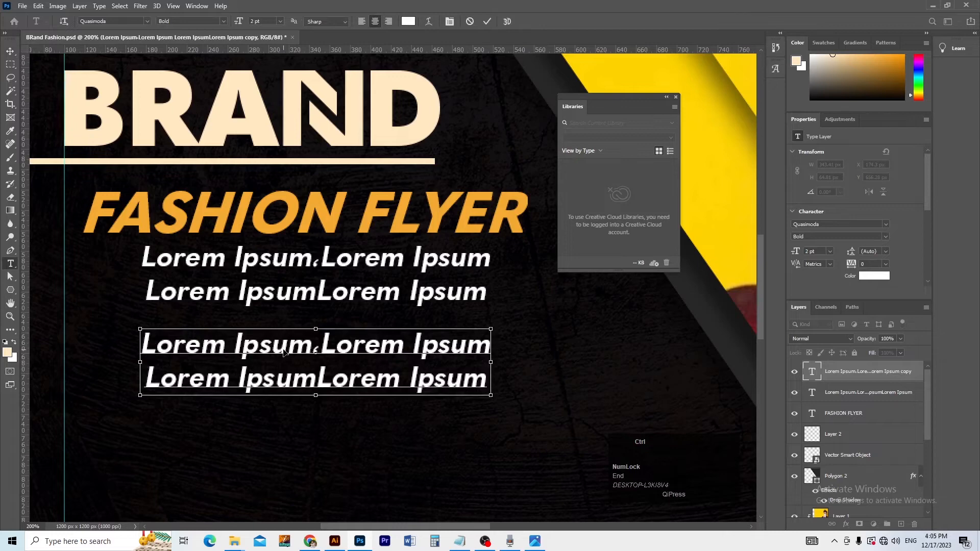
{"action": "type", "text": "Lorem Ipsum"}
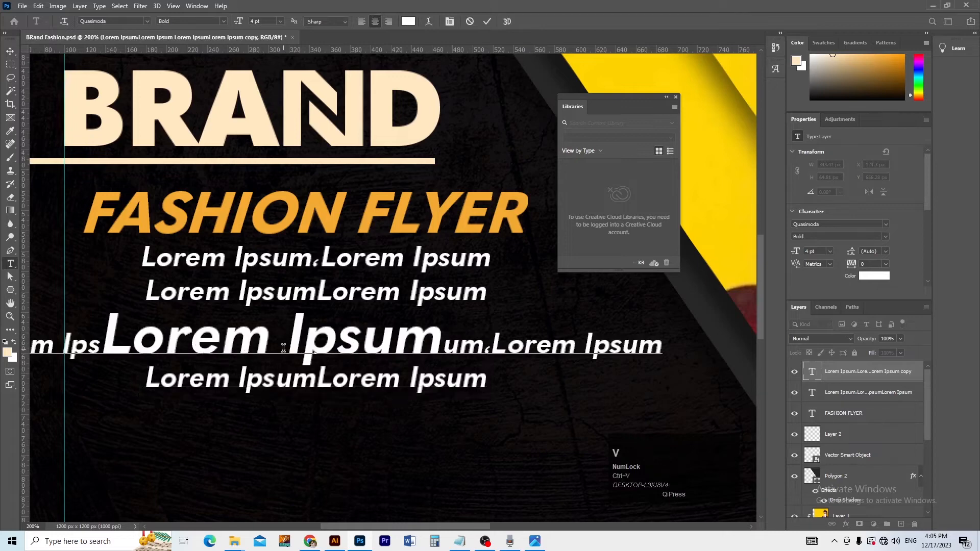
Set the font size of all the text in the lower placeholder copy to 1.5 pt.
{"action": "key", "text": "ctrl+a"}
{"action": "key", "text": "ctrl+z"}
{"action": "key", "text": "Left"}
{"action": "key", "text": "Left"}
{"action": "key", "text": "ctrl+a"}
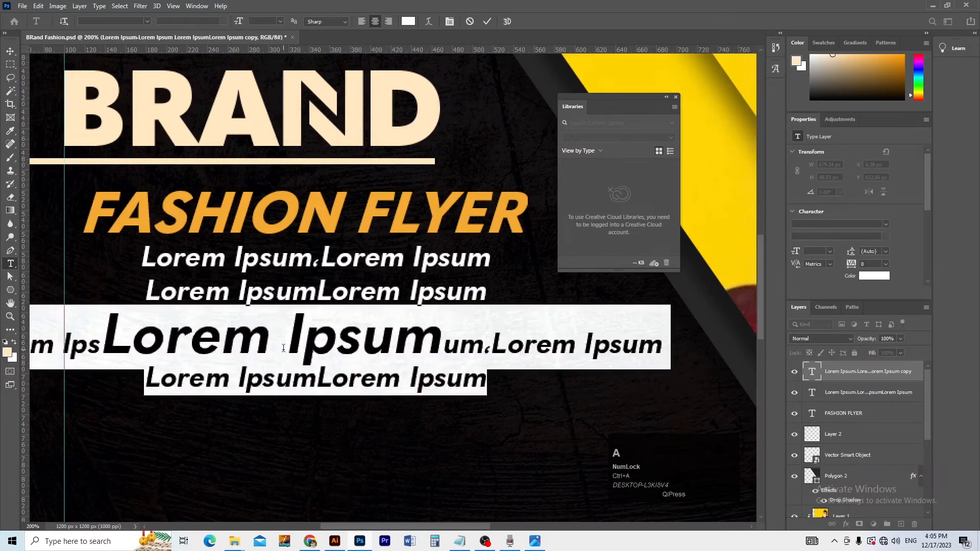
{"action": "left_click", "coordinate": [815, 251]}
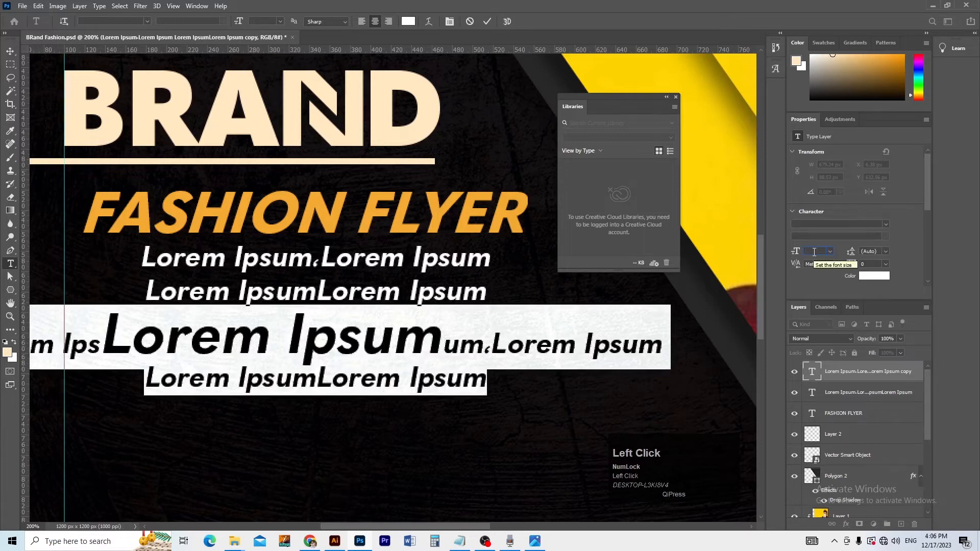
{"action": "type", "text": "1.5"}
{"action": "key", "text": "Return"}
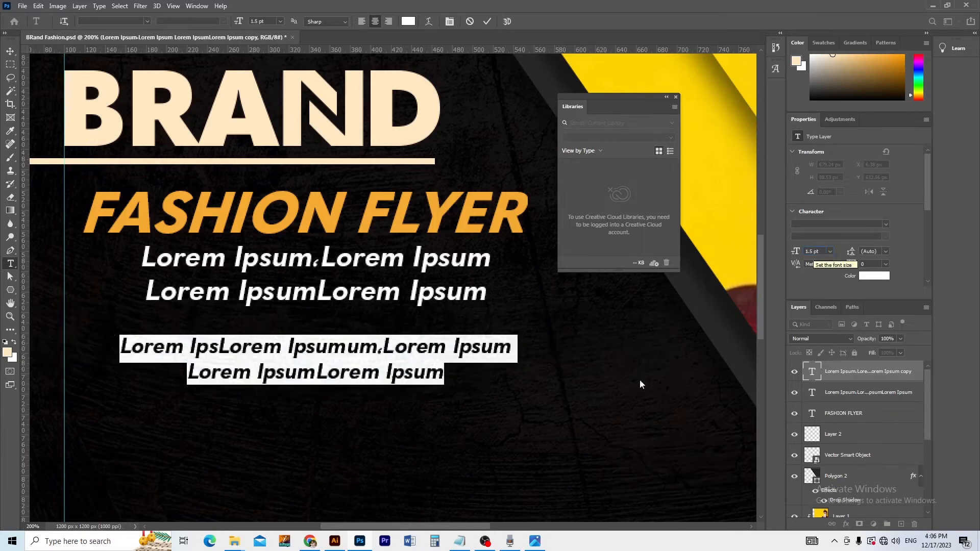
Add a third Lorem Ipsum to the second line of the lower placeholder text.
{"action": "left_click", "coordinate": [428, 348]}
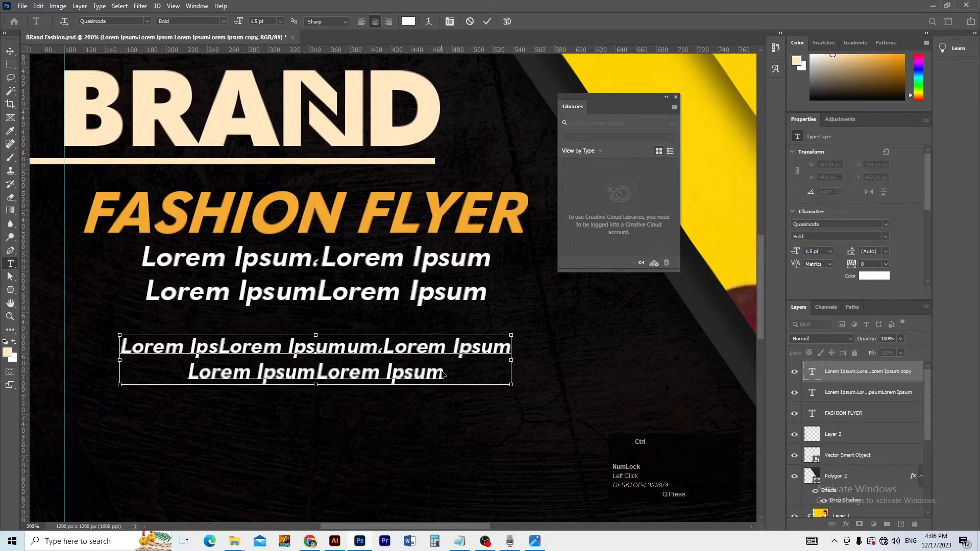
{"action": "key", "text": "ctrl+z"}
{"action": "key", "text": "ctrl+z"}
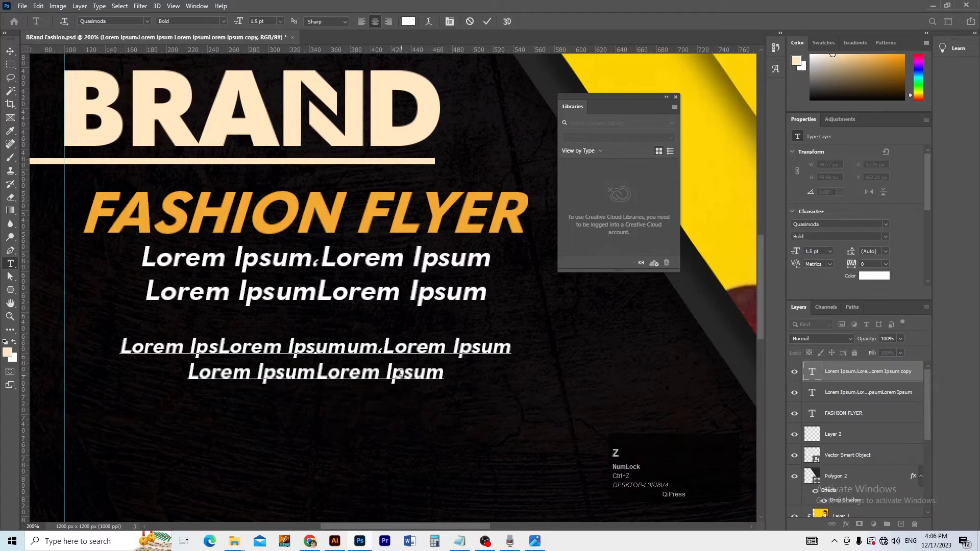
{"action": "left_click", "coordinate": [313, 374]}
{"action": "key", "text": "shift+End"}
{"action": "type", "text": "Lorem Ipsum"}
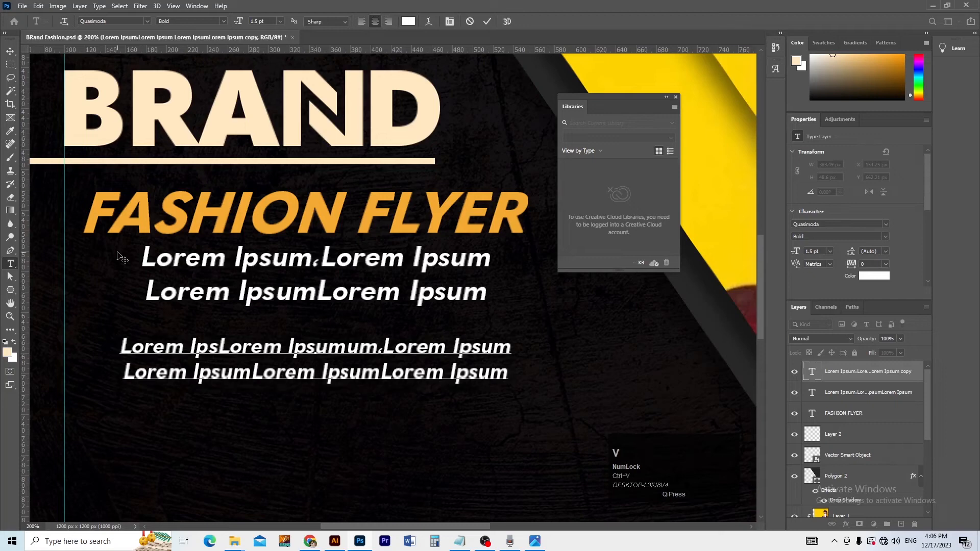
Change the font of the entire lower placeholder text to Quasimoda Regular.
{"action": "key", "text": "ctrl+a"}
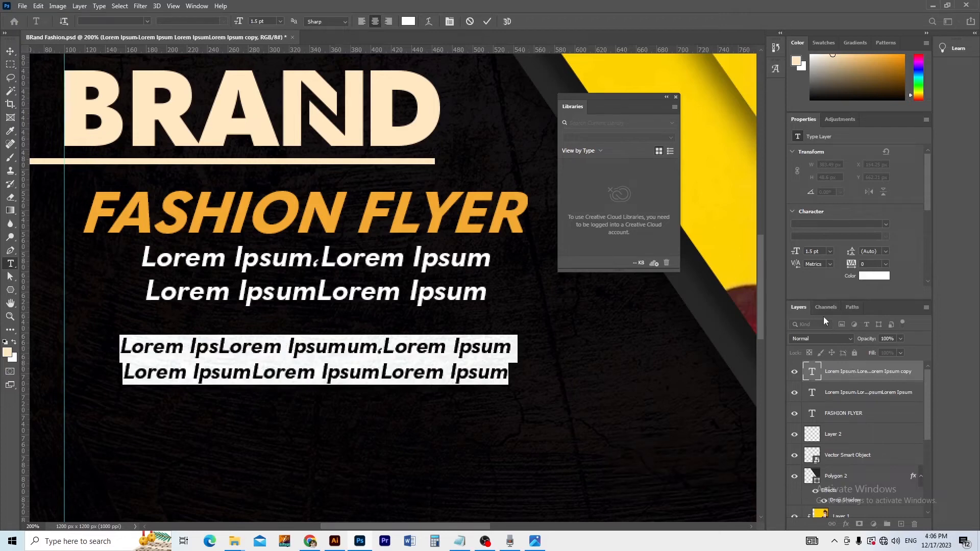
{"action": "left_click", "coordinate": [885, 224]}
{"action": "left_click", "coordinate": [896, 216]}
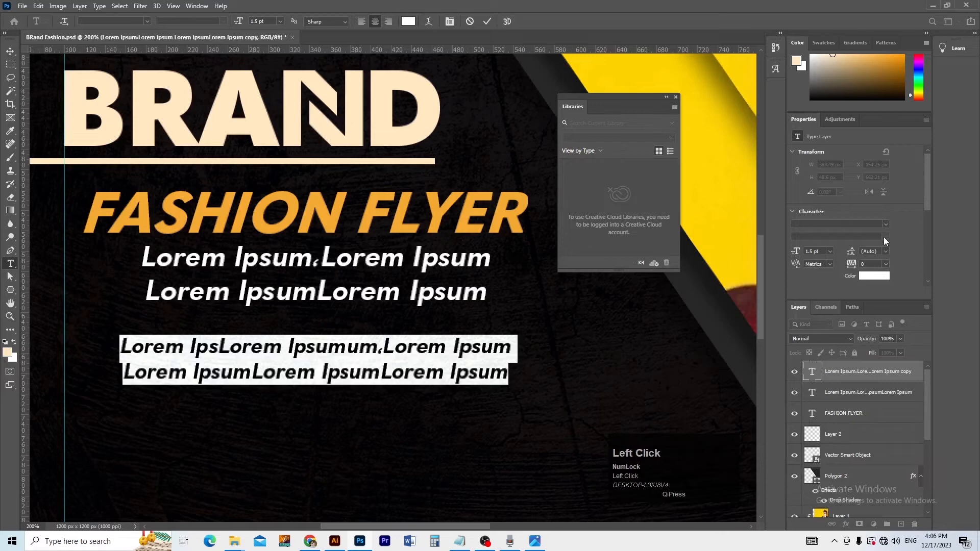
{"action": "left_click", "coordinate": [862, 225]}
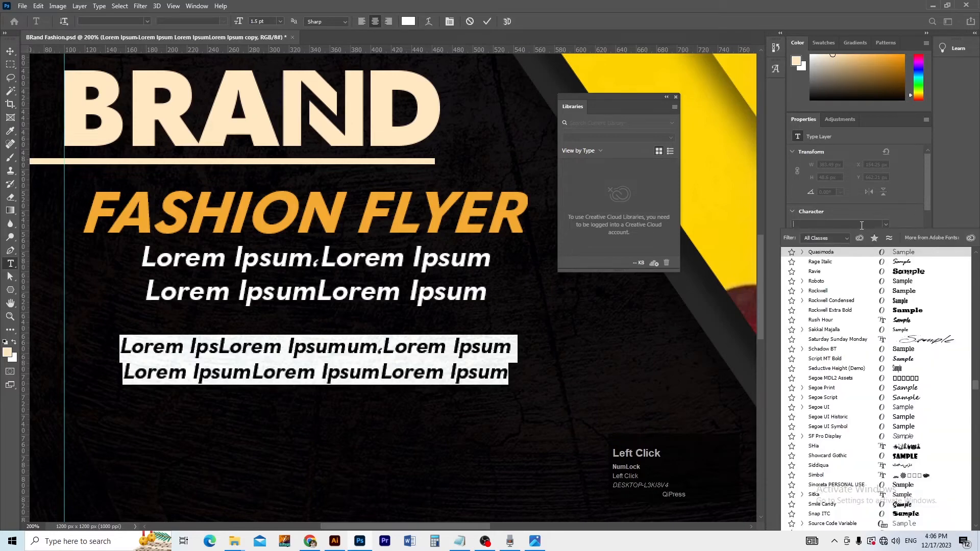
{"action": "type", "text": "quasimoda"}
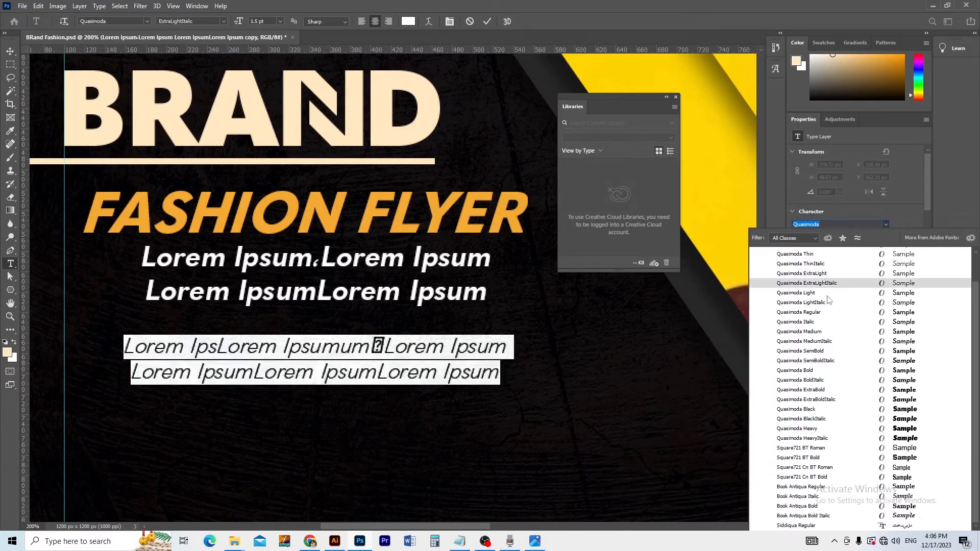
{"action": "left_click", "coordinate": [828, 316]}
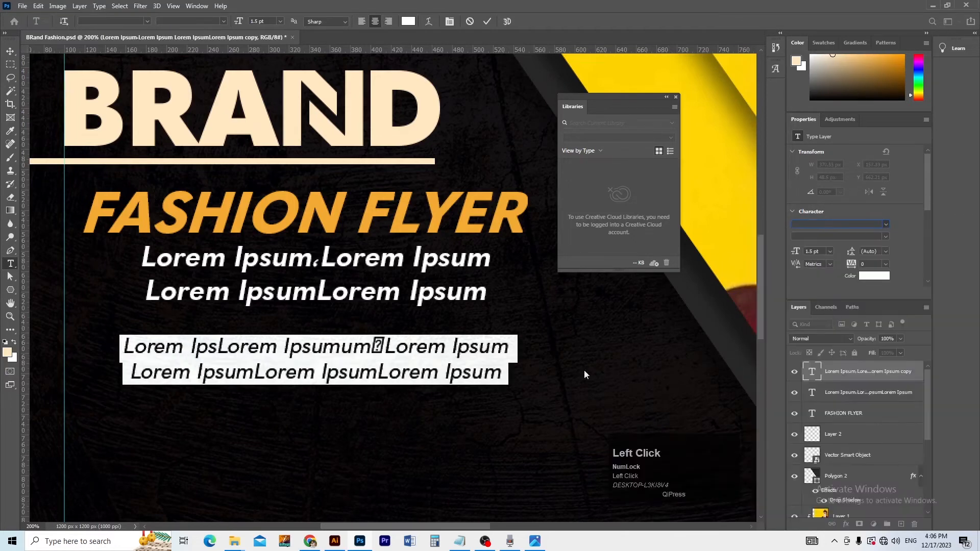
Replace the missing-glyph character in the lower placeholder's first line with a comma and commit the text.
{"action": "left_click", "coordinate": [375, 355]}
{"action": "left_click_drag", "start_coordinate": [374, 350], "coordinate": [380, 348]}
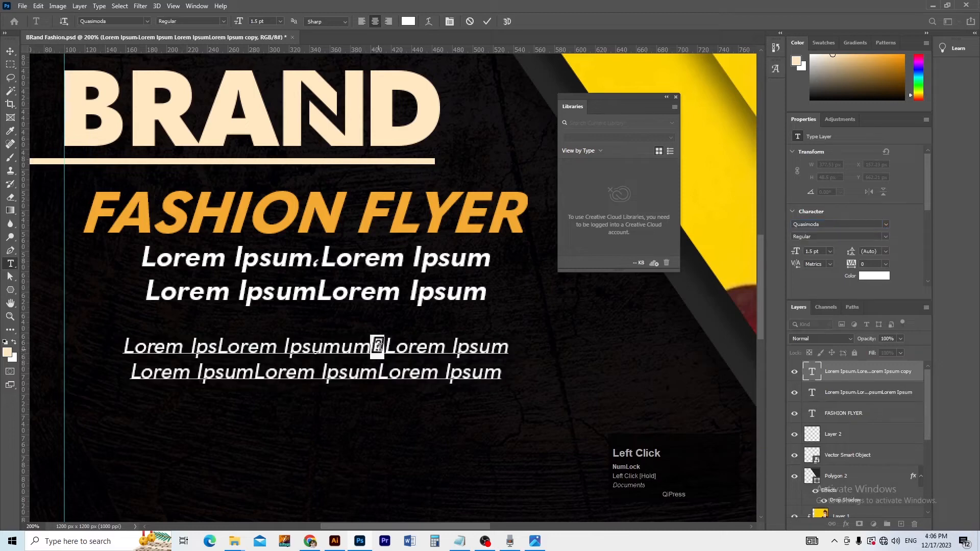
{"action": "key", "text": "Delete"}
{"action": "type", "text": ","}
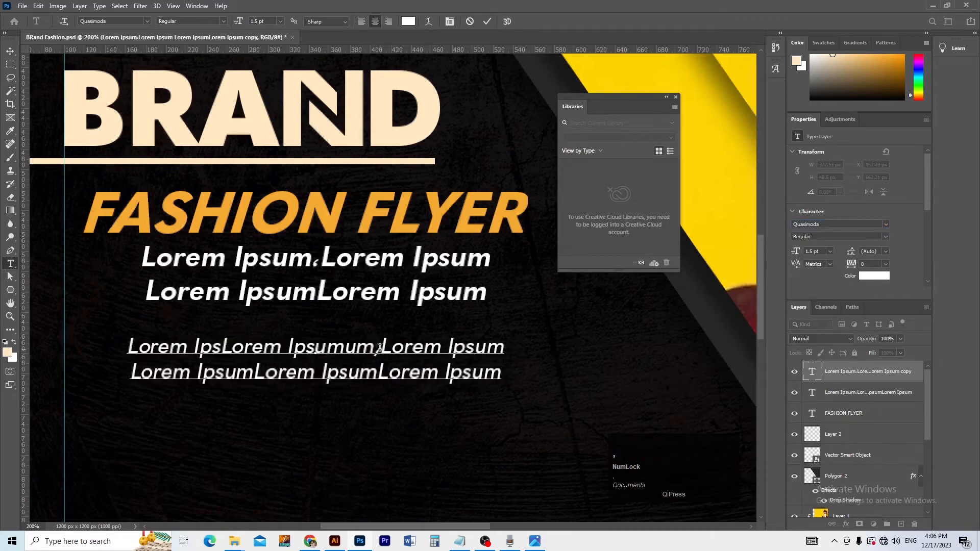
{"action": "left_click", "coordinate": [11, 52]}
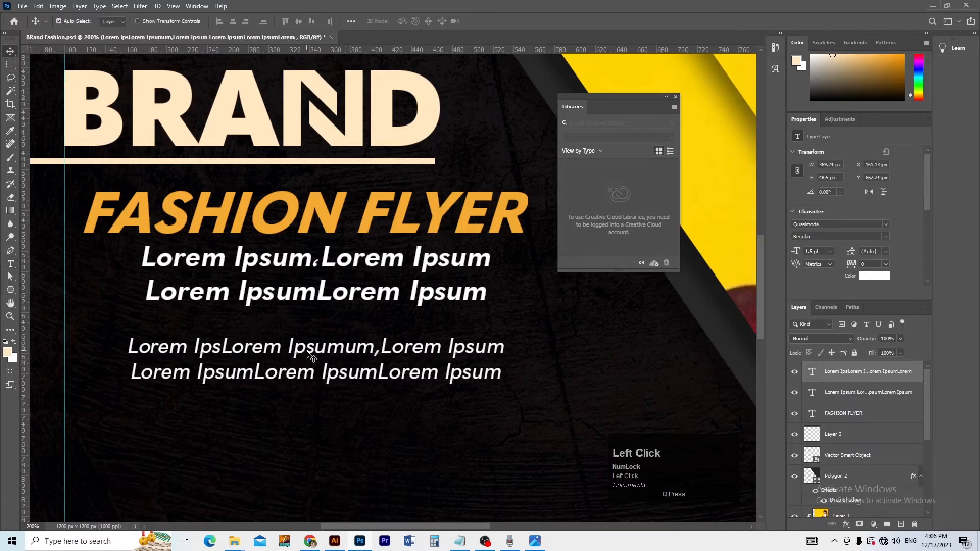
Move the lower placeholder text about 10 px up and 3 px right, closer beneath the bold lines.
{"action": "left_click_drag", "start_coordinate": [312, 356], "coordinate": [311, 351]}
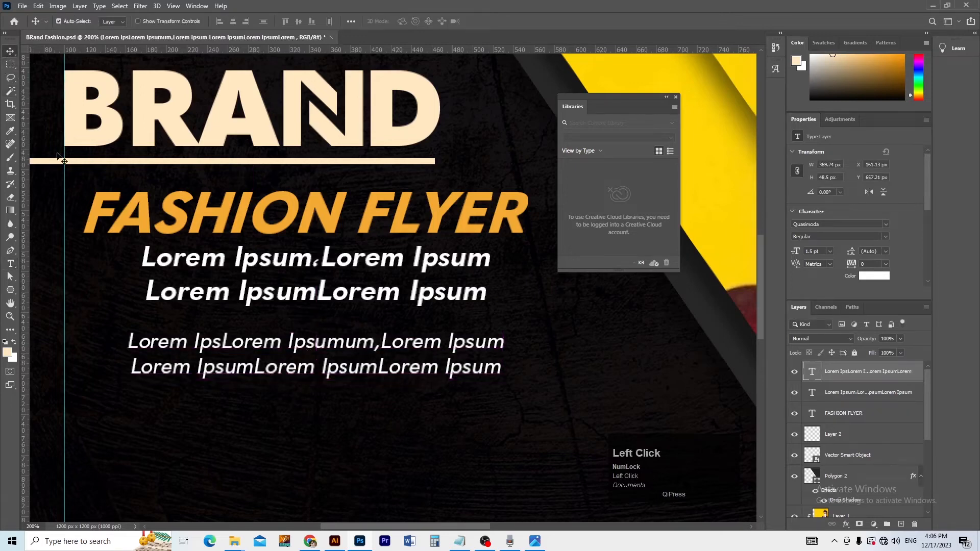
{"action": "left_click", "coordinate": [102, 289]}
{"action": "left_click_drag", "start_coordinate": [248, 345], "coordinate": [253, 339]}
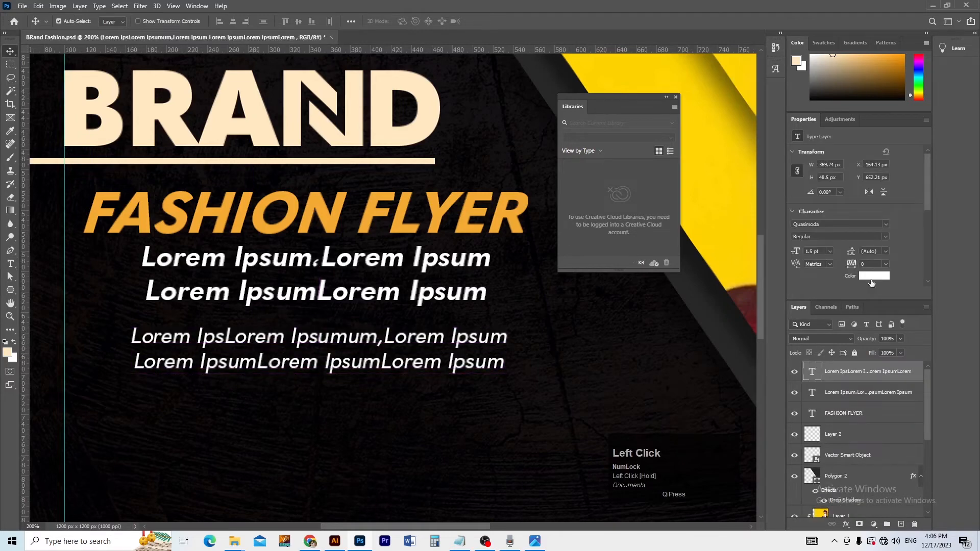
Recolour the lower placeholder text to a mid grey, about #a6a6a6.
{"action": "left_click", "coordinate": [872, 280]}
{"action": "left_click_drag", "start_coordinate": [686, 283], "coordinate": [673, 283]}
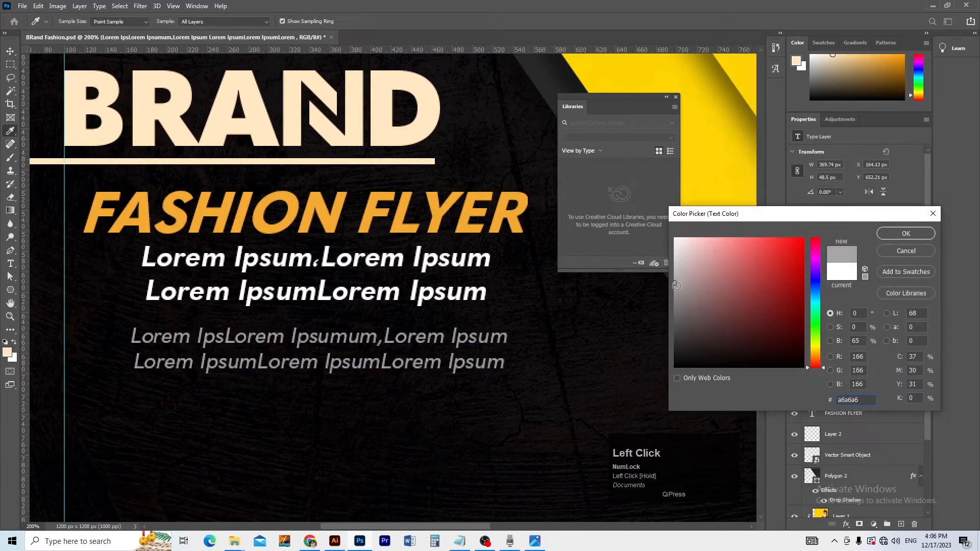
{"action": "left_click", "coordinate": [901, 235]}
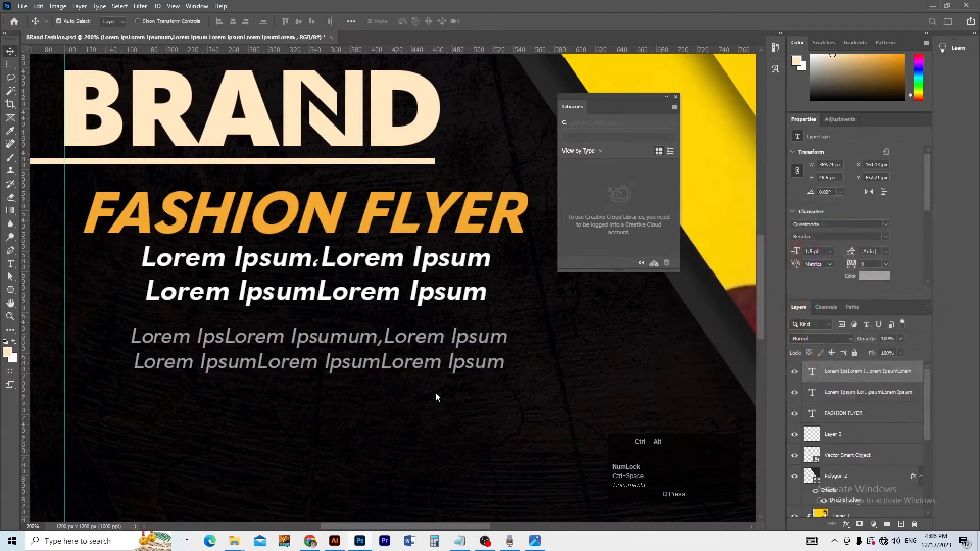
Move the grey placeholder text about 11 px straight down, widening the gap beneath the bold lines.
{"action": "left_click", "coordinate": [371, 389], "text": "ctrl+alt"}
{"action": "left_click_drag", "start_coordinate": [373, 404], "coordinate": [372, 361]}
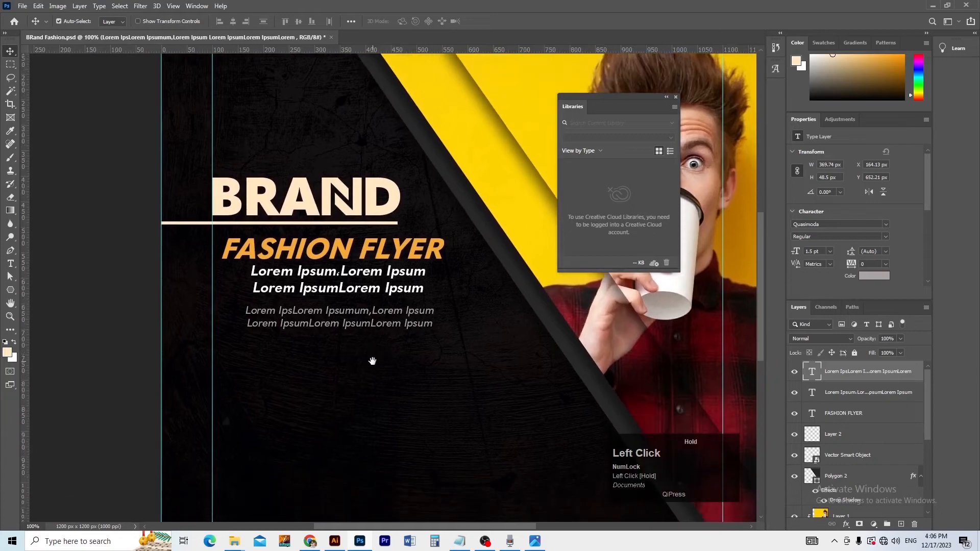
{"action": "left_click", "coordinate": [372, 396], "text": "ctrl"}
{"action": "left_click_drag", "start_coordinate": [335, 398], "coordinate": [352, 377]}
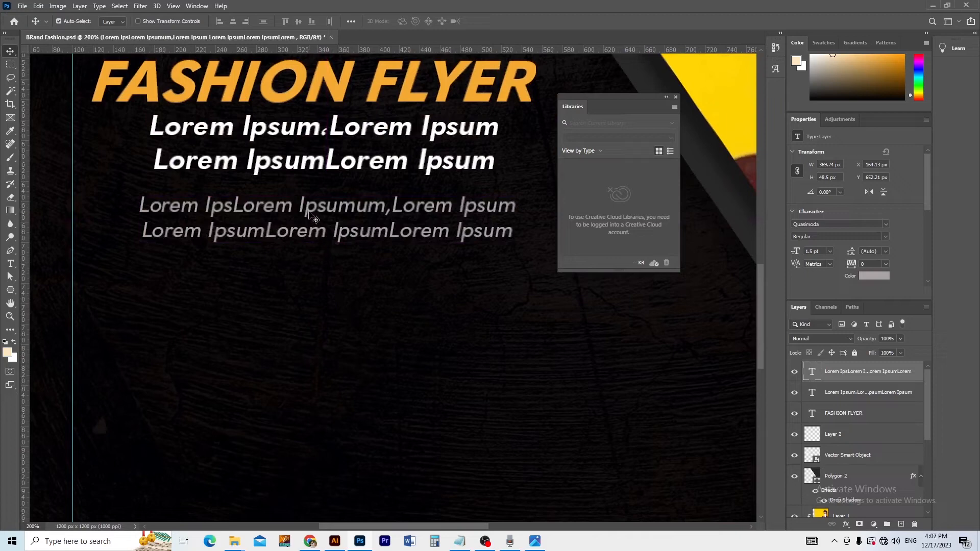
{"action": "left_click_drag", "start_coordinate": [309, 212], "coordinate": [311, 225]}
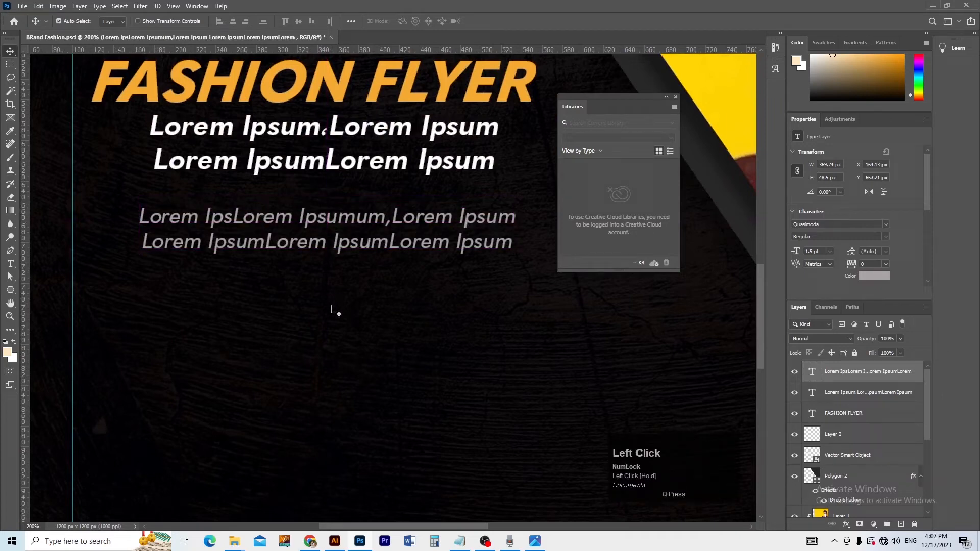
Duplicate the bold two-line placeholder straight down to below the grey text, at about Y 756 px, and open the copy for editing.
{"action": "left_click", "coordinate": [269, 170]}
{"action": "left_click_drag", "start_coordinate": [269, 170], "coordinate": [268, 357]}
{"action": "key", "text": "t"}
{"action": "left_click", "coordinate": [274, 317]}
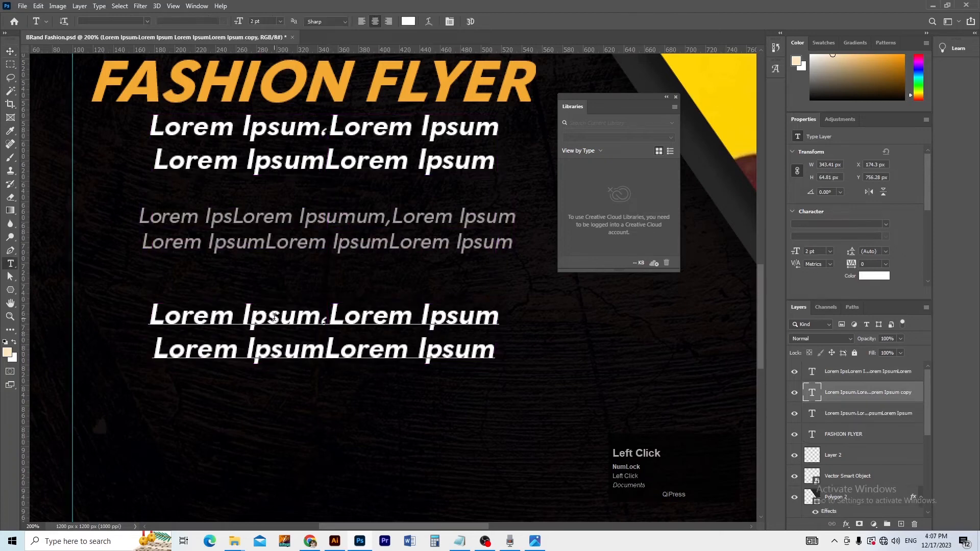
{"action": "key", "text": "ctrl+a"}
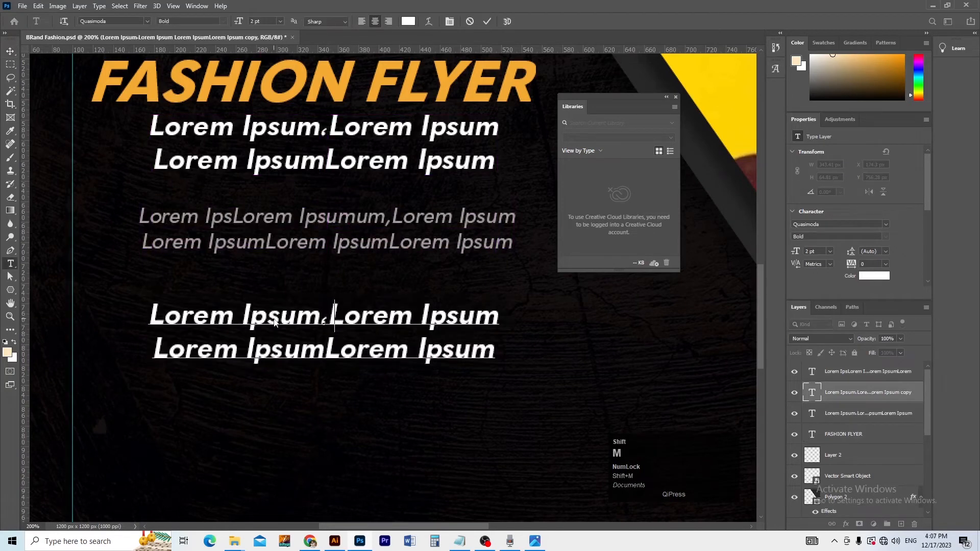
{"action": "type", "text": "NAM S"}
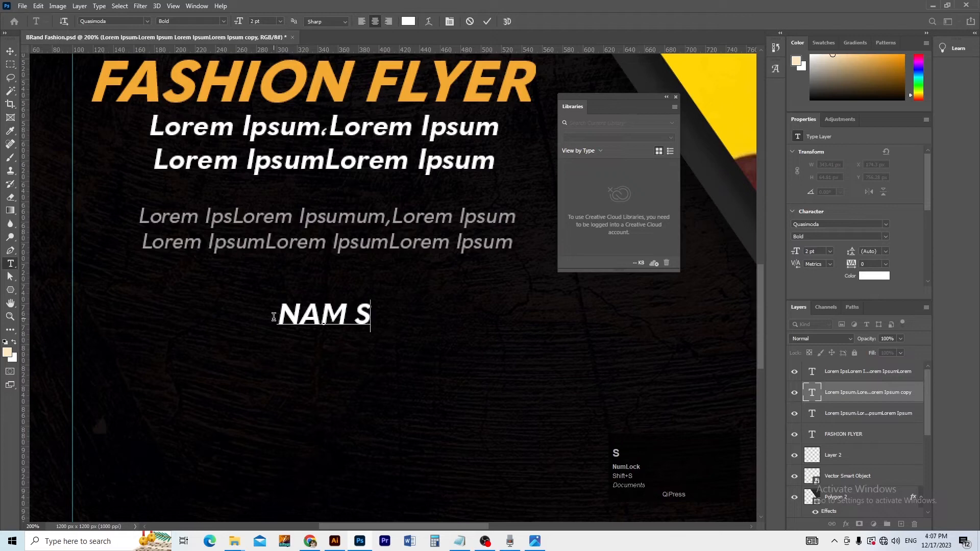
{"action": "key", "text": "BackSpace"}
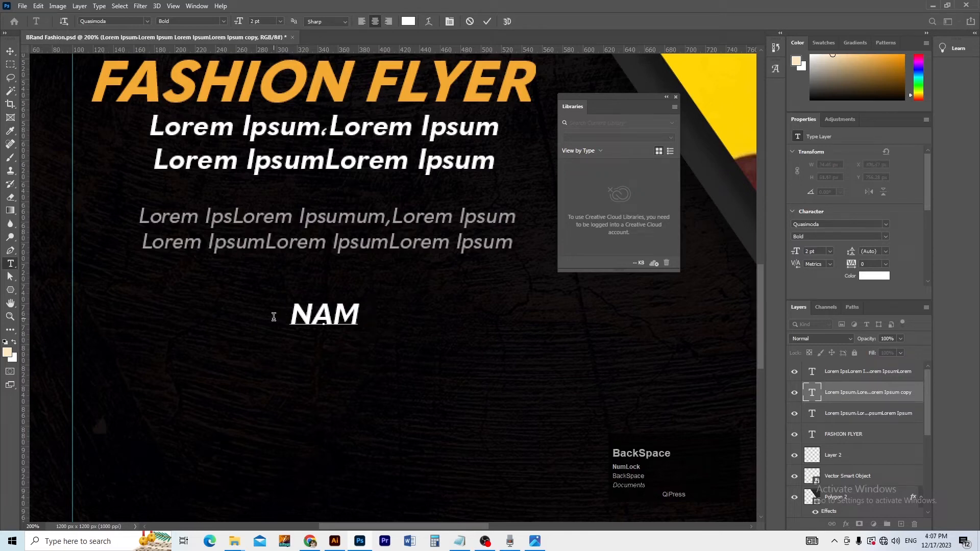
{"action": "type", "text": "S"}
{"action": "key", "text": "BackSpace"}
{"action": "key", "text": "BackSpace"}
{"action": "key", "text": "BackSpace"}
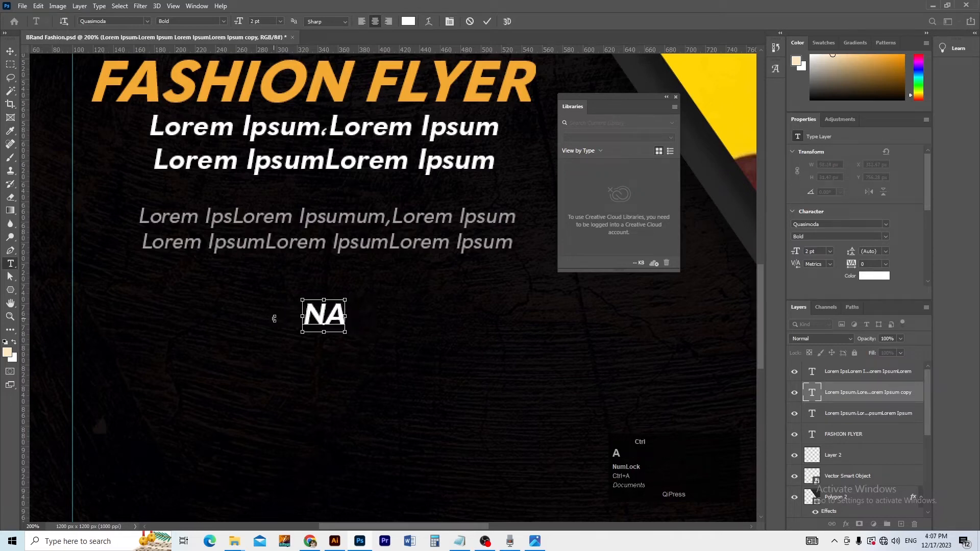
Replace all of the duplicated text with Brand Slogan and commit it.
{"action": "key", "text": "ctrl+a"}
{"action": "type", "text": "RAND"}
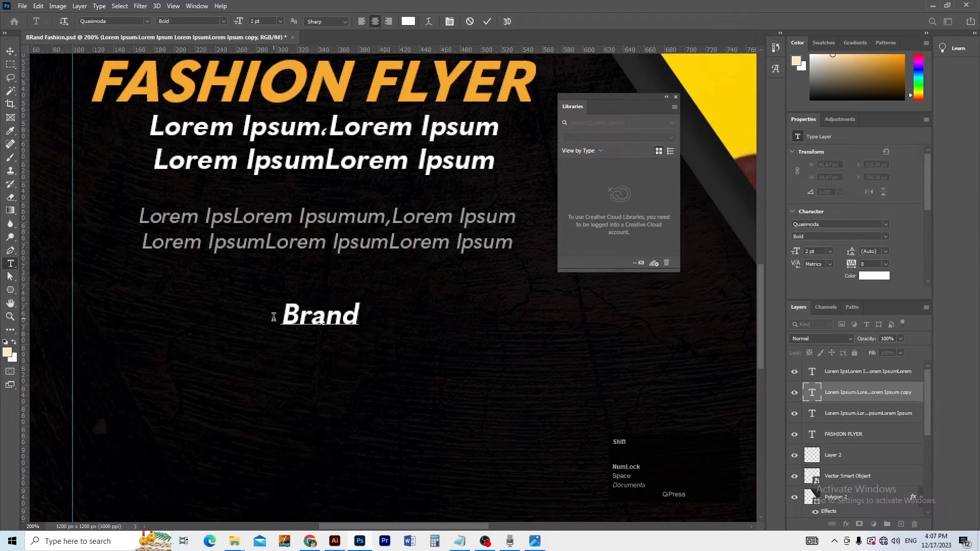
{"action": "type", "text": " Slogan"}
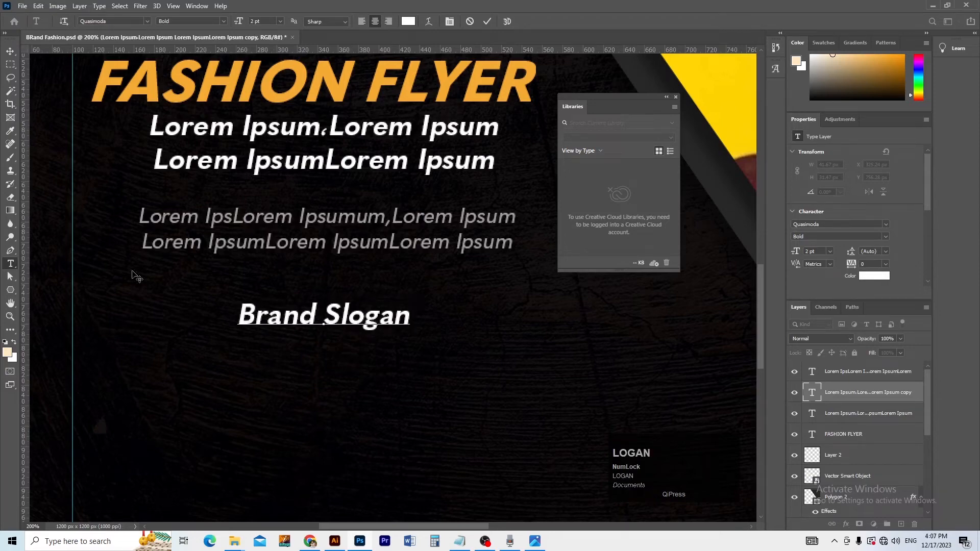
{"action": "left_click", "coordinate": [10, 51]}
Enlarge the Brand Slogan text to about 265 px wide and place it closer beneath the grey lines, at about X 179, Y 736 px.
{"action": "left_click", "coordinate": [306, 310], "text": "ctrl+alt"}
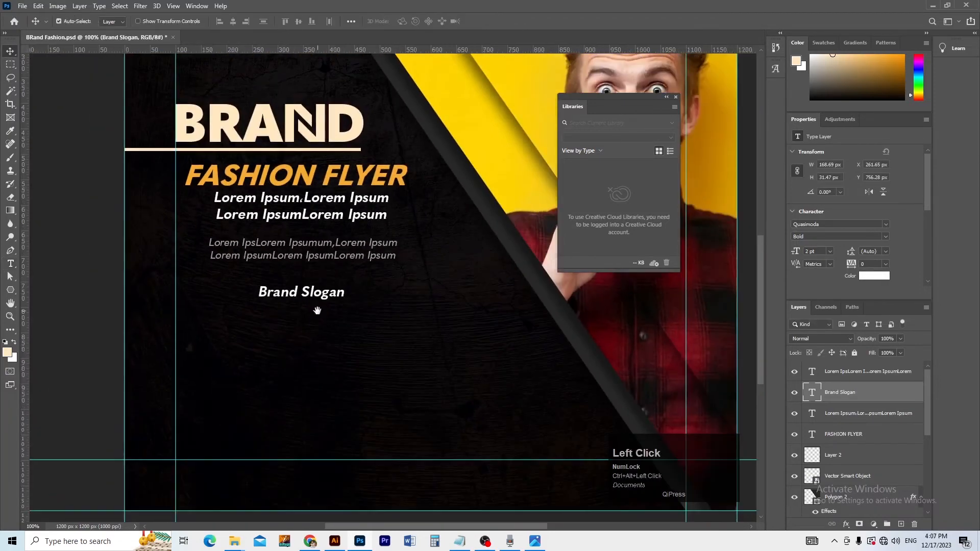
{"action": "left_click", "coordinate": [303, 312], "text": "ctrl+alt"}
{"action": "key", "text": "v"}
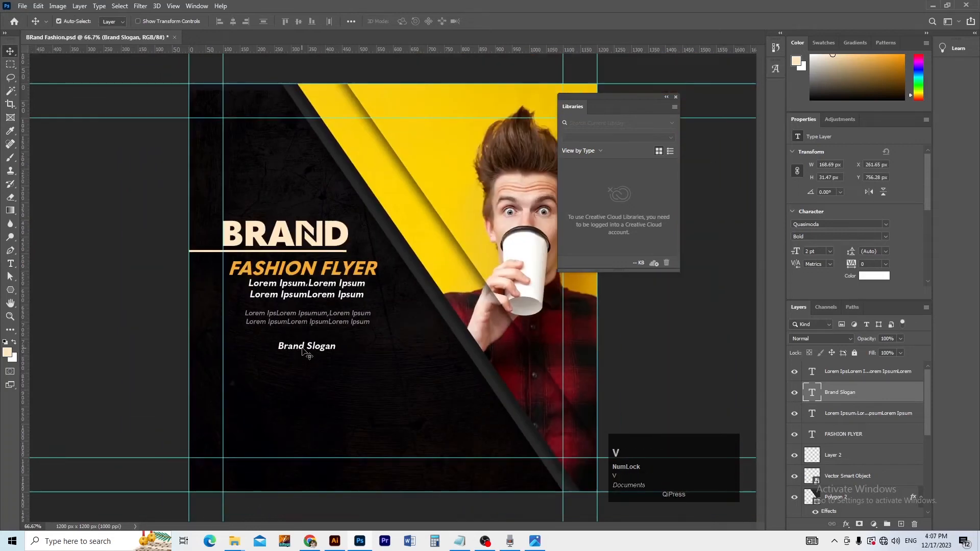
{"action": "mouse_move", "coordinate": [302, 351]}
{"action": "left_mouse_down"}
{"action": "mouse_move", "coordinate": [286, 349]}
{"action": "mouse_move", "coordinate": [289, 336]}
{"action": "mouse_move", "coordinate": [304, 347]}
{"action": "left_mouse_up"}
{"action": "key", "text": "ctrl+t"}
{"action": "double_click", "coordinate": [295, 342]}
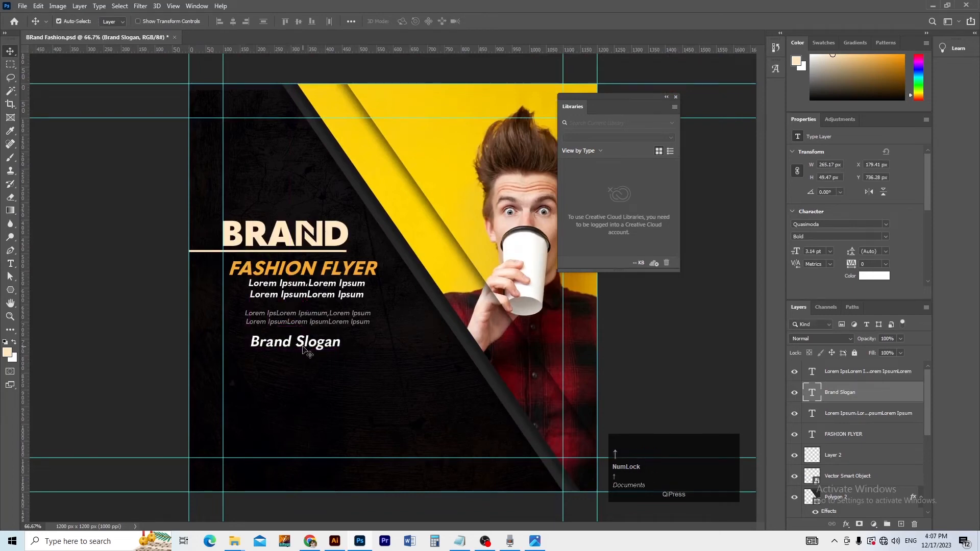
Deselect the slogan layer and save the flyer document.
{"action": "left_click", "coordinate": [182, 349]}
{"action": "key", "text": "ctrl+s"}
{"action": "left_click", "coordinate": [463, 463], "text": "ctrl"}
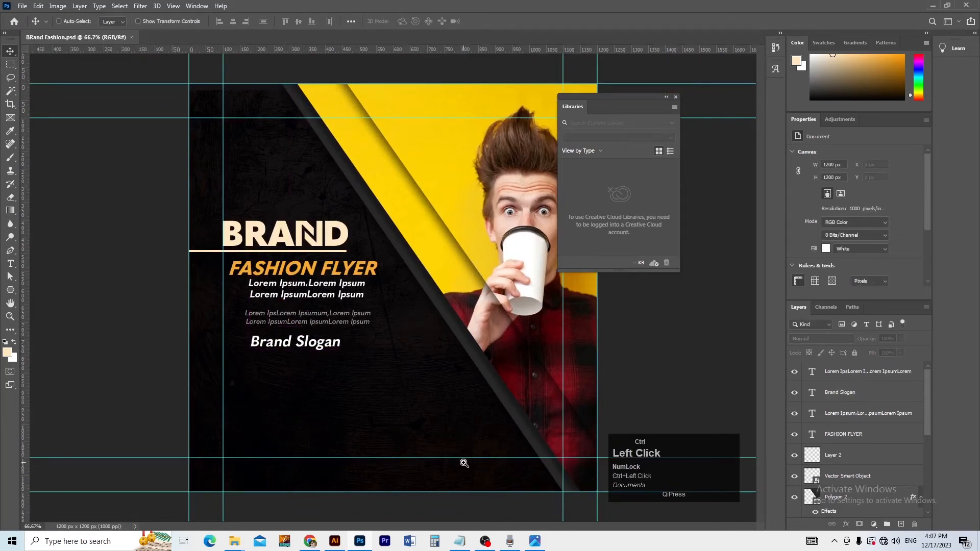
{"action": "left_click_drag", "start_coordinate": [465, 464], "coordinate": [440, 448]}
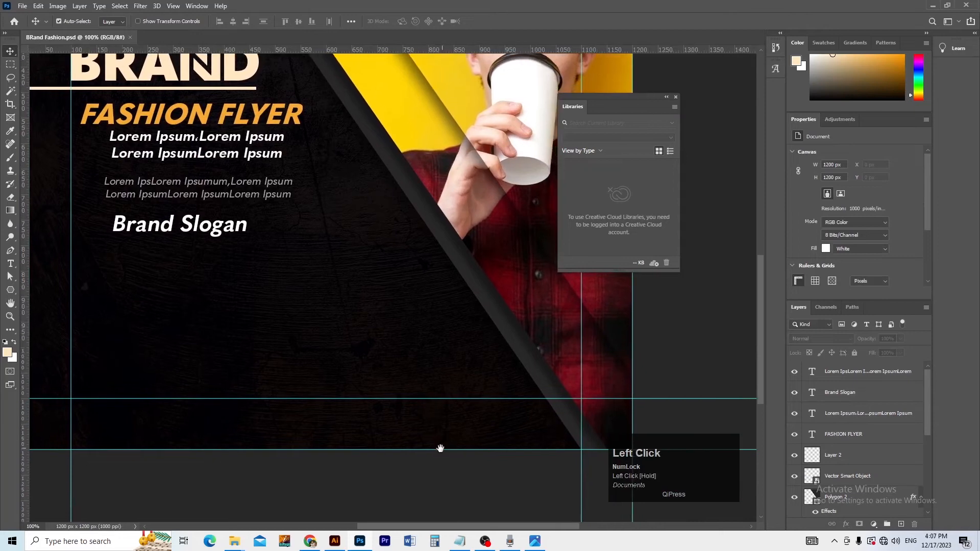
{"action": "left_click_drag", "start_coordinate": [683, 451], "coordinate": [685, 458]}
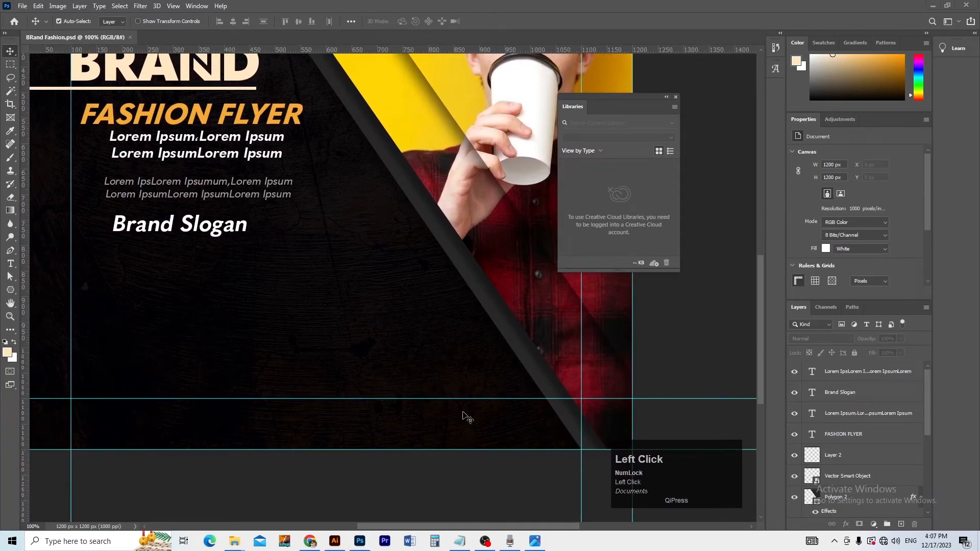
{"action": "key", "text": "ctrl+s"}
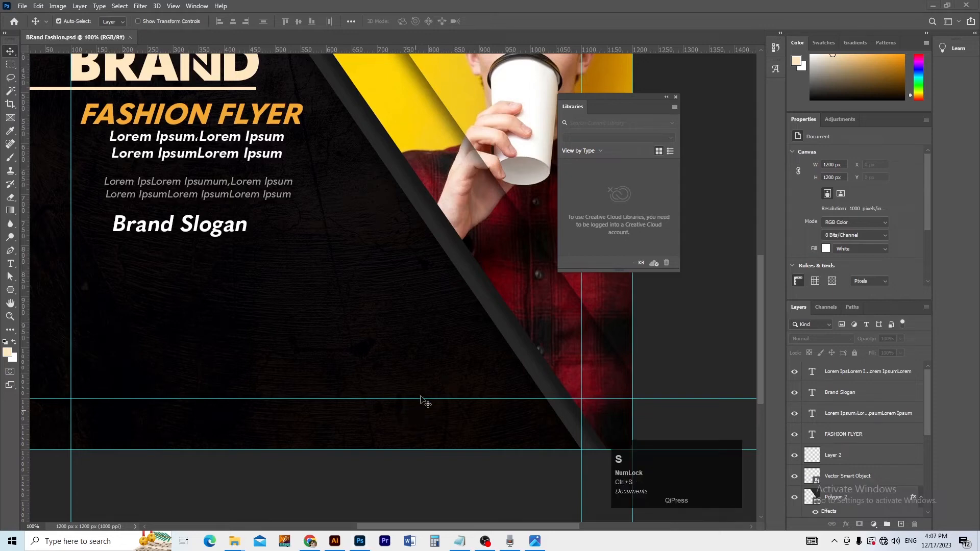
{"action": "left_click", "coordinate": [671, 392]}
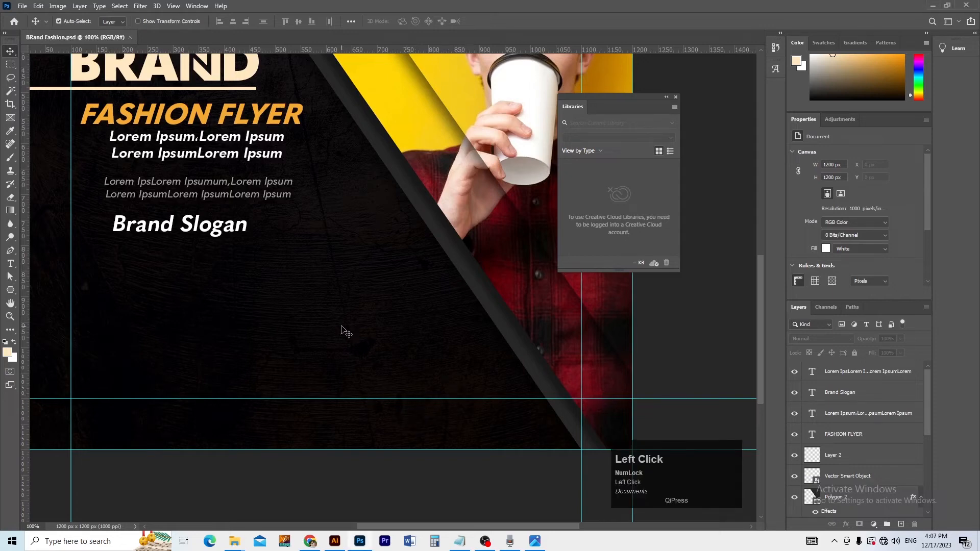
Duplicate the cream line under BRAND onto the flyer's lower margin guide, at about X 657, Y 1094 px.
{"action": "left_click", "coordinate": [150, 90]}
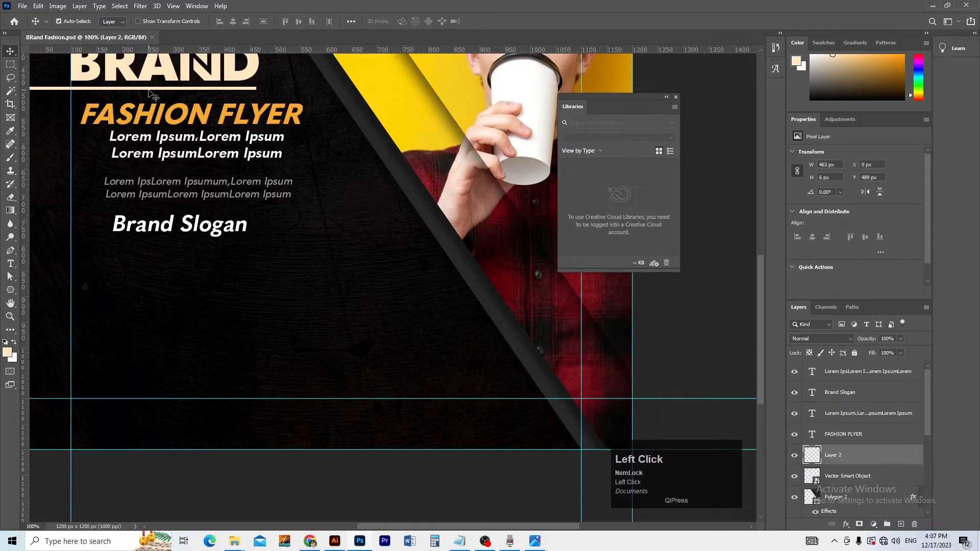
{"action": "left_click_drag", "start_coordinate": [153, 97], "coordinate": [268, 187]}
{"action": "key", "text": "ctrl+z"}
{"action": "left_click_drag", "start_coordinate": [141, 100], "coordinate": [470, 395]}
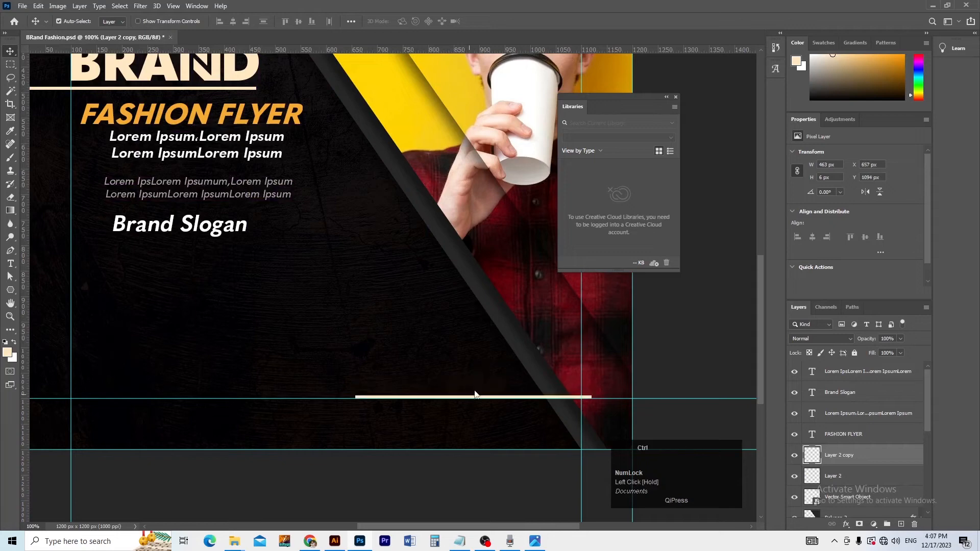
Scale the duplicated cream line to about 552 px wide and 8 px high, extending it past the flyer's right edge.
{"action": "key", "text": "ctrl+t"}
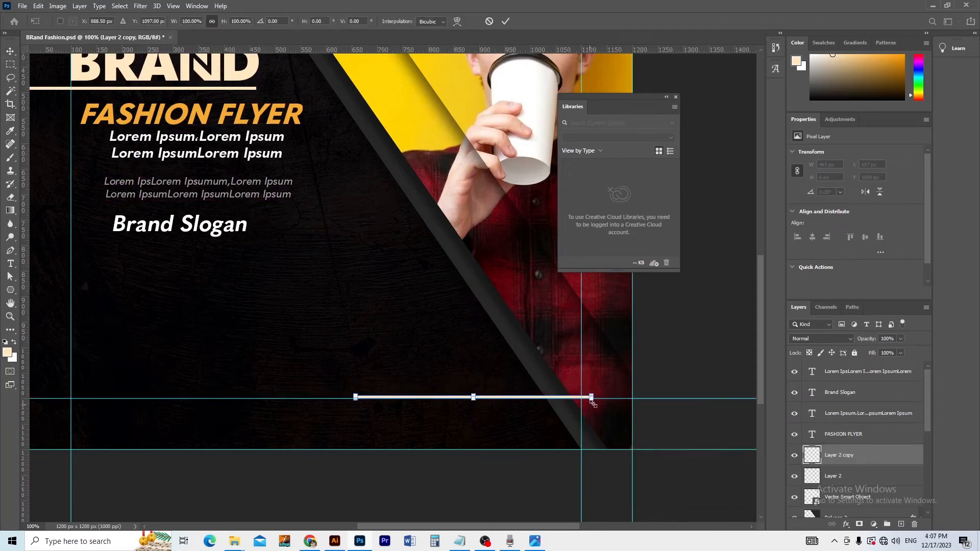
{"action": "left_click_drag", "start_coordinate": [592, 397], "coordinate": [648, 403]}
{"action": "key", "text": "Return"}
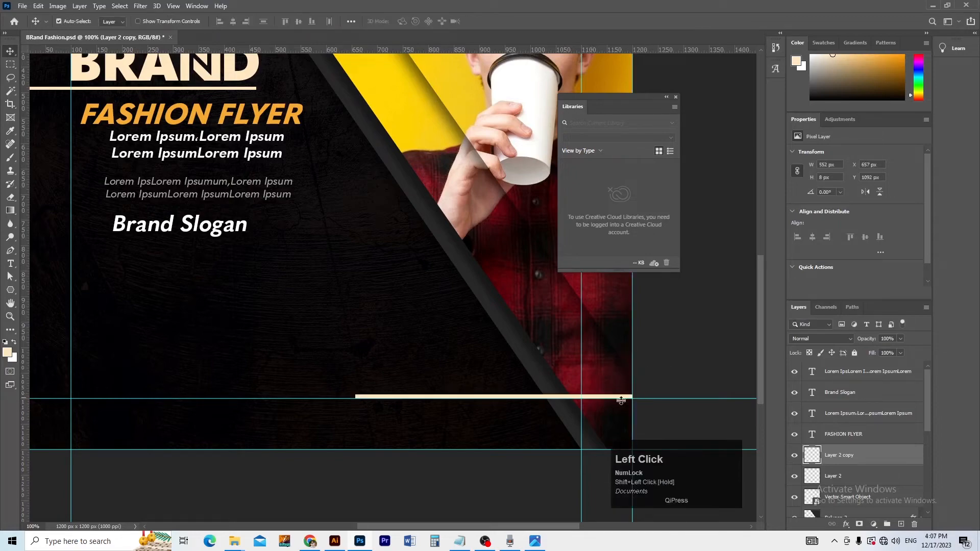
Move the lower cream line to X 600, Y 1094 px and widen it to about 620 px past the flyer's right edge.
{"action": "left_click", "coordinate": [387, 389], "text": "ctrl"}
{"action": "left_click", "coordinate": [398, 409], "text": "ctrl+alt"}
{"action": "left_click", "coordinate": [398, 409], "text": "ctrl+alt"}
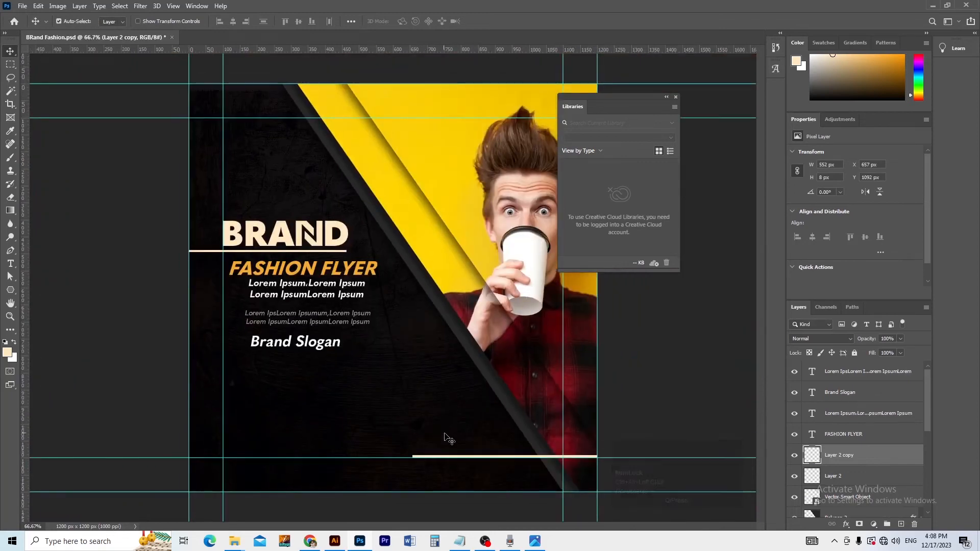
{"action": "left_click_drag", "start_coordinate": [475, 456], "coordinate": [456, 457]}
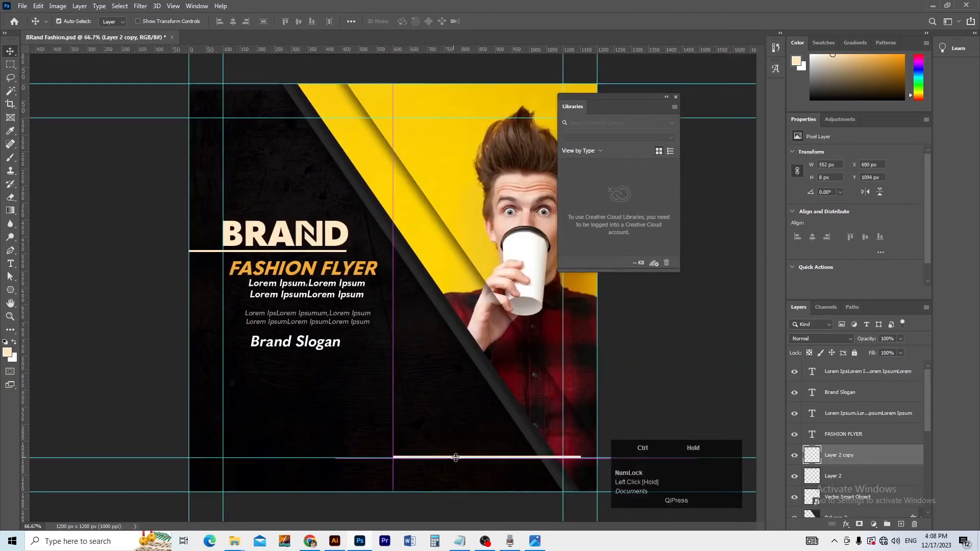
{"action": "key", "text": "ctrl+t"}
{"action": "left_click_drag", "start_coordinate": [580, 458], "coordinate": [597, 458]}
{"action": "left_click", "coordinate": [536, 468]}
{"action": "key", "text": "ctrl+space"}
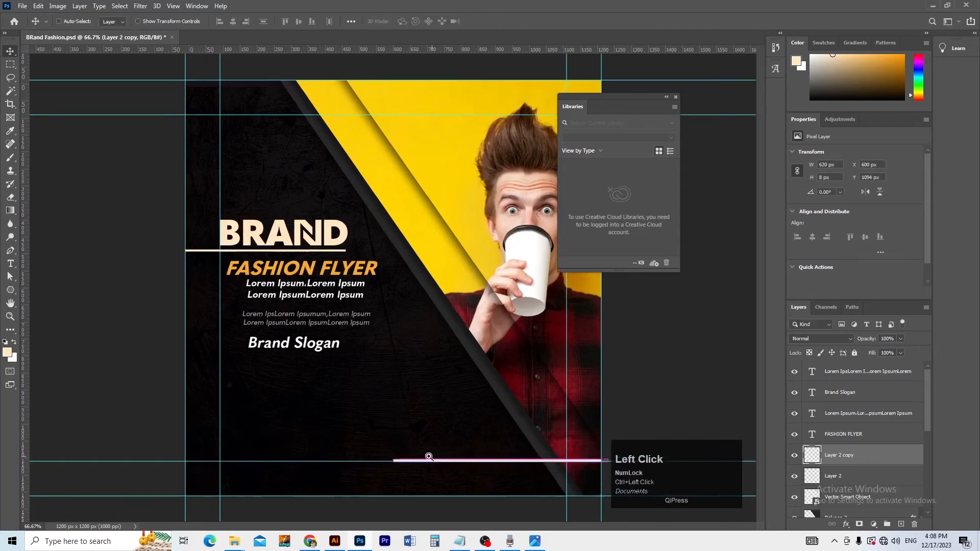
{"action": "left_click", "coordinate": [427, 457]}
{"action": "left_click", "coordinate": [442, 453], "text": "alt"}
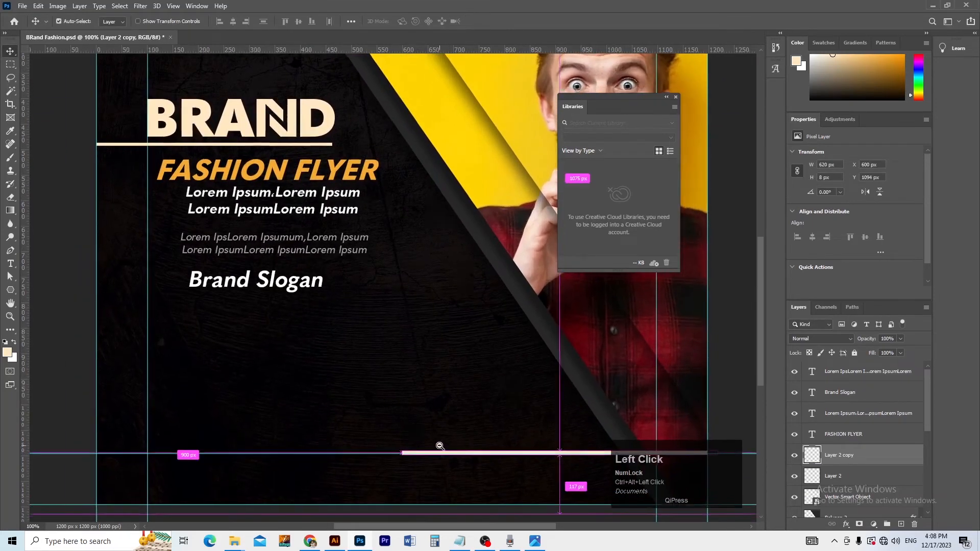
Switch to the Brand Text notes in Notepad and copy the website address.
{"action": "key", "text": "alt+Tab"}
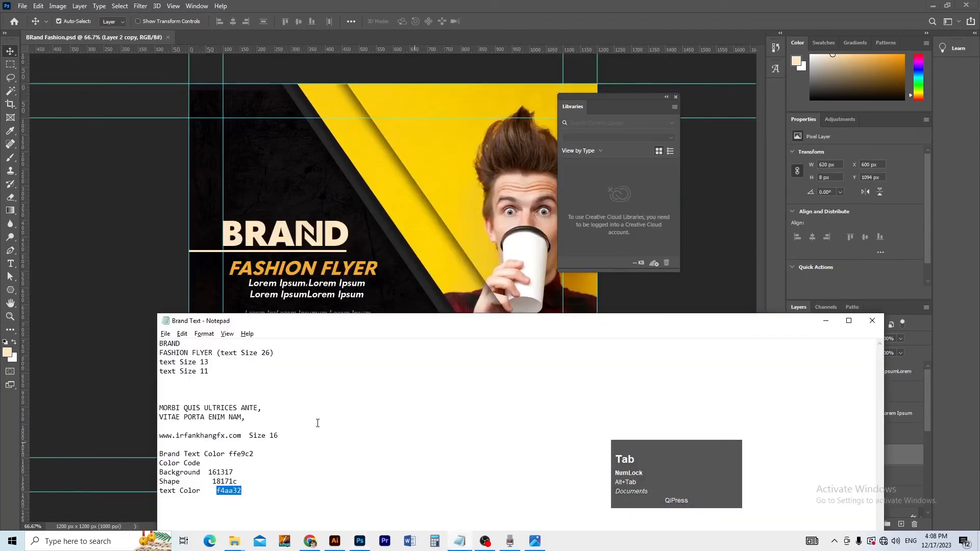
{"action": "left_click", "coordinate": [201, 442]}
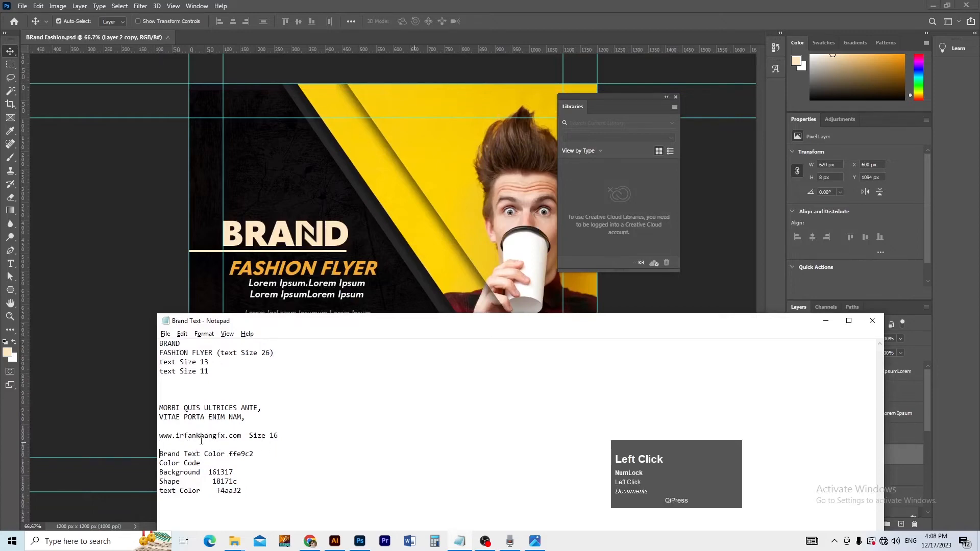
{"action": "left_click_drag", "start_coordinate": [242, 435], "coordinate": [167, 436]}
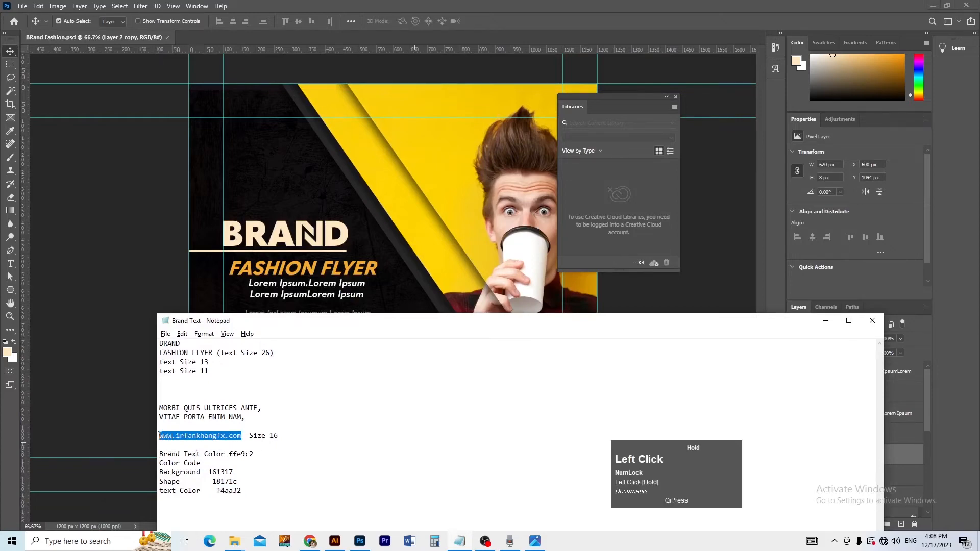
{"action": "key", "text": "ctrl+c"}
Return to Photoshop, paste the website address as a new text layer above the lower cream line's left end, and commit it.
{"action": "key", "text": "alt+Tab"}
{"action": "left_click", "coordinate": [395, 471], "text": "ctrl"}
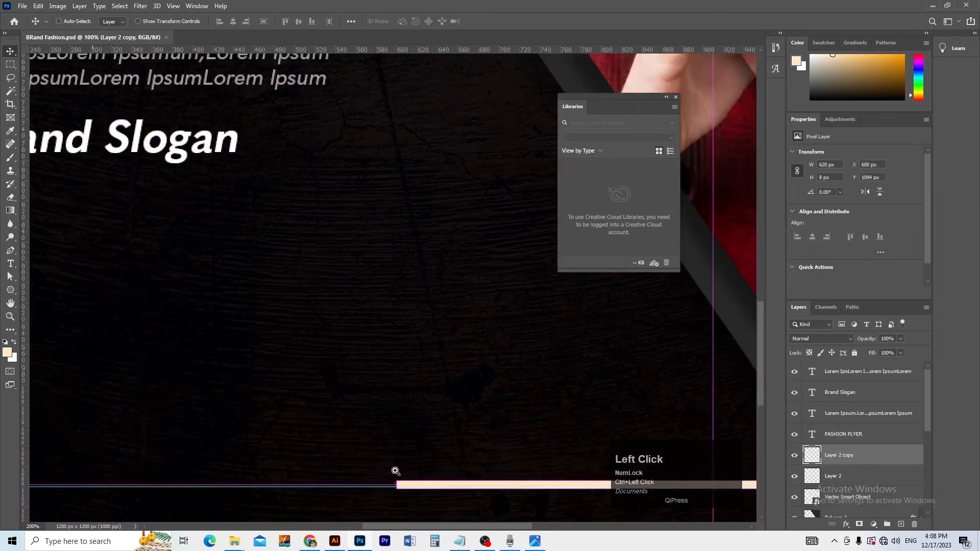
{"action": "key", "text": "space"}
{"action": "left_click_drag", "start_coordinate": [396, 471], "coordinate": [308, 420]}
{"action": "key", "text": "t"}
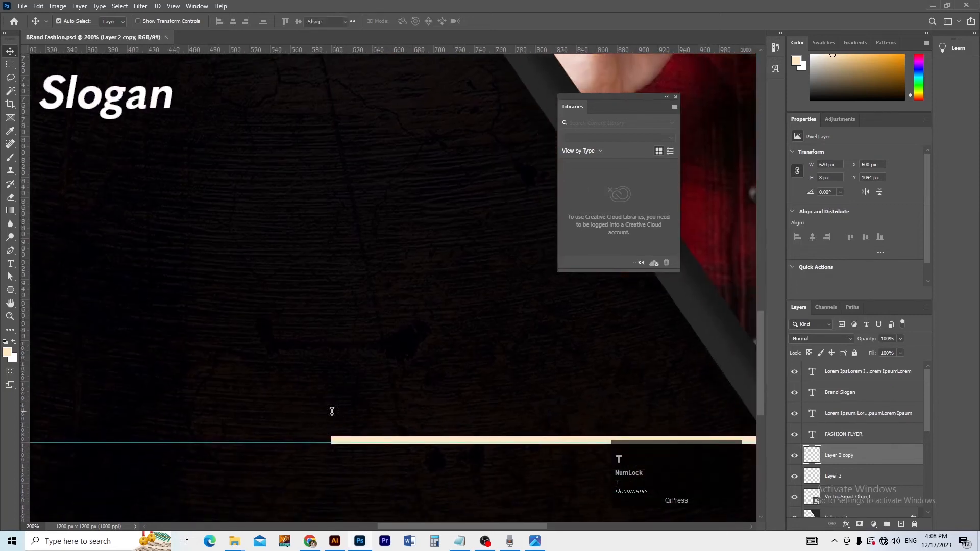
{"action": "left_click", "coordinate": [342, 414]}
{"action": "key", "text": "ctrl+v"}
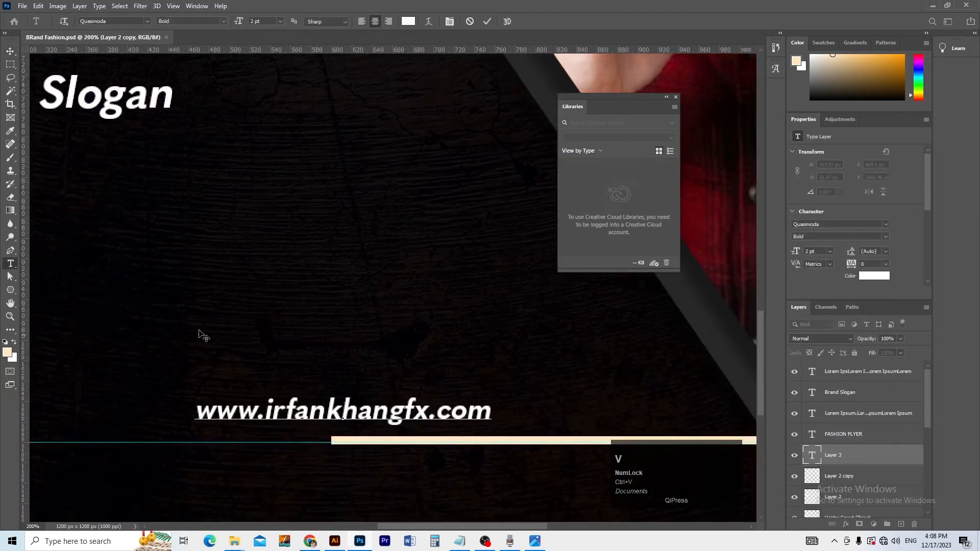
{"action": "left_click", "coordinate": [10, 51]}
Check the website address's text size in the Brand Text notes, return to Photoshop and move the address right, over the lower cream line.
{"action": "key", "text": "alt+Tab"}
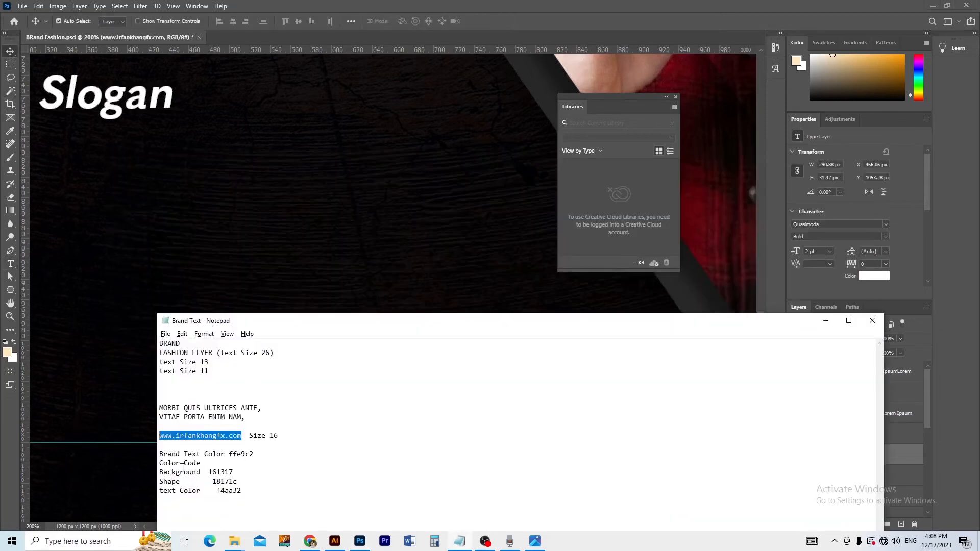
{"action": "left_click", "coordinate": [272, 438]}
{"action": "key", "text": "alt+Tab"}
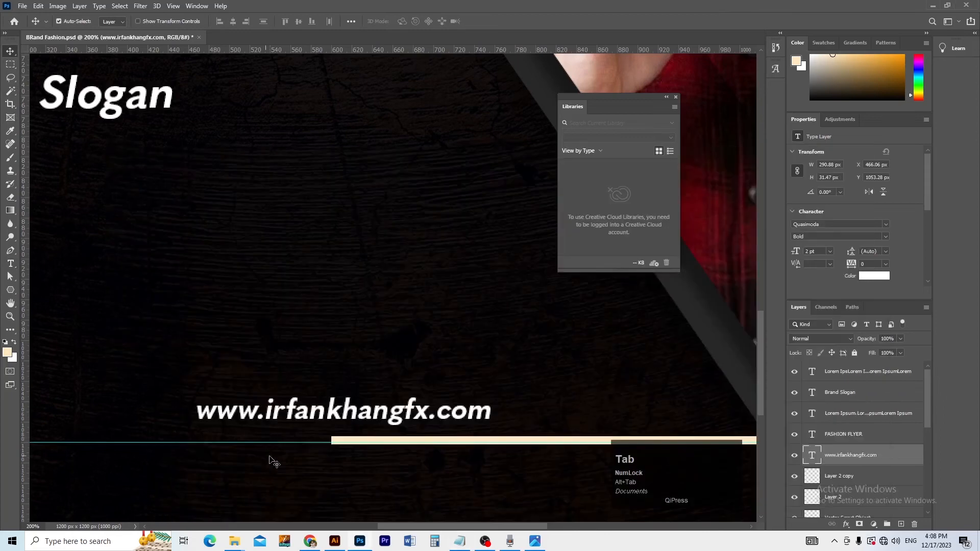
{"action": "left_click_drag", "start_coordinate": [372, 416], "coordinate": [522, 421]}
Set the font size of the whole website address to 1.6 pt and commit the text.
{"action": "double_click", "coordinate": [481, 416]}
{"action": "triple_click", "coordinate": [481, 416]}
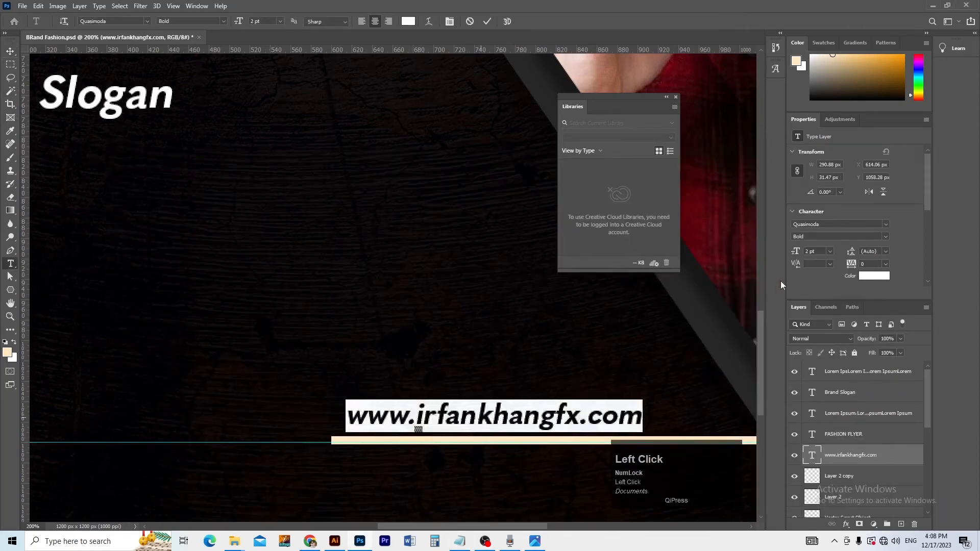
{"action": "left_click", "coordinate": [795, 254]}
{"action": "type", "text": "1"}
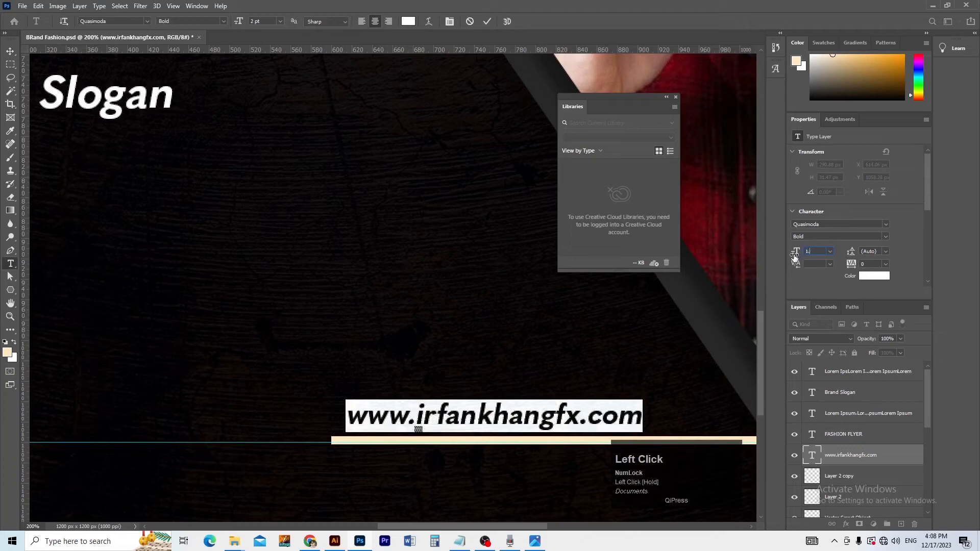
{"action": "type", "text": ".6"}
{"action": "key", "text": "Return"}
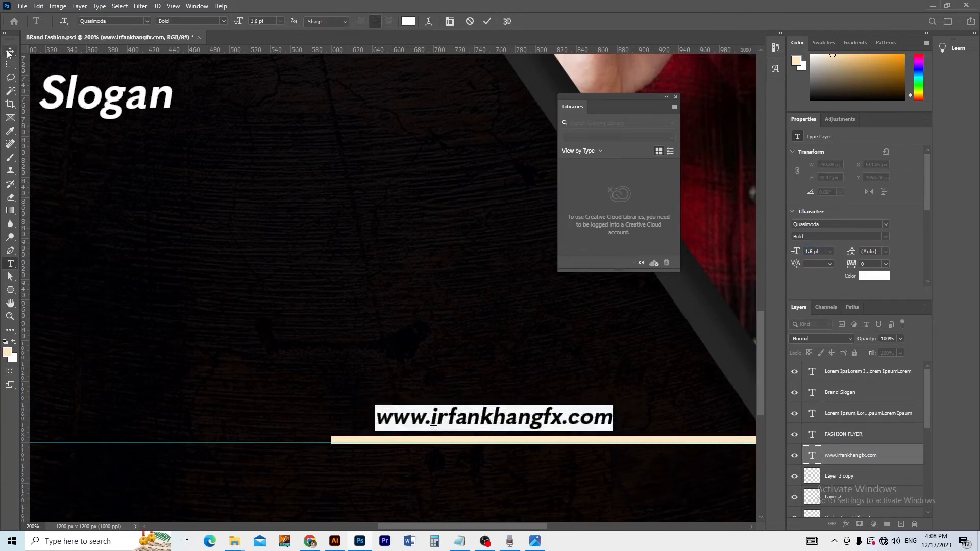
{"action": "left_click", "coordinate": [361, 295]}
Move the website address to the lower cream line's left end and set its font style to LightItalic.
{"action": "key", "text": "ctrl+alt+space"}
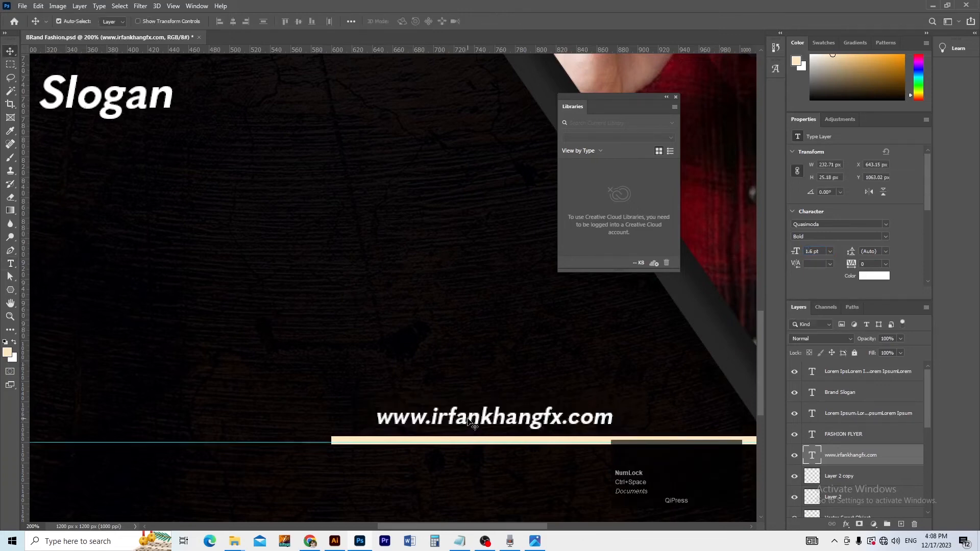
{"action": "left_click_drag", "start_coordinate": [469, 422], "coordinate": [427, 425]}
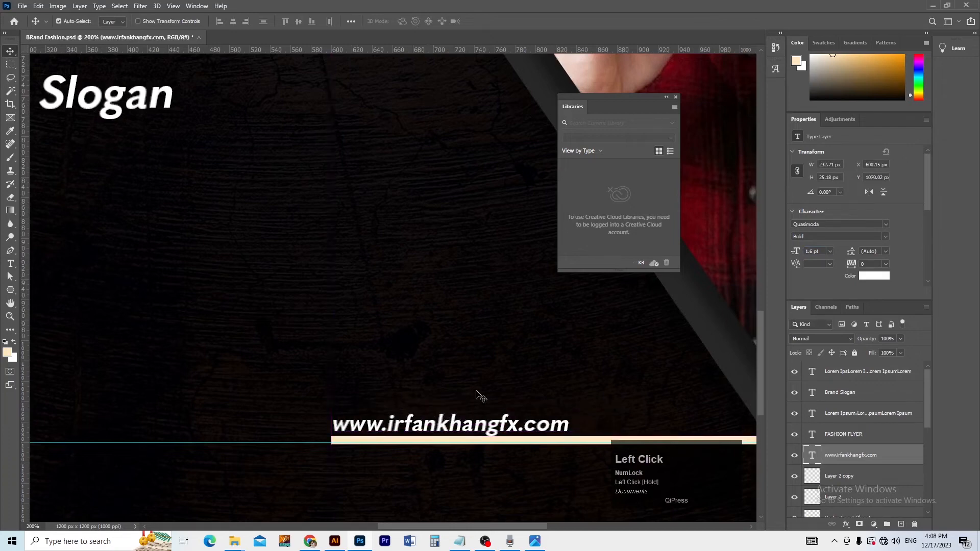
{"action": "left_click", "coordinate": [886, 236]}
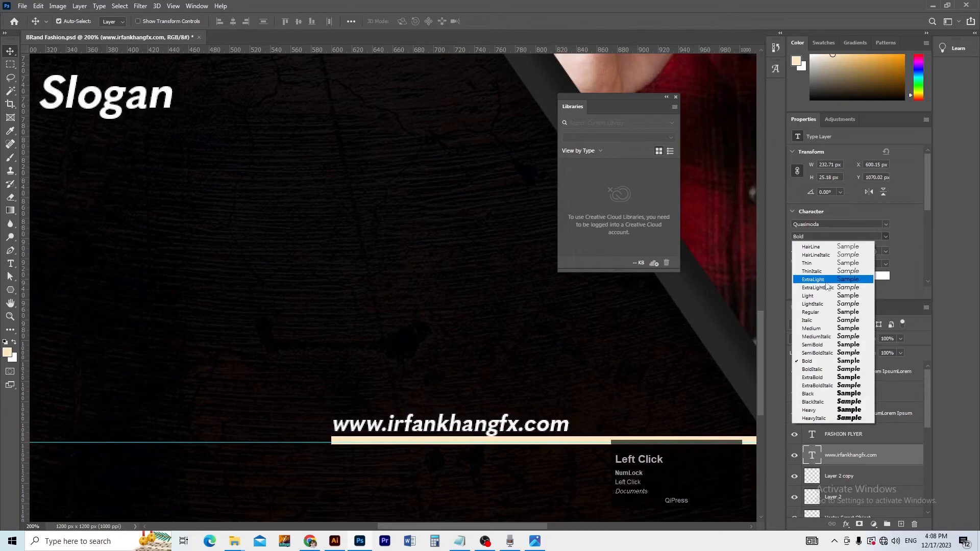
{"action": "left_click", "coordinate": [825, 305]}
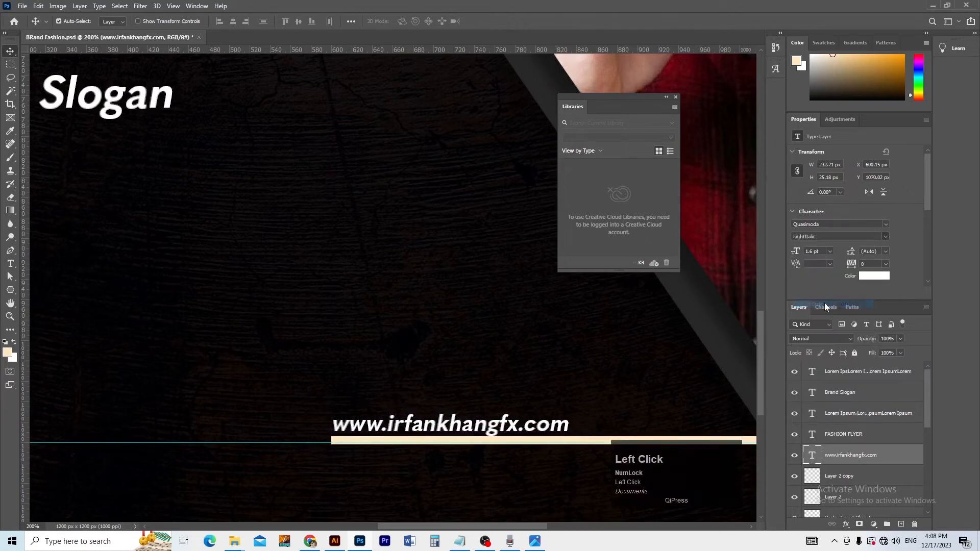
Realign the website address with the lower cream line's left end at about X 600, Y 1067 px.
{"action": "key", "text": "ctrl+space"}
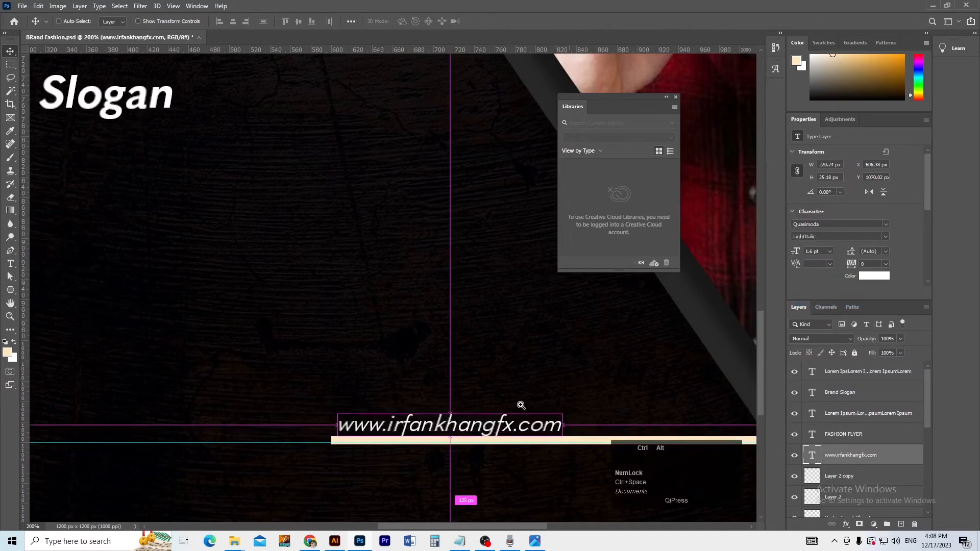
{"action": "left_click", "coordinate": [521, 405], "text": "ctrl+alt"}
{"action": "left_click_drag", "start_coordinate": [484, 421], "coordinate": [444, 416]}
{"action": "key", "text": "ctrl+space"}
{"action": "left_click", "coordinate": [481, 415], "text": "ctrl"}
{"action": "left_click", "coordinate": [480, 416], "text": "ctrl"}
{"action": "left_click", "coordinate": [444, 417], "text": "ctrl+alt"}
{"action": "left_click", "coordinate": [444, 416], "text": "ctrl+alt"}
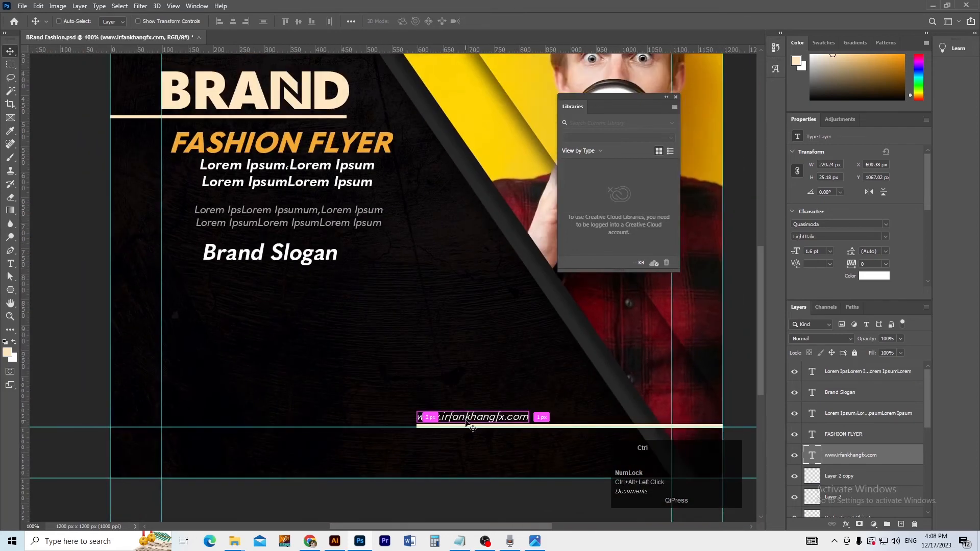
{"action": "key", "text": "s"}
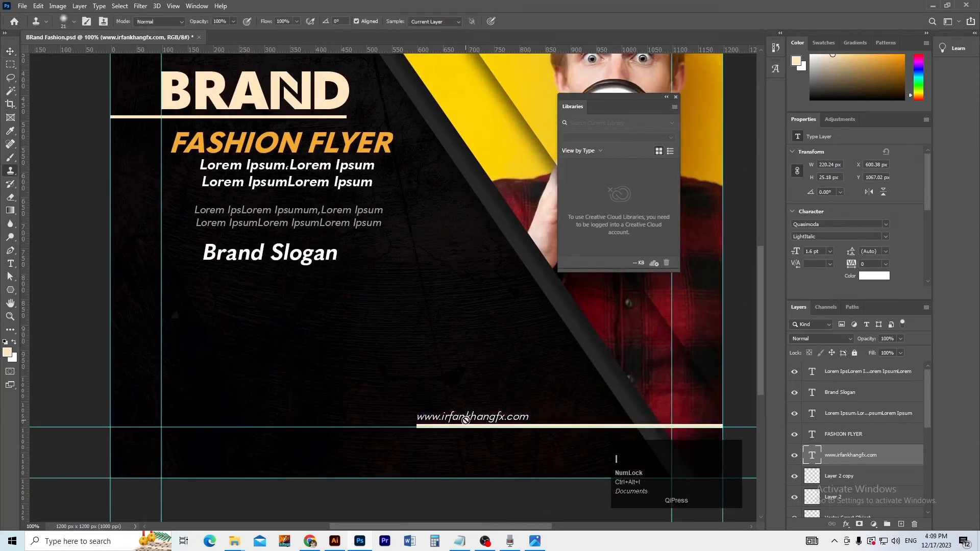
{"action": "key", "text": "space"}
{"action": "key", "text": "t"}
{"action": "left_click_drag", "start_coordinate": [529, 418], "coordinate": [299, 299]}
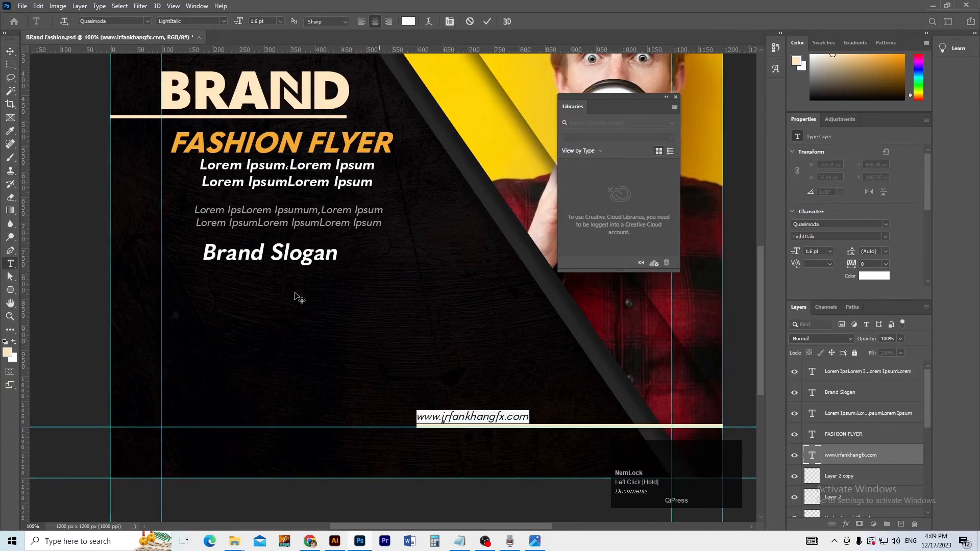
{"action": "left_click", "coordinate": [10, 52]}
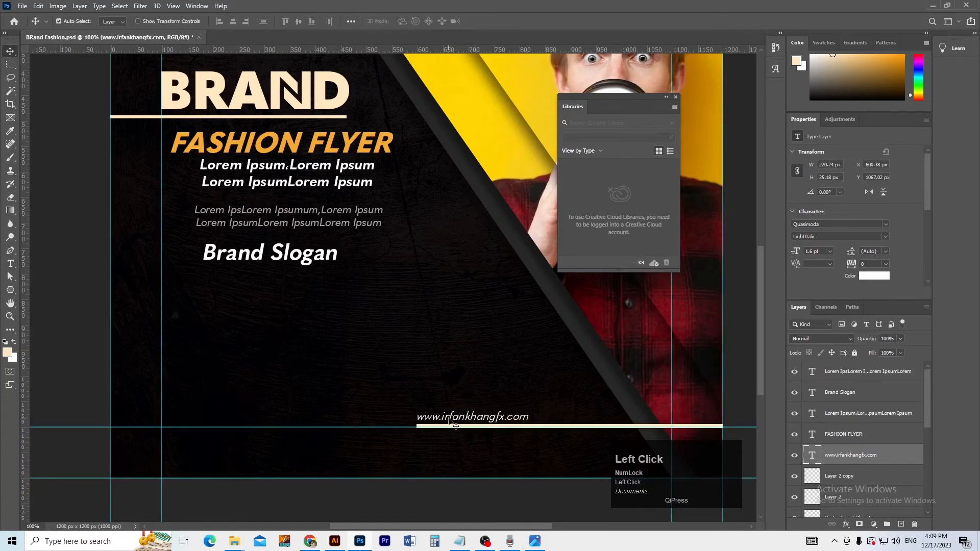
Use Free Transform to nudge the website address up to about Y 1059 px, leaving a gap above the lower cream line.
{"action": "left_click_drag", "start_coordinate": [451, 418], "coordinate": [452, 415]}
{"action": "key", "text": "ctrl+t"}
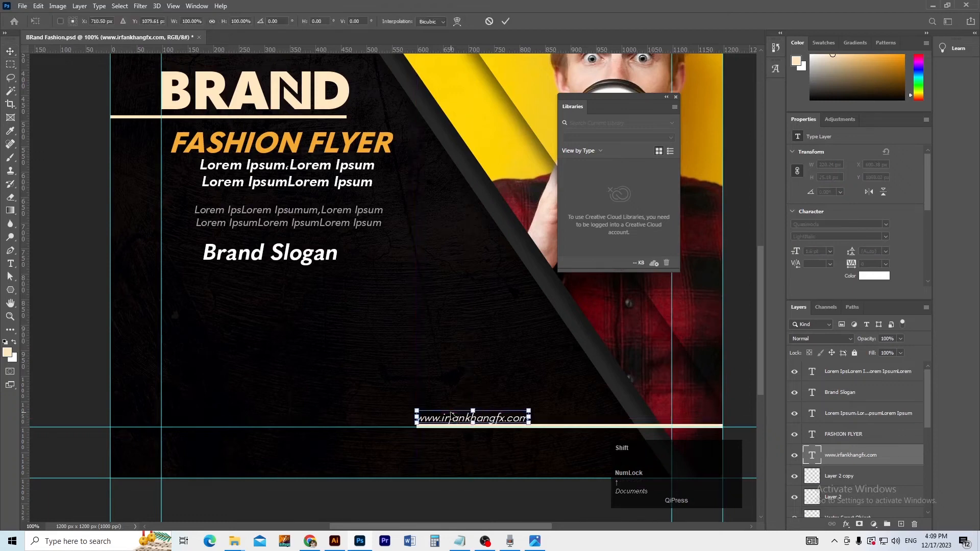
{"action": "key", "text": "shift+Up"}
{"action": "key", "text": "shift+Up"}
{"action": "key", "text": "Down"}
{"action": "key", "text": "Down"}
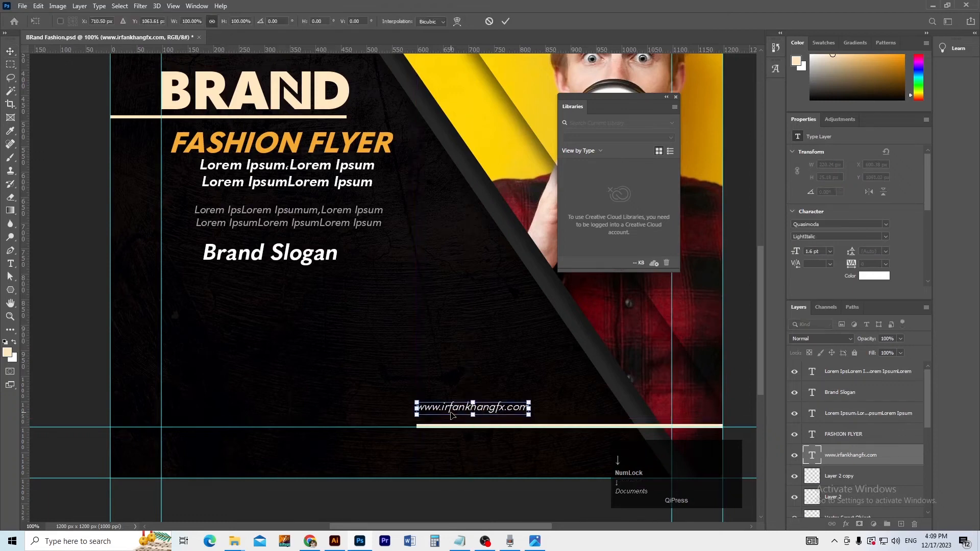
{"action": "key", "text": "Down"}
{"action": "key", "text": "Down"}
{"action": "key", "text": "Down"}
{"action": "key", "text": "Down"}
{"action": "key", "text": "Down"}
{"action": "key", "text": "Down"}
{"action": "key", "text": "Down"}
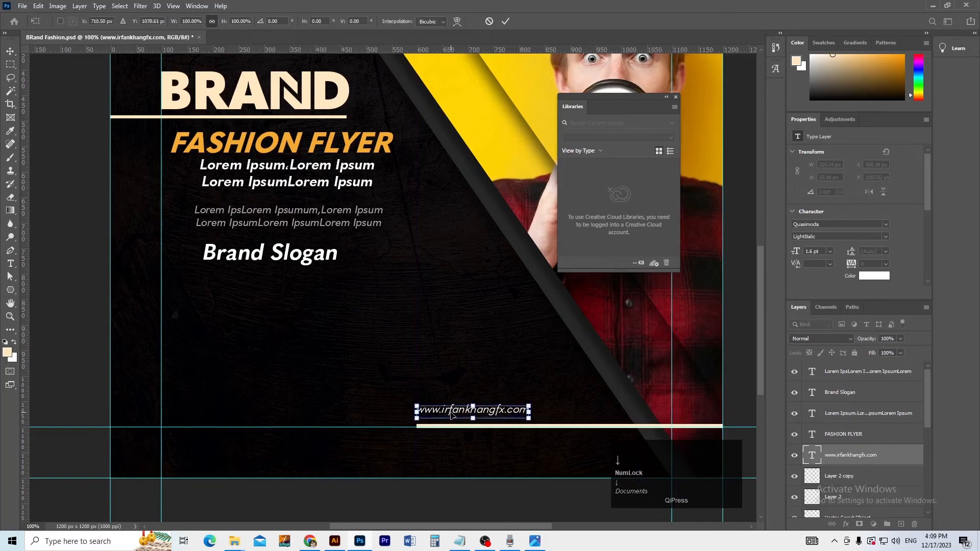
{"action": "key", "text": "Down"}
{"action": "key", "text": "Down"}
{"action": "key", "text": "Down"}
{"action": "key", "text": "Down"}
{"action": "key", "text": "Down"}
{"action": "key", "text": "Down"}
{"action": "left_click", "coordinate": [822, 252]}
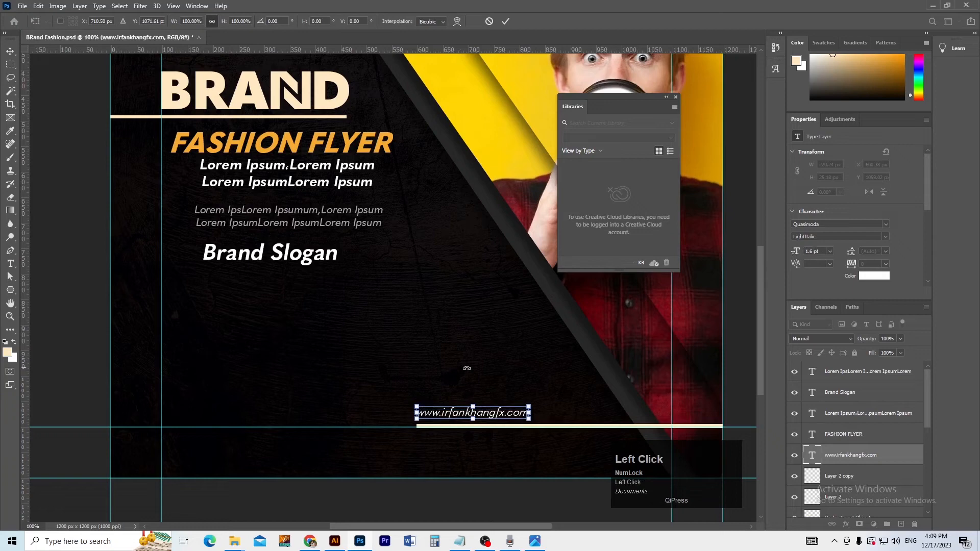
{"action": "key", "text": "t"}
{"action": "left_click", "coordinate": [484, 414]}
{"action": "left_click", "coordinate": [11, 263]}
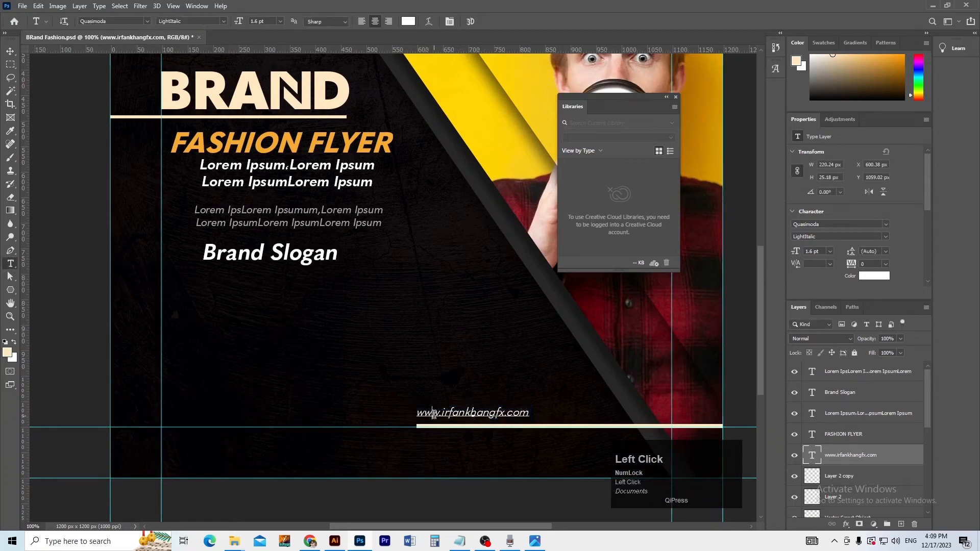
Set the font size of the whole website address to 1.9 pt and commit the text.
{"action": "triple_click", "coordinate": [434, 414]}
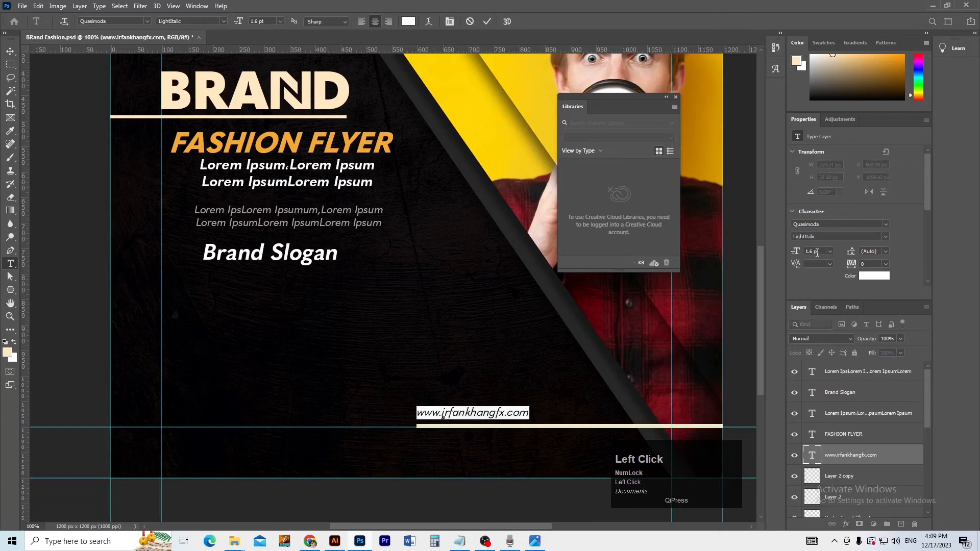
{"action": "key", "text": "Return"}
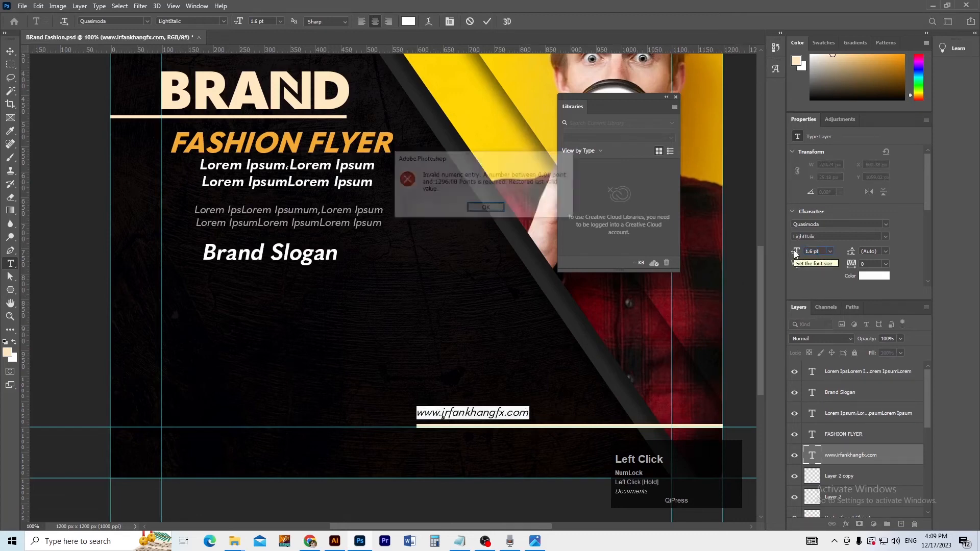
{"action": "left_click", "coordinate": [497, 209]}
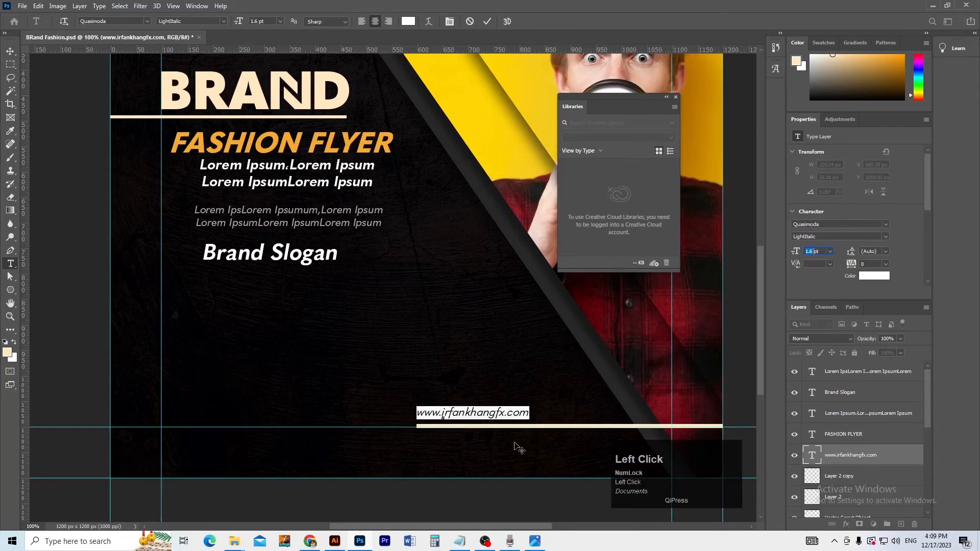
{"action": "type", "text": "1pt"}
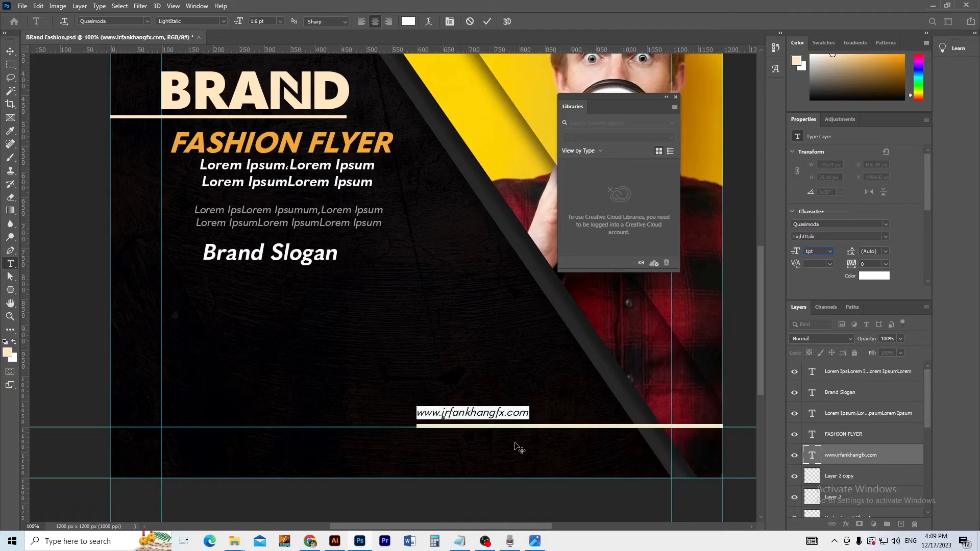
{"action": "key", "text": "Return"}
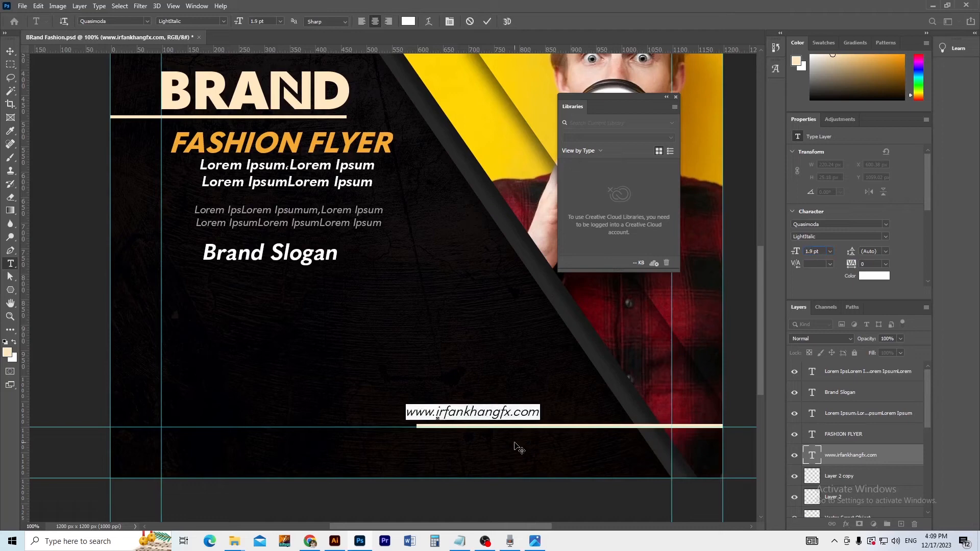
{"action": "left_click", "coordinate": [6, 53]}
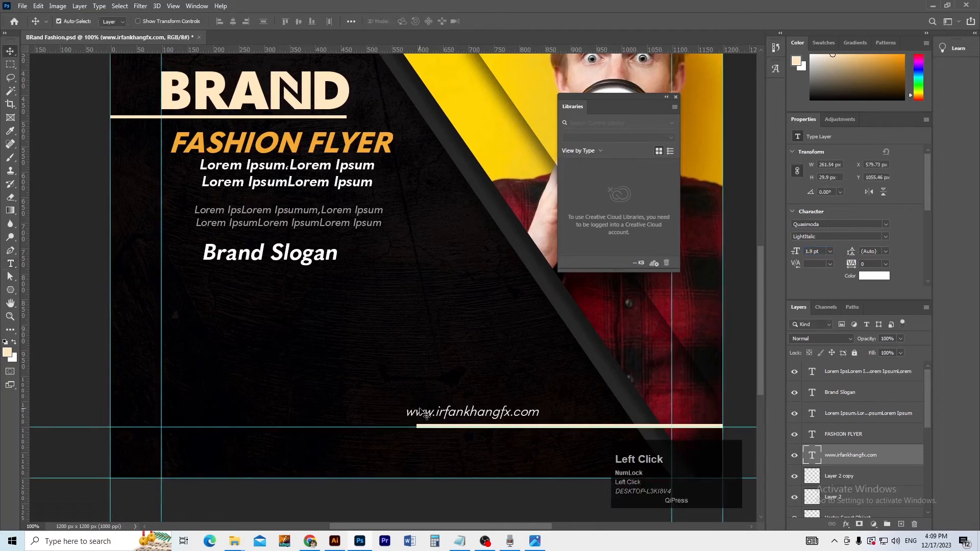
{"action": "key", "text": "ctrl+a"}
{"action": "key", "text": "Right"}
{"action": "key", "text": "ctrl+d"}
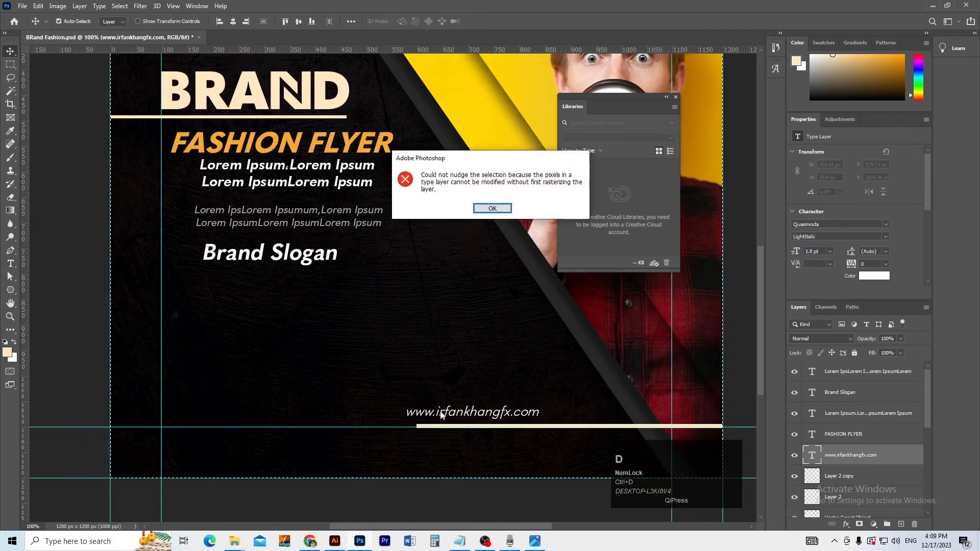
{"action": "key", "text": "Return"}
{"action": "key", "text": "ctrl+a"}
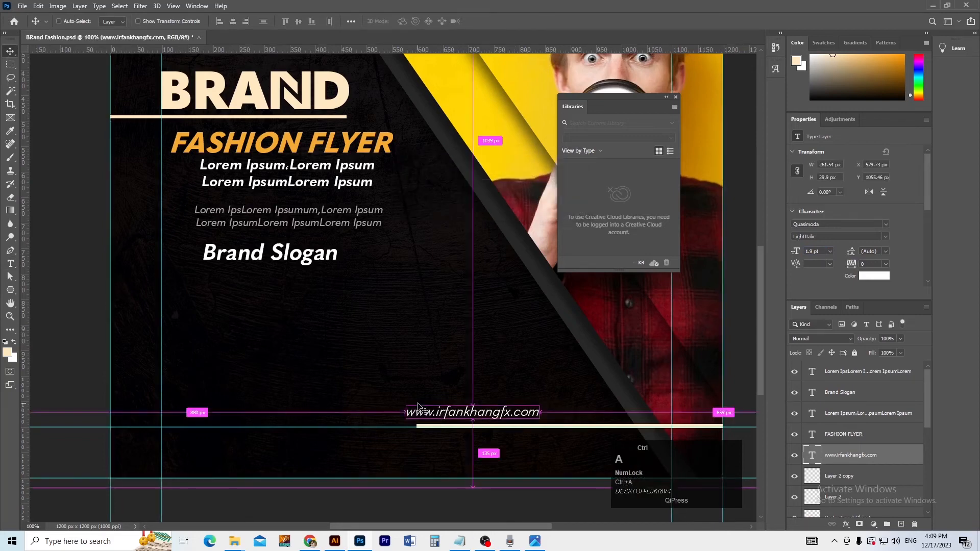
{"action": "key", "text": "ctrl+d"}
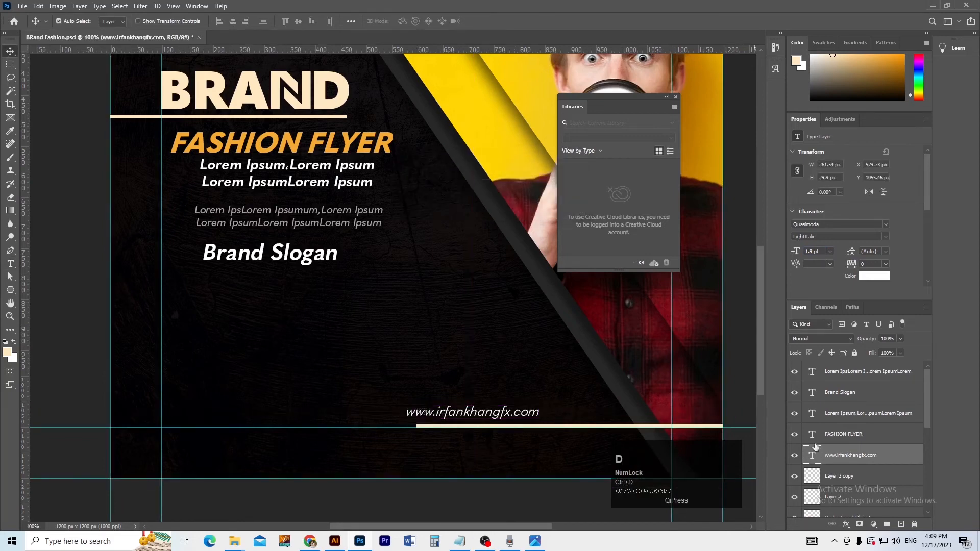
{"action": "left_click", "coordinate": [795, 456]}
{"action": "left_click", "coordinate": [795, 456]}
Nudge the website address right to about X 605 px so it starts at the lower cream line's left end, and save the file.
{"action": "key", "text": "ctrl+Right"}
{"action": "key", "text": "ctrl+Right"}
{"action": "key", "text": "ctrl+Right"}
{"action": "key", "text": "ctrl+Right"}
{"action": "key", "text": "ctrl+Right"}
{"action": "key", "text": "ctrl+Right"}
{"action": "key", "text": "ctrl+Right"}
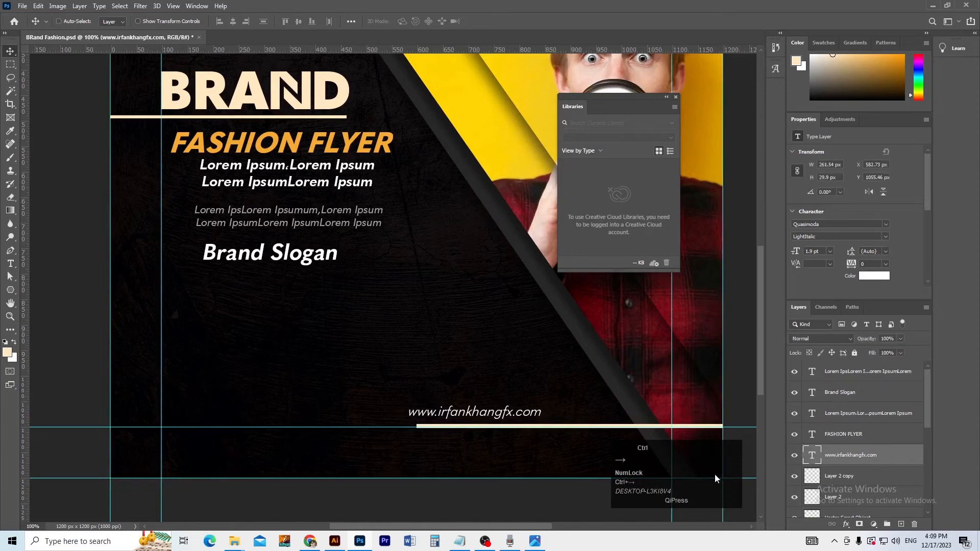
{"action": "key", "text": "ctrl+Right"}
{"action": "key", "text": "ctrl+Right"}
{"action": "key", "text": "ctrl+Right"}
{"action": "key", "text": "ctrl+Right"}
{"action": "key", "text": "ctrl+Right"}
{"action": "key", "text": "ctrl+Right"}
{"action": "key", "text": "ctrl+Right"}
{"action": "key", "text": "ctrl+Right"}
{"action": "key", "text": "ctrl+Right"}
{"action": "key", "text": "ctrl+Right"}
{"action": "key", "text": "ctrl+Right"}
{"action": "key", "text": "ctrl+Right"}
{"action": "key", "text": "ctrl+Right"}
{"action": "key", "text": "ctrl+Right"}
{"action": "key", "text": "ctrl+Right"}
{"action": "key", "text": "ctrl+Right"}
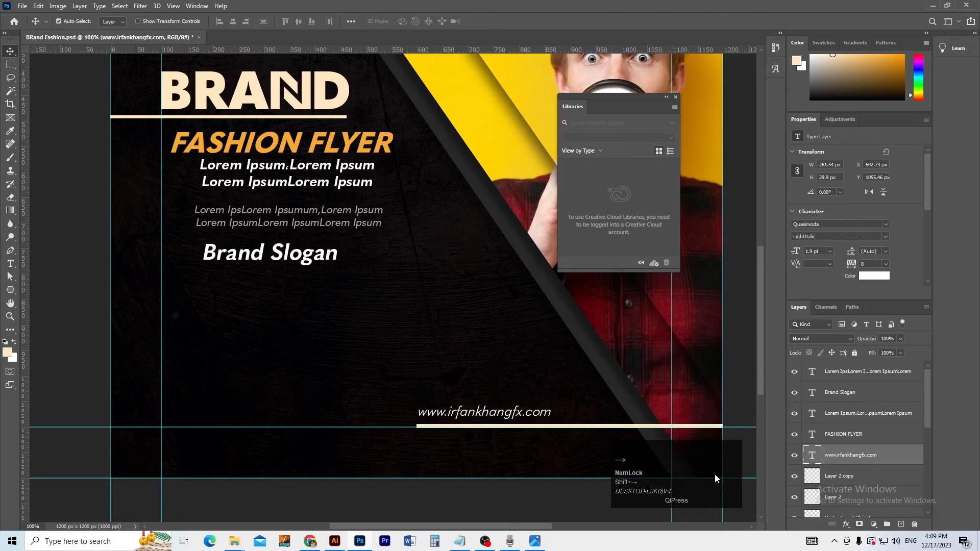
{"action": "key", "text": "ctrl+Right"}
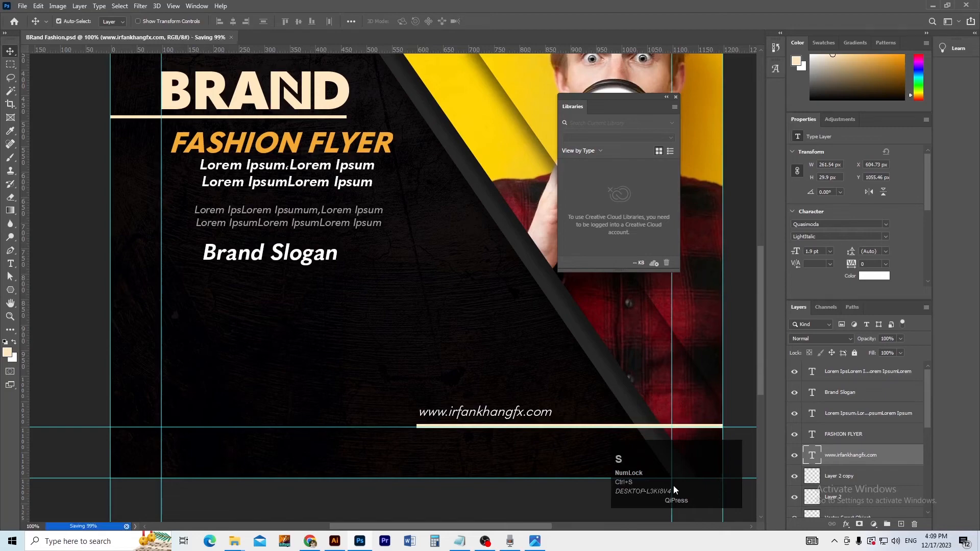
Switch to Chrome and run a Google search for "facebook icon" in a new browser tab.
{"action": "left_click", "coordinate": [311, 542]}
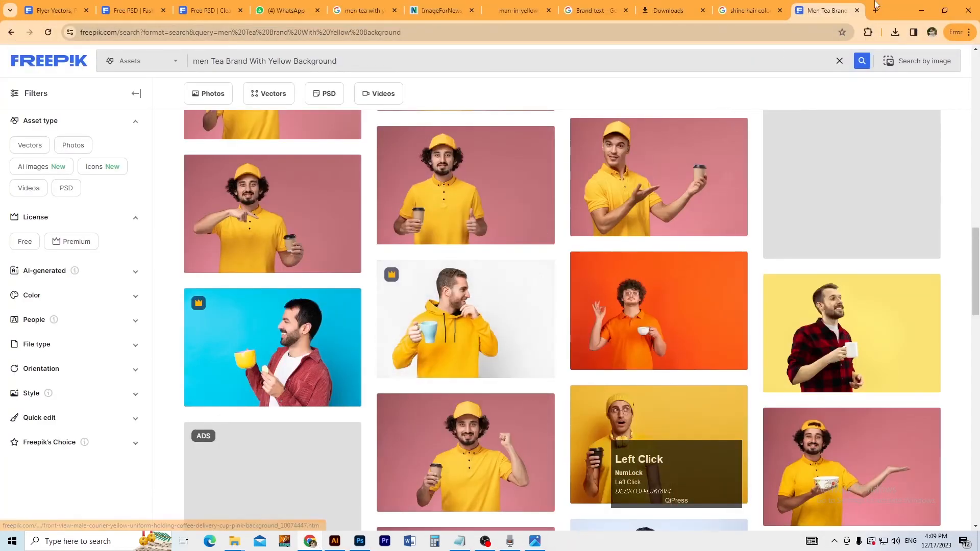
{"action": "left_click", "coordinate": [873, 11]}
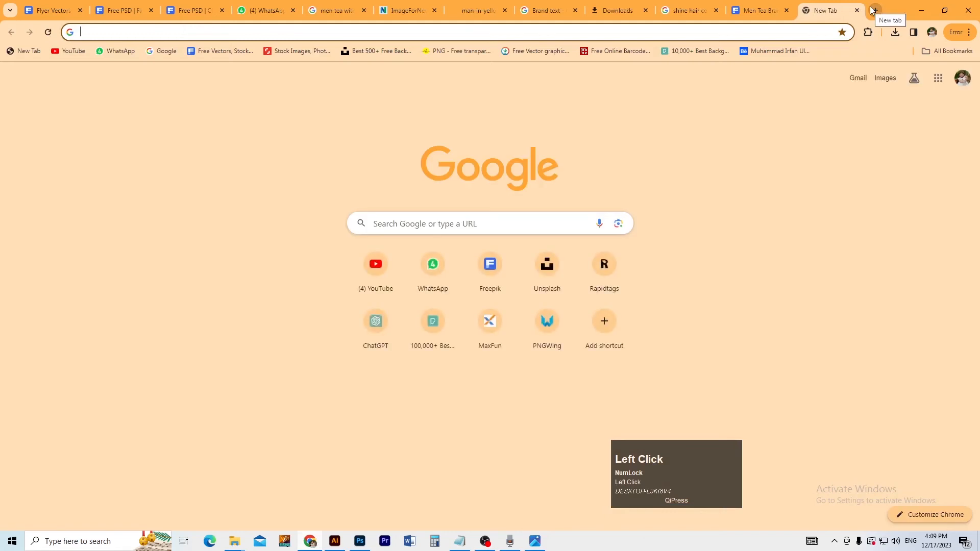
{"action": "type", "text": "facebook.com"}
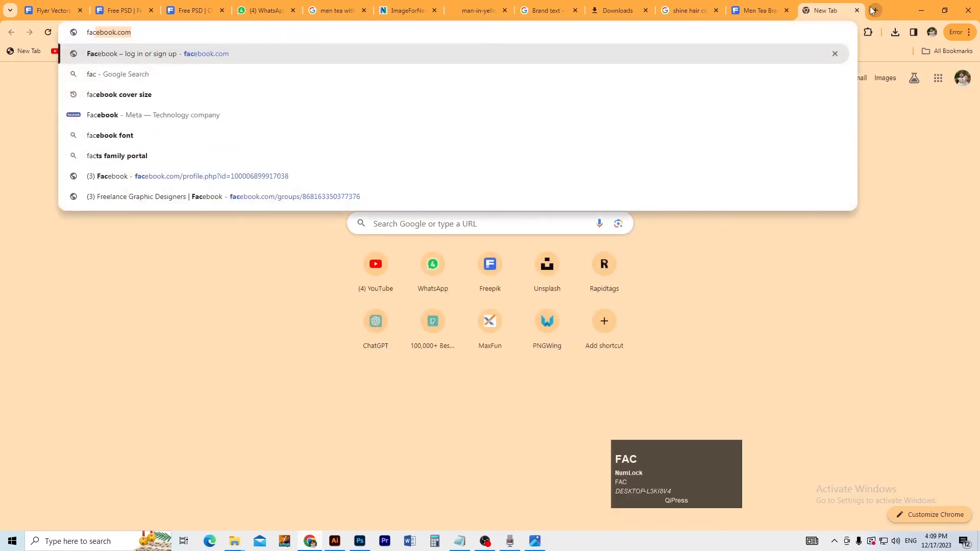
{"action": "key", "text": "Right"}
{"action": "key", "text": "shift+Left"}
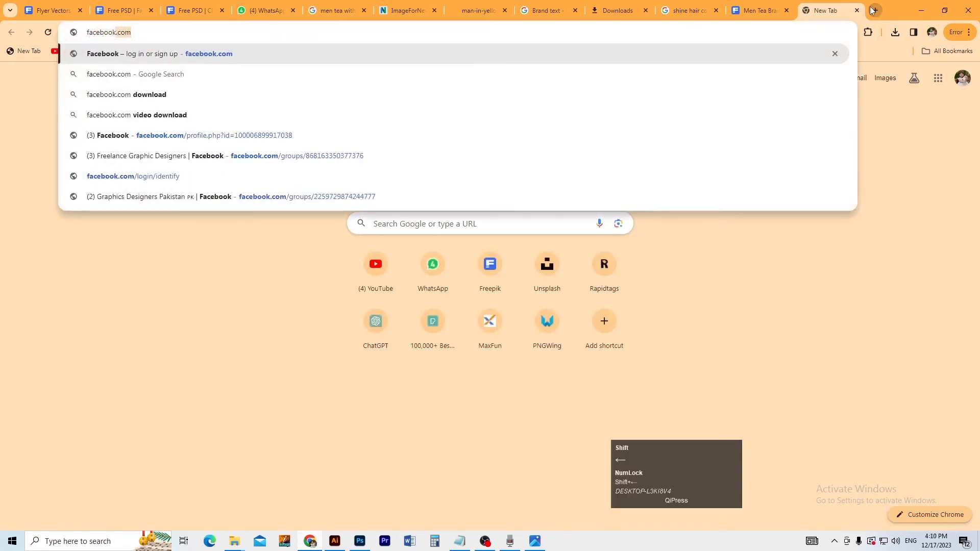
{"action": "type", "text": "icon"}
{"action": "key", "text": "Return"}
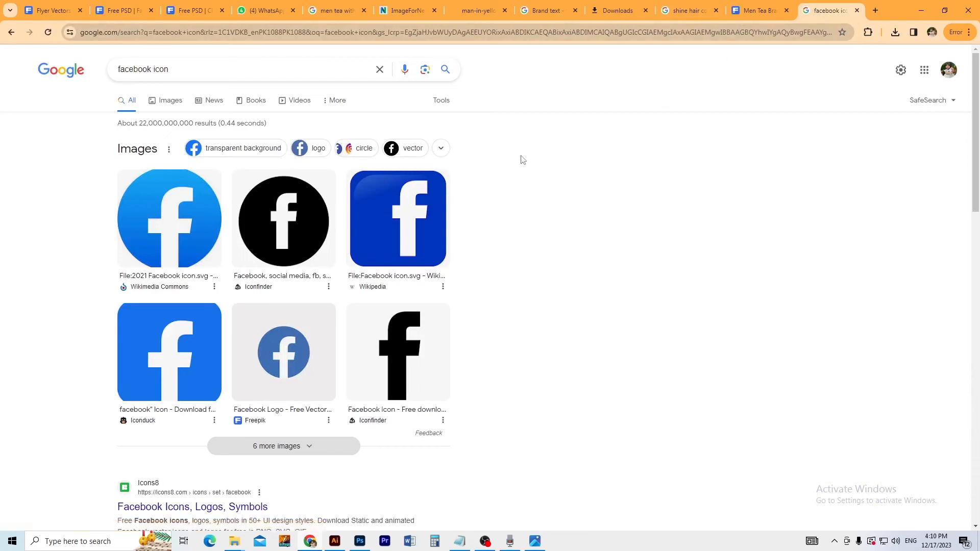
Open the black circular Facebook icon from Iconfinder as a full-size image in its own browser tab.
{"action": "left_click", "coordinate": [332, 236]}
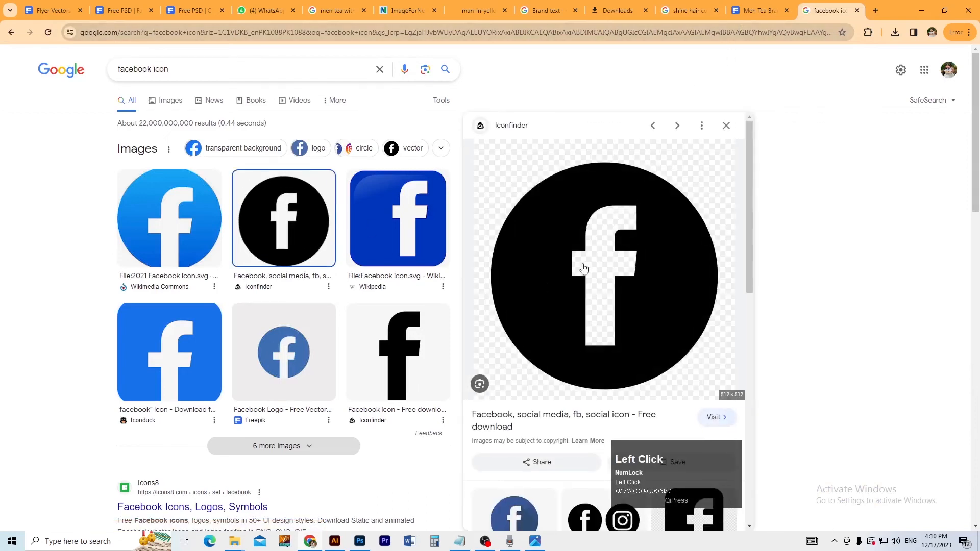
{"action": "right_click", "coordinate": [549, 262]}
{"action": "left_click", "coordinate": [571, 394]}
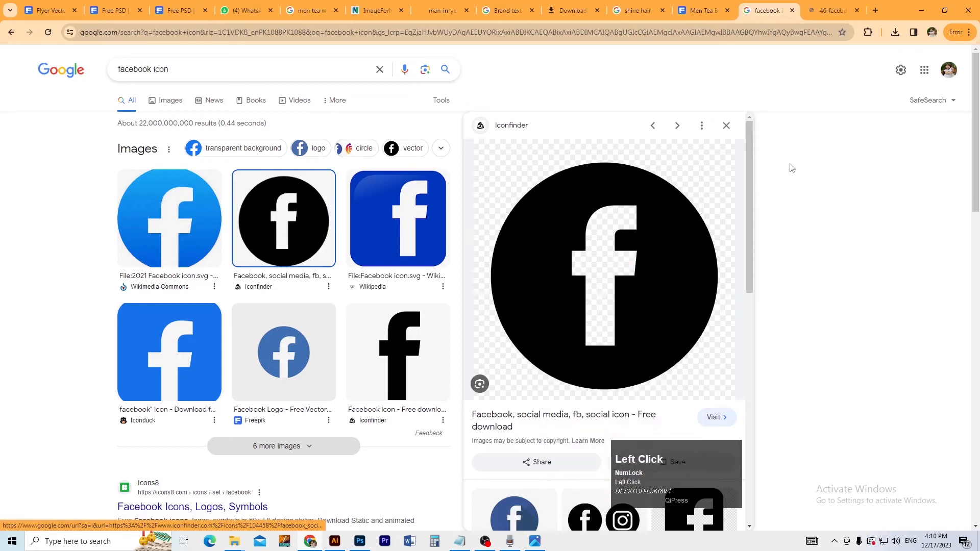
{"action": "left_click", "coordinate": [824, 11]}
Try to copy the Facebook icon image from the browser into the Photoshop flyer, and delete the pasted layer.
{"action": "right_click", "coordinate": [518, 233]}
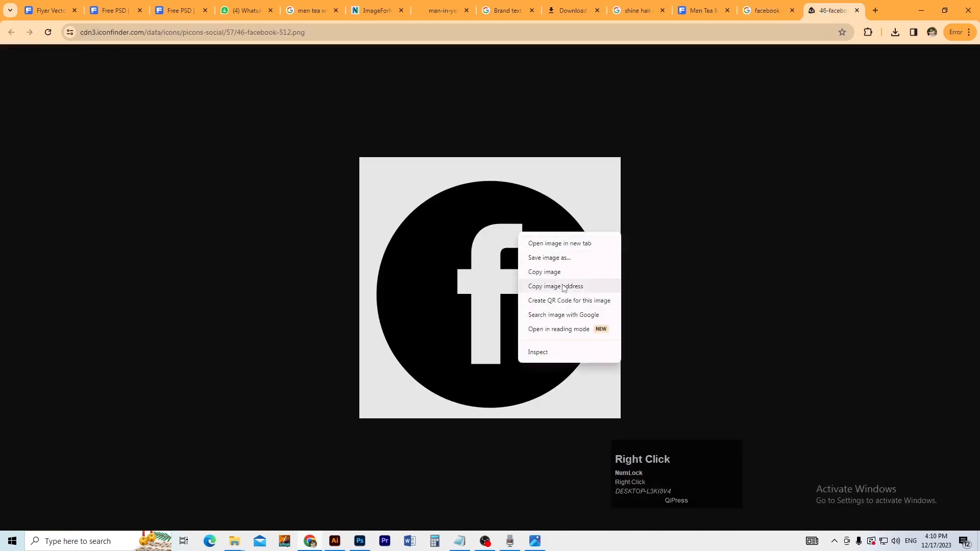
{"action": "left_click", "coordinate": [563, 271]}
{"action": "key", "text": "alt+Tab"}
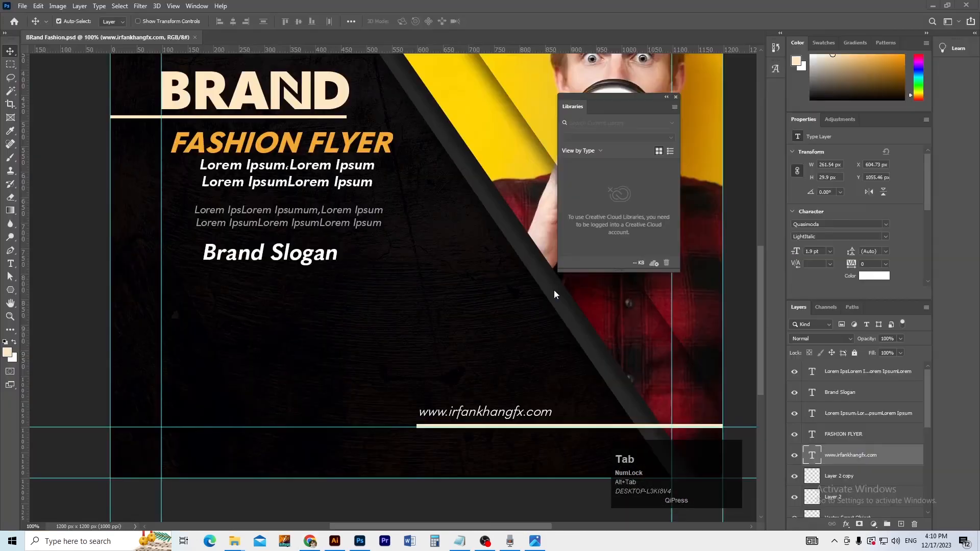
{"action": "key", "text": "ctrl+v"}
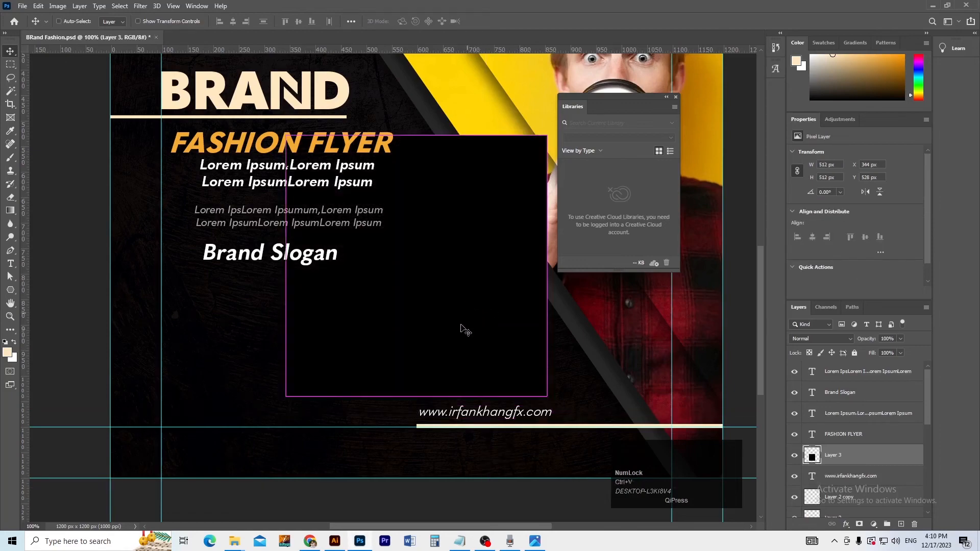
{"action": "key", "text": "Delete"}
Switch back to Chrome and save the Facebook icon as a PNG image in the MISc folder.
{"action": "key", "text": "alt+Tab"}
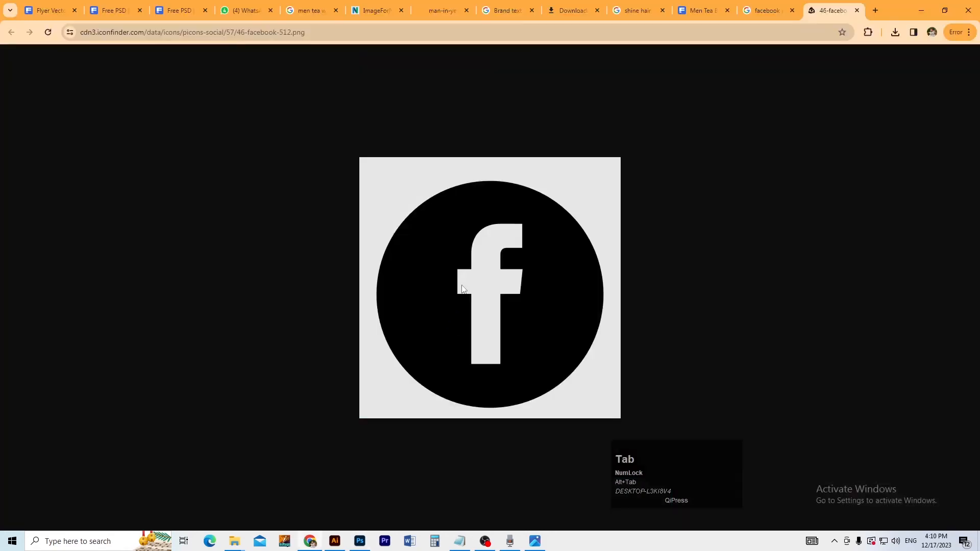
{"action": "right_click", "coordinate": [430, 268]}
{"action": "left_click", "coordinate": [458, 293]}
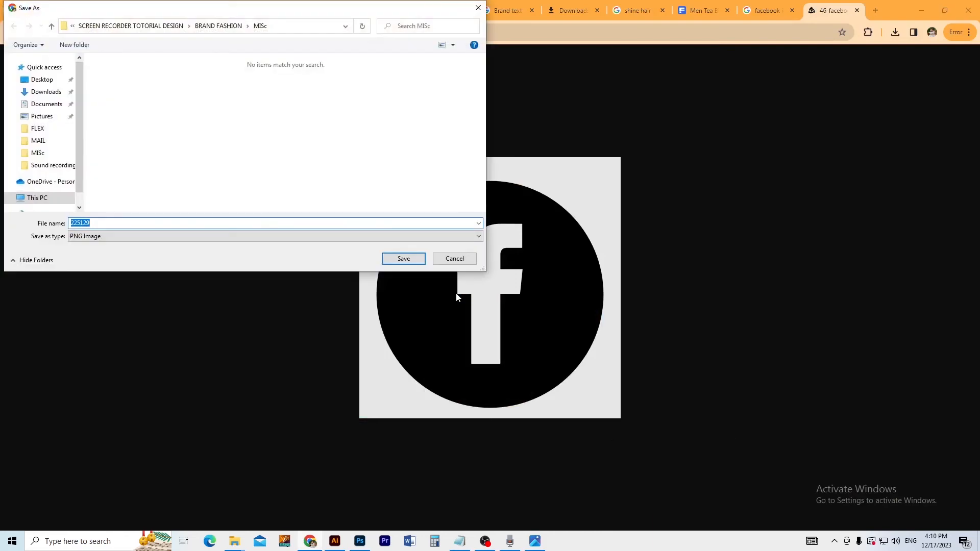
{"action": "key", "text": "Return"}
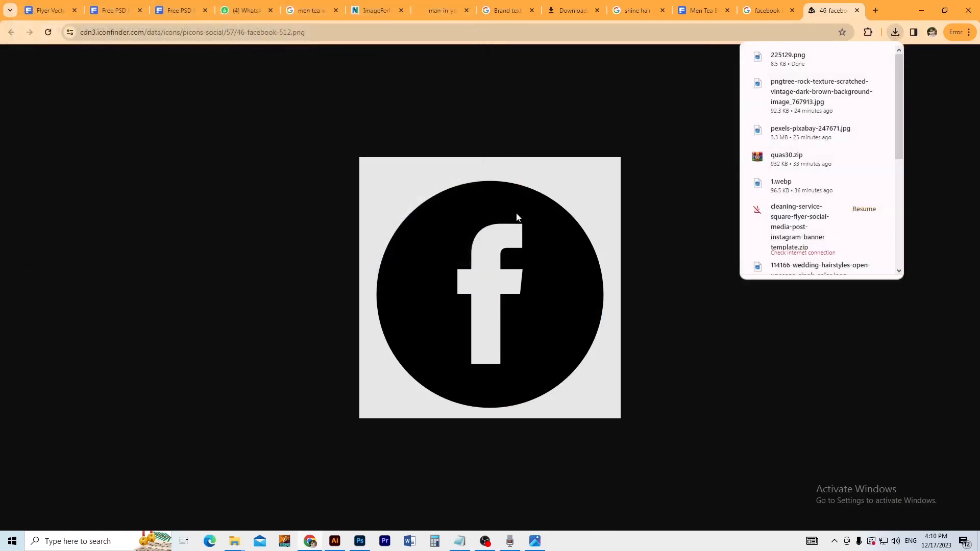
Return to the Google results and search for "instagram icon" instead.
{"action": "left_click", "coordinate": [766, 10]}
{"action": "triple_click", "coordinate": [186, 70]}
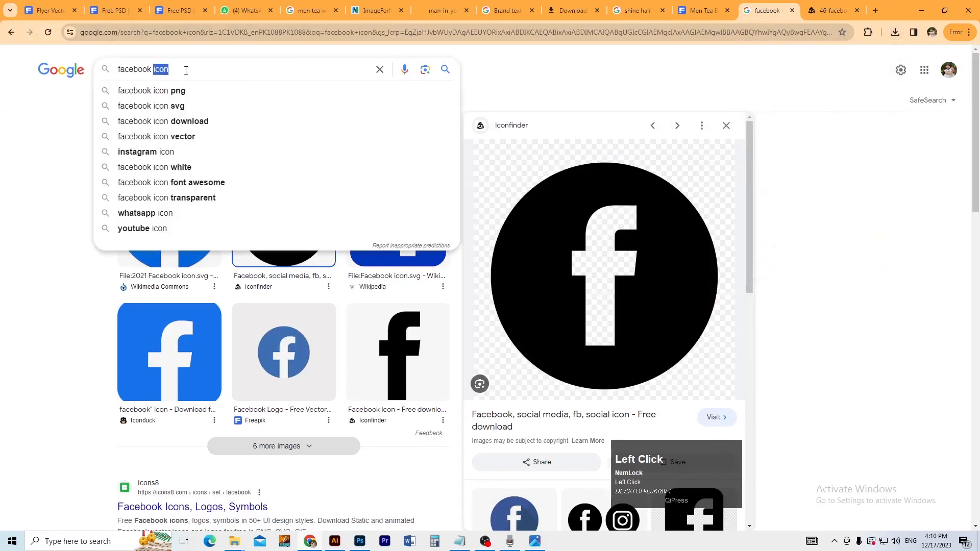
{"action": "type", "text": "instagram icon"}
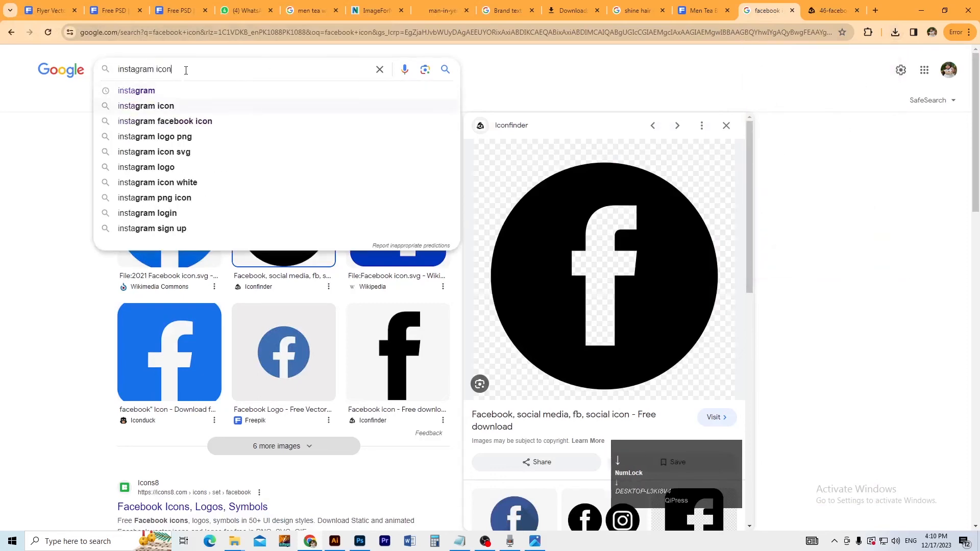
{"action": "key", "text": "Return"}
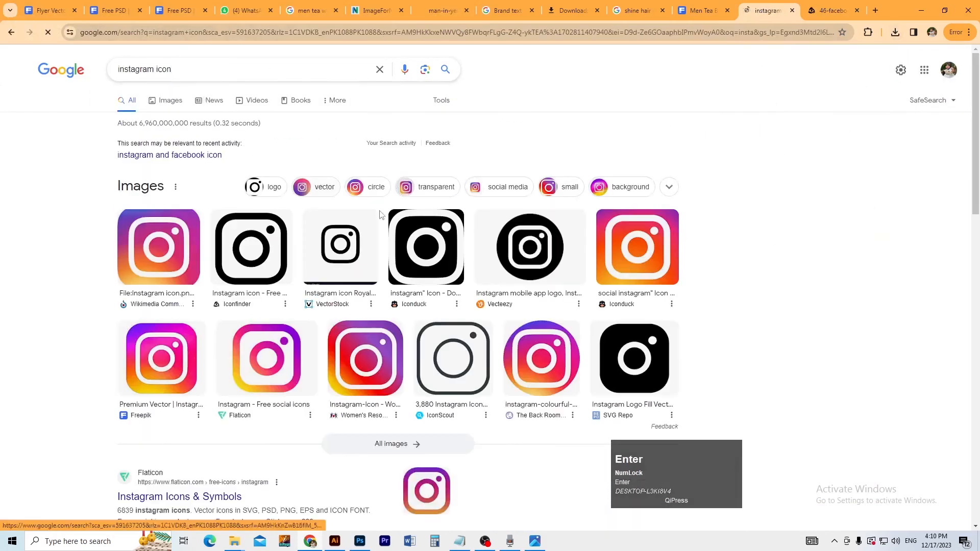
Open the black outlined Instagram icon from Iconfinder in its own browser tab and save it as a PNG in the MISc folder.
{"action": "left_click", "coordinate": [284, 259]}
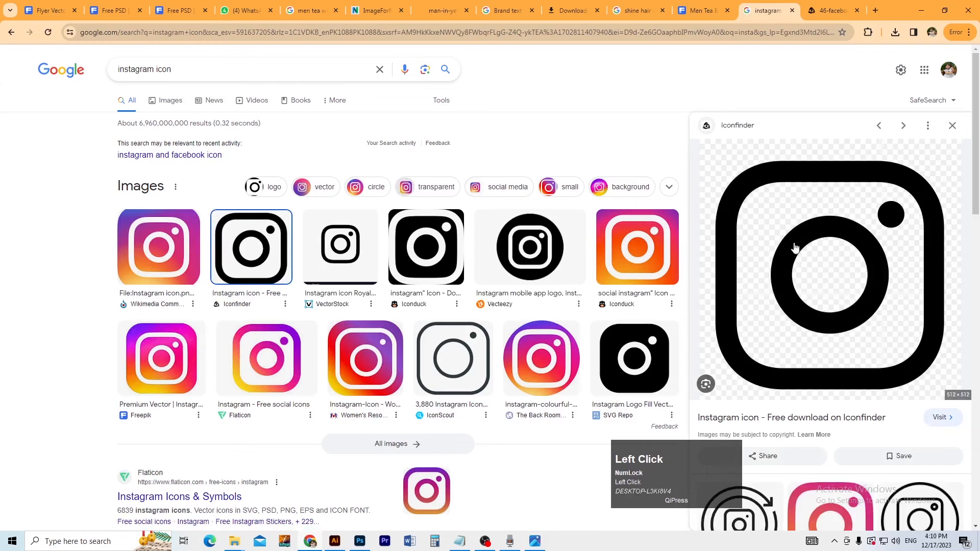
{"action": "right_click", "coordinate": [801, 250]}
{"action": "left_click", "coordinate": [853, 382]}
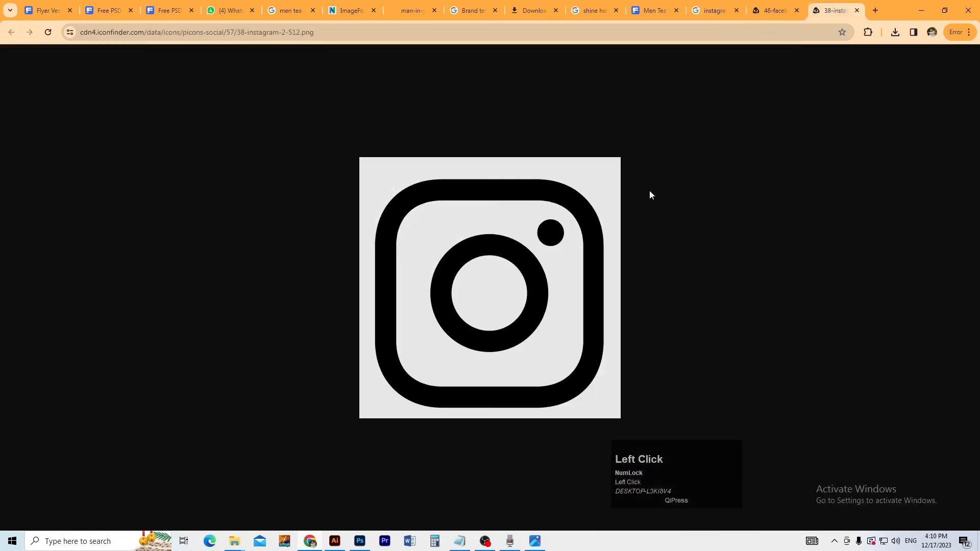
{"action": "right_click", "coordinate": [480, 267]}
{"action": "left_click", "coordinate": [520, 292]}
{"action": "key", "text": "Return"}
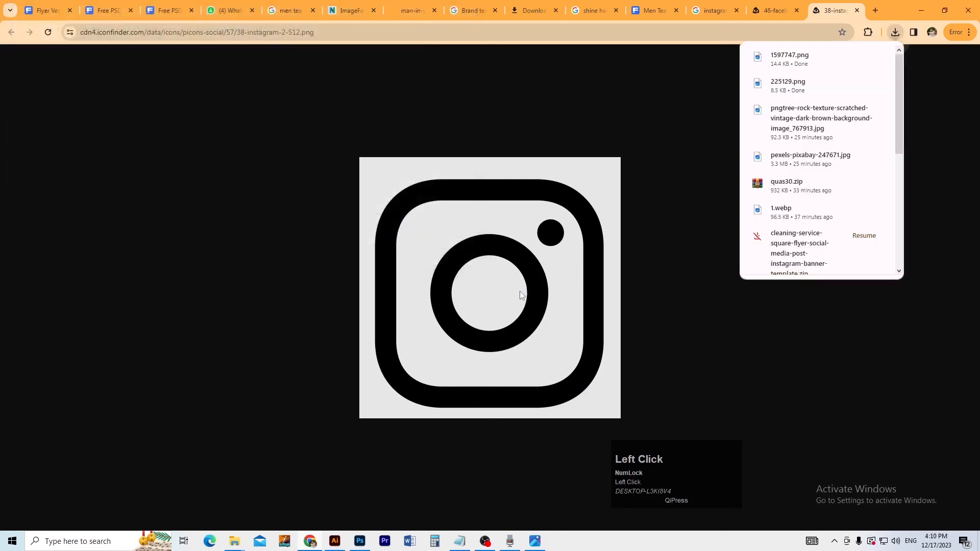
Return to the Google results in Chrome and search for "twitter icon".
{"action": "key", "text": "alt+Tab"}
{"action": "key", "text": "alt+Tab"}
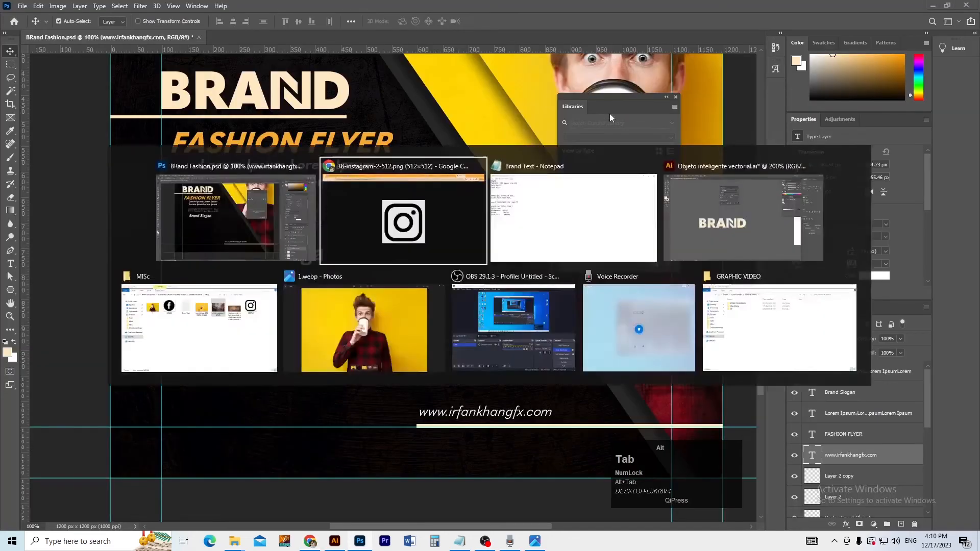
{"action": "left_click", "coordinate": [720, 10]}
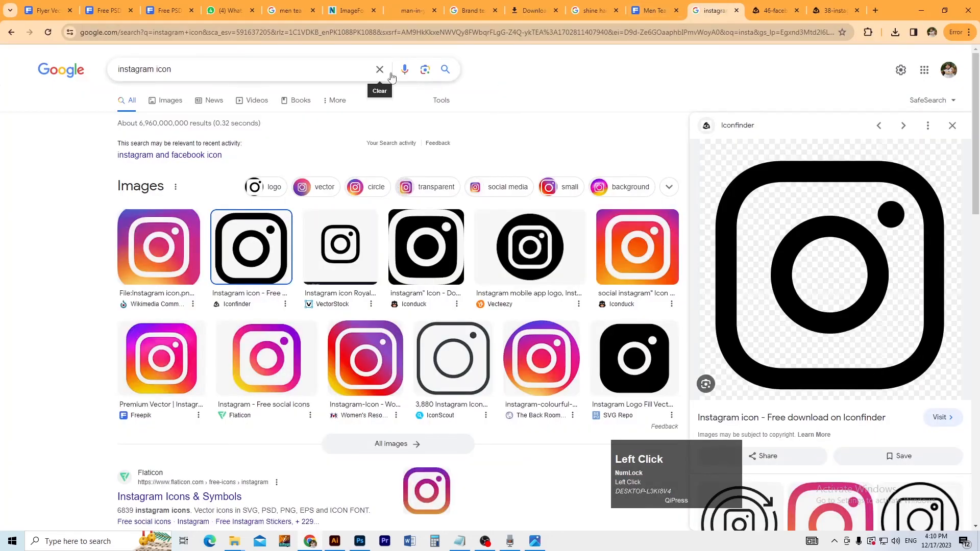
{"action": "double_click", "coordinate": [153, 69]}
{"action": "type", "text": "t"}
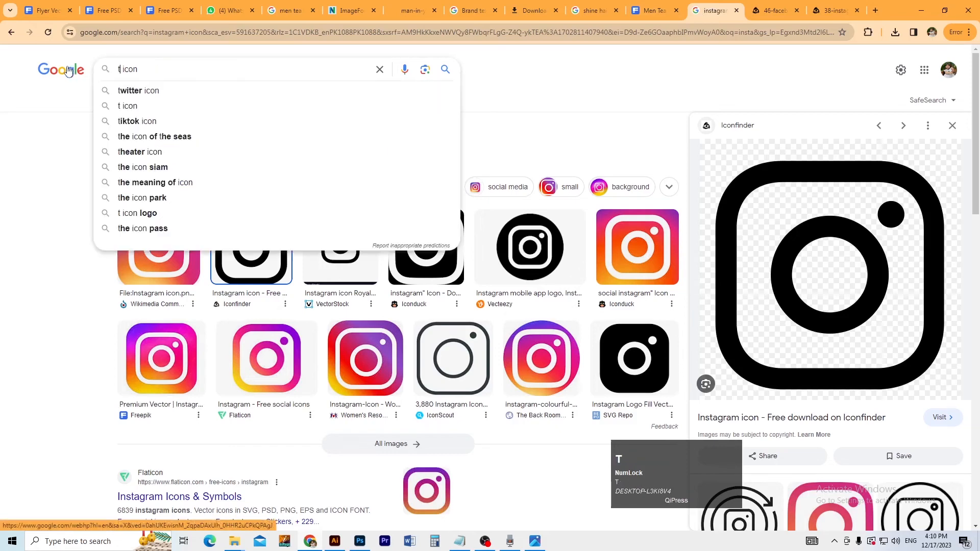
{"action": "key", "text": "Down"}
{"action": "key", "text": "Return"}
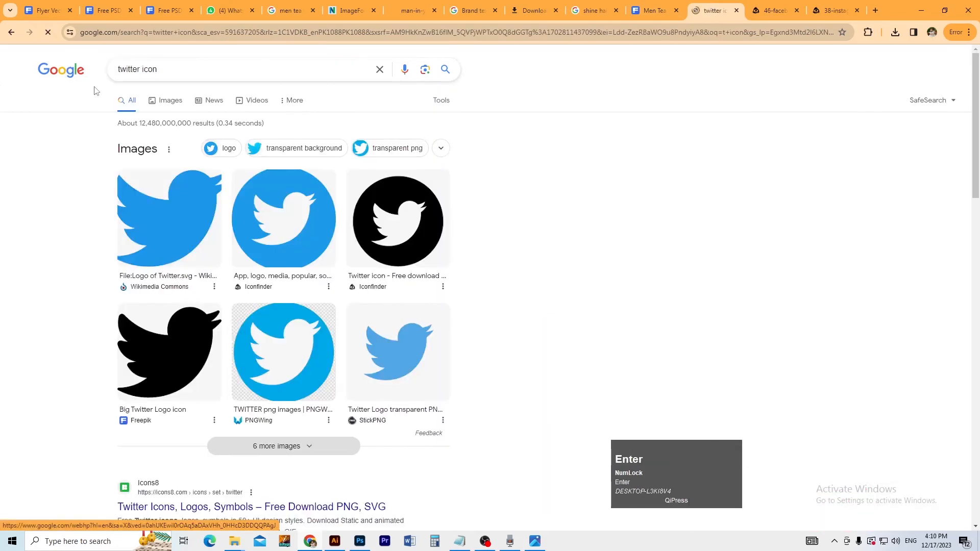
Open the black circular Twitter icon from Iconfinder in its own browser tab and save it as a PNG in the MISc folder.
{"action": "left_click", "coordinate": [387, 220]}
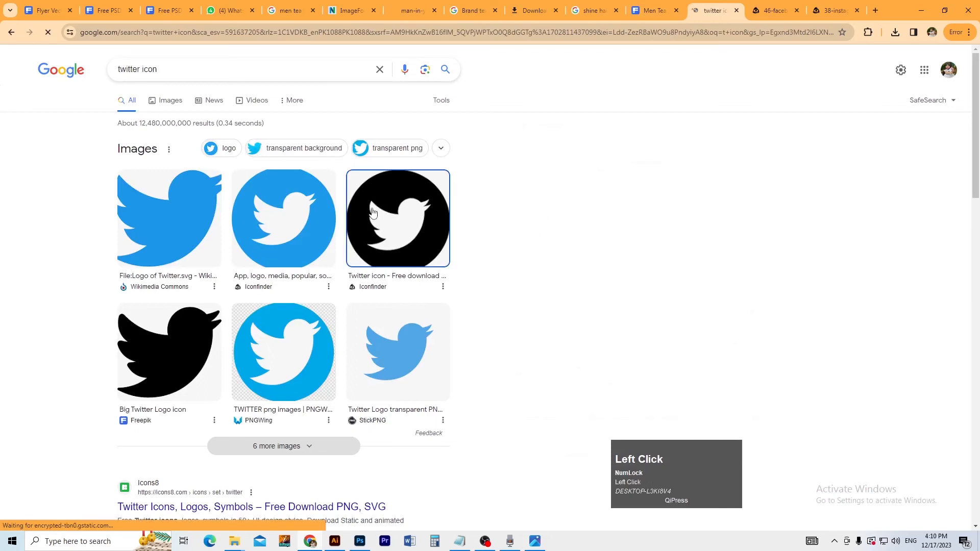
{"action": "right_click", "coordinate": [516, 225]}
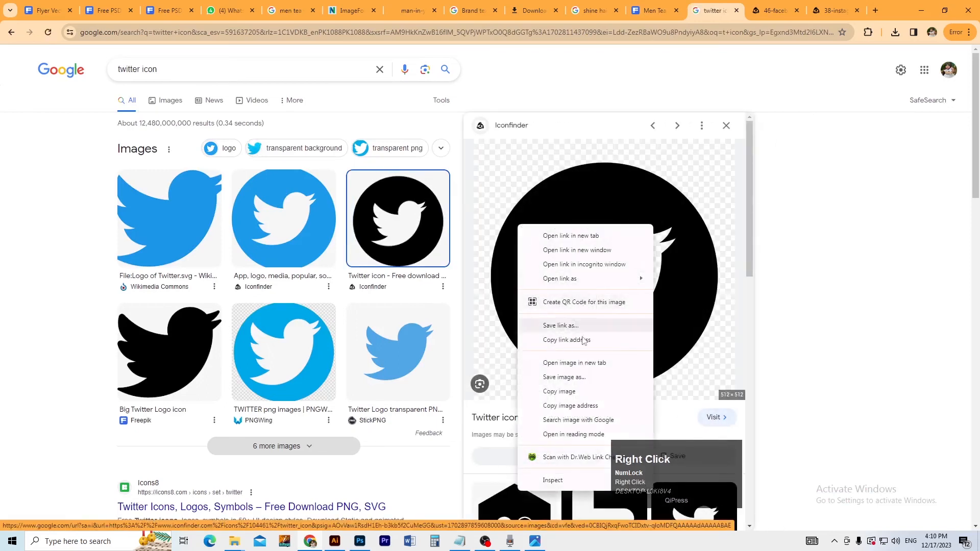
{"action": "left_click", "coordinate": [587, 364]}
{"action": "left_click", "coordinate": [838, 10]}
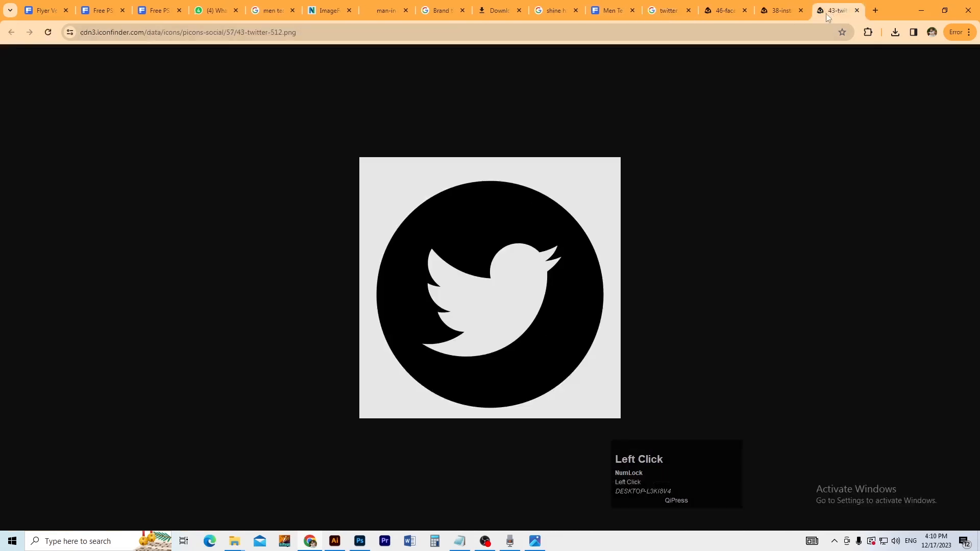
{"action": "right_click", "coordinate": [470, 243]}
{"action": "left_click", "coordinate": [491, 273]}
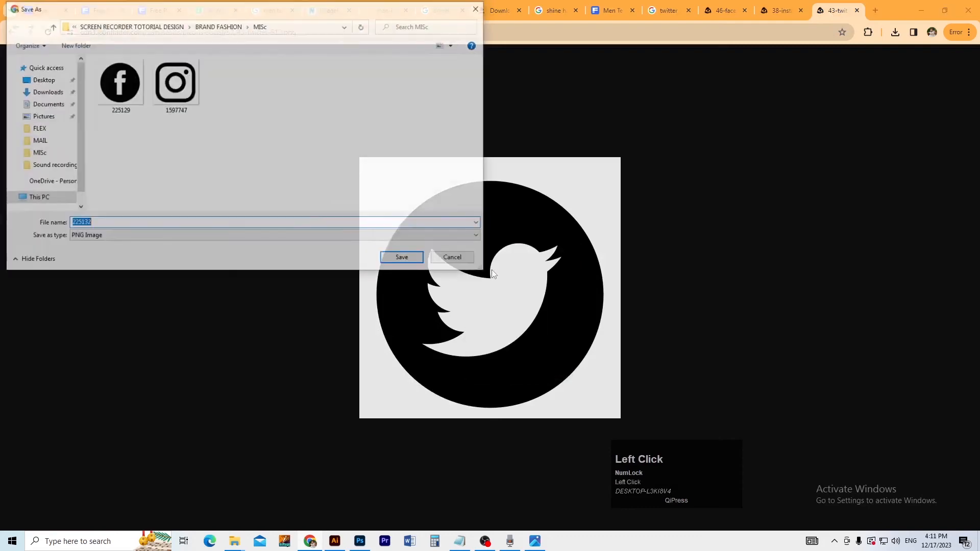
Switch to the Photoshop flyer and bring up the MISc folder window in File Explorer fully on screen over it.
{"action": "key", "text": "alt+Tab"}
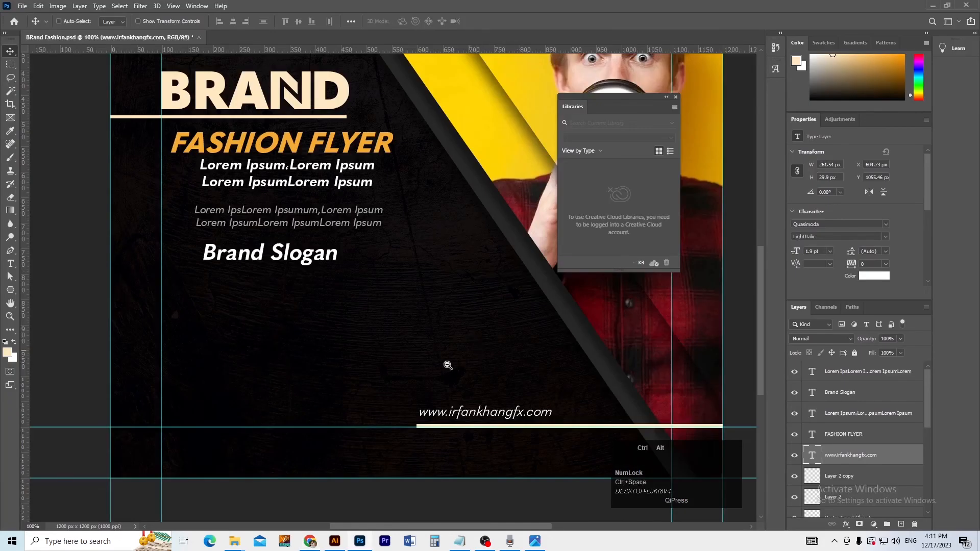
{"action": "left_click", "coordinate": [444, 376], "text": "ctrl+alt"}
{"action": "mouse_move", "coordinate": [232, 544]}
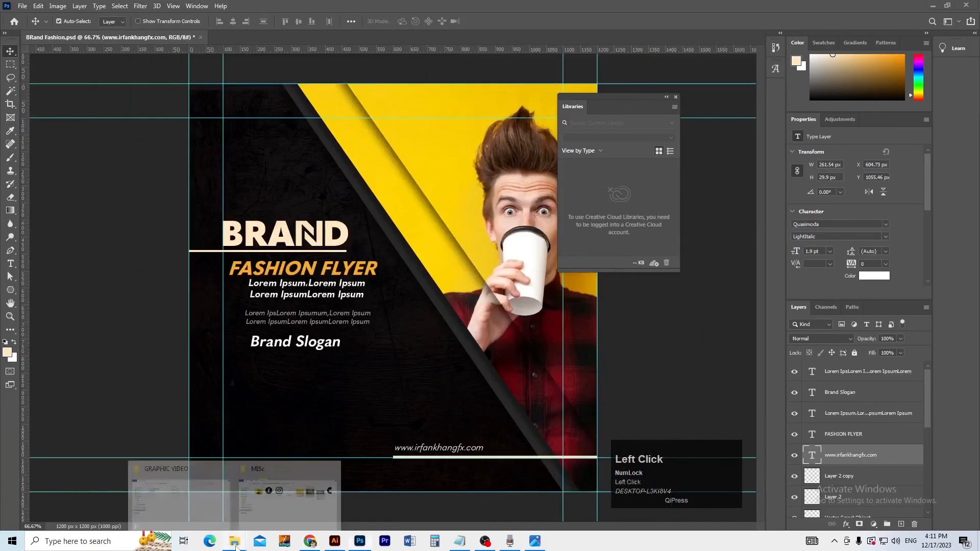
{"action": "left_click", "coordinate": [291, 505]}
{"action": "left_click", "coordinate": [687, 312]}
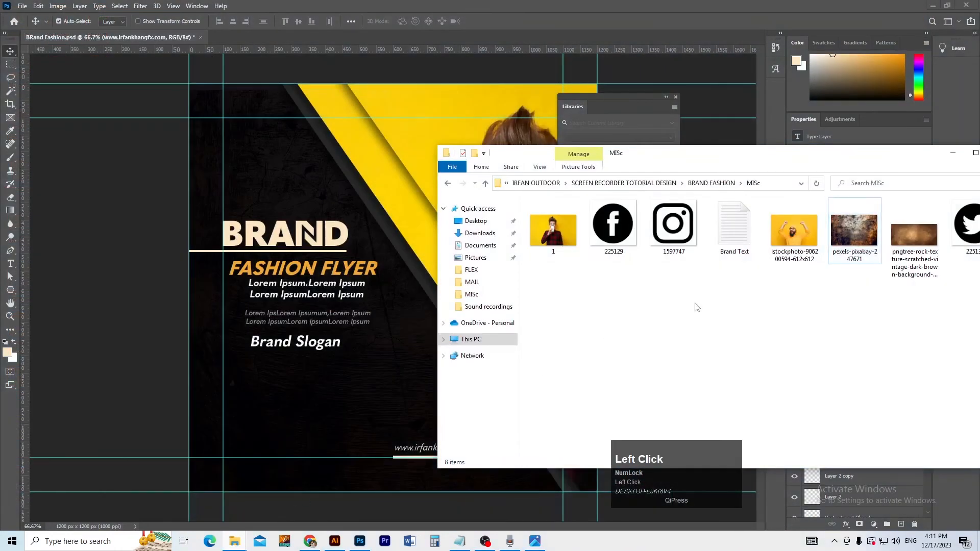
{"action": "left_click_drag", "start_coordinate": [645, 154], "coordinate": [459, 167]}
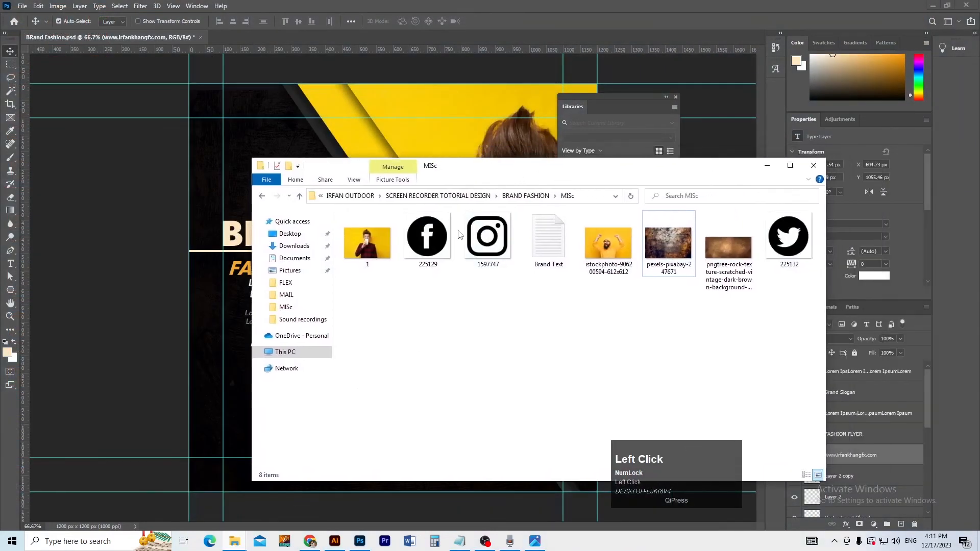
Place the Facebook, Instagram and Twitter icon files from the MISc folder into the flyer together as embedded smart objects.
{"action": "left_click", "coordinate": [428, 238]}
{"action": "left_click", "coordinate": [488, 238], "text": "ctrl"}
{"action": "left_click", "coordinate": [789, 238], "text": "ctrl"}
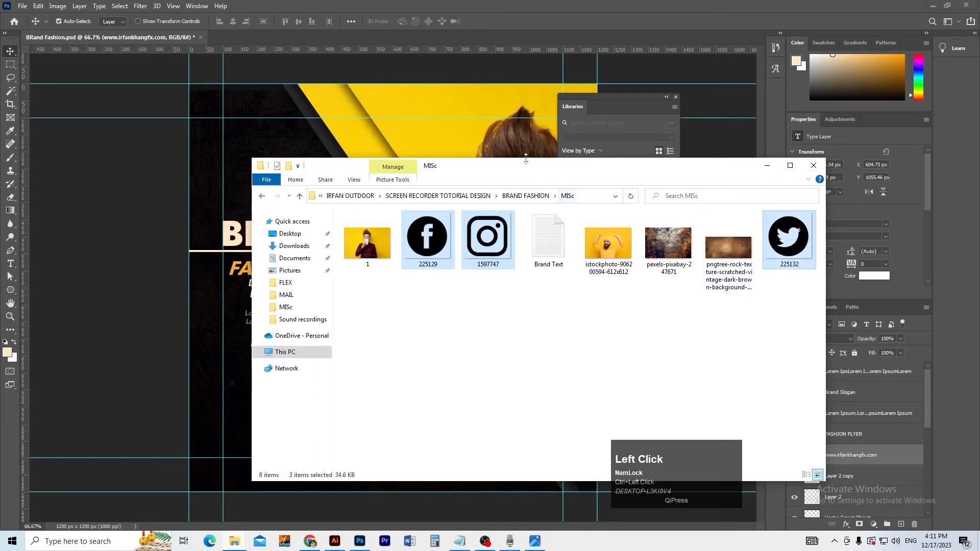
{"action": "left_click_drag", "start_coordinate": [524, 164], "coordinate": [661, 279]}
{"action": "left_click_drag", "start_coordinate": [619, 363], "coordinate": [361, 252]}
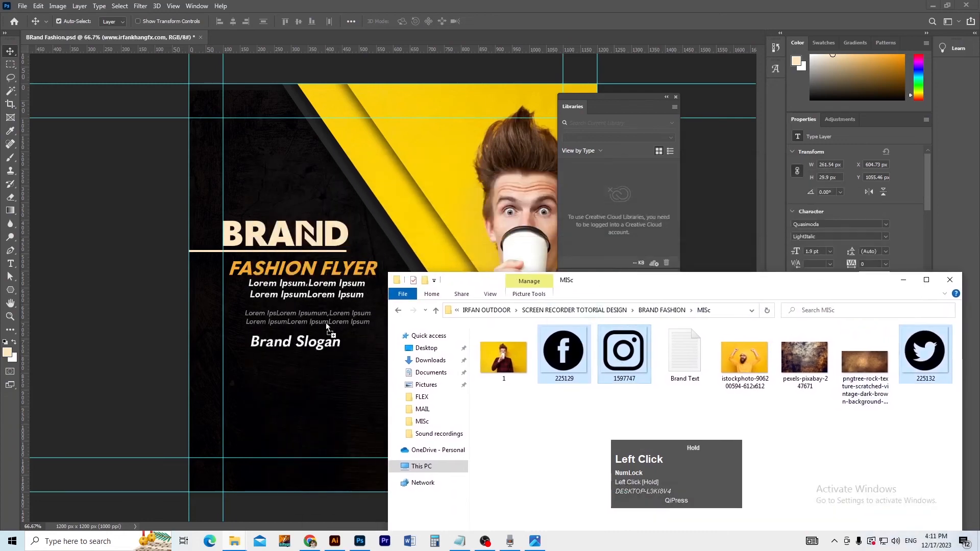
{"action": "left_click_drag", "start_coordinate": [325, 323], "coordinate": [327, 323]}
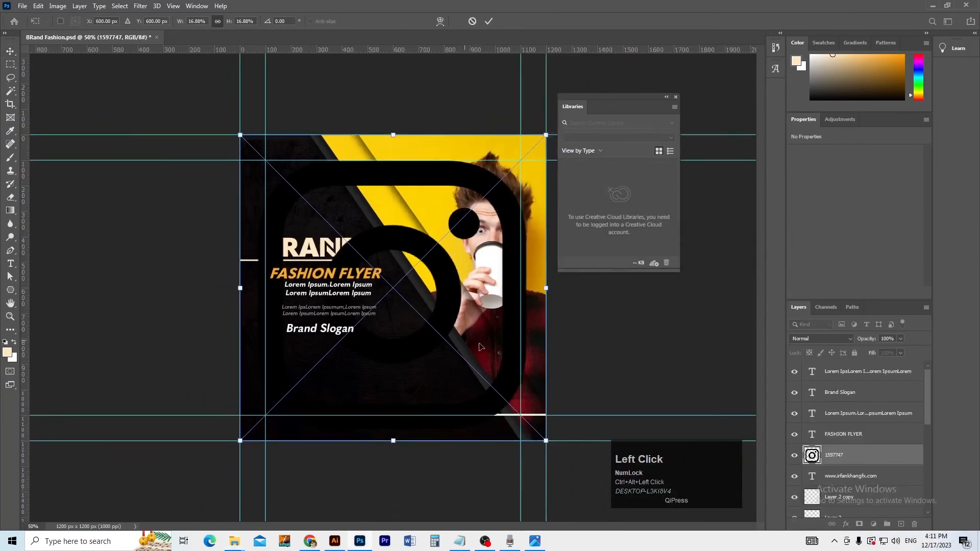
{"action": "key", "text": "Return"}
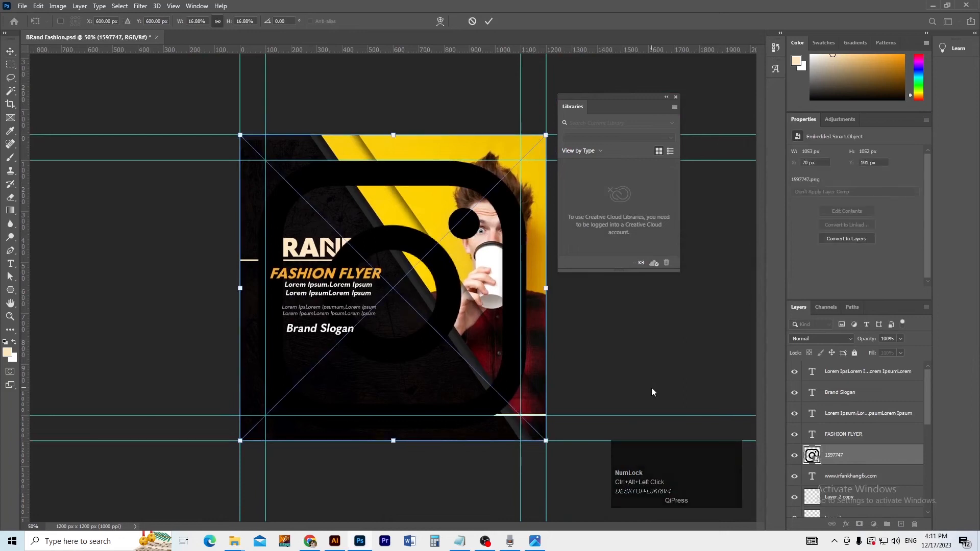
{"action": "key", "text": "Return"}
{"action": "key", "text": "Return"}
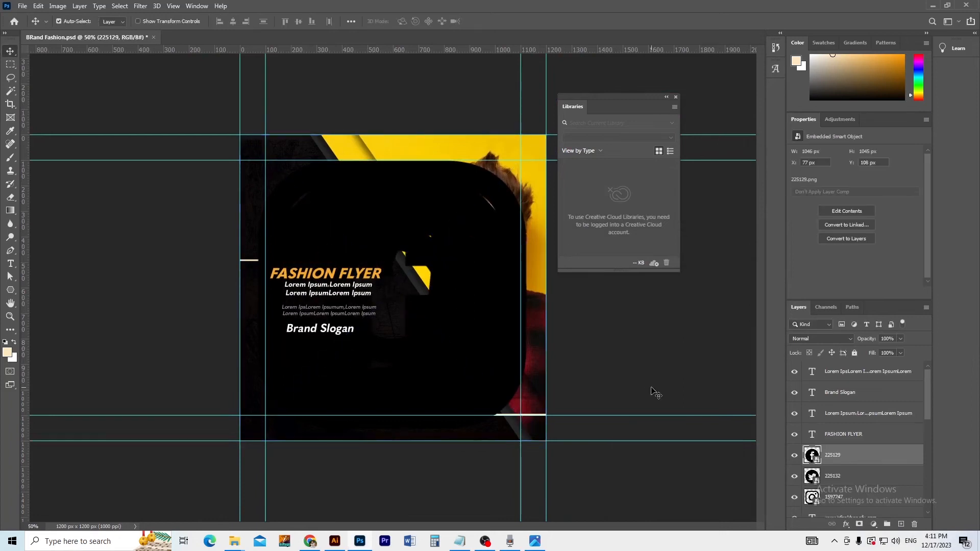
Scale the three icon layers together down to about 41 px and position them just above the website address.
{"action": "left_click", "coordinate": [859, 498], "text": "shift"}
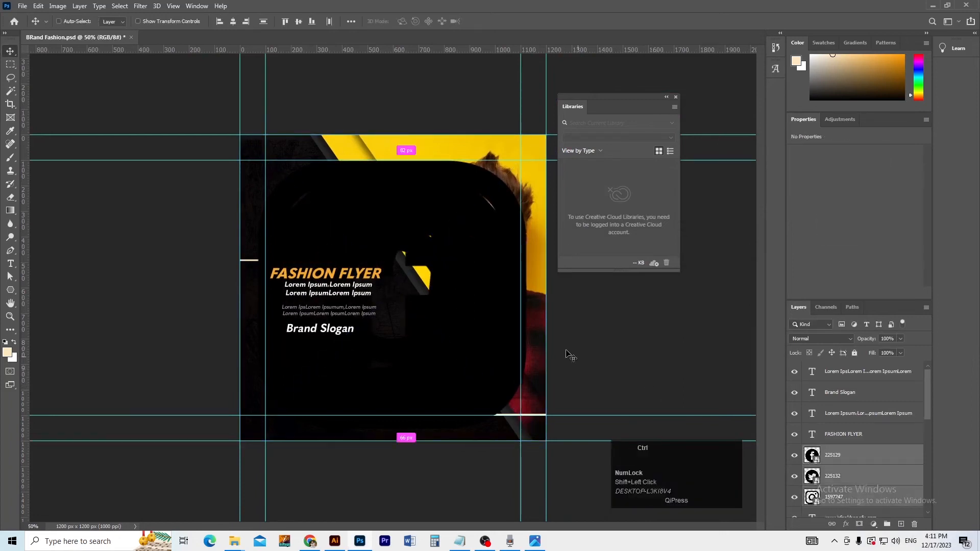
{"action": "key", "text": "ctrl+t"}
{"action": "left_click_drag", "start_coordinate": [392, 160], "coordinate": [370, 333]}
{"action": "left_click", "coordinate": [420, 389], "text": "ctrl"}
{"action": "left_click", "coordinate": [421, 389], "text": "ctrl"}
{"action": "left_click", "coordinate": [431, 413], "text": "ctrl"}
{"action": "double_click", "coordinate": [389, 345]}
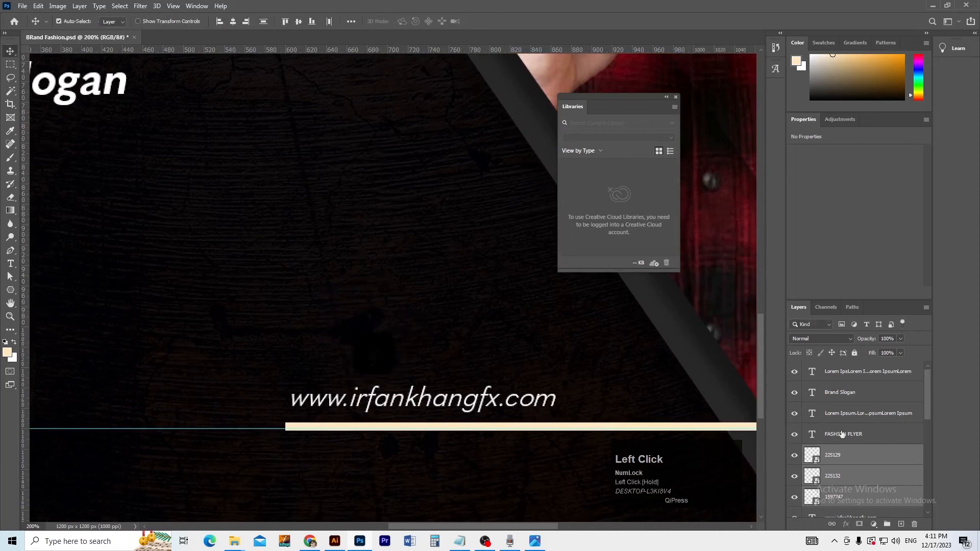
Add a white (ffffff) Color Overlay to the Facebook icon layer 225129.
{"action": "left_click", "coordinate": [867, 455]}
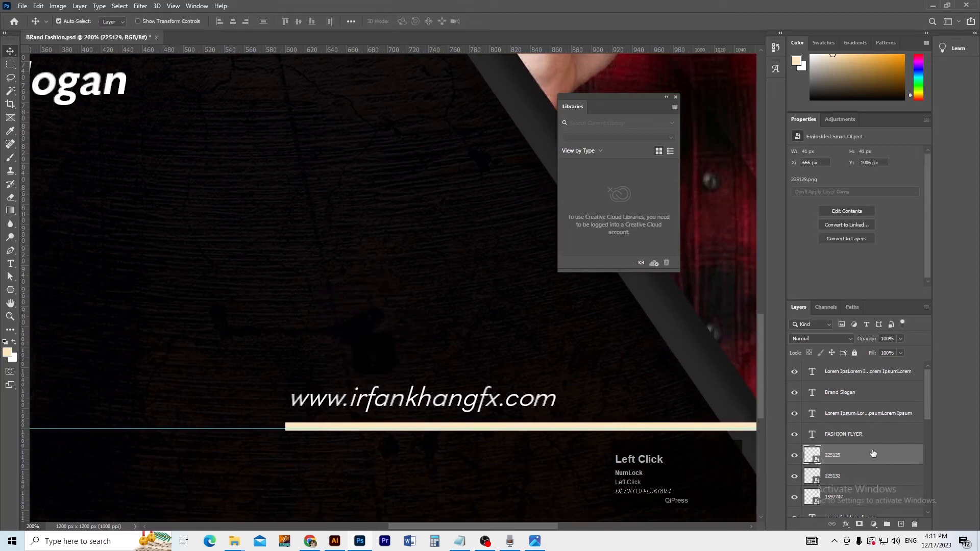
{"action": "double_click", "coordinate": [856, 446]}
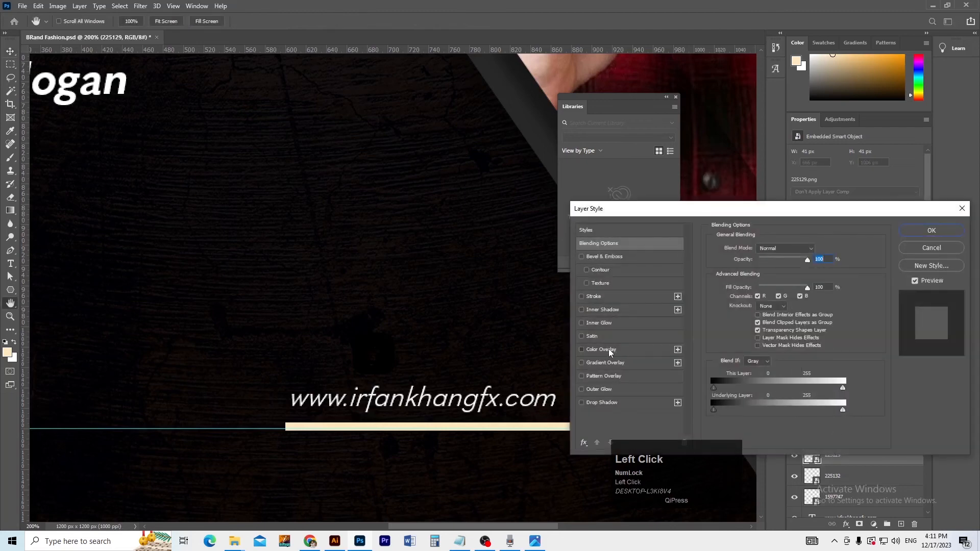
{"action": "left_click", "coordinate": [610, 353]}
{"action": "left_click", "coordinate": [822, 253]}
{"action": "left_click_drag", "start_coordinate": [680, 302], "coordinate": [656, 232]}
{"action": "left_click", "coordinate": [895, 233]}
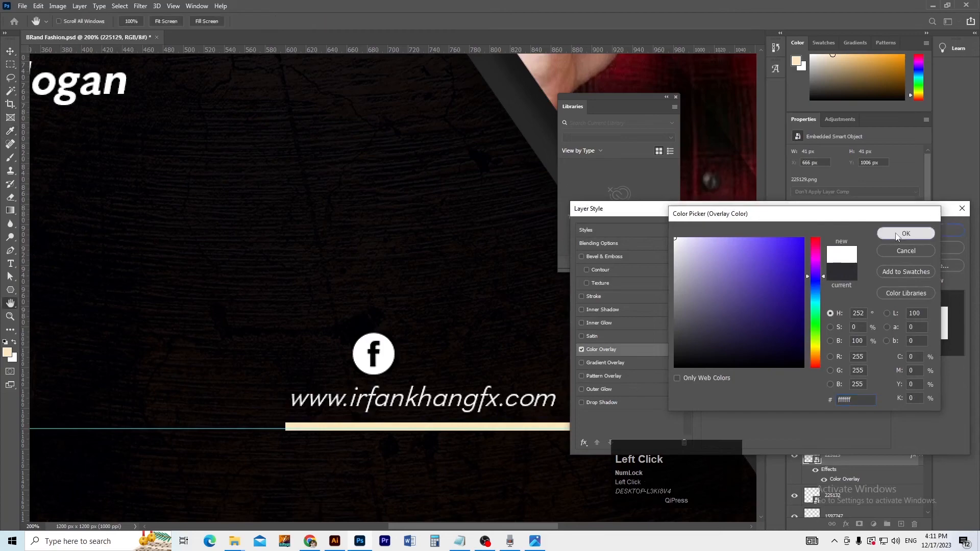
{"action": "left_click", "coordinate": [925, 232]}
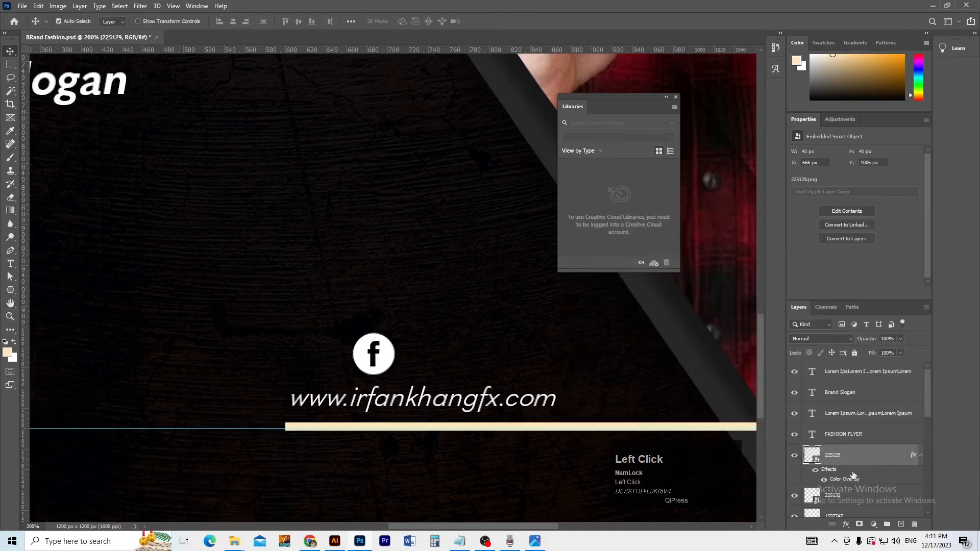
Copy the Facebook icon's layer style and paste it onto the Twitter and Instagram icon layers.
{"action": "right_click", "coordinate": [855, 459]}
{"action": "left_click", "coordinate": [871, 282]}
{"action": "scroll", "coordinate": [854, 439], "scroll_direction": "down", "scroll_amount": 3}
{"action": "left_click", "coordinate": [855, 440]}
{"action": "right_click", "coordinate": [855, 440]}
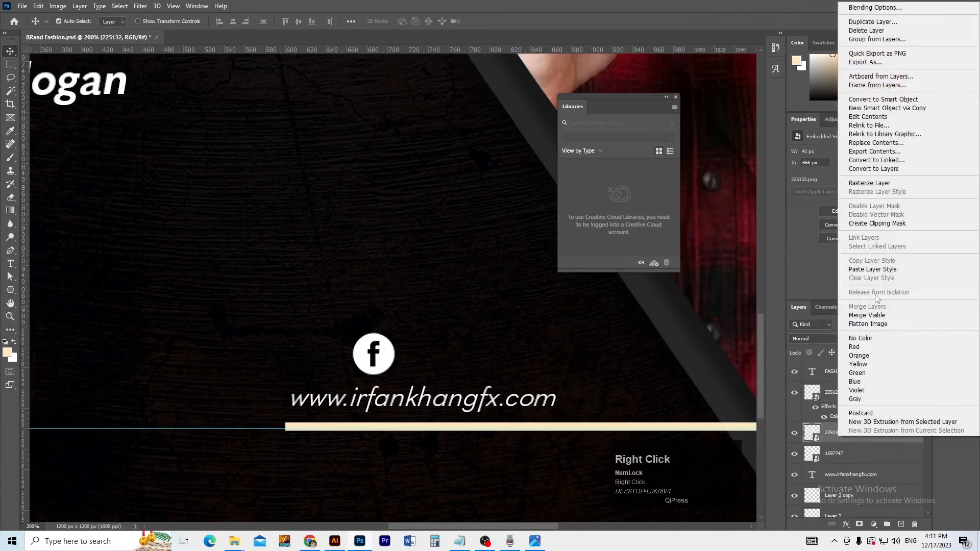
{"action": "left_click", "coordinate": [878, 275]}
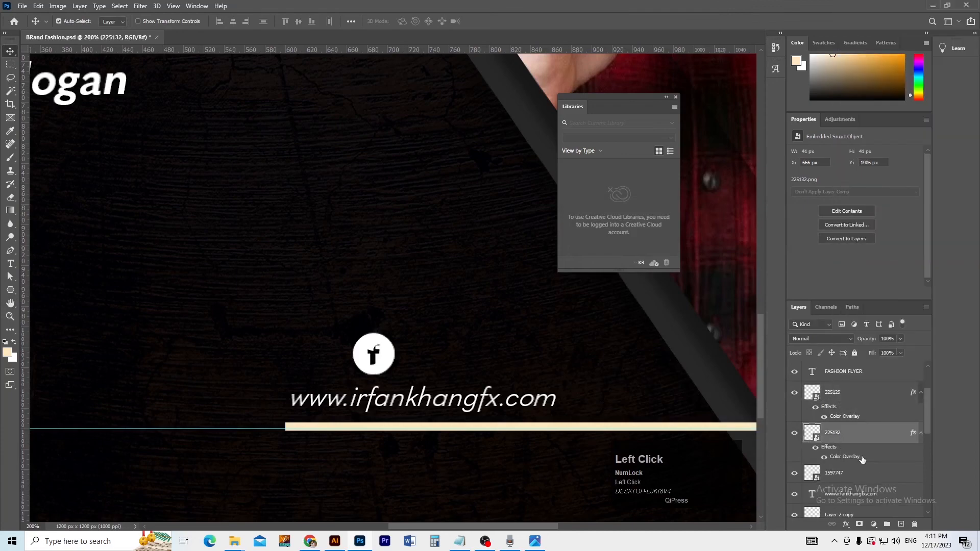
{"action": "right_click", "coordinate": [864, 474]}
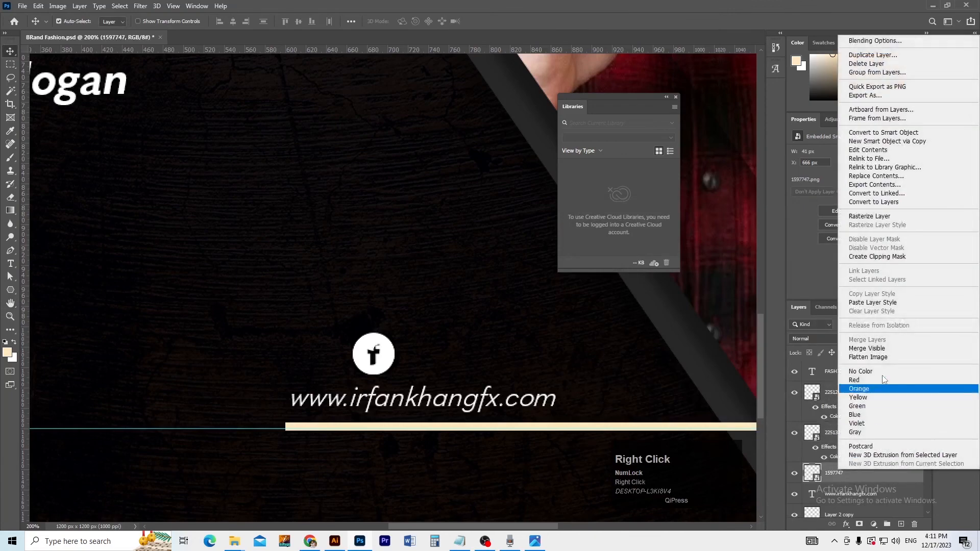
{"action": "left_click", "coordinate": [889, 305]}
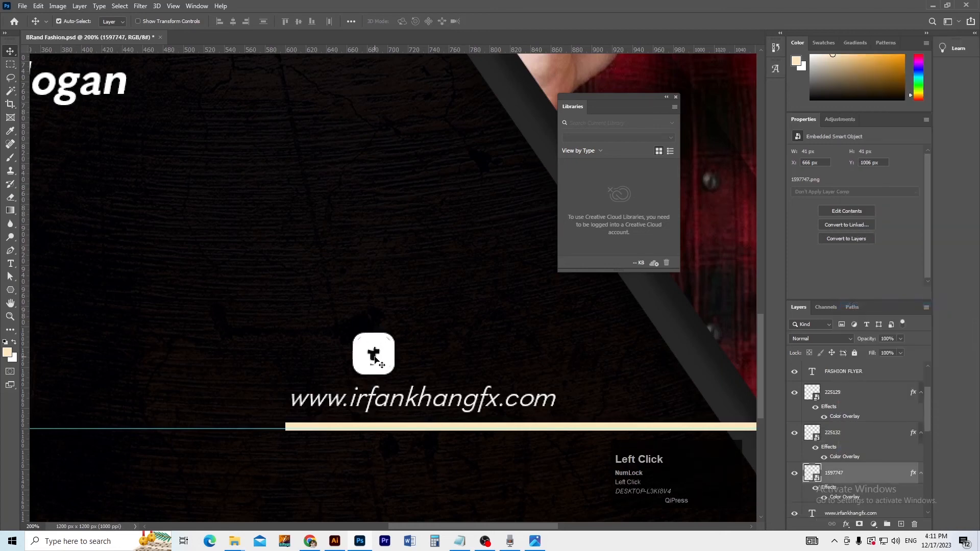
Separate the stacked icons into a Facebook, Instagram, Twitter row above the website address and distribute them evenly horizontally.
{"action": "left_click_drag", "start_coordinate": [375, 357], "coordinate": [321, 358]}
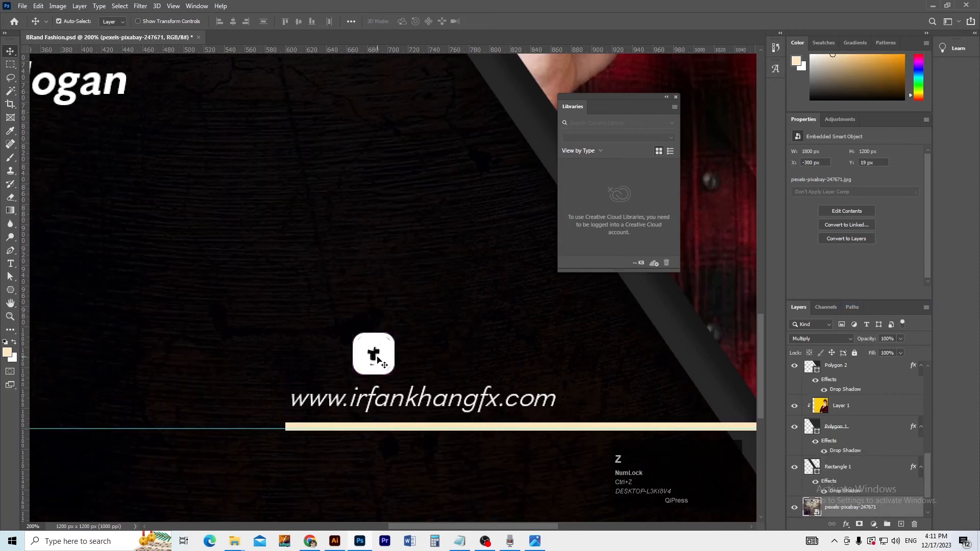
{"action": "left_click_drag", "start_coordinate": [378, 363], "coordinate": [440, 364]}
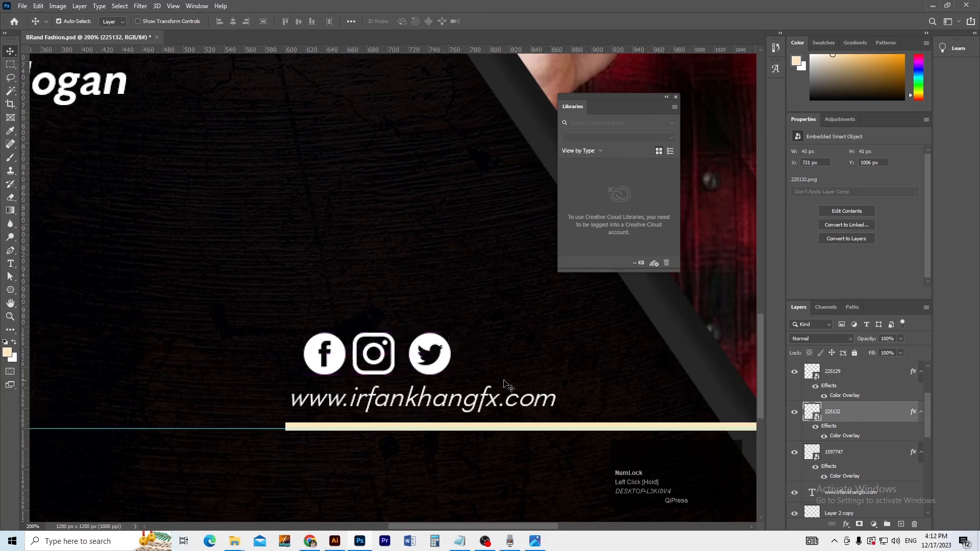
{"action": "left_click", "coordinate": [865, 457]}
{"action": "scroll", "coordinate": [859, 450], "scroll_direction": "up", "scroll_amount": 1}
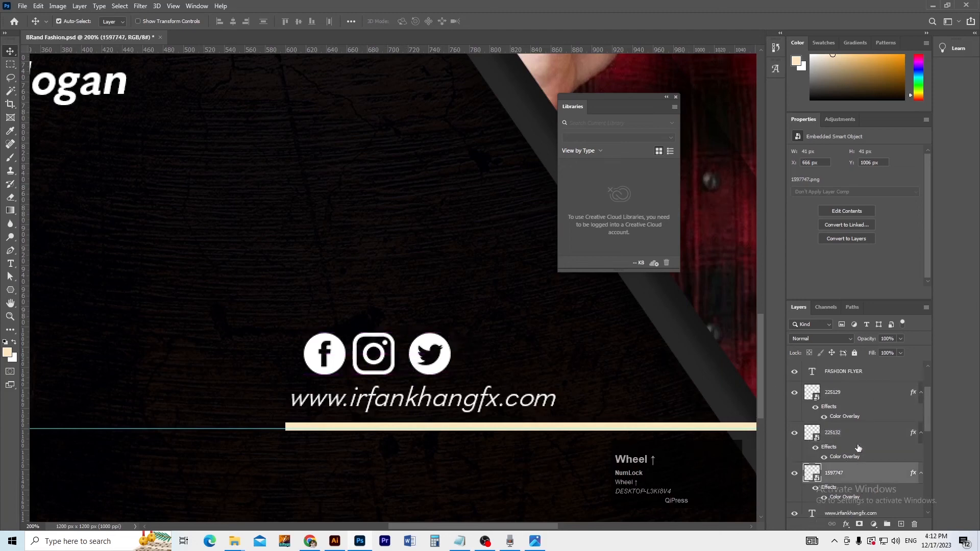
{"action": "left_click", "coordinate": [858, 437], "text": "shift"}
{"action": "left_click", "coordinate": [856, 403], "text": "shift"}
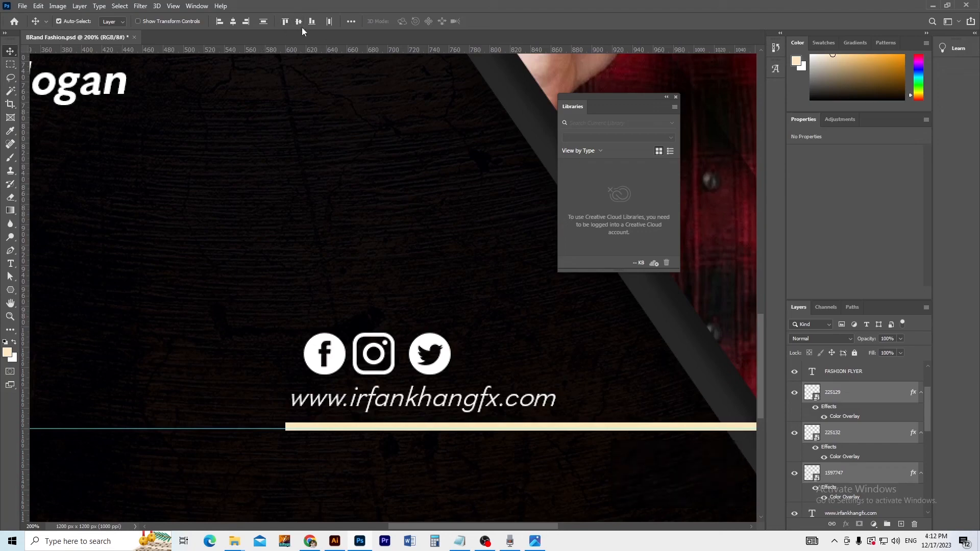
{"action": "left_click", "coordinate": [328, 22]}
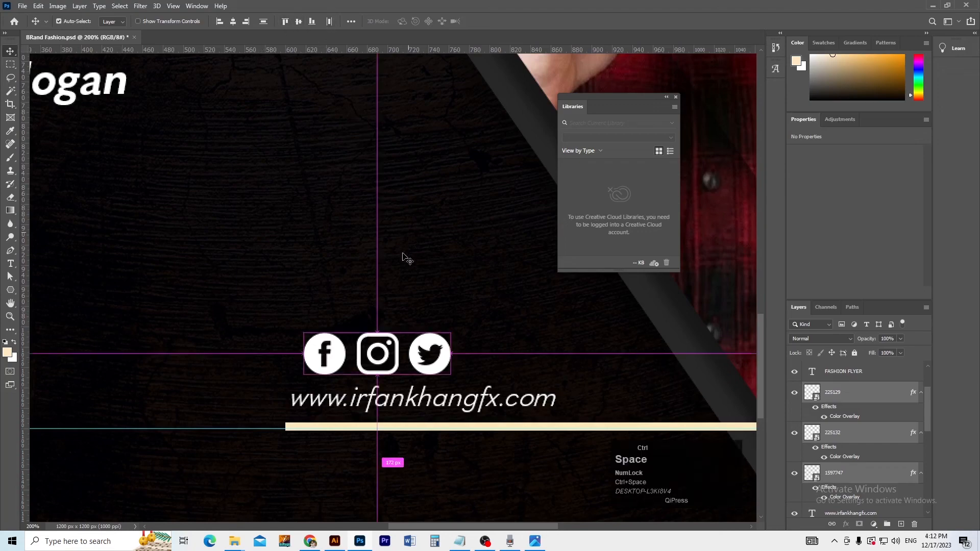
Nudge the icon row to centre it over the website address and scale it to about 75%.
{"action": "left_click", "coordinate": [418, 309], "text": "ctrl+alt"}
{"action": "key", "text": "shift+Right"}
{"action": "key", "text": "shift+Right"}
{"action": "key", "text": "shift+Right"}
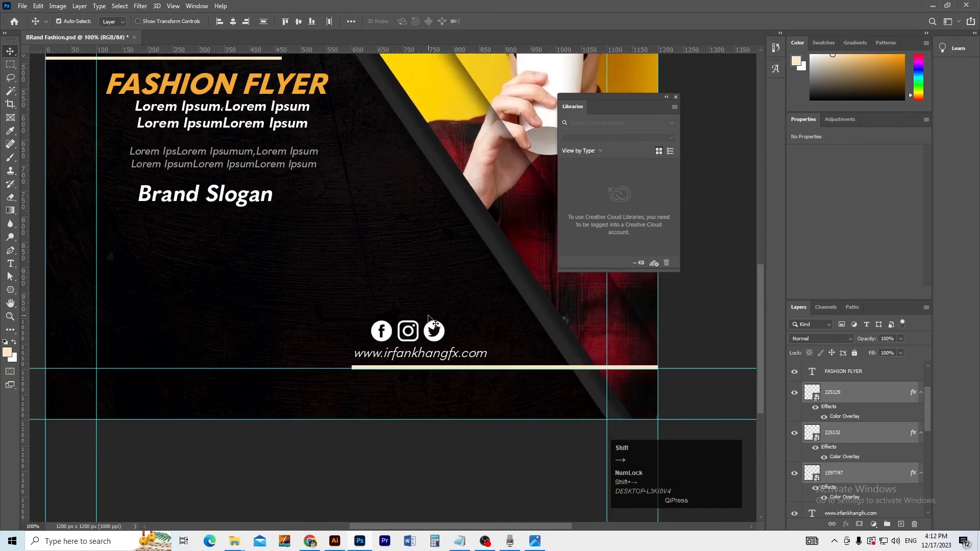
{"action": "key", "text": "ctrl+t"}
{"action": "left_click_drag", "start_coordinate": [413, 320], "coordinate": [413, 323]}
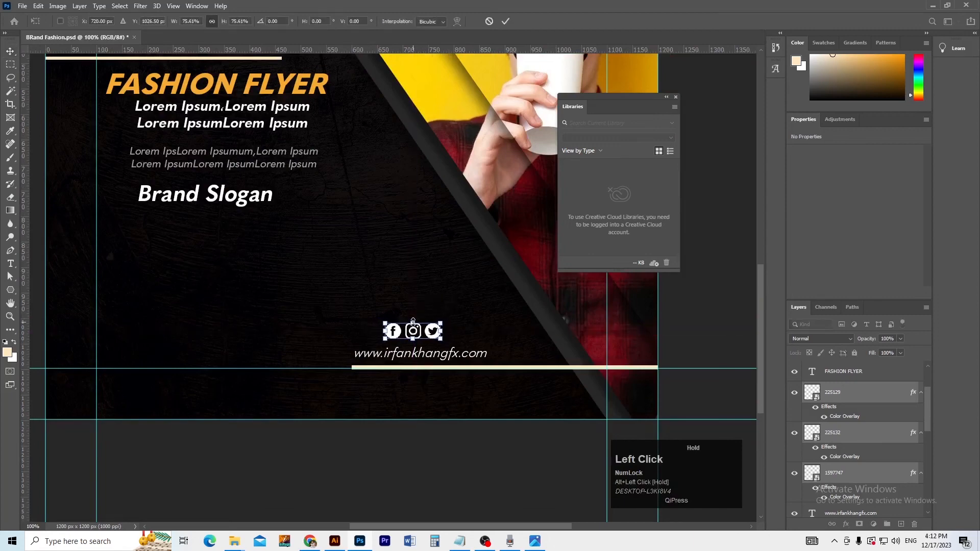
{"action": "key", "text": "Return"}
{"action": "key", "text": "ctrl+0"}
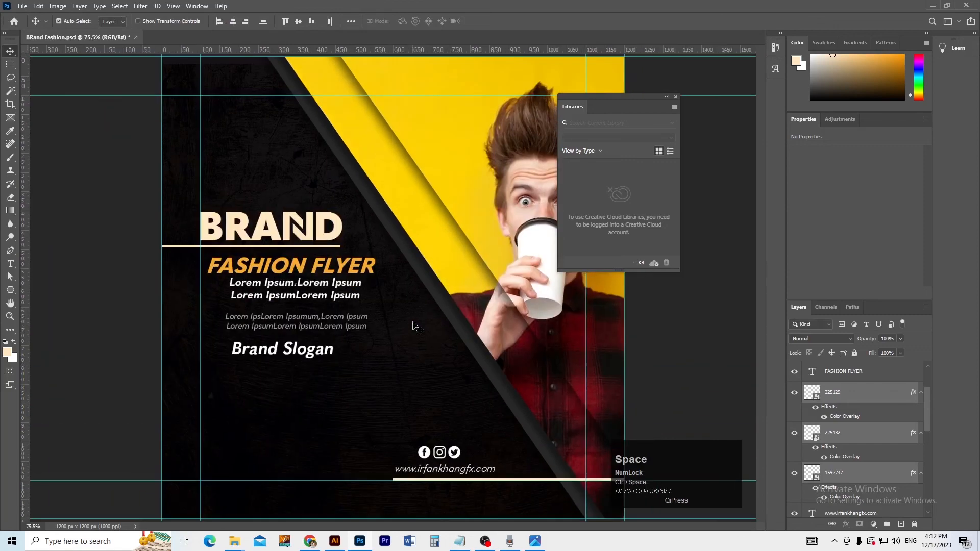
Save the flyer and move the Libraries panel clear of the artwork.
{"action": "key", "text": "ctrl+s"}
{"action": "left_click_drag", "start_coordinate": [643, 102], "coordinate": [726, 99]}
{"action": "left_click", "coordinate": [501, 235], "text": "ctrl+alt"}
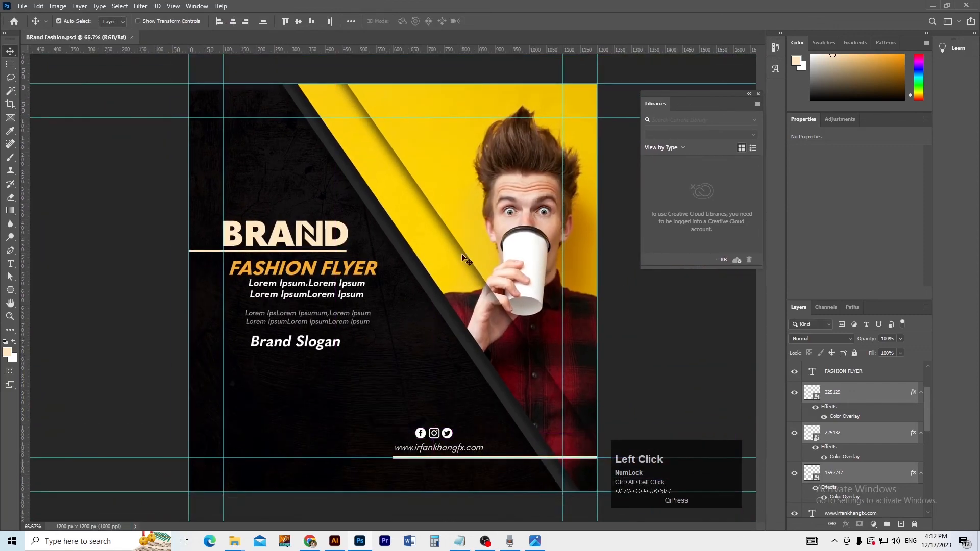
{"action": "key", "text": "ctrl+s"}
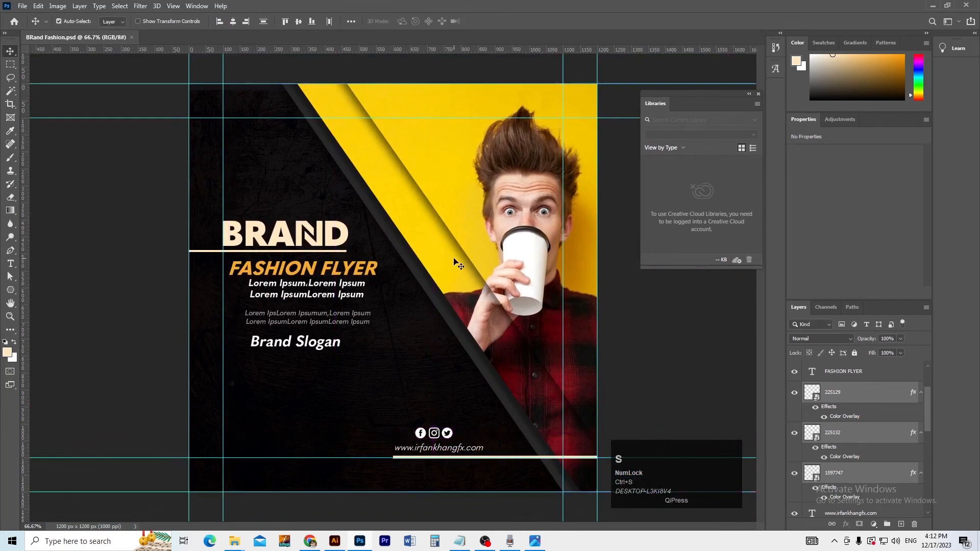
Set the drop shadow opacity of the dark diagonal strip, Rectangle 1, to 60% and save the flyer.
{"action": "left_click", "coordinate": [451, 340]}
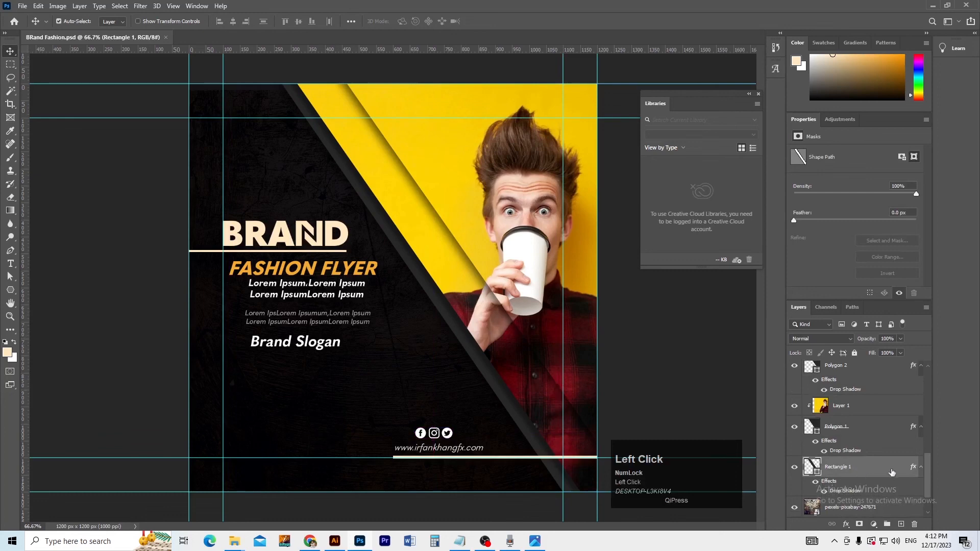
{"action": "double_click", "coordinate": [864, 462]}
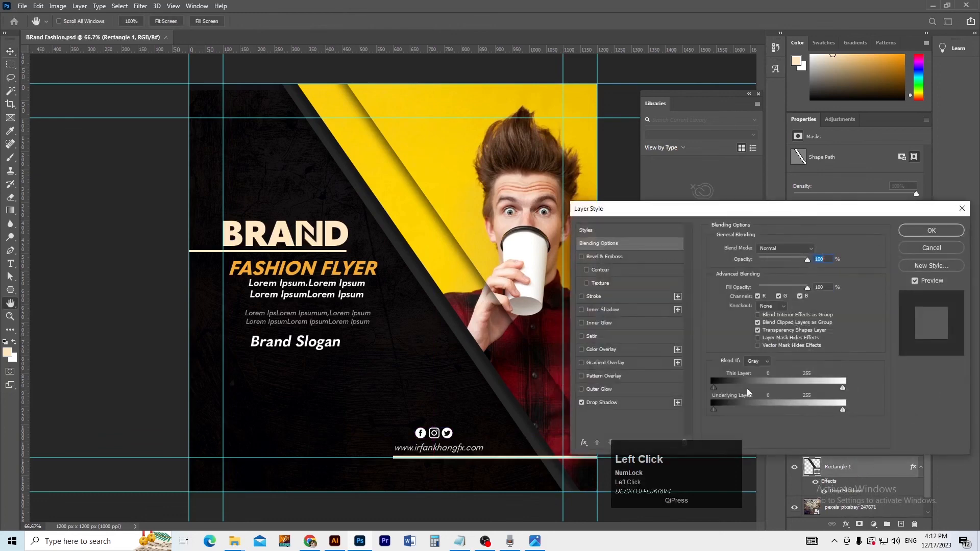
{"action": "left_click", "coordinate": [607, 402]}
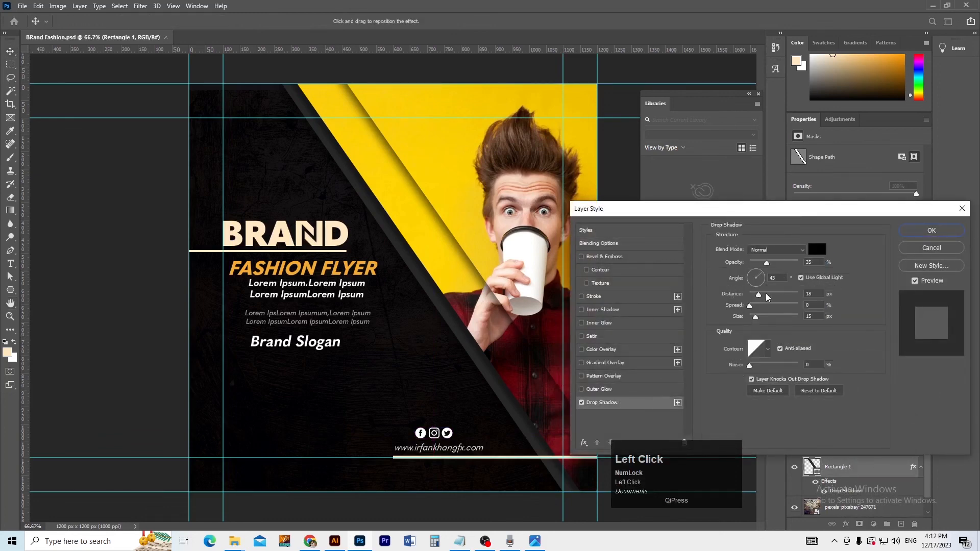
{"action": "left_click_drag", "start_coordinate": [767, 264], "coordinate": [779, 267]}
{"action": "left_click", "coordinate": [779, 266]}
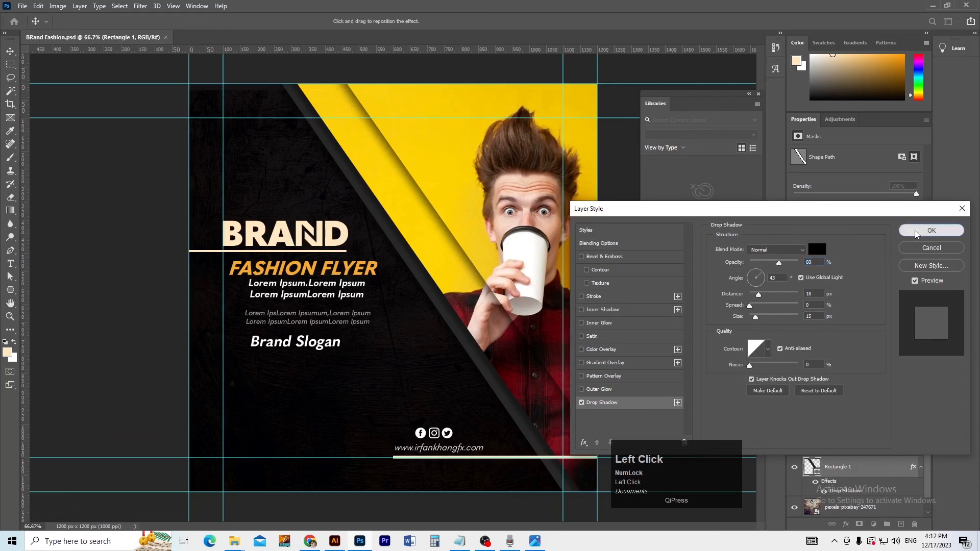
{"action": "left_click", "coordinate": [931, 231]}
{"action": "key", "text": "ctrl+minus"}
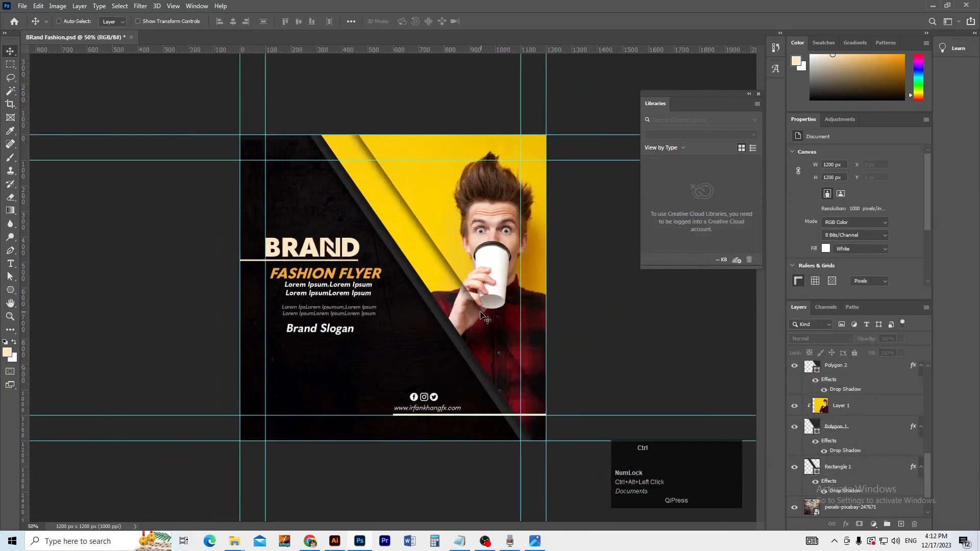
{"action": "left_click", "coordinate": [386, 341], "text": "ctrl"}
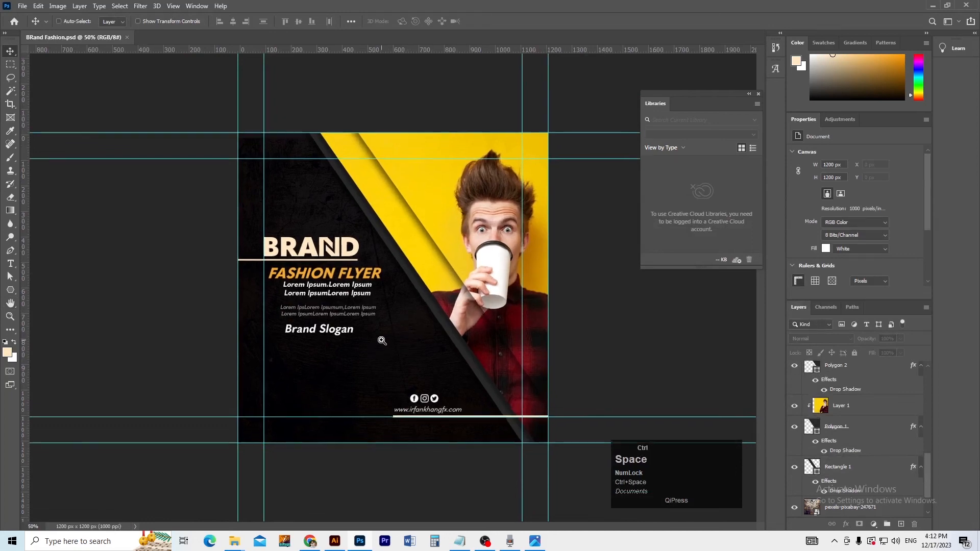
{"action": "key", "text": "ctrl+s"}
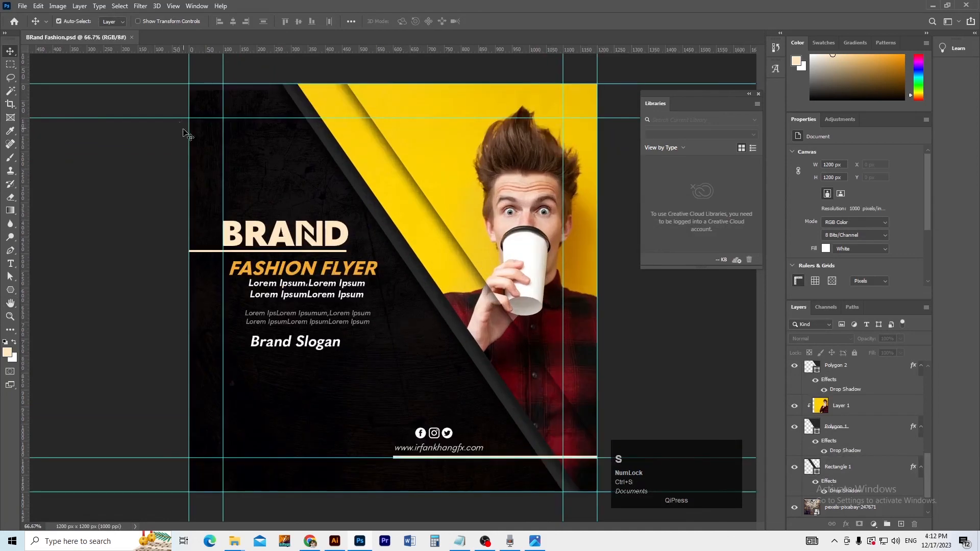
Start exporting the flyer as a 1200 × 1200 px JPG at 100% quality with the colours converted to sRGB.
{"action": "left_click", "coordinate": [22, 6]}
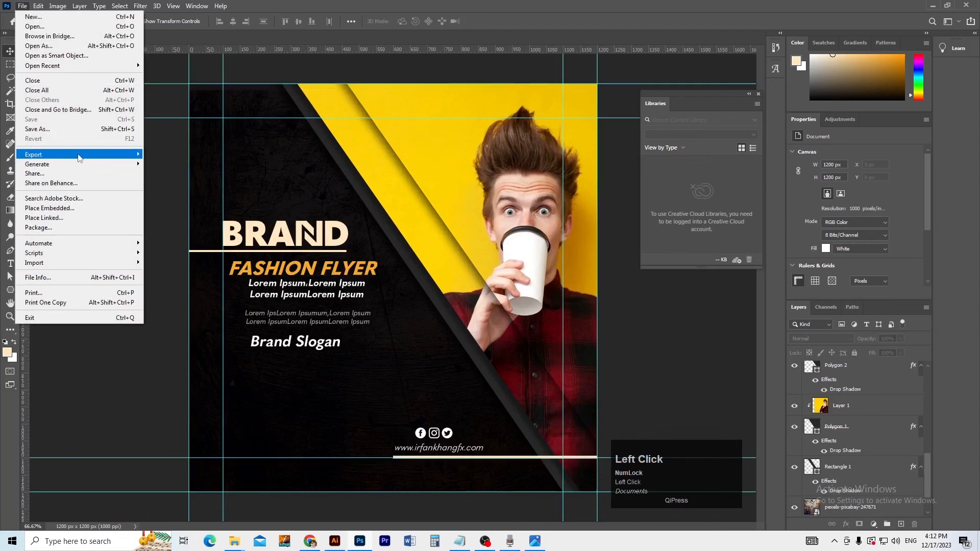
{"action": "mouse_move", "coordinate": [80, 156]}
{"action": "left_click", "coordinate": [161, 166]}
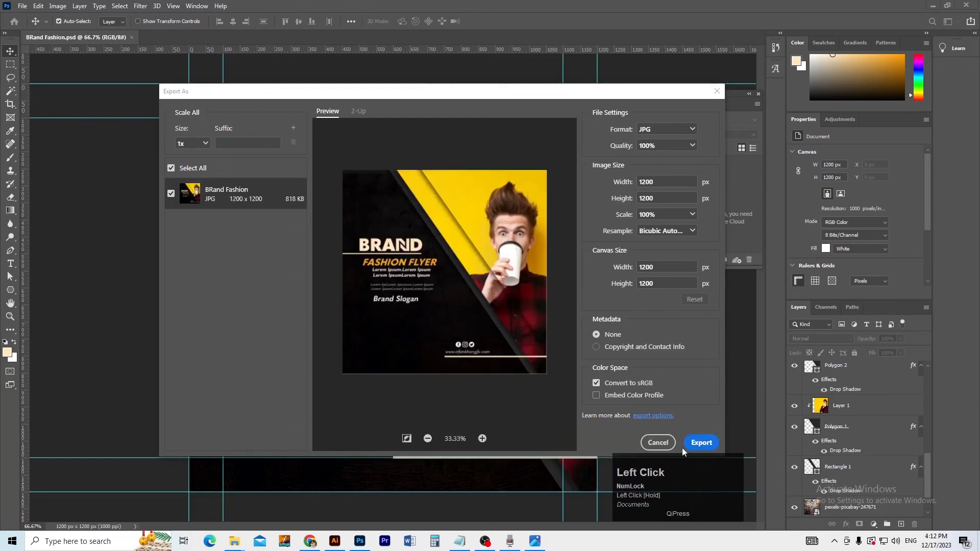
{"action": "left_click", "coordinate": [701, 443]}
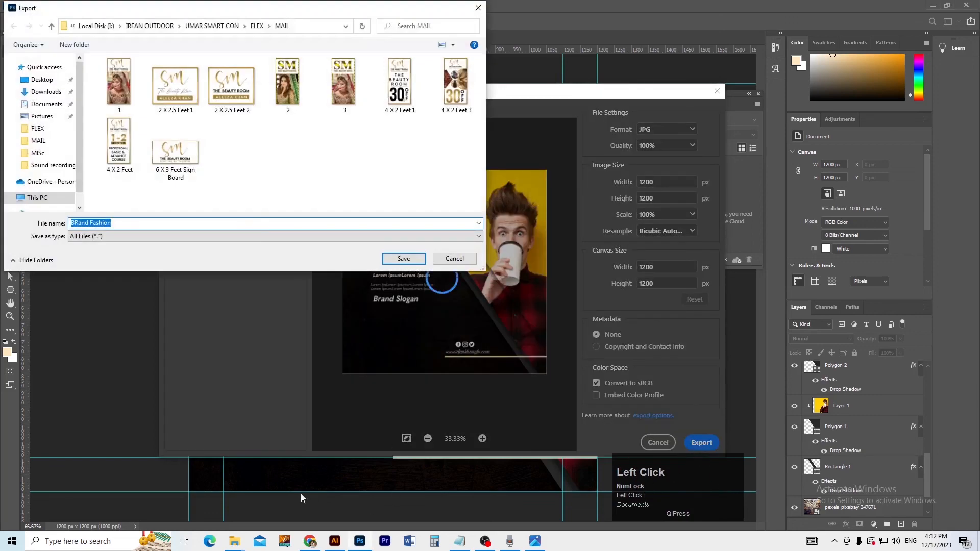
Switch to File Explorer, open the MAIL folder inside BRAND FASHION and copy its folder path.
{"action": "mouse_move", "coordinate": [236, 545]}
{"action": "left_click", "coordinate": [295, 492]}
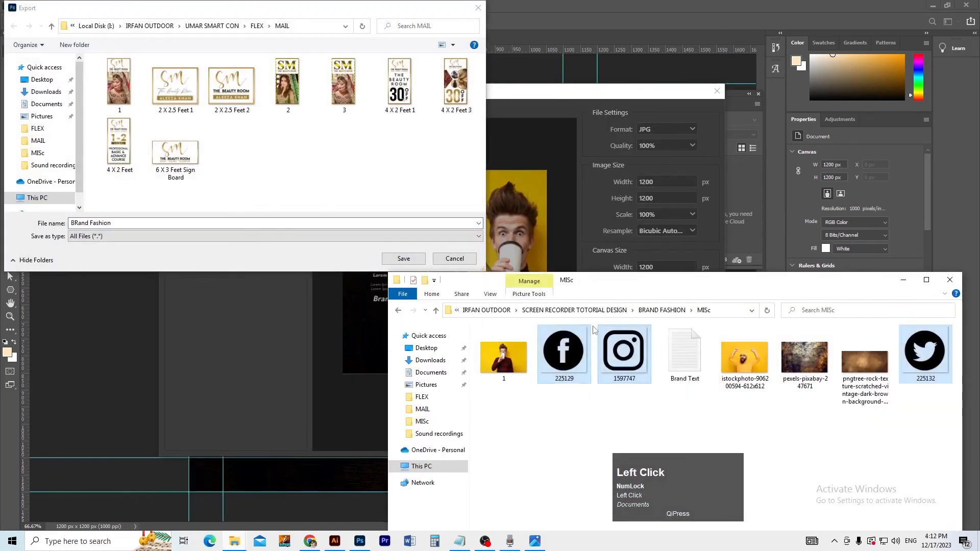
{"action": "left_click", "coordinate": [719, 313]}
{"action": "key", "text": "ctrl+c"}
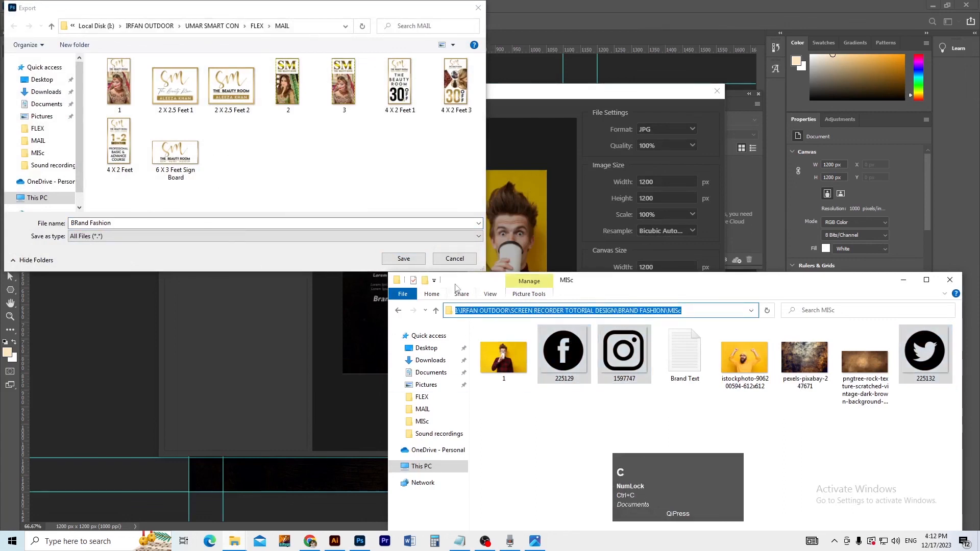
{"action": "left_click", "coordinate": [604, 425]}
{"action": "key", "text": "BackSpace"}
{"action": "left_click", "coordinate": [720, 354]}
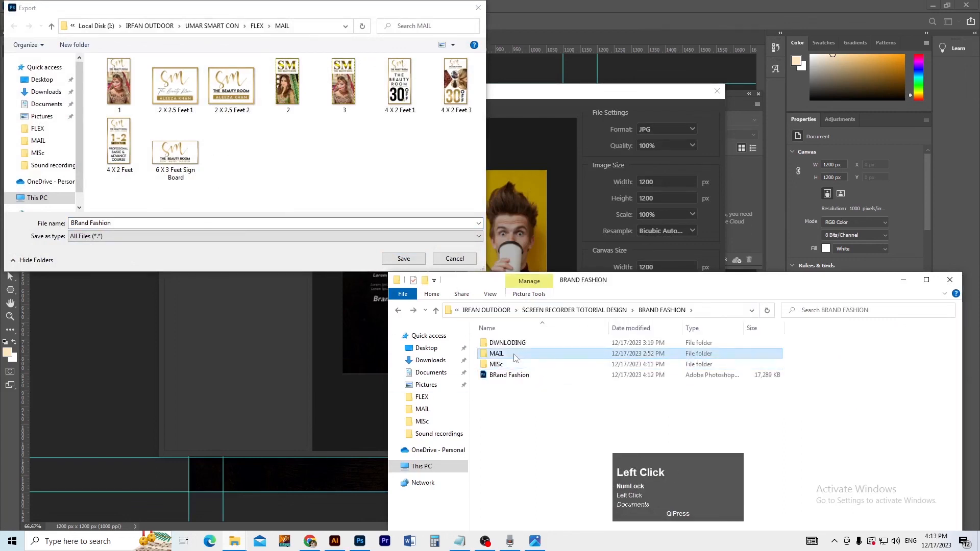
{"action": "double_click", "coordinate": [720, 354]}
{"action": "left_click", "coordinate": [727, 310]}
{"action": "key", "text": "ctrl+c"}
Direct the export to the copied MAIL folder path and save the JPG there as BRand Fashion.
{"action": "left_click", "coordinate": [282, 225]}
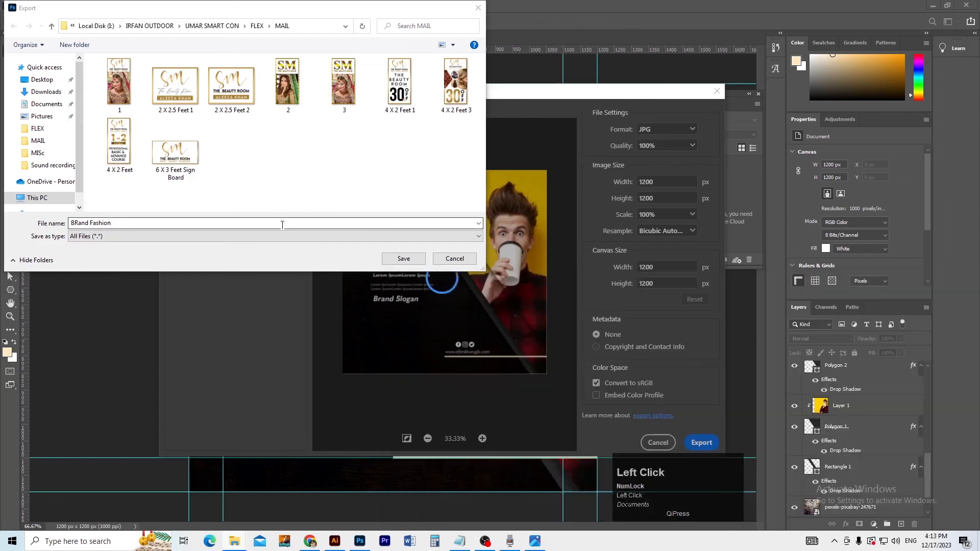
{"action": "key", "text": "ctrl+a"}
{"action": "key", "text": "ctrl+v"}
{"action": "key", "text": "Return"}
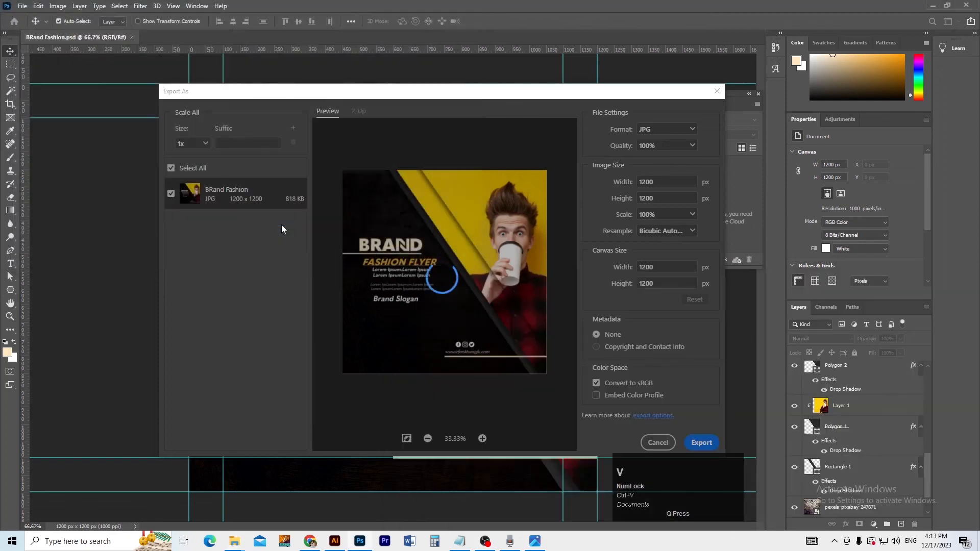
Open the exported BRand Fashion JPG from the MAIL folder in the image viewer and view it maximized.
{"action": "left_click", "coordinate": [235, 543]}
{"action": "left_click", "coordinate": [284, 512]}
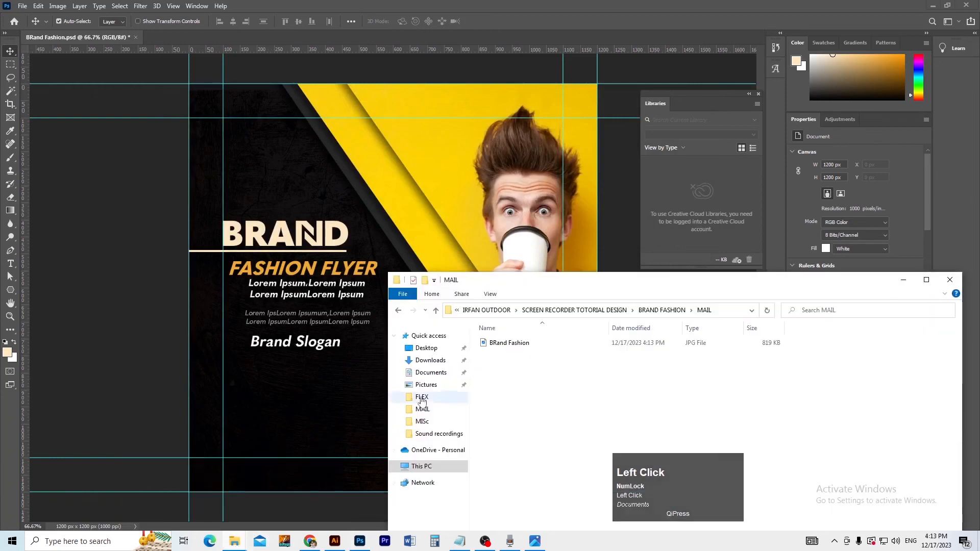
{"action": "double_click", "coordinate": [501, 349]}
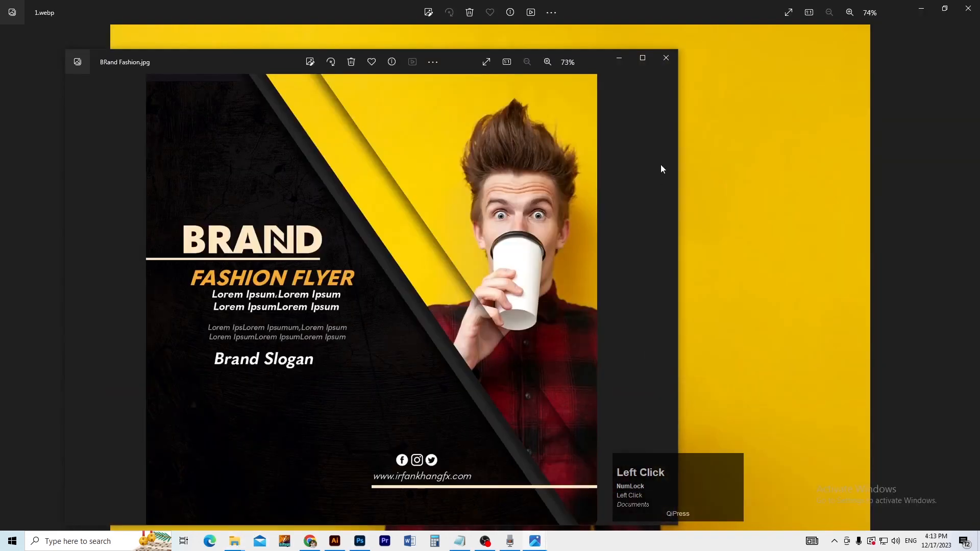
{"action": "left_click", "coordinate": [649, 58]}
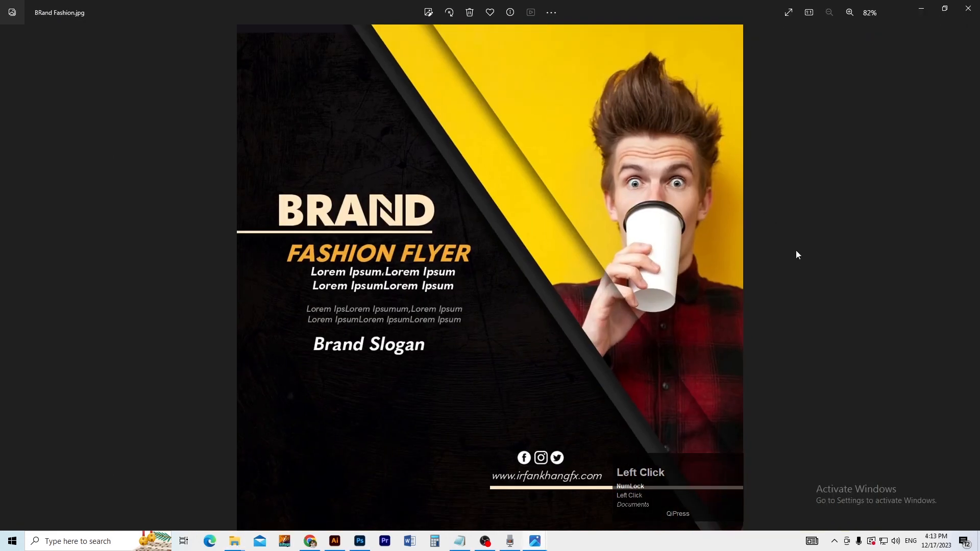
{"action": "left_click_drag", "start_coordinate": [715, 458], "coordinate": [871, 396]}
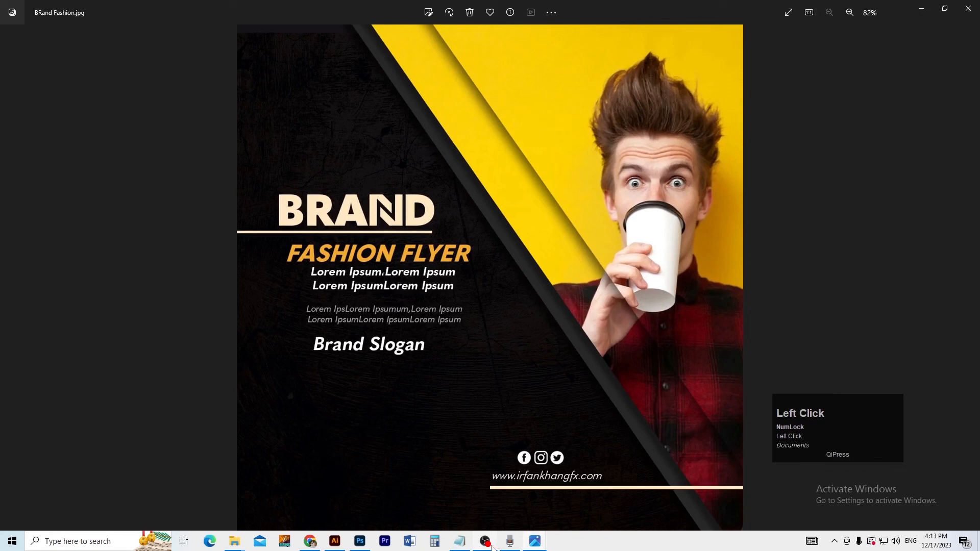
{"action": "mouse_move", "coordinate": [488, 546]}
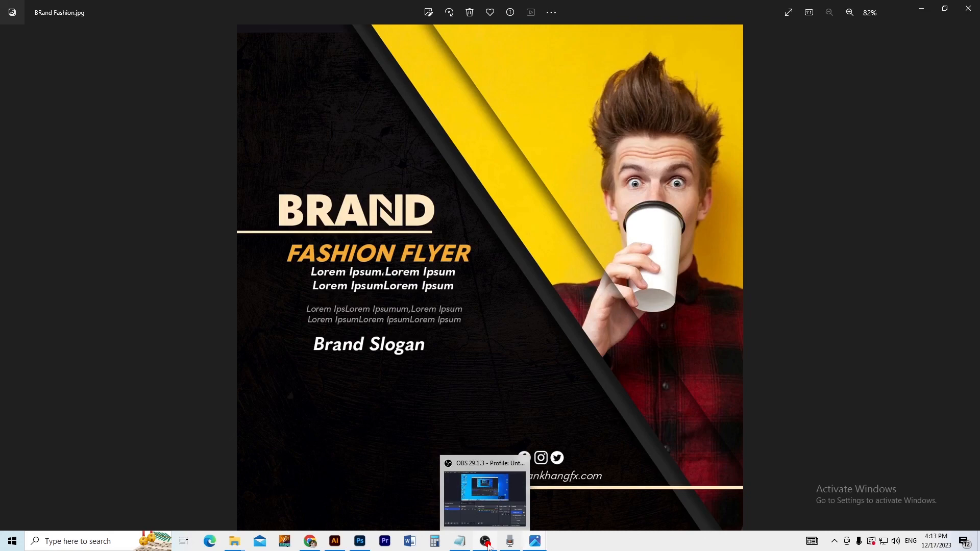
{"action": "mouse_move", "coordinate": [482, 514]}
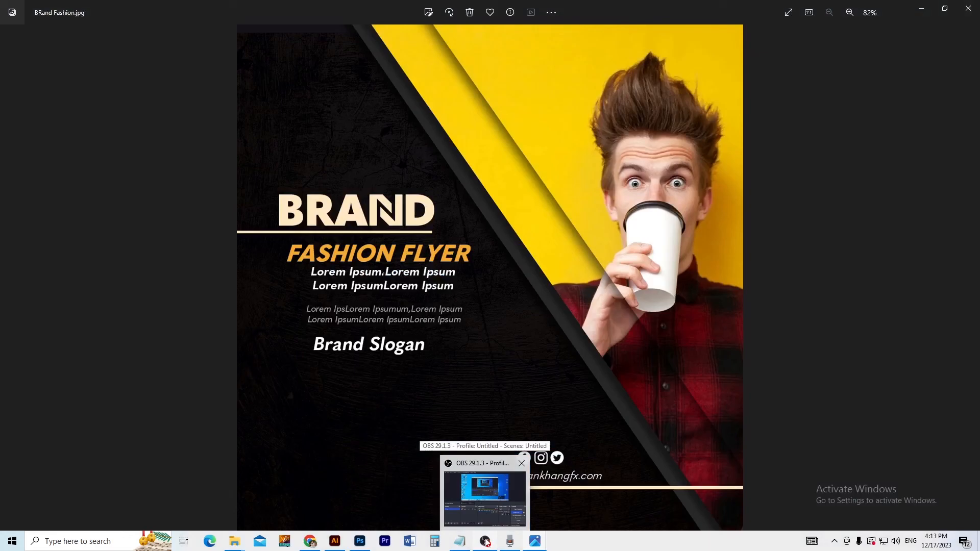
{"action": "left_click", "coordinate": [493, 511]}
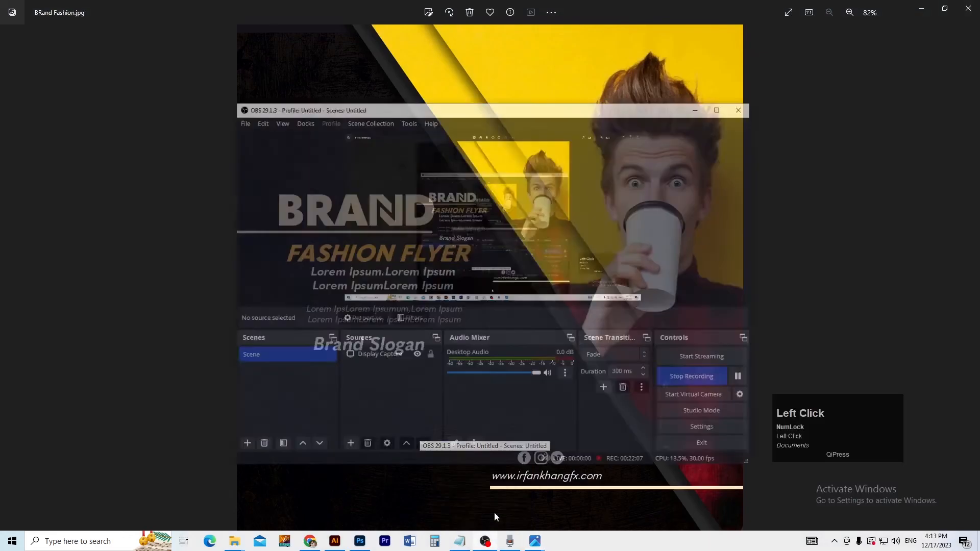